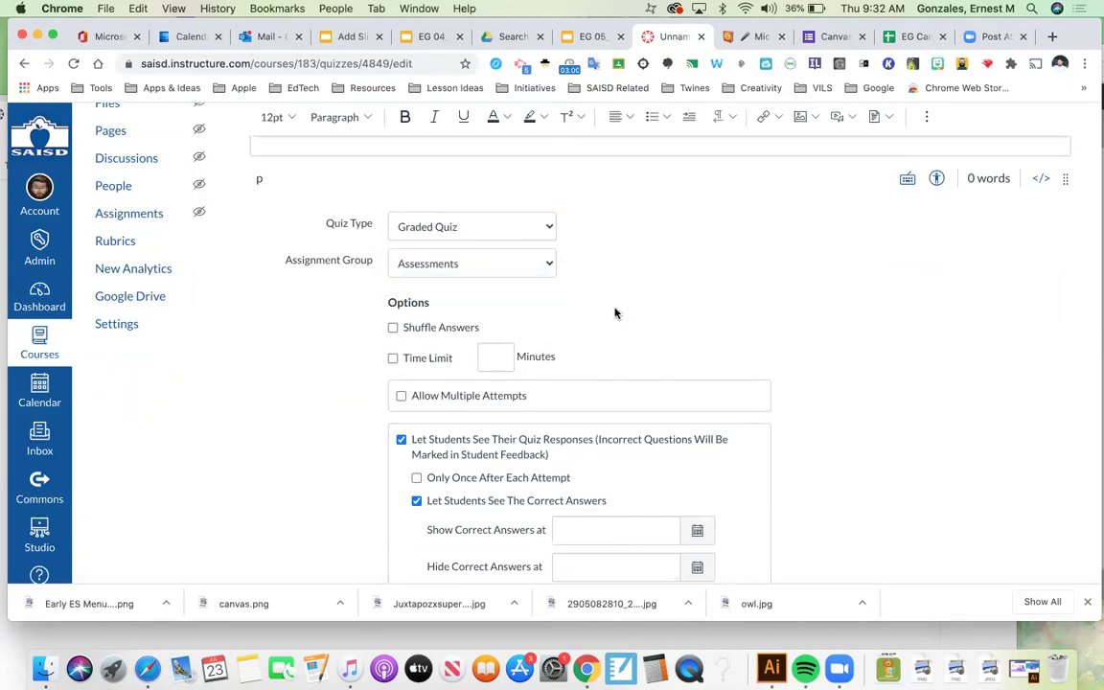
Turn on shuffled answers for the quiz and set a time limit of 30 minutes
scroll(615, 312, "down", 5)
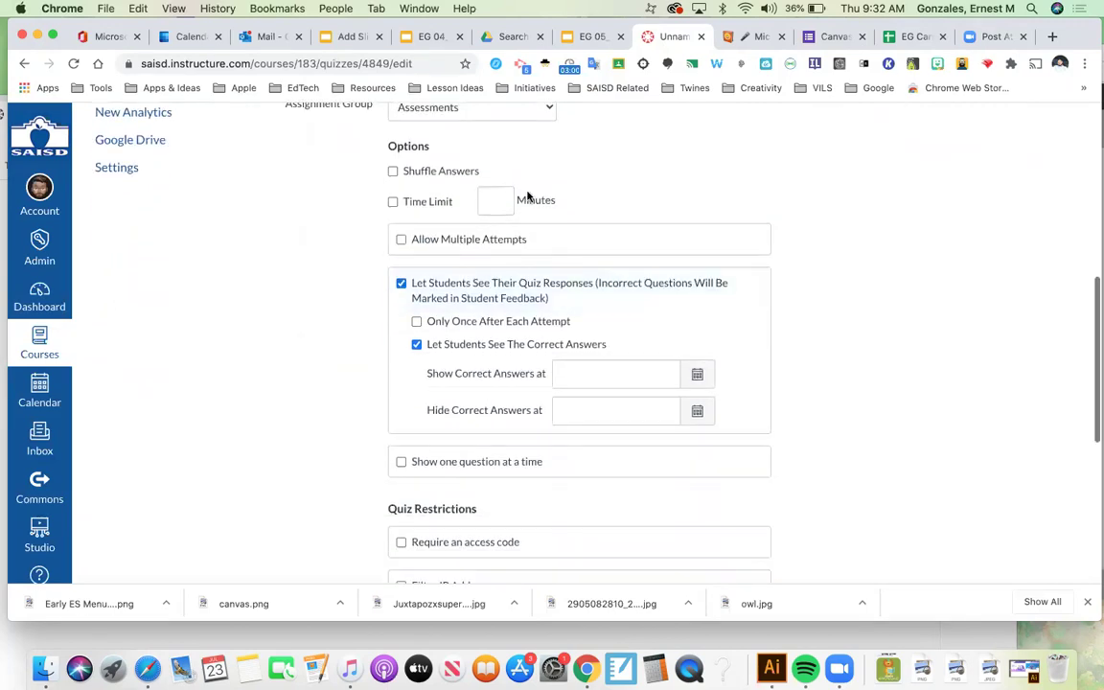
left_click(394, 174)
left_click(393, 204)
left_click(494, 197)
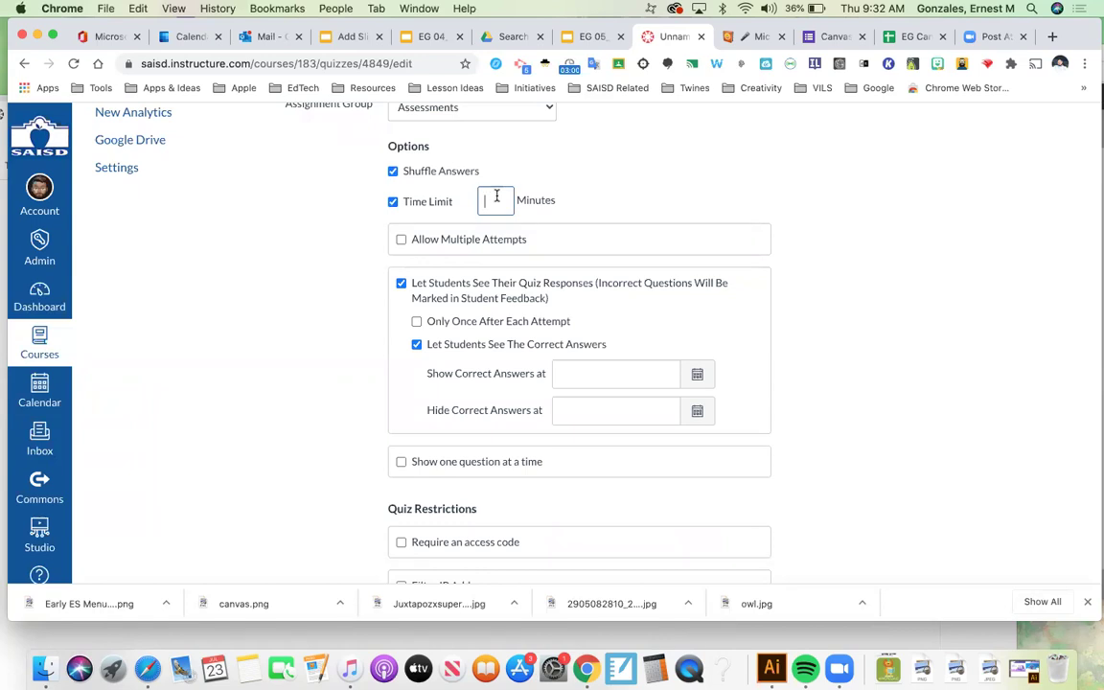
type("30")
left_click(596, 195)
Allow multiple attempts on the quiz and keep the Average score
left_click(401, 241)
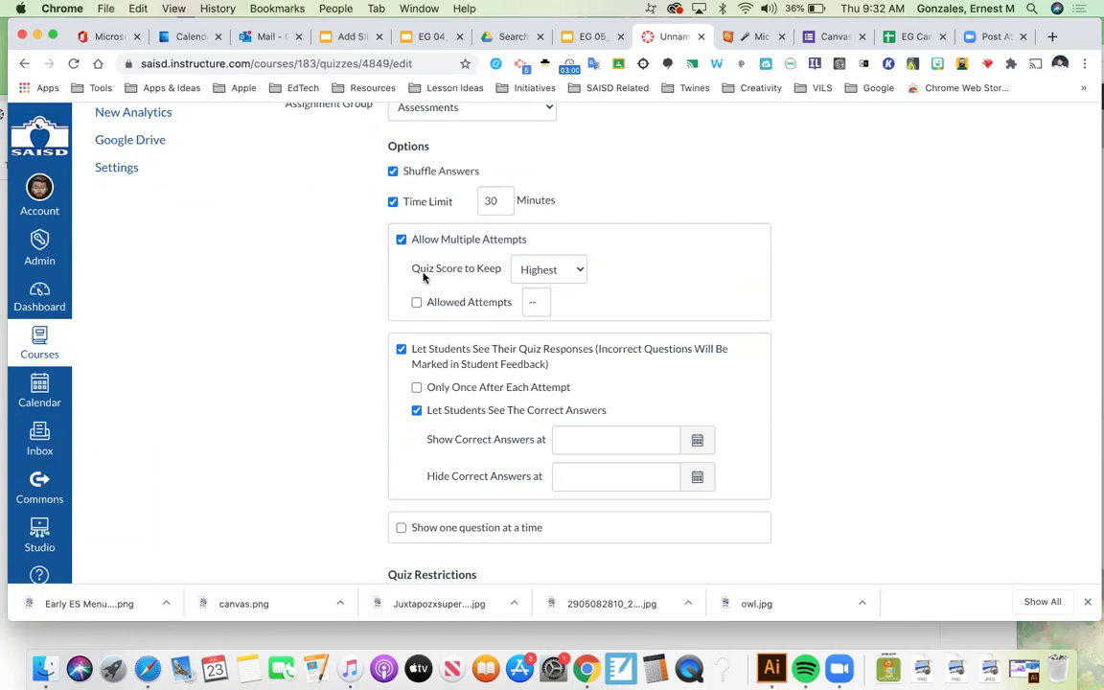
left_click(568, 270)
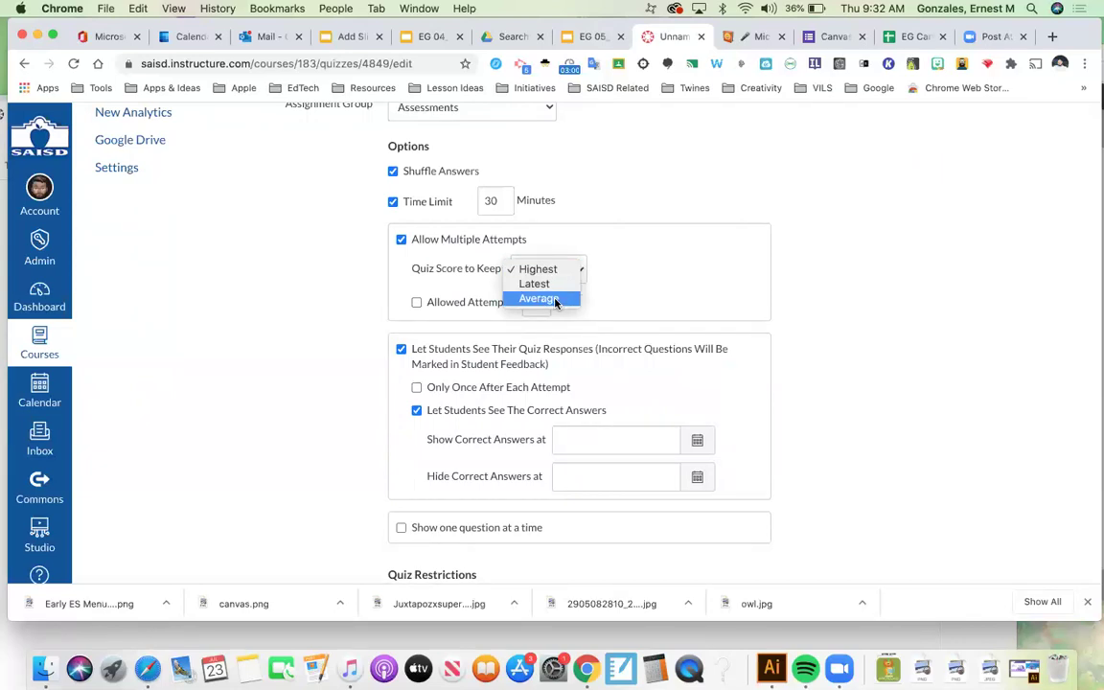
left_click(541, 299)
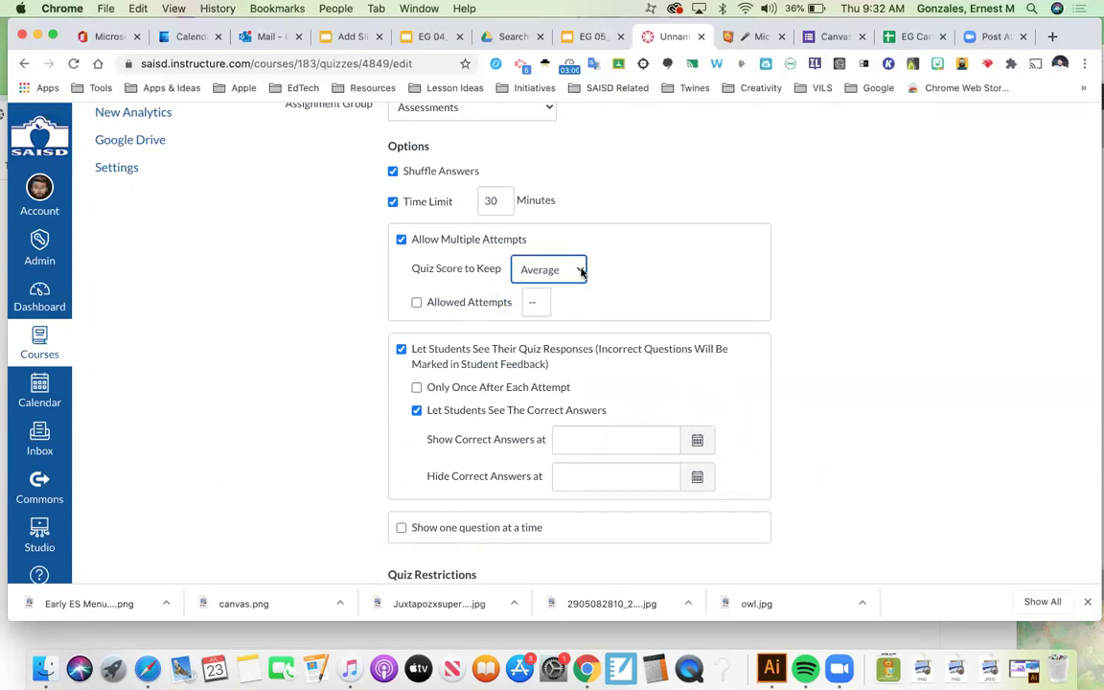
left_click(581, 273)
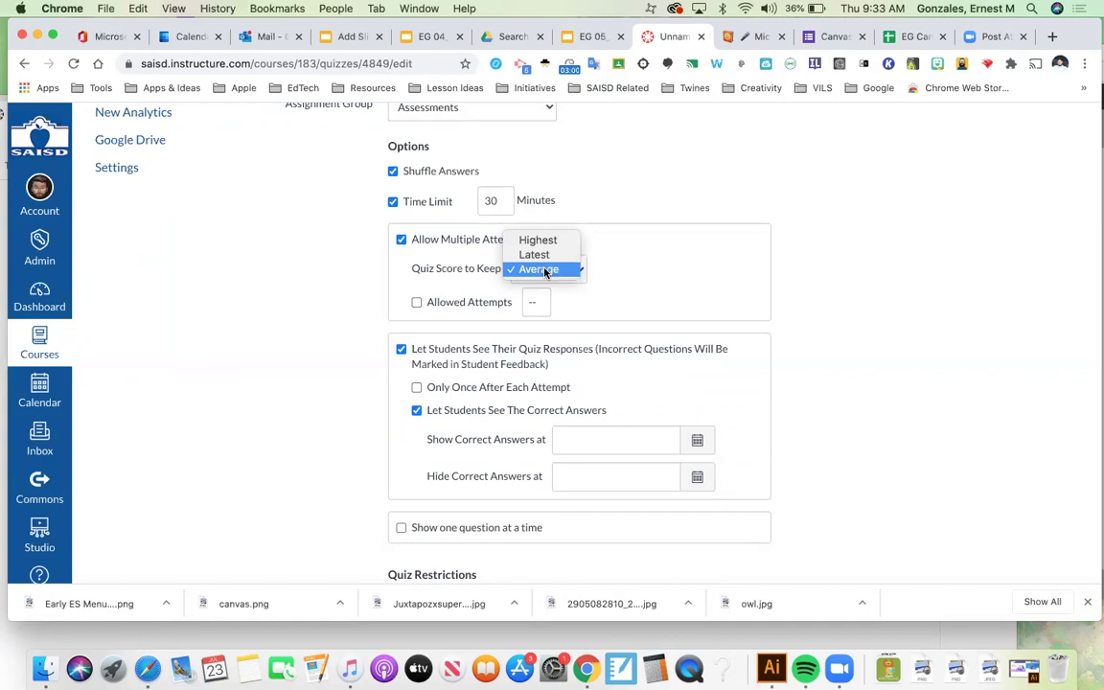
left_click(545, 270)
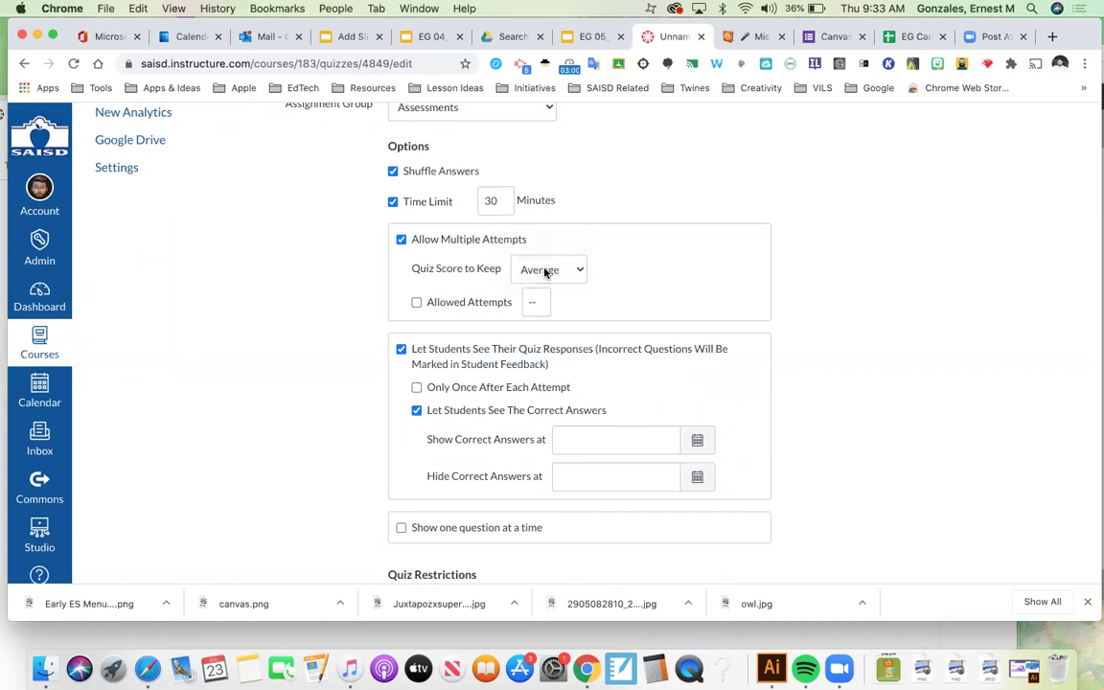
Limit the number of allowed quiz attempts to 2
left_click(417, 303)
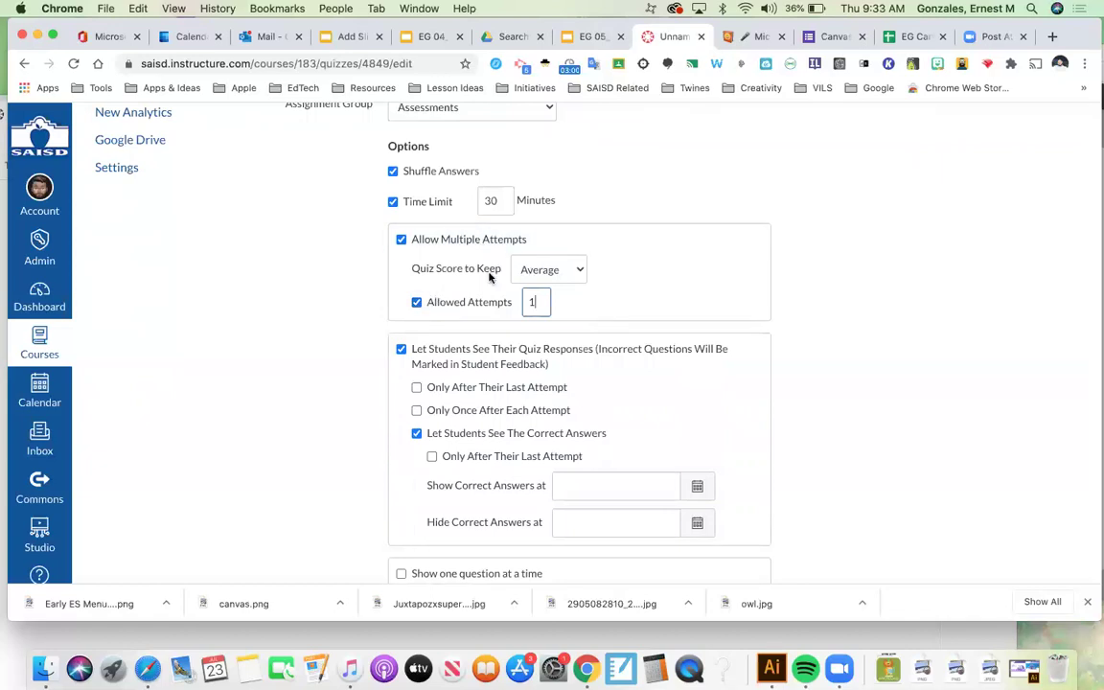
left_click_drag(539, 303, 517, 304)
type("2")
left_click(355, 294)
Switch to the EG 05_Grading_Assessments presentation and review the Quiz Type slides 17 and 16
scroll(368, 303, "down", 3)
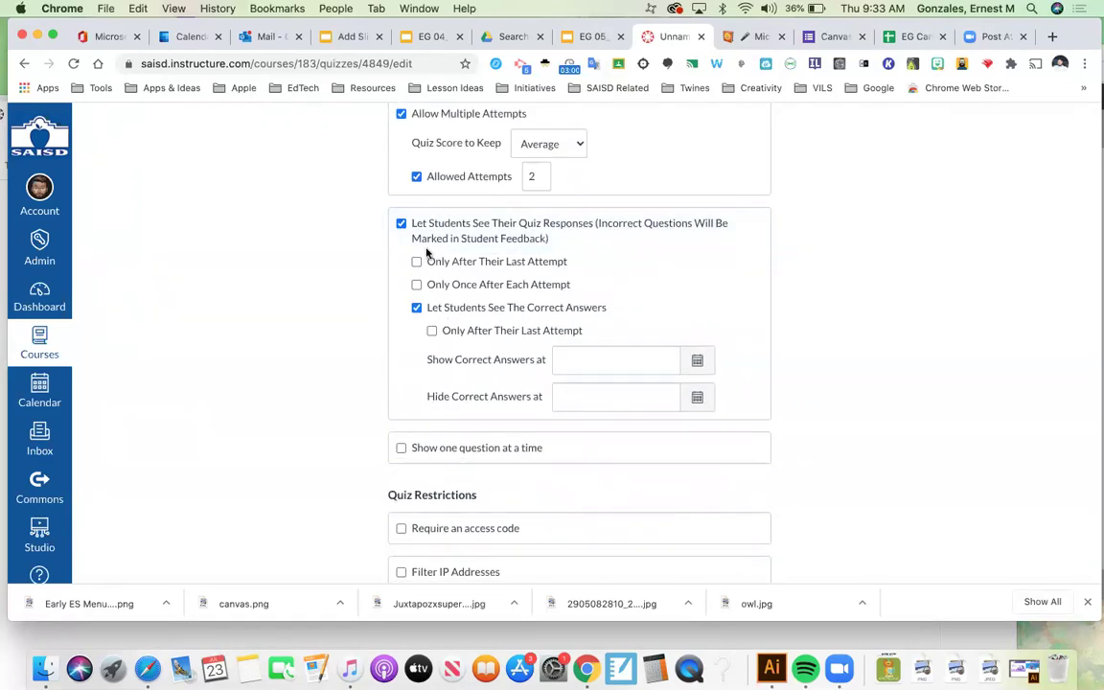
left_click(592, 37)
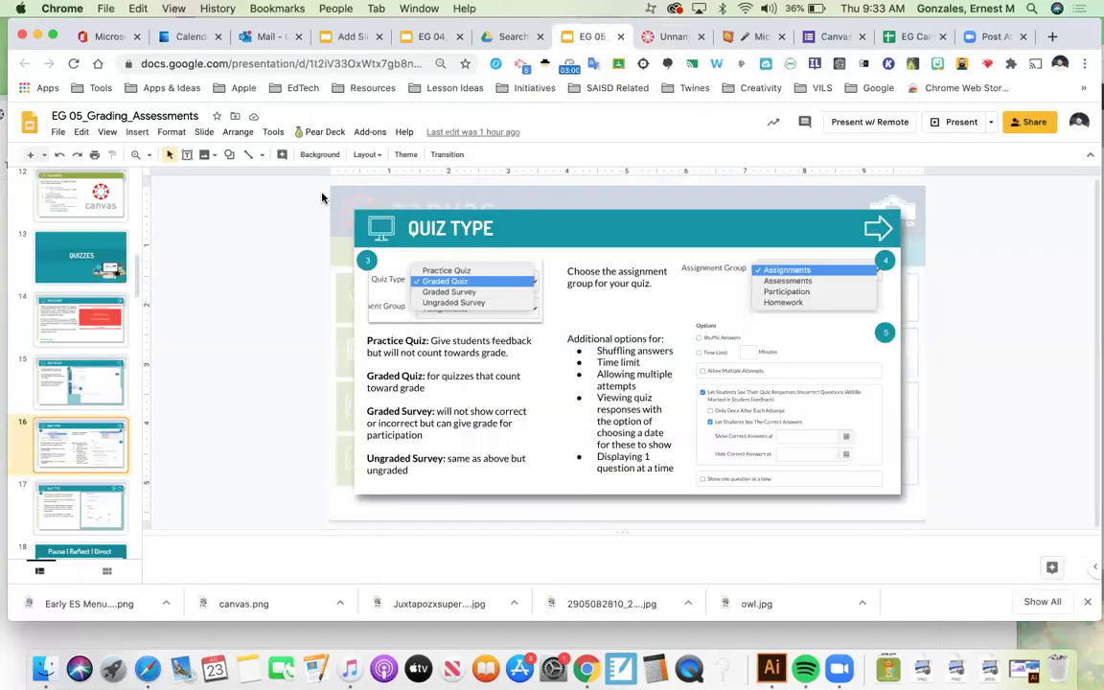
scroll(93, 425, "down", 2)
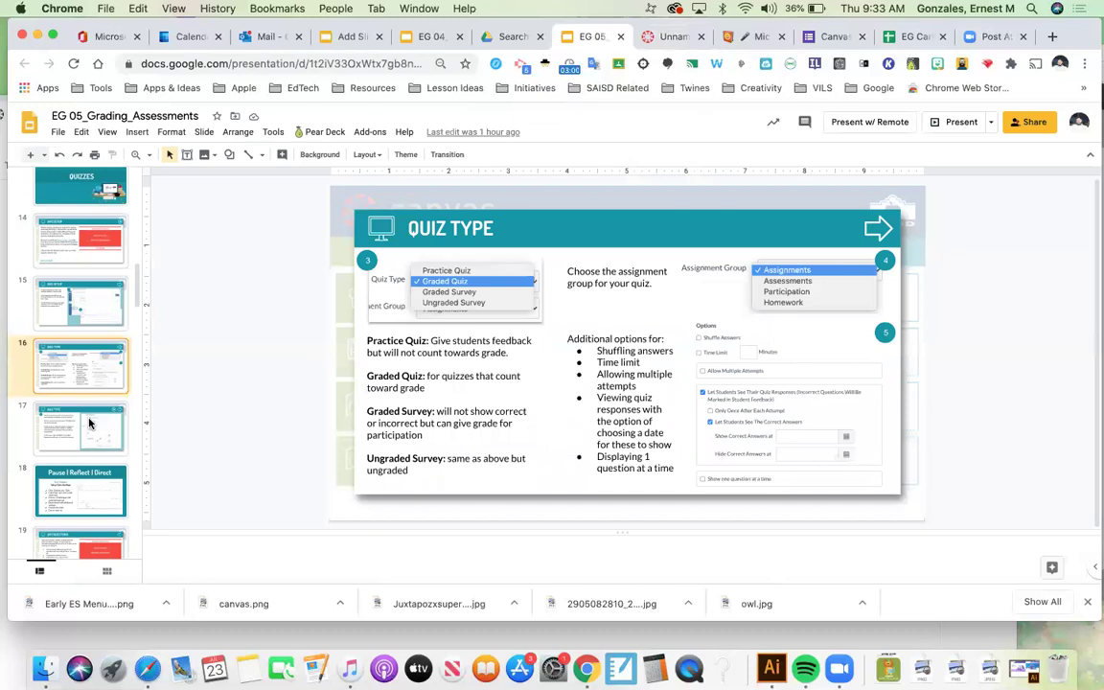
left_click(89, 422)
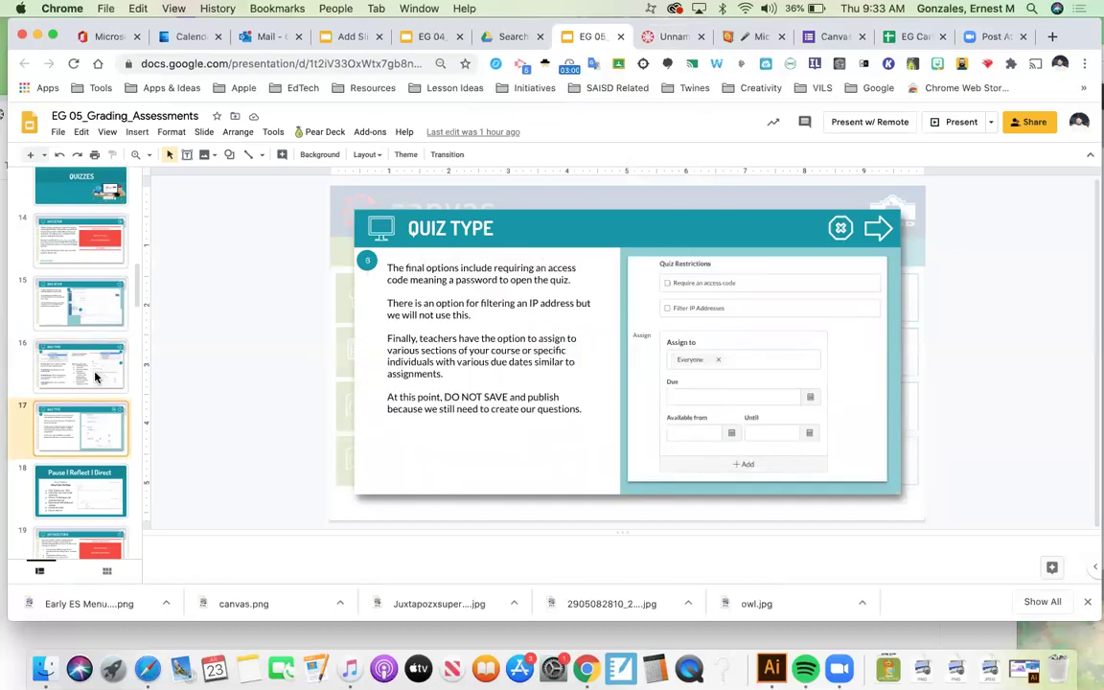
left_click(95, 378)
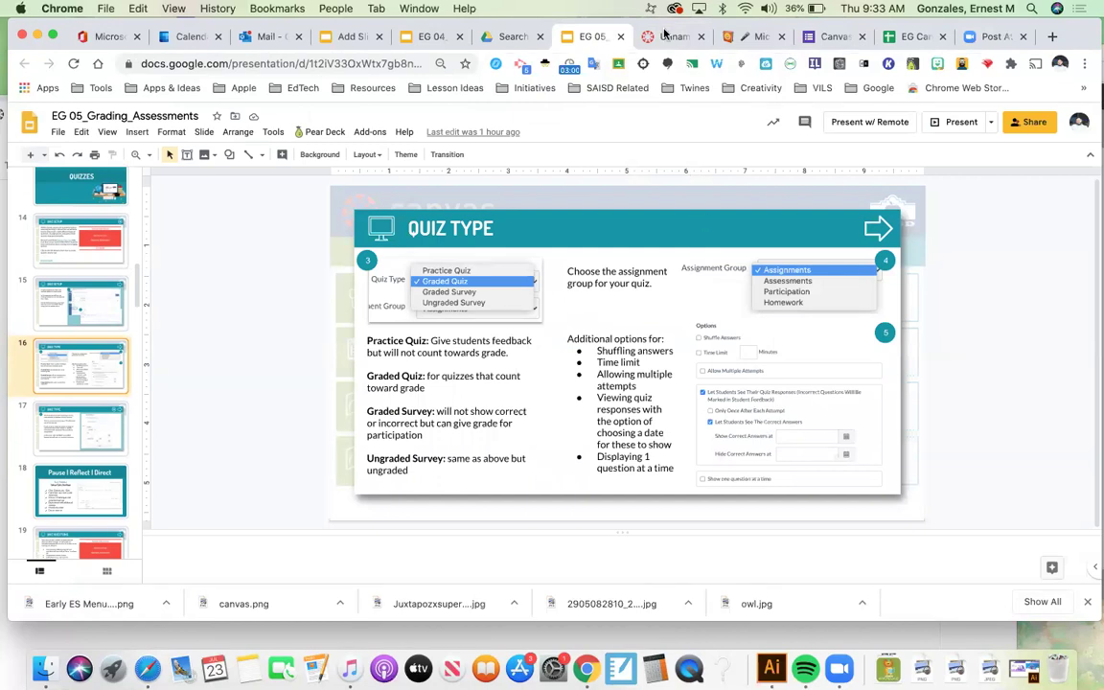
Back in the Canvas quiz, stop students from seeing the correct answers and show one question at a time
left_click(668, 36)
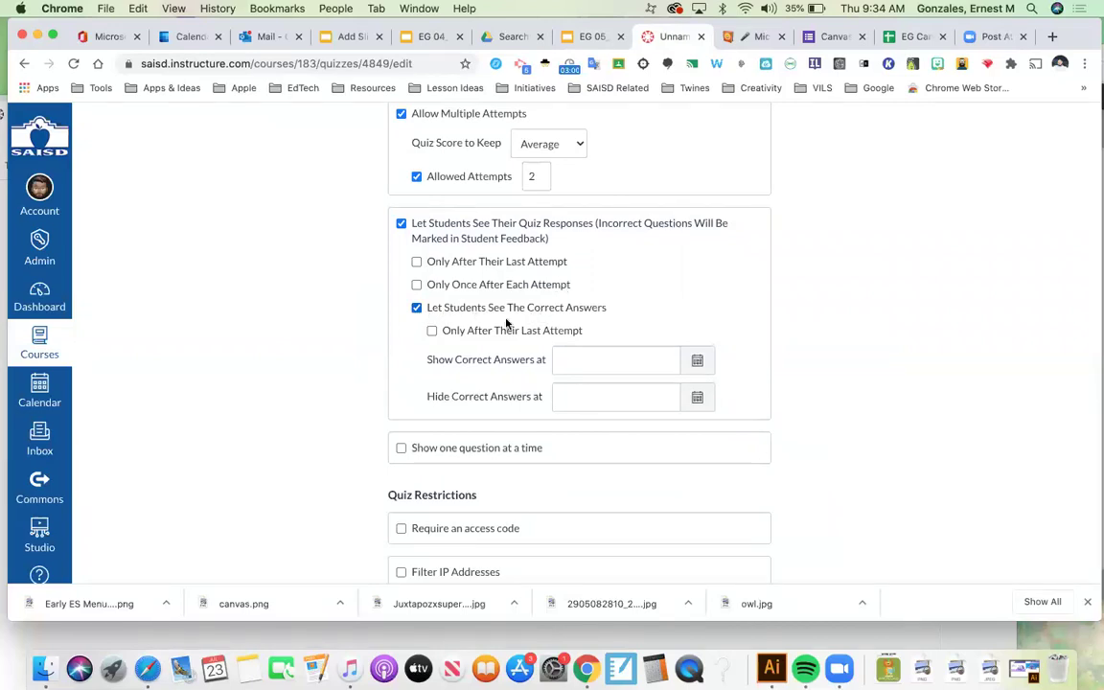
left_click(417, 309)
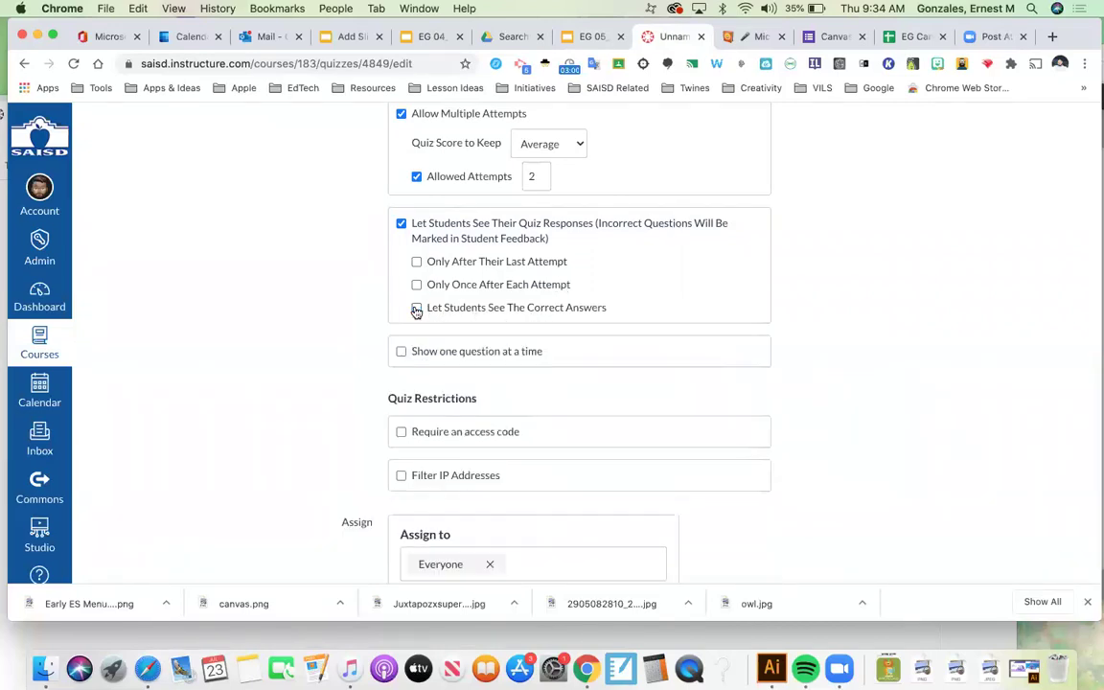
left_click(417, 309)
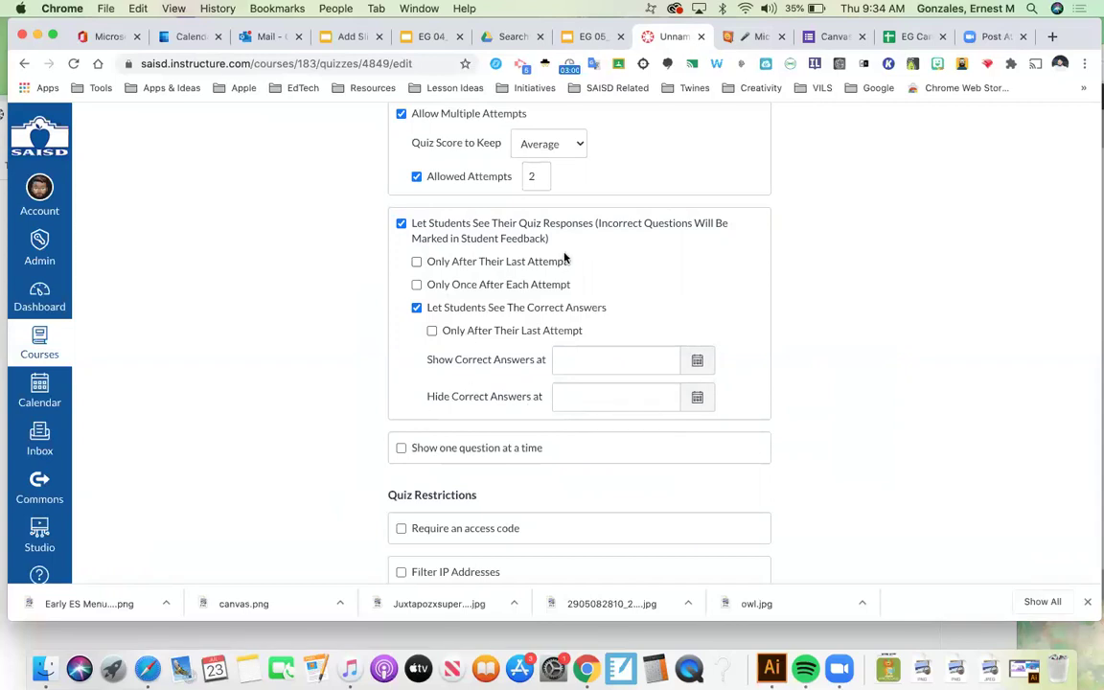
left_click(417, 309)
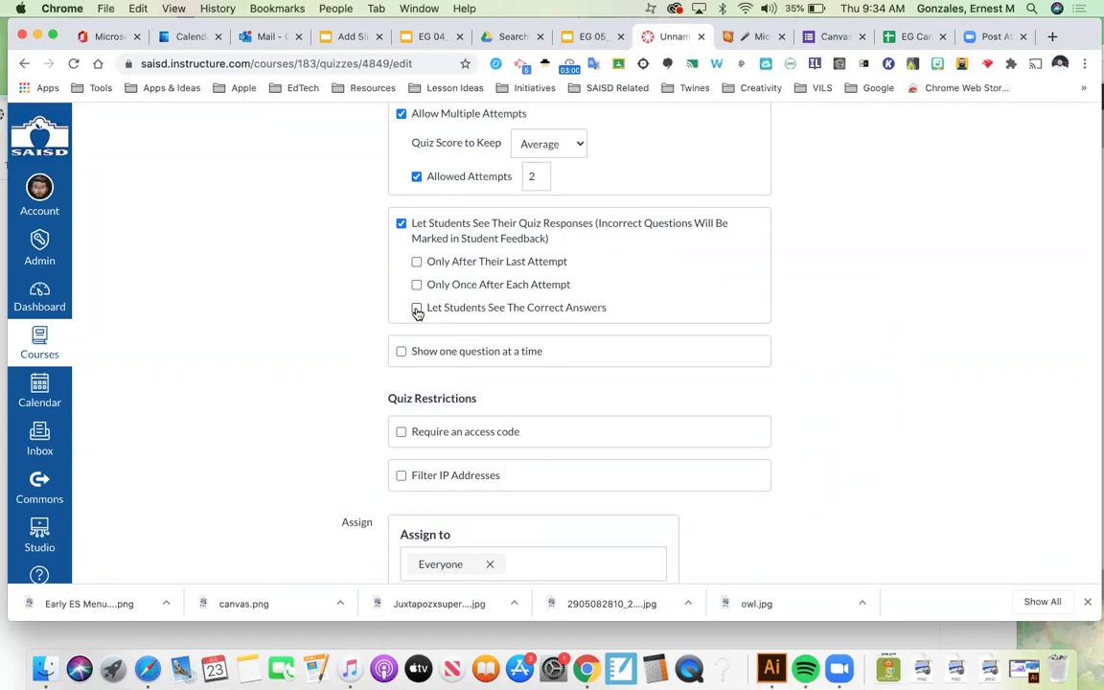
left_click(402, 354)
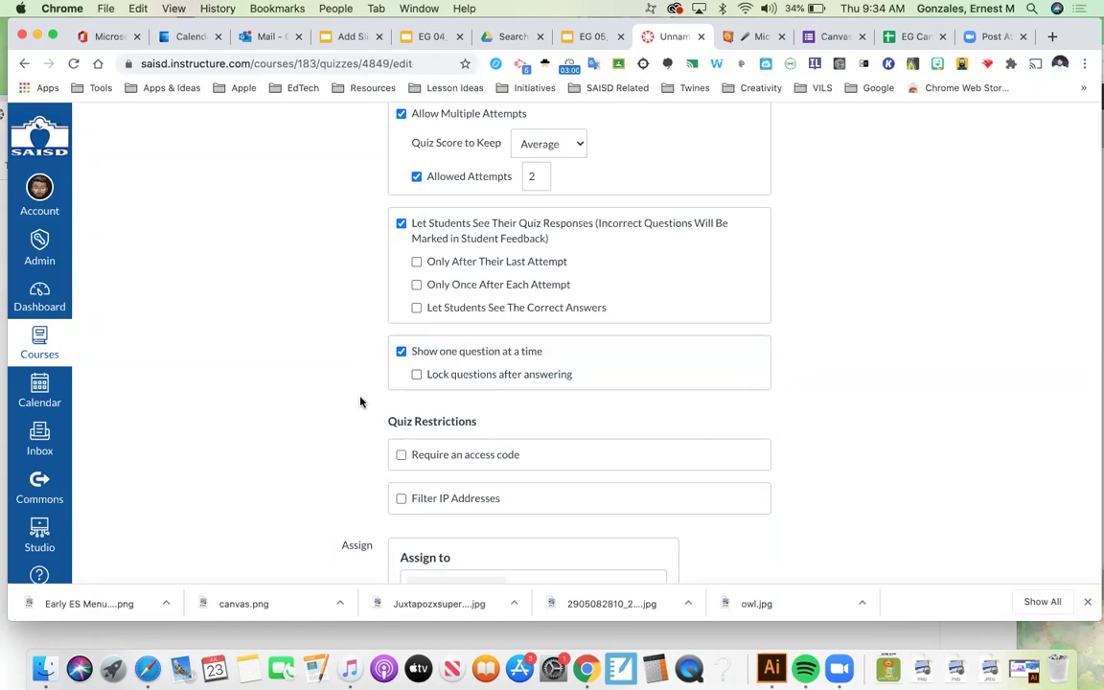
Switch to the EG 05_Grading_Assessments presentation and read slide 17 on quiz restrictions and assigning
scroll(361, 402, "down", 2)
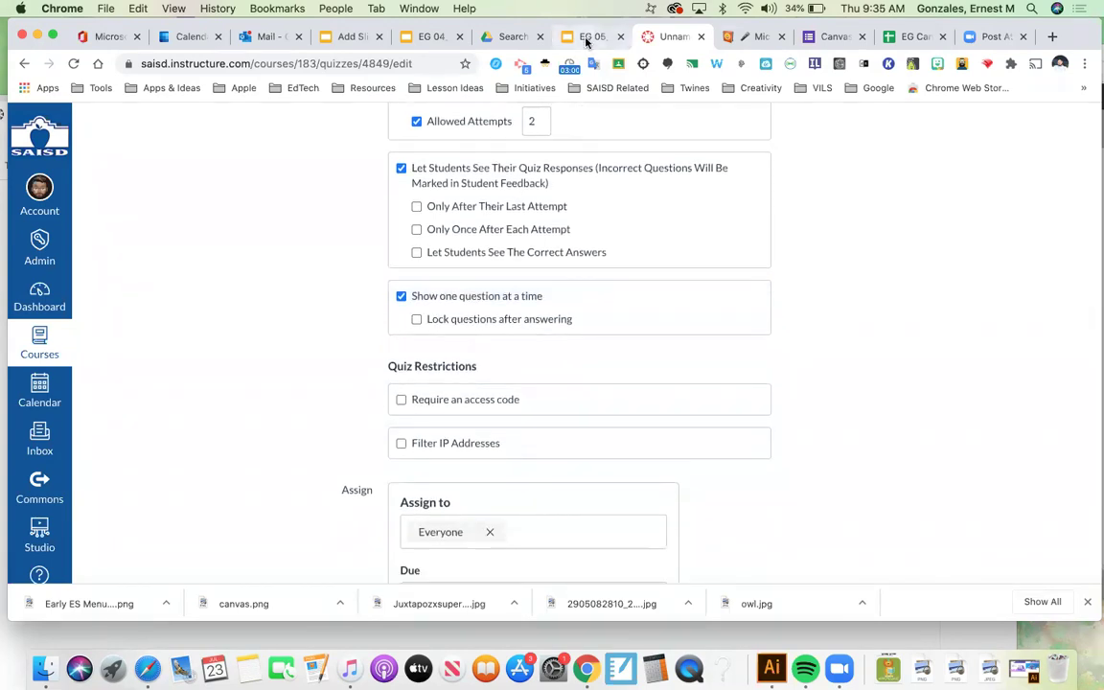
left_click(588, 39)
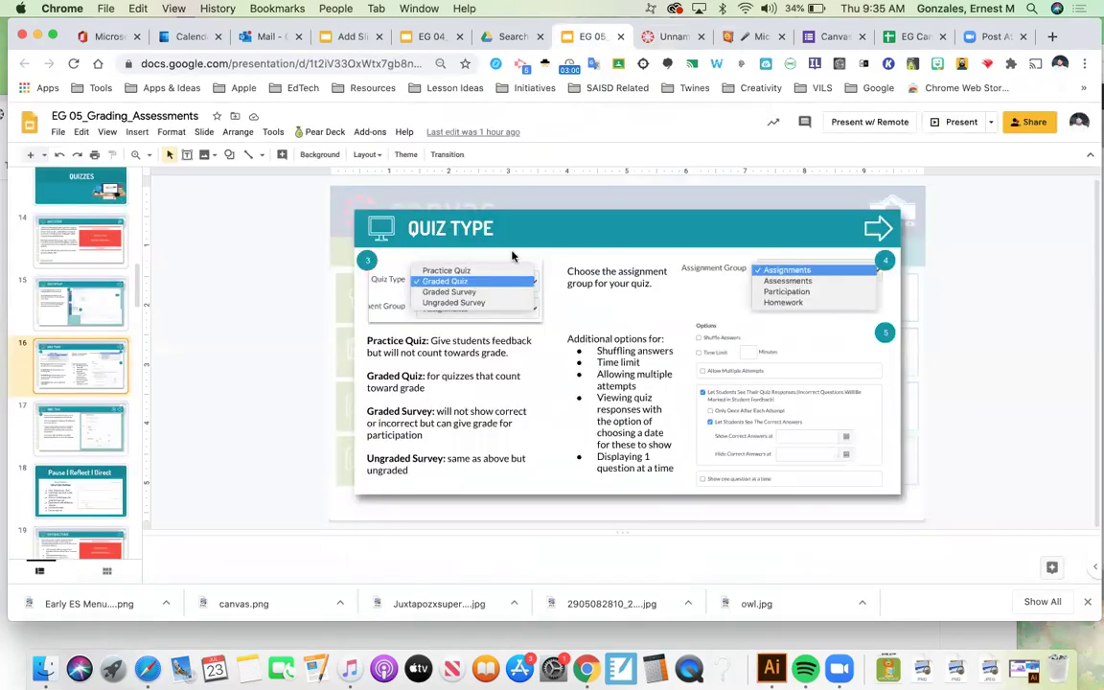
left_click(78, 444)
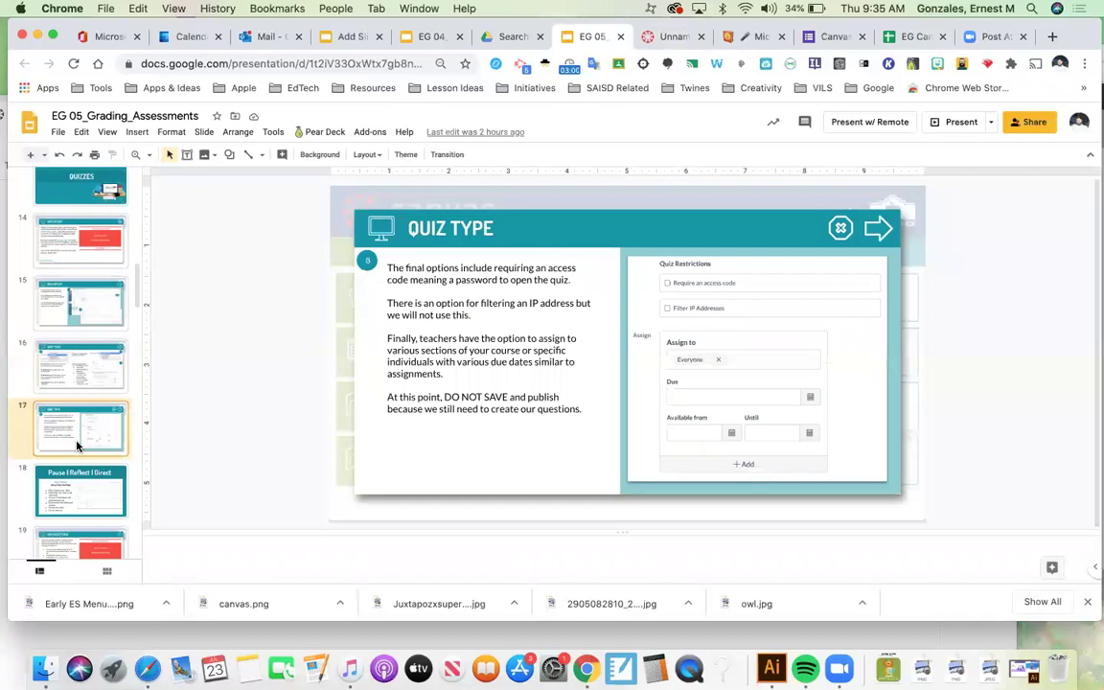
Back in the Canvas quiz, try out the access code requirement and turn it off again
left_click(664, 38)
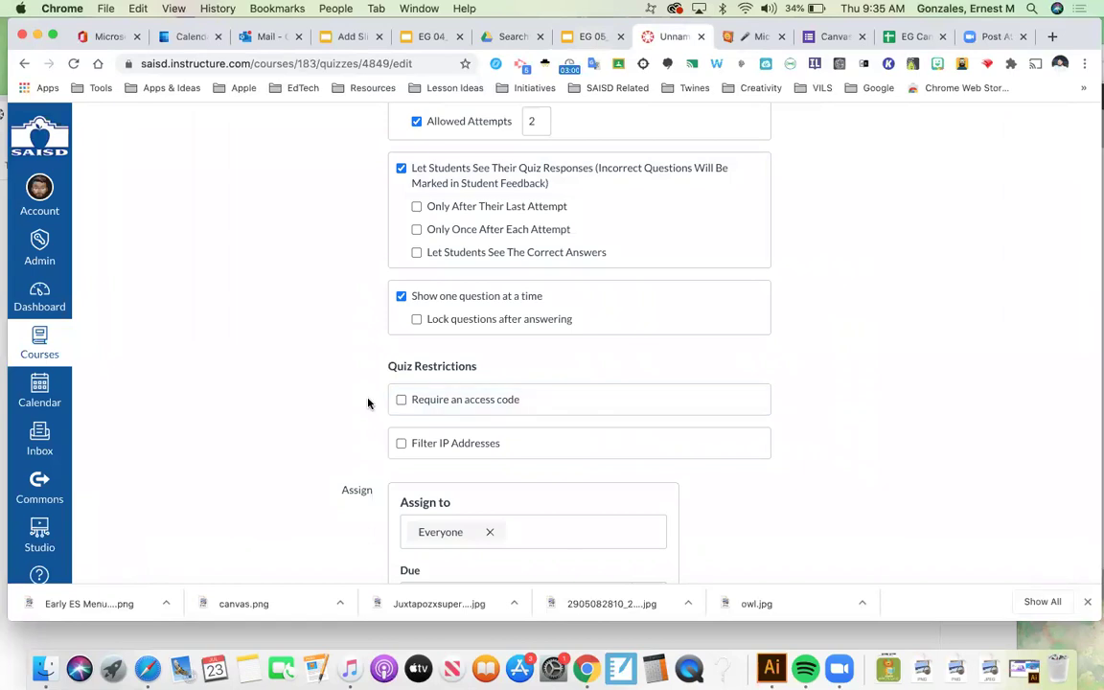
left_click(401, 399)
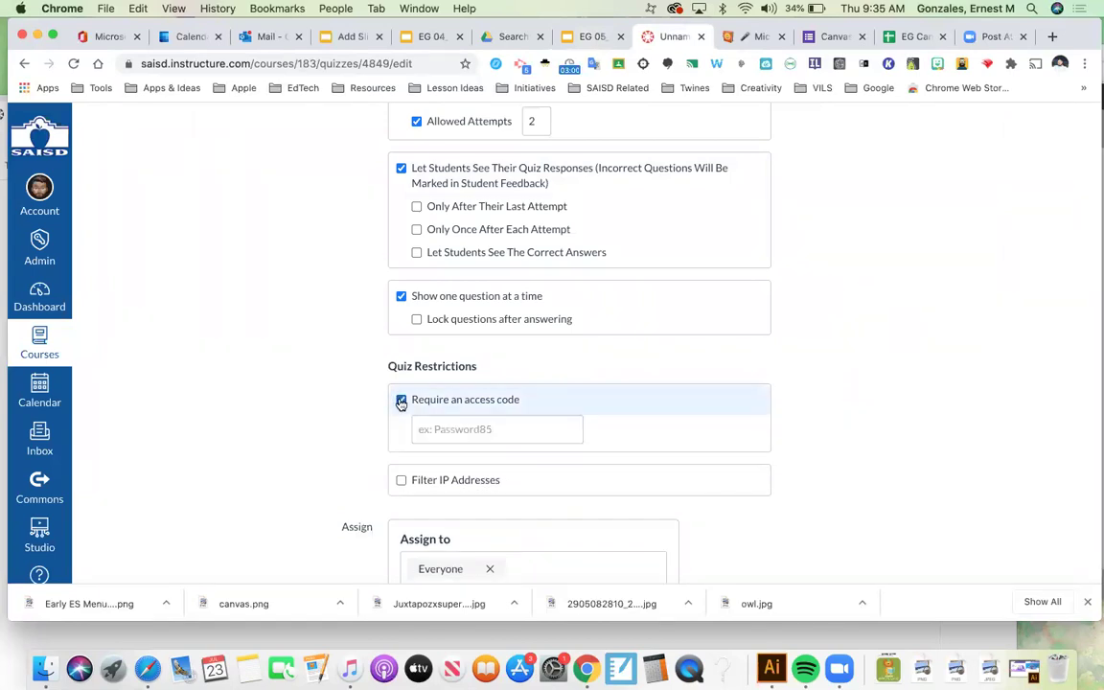
left_click(459, 427)
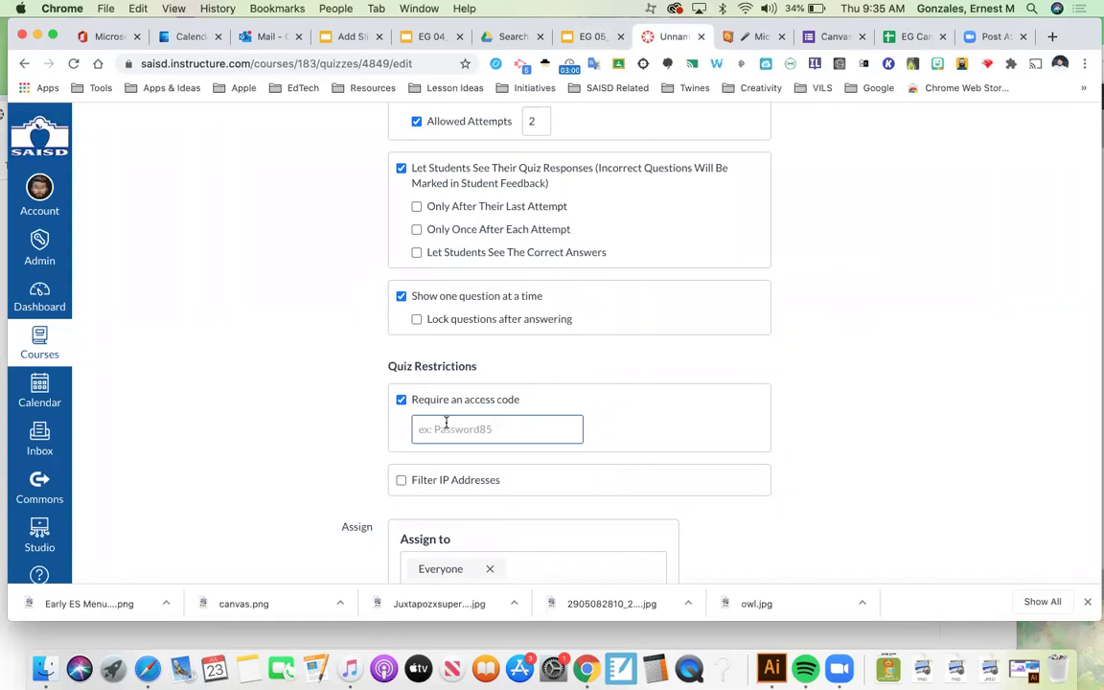
left_click(402, 401)
Try out the IP address filter in the quiz restrictions and turn it off again
scroll(341, 413, "down", 5)
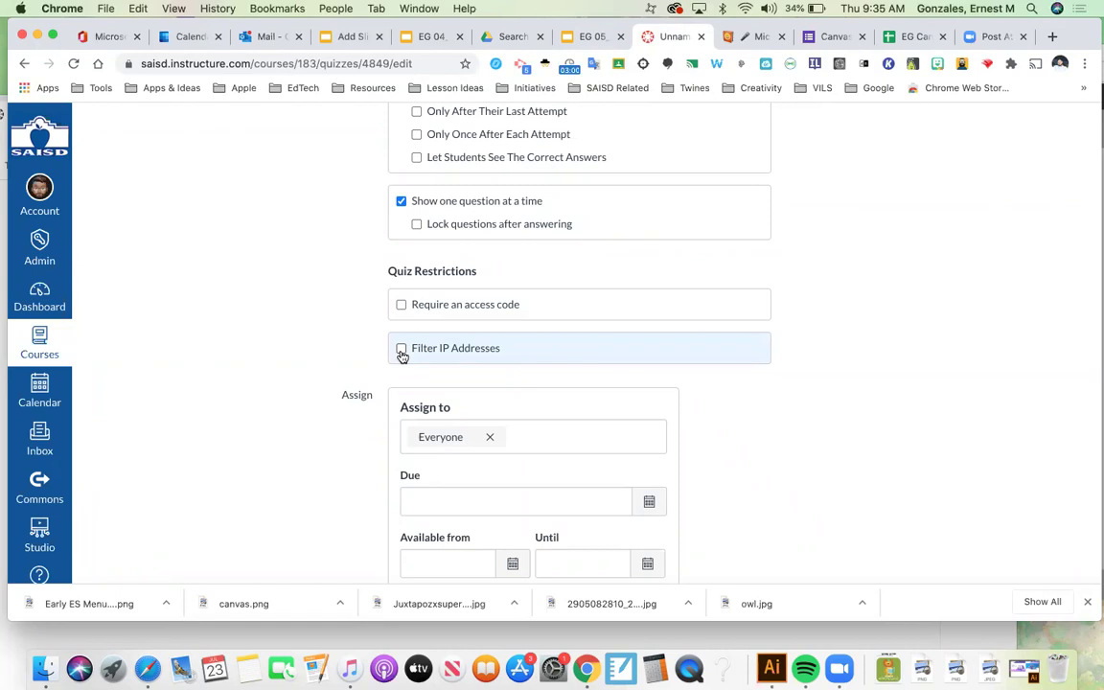
left_click(401, 351)
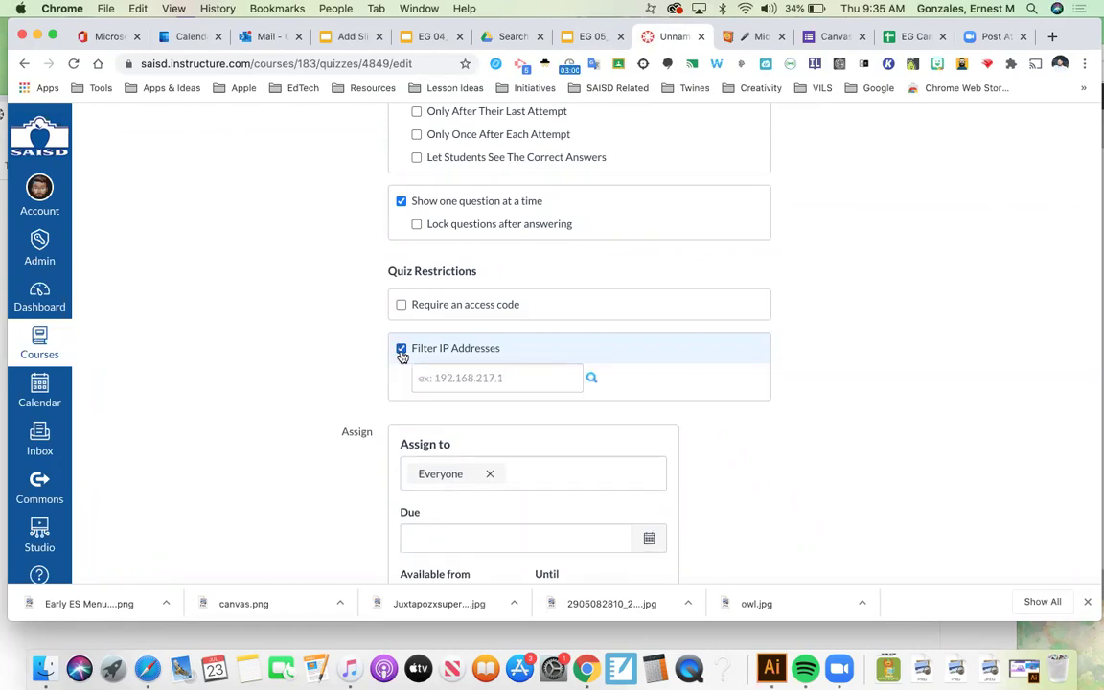
left_click(484, 378)
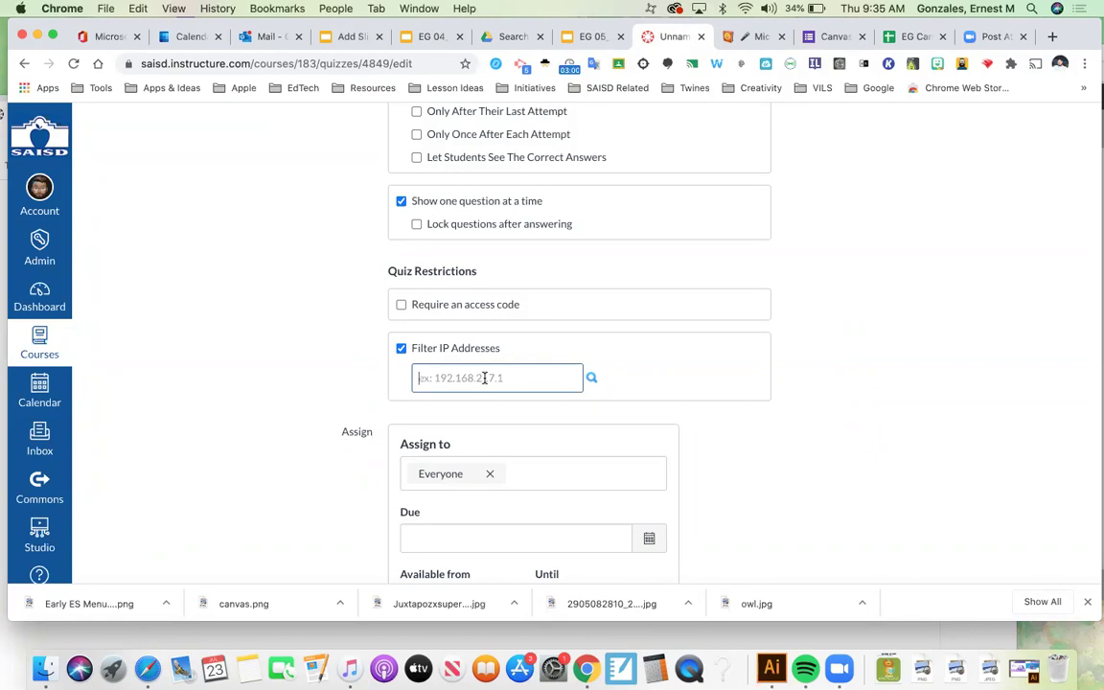
left_click(402, 348)
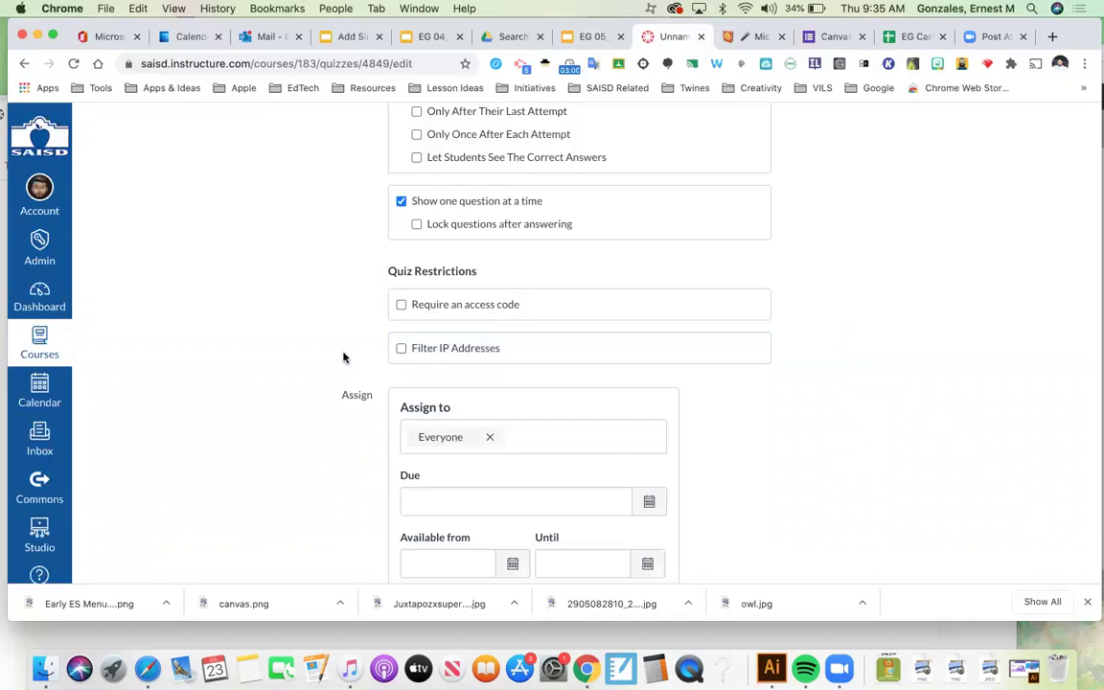
Examine the quiz's assign and date settings, and read the Setup Quiz Settings checklist on slide 18 of the presentation
scroll(343, 356, "down", 3)
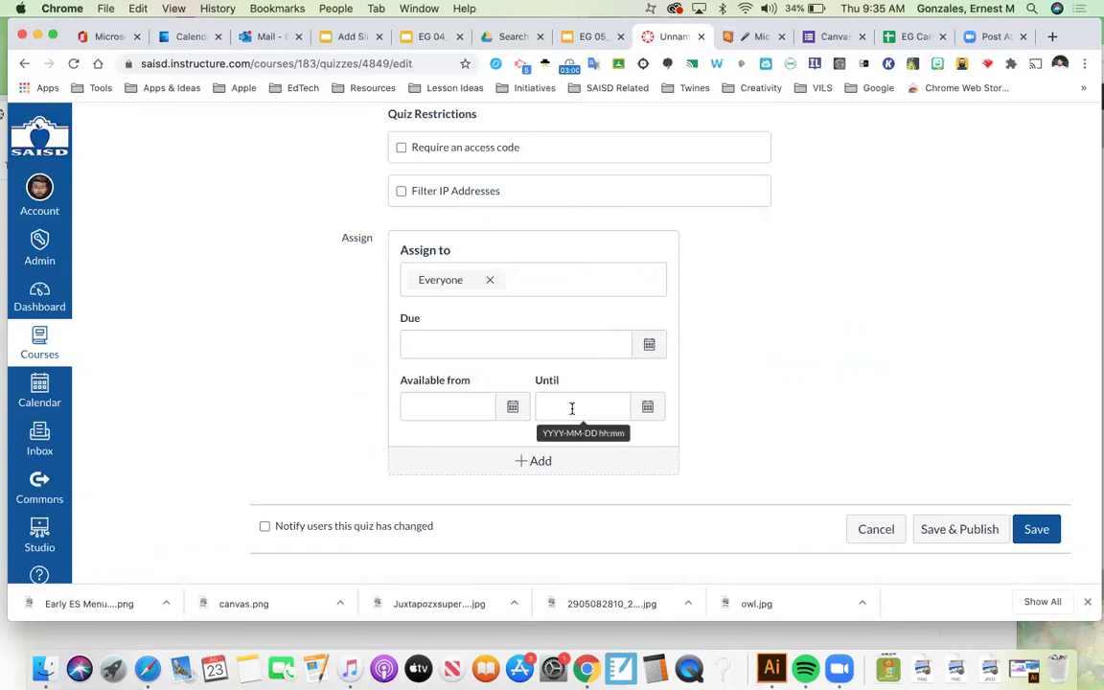
left_click(592, 36)
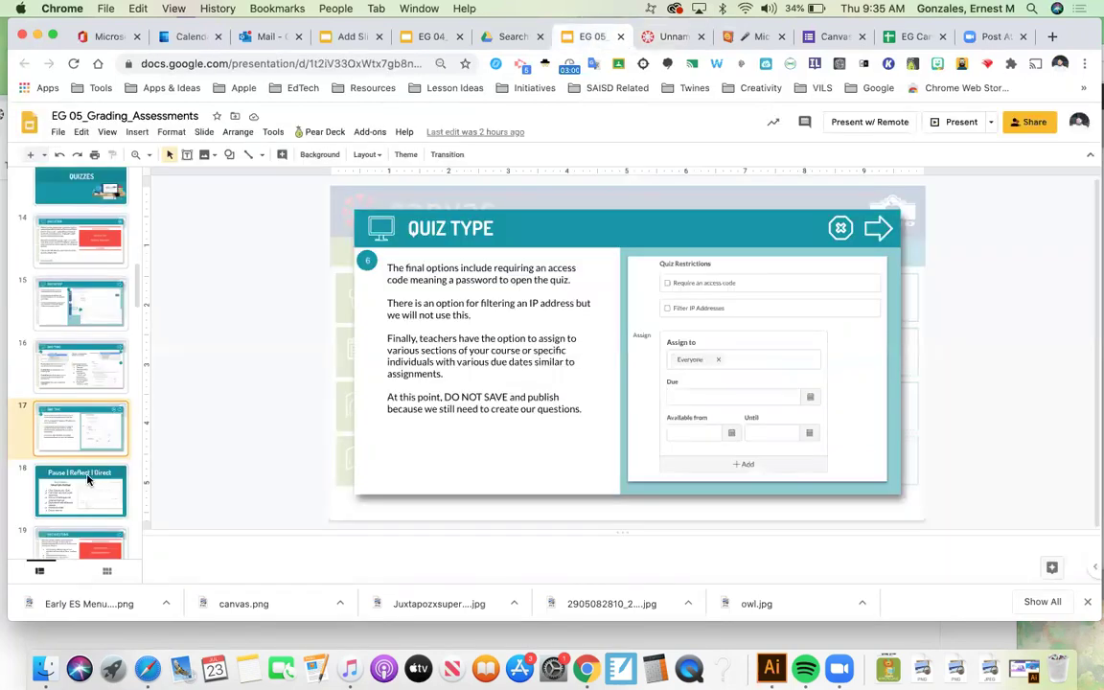
left_click(88, 480)
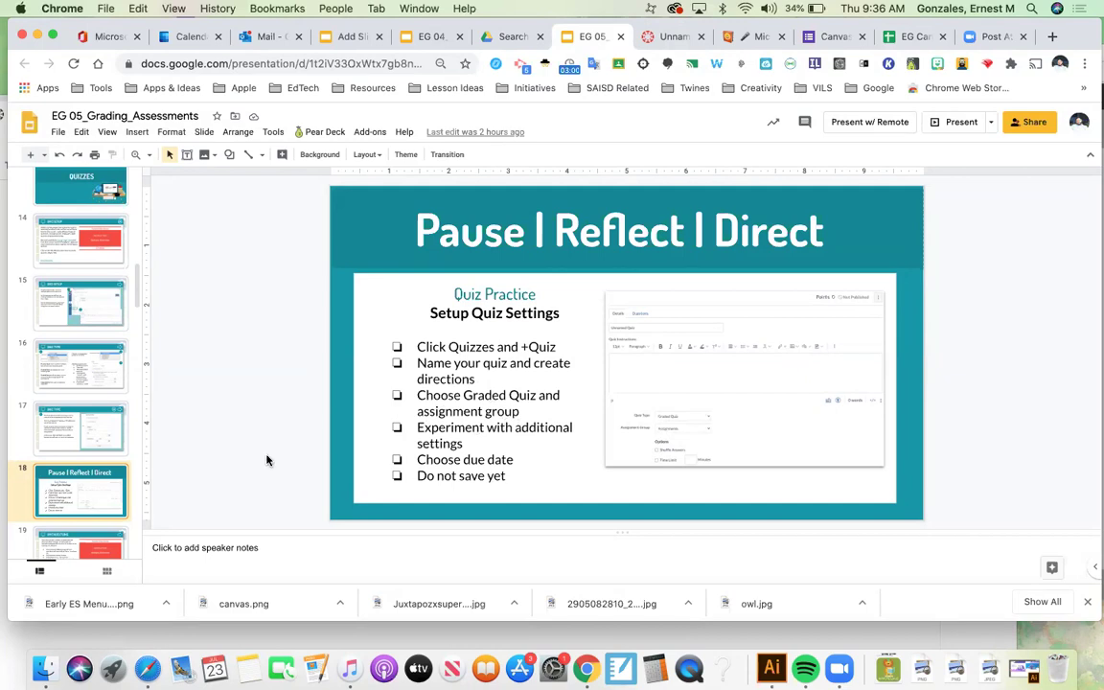
scroll(96, 454, "down", 2)
scroll(96, 454, "down", 3)
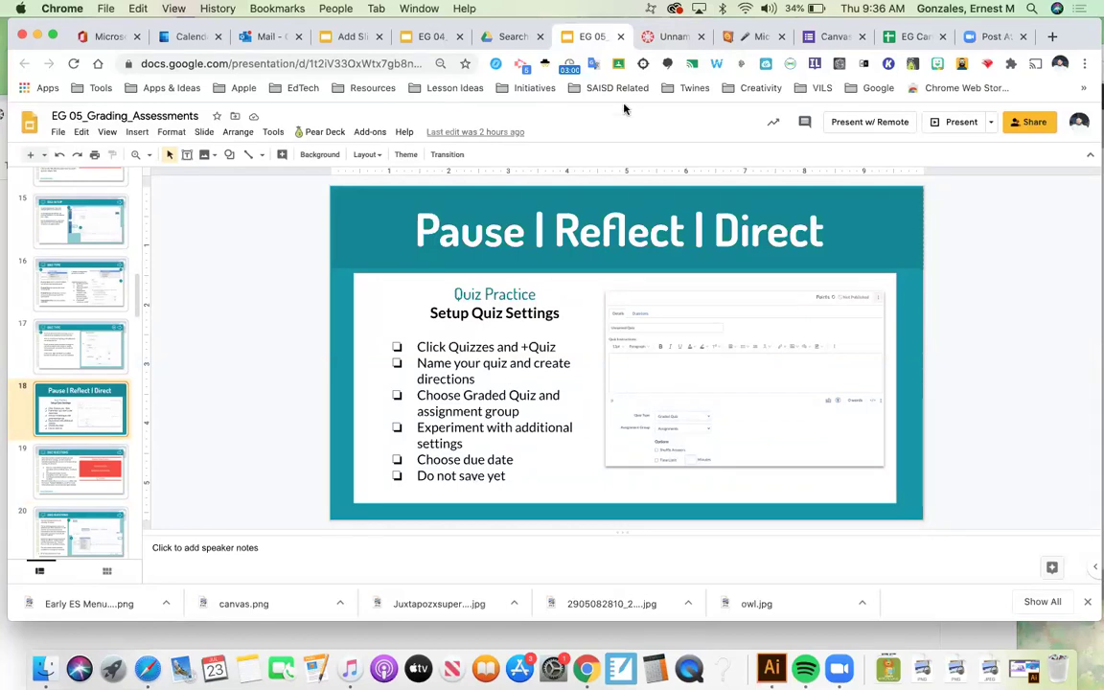
Return to the top of the Canvas quiz details and start the 3-minute countdown timer
left_click(661, 38)
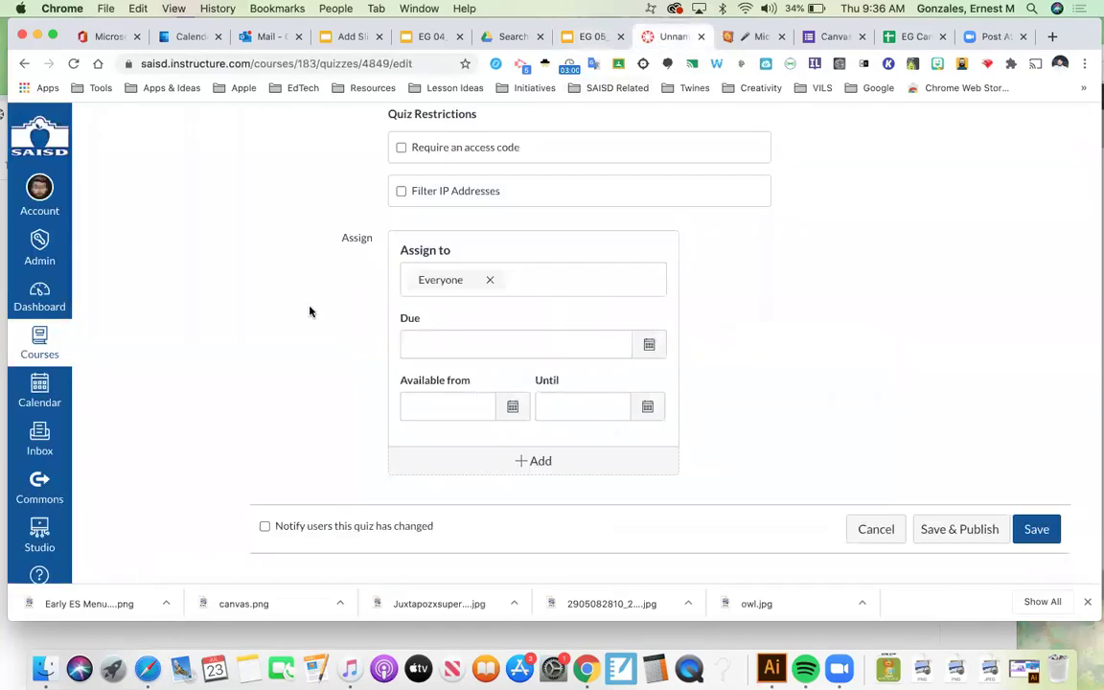
scroll(309, 311, "up", 15)
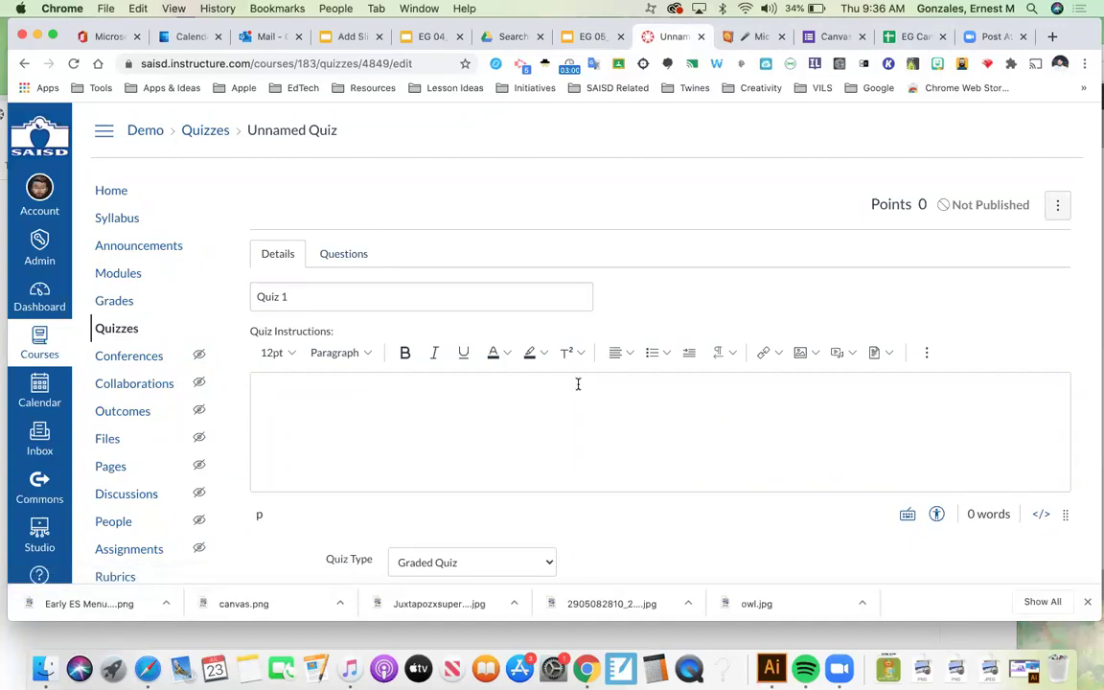
left_click(570, 65)
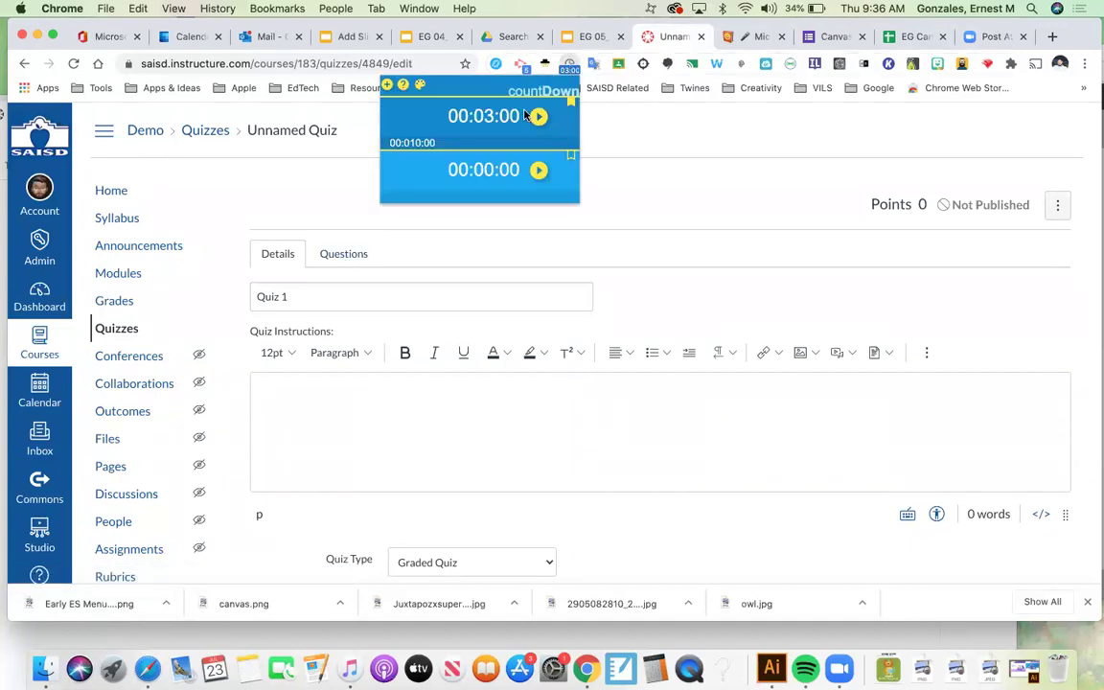
left_click(540, 117)
Review the quiz's restriction and assign settings, and read slide 19 on quiz questions in the EG 05_Grading_Assessments presentation
scroll(383, 388, "down", 10)
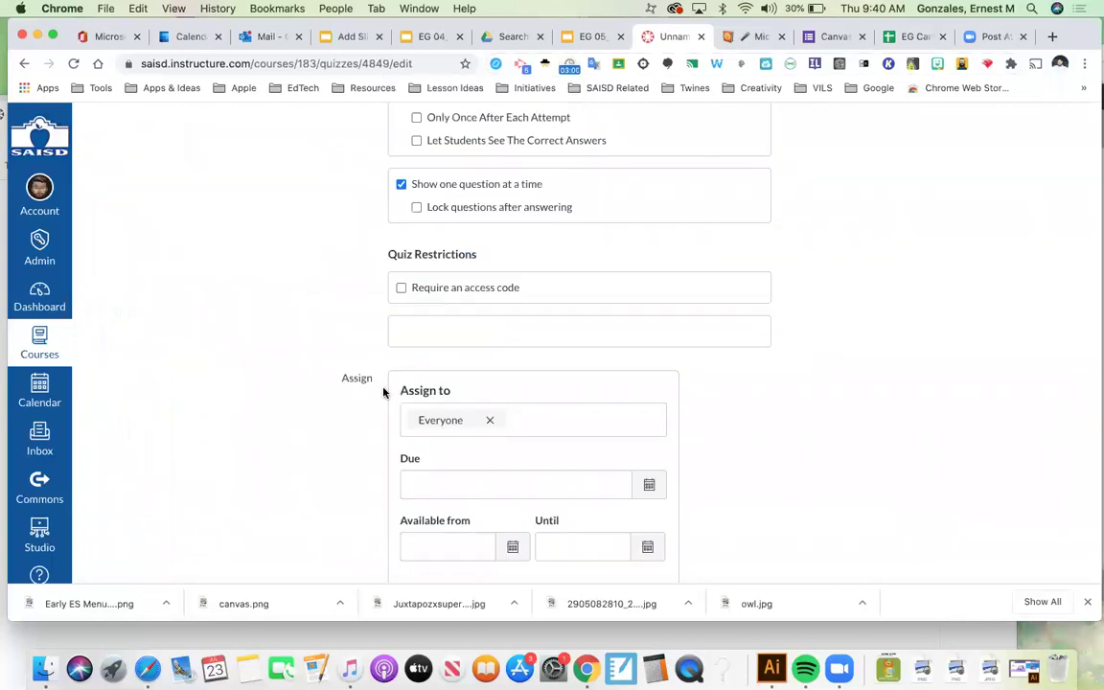
scroll(383, 387, "down", 2)
scroll(382, 392, "up", 1)
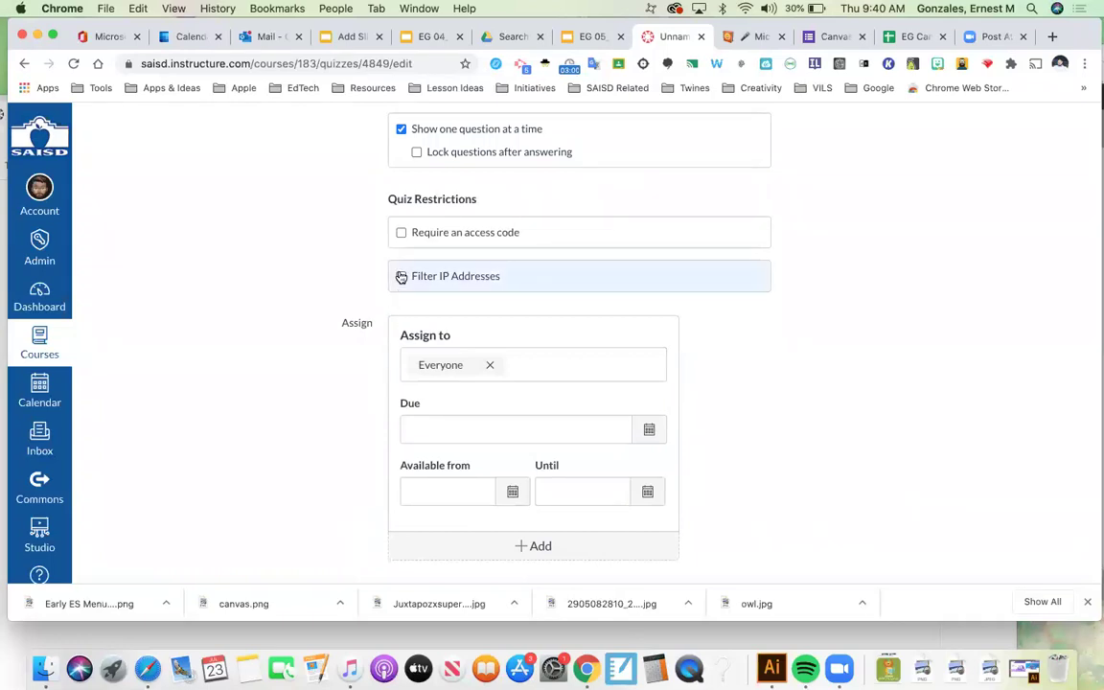
scroll(401, 277, "down", 1)
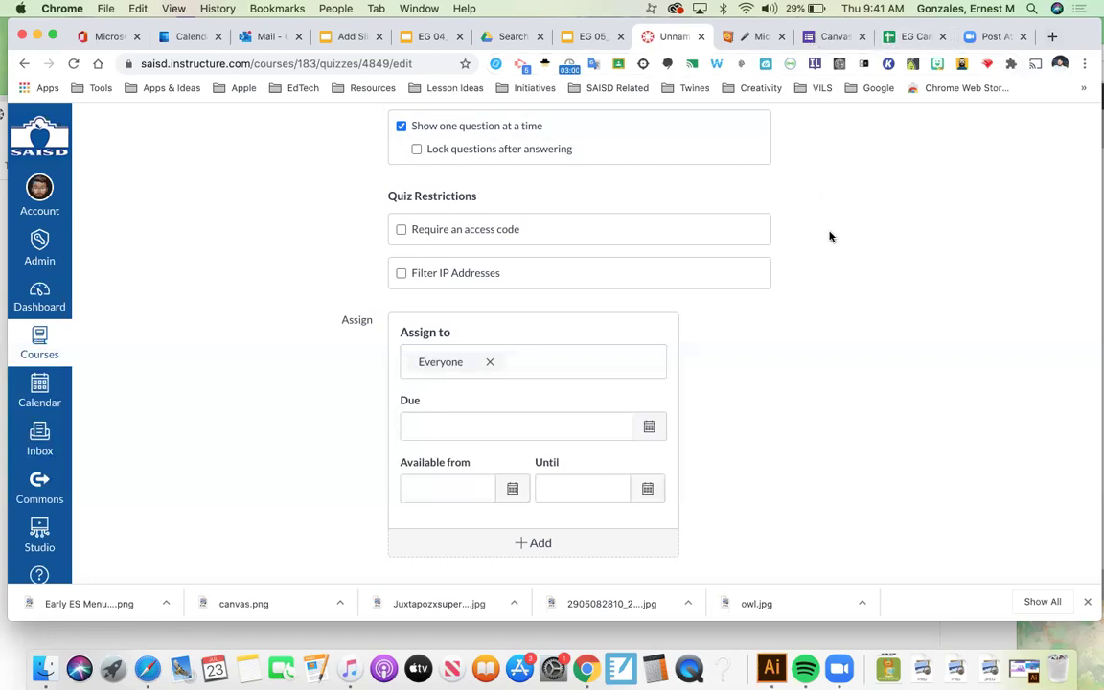
left_click(585, 37)
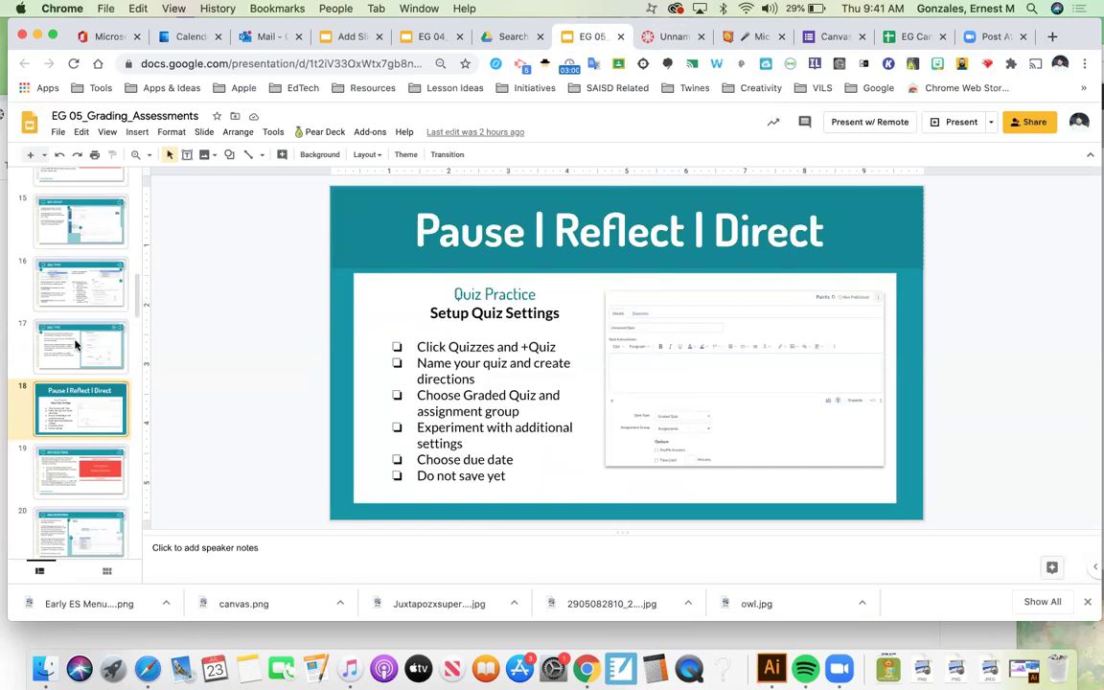
scroll(76, 345, "down", 3)
scroll(76, 345, "down", 1)
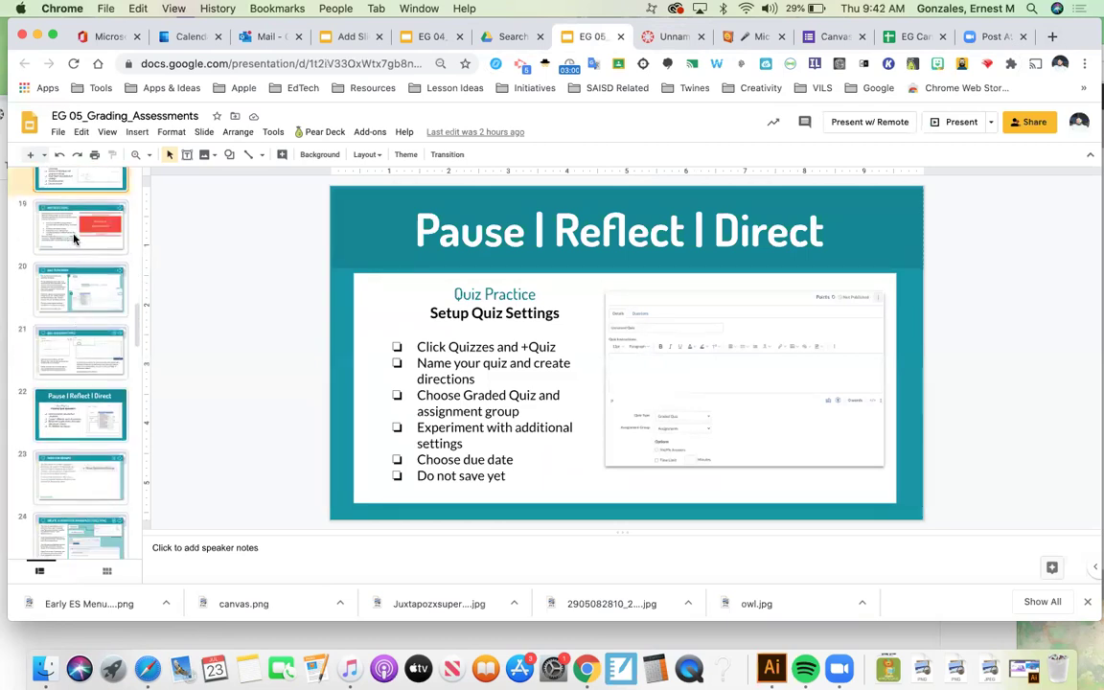
left_click(74, 240)
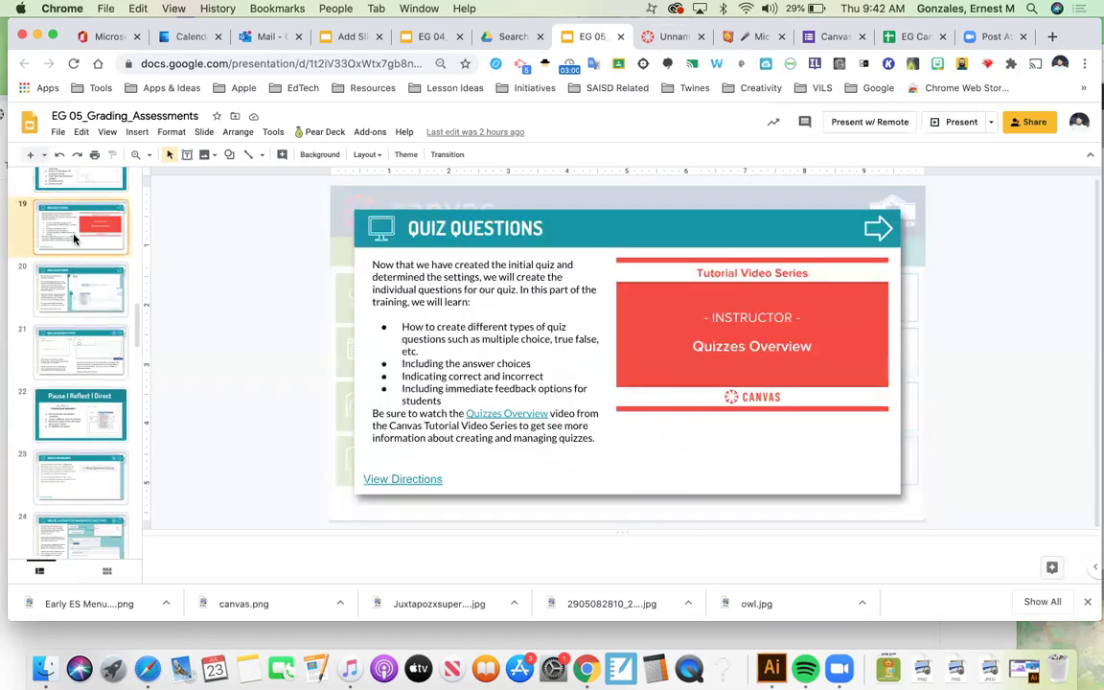
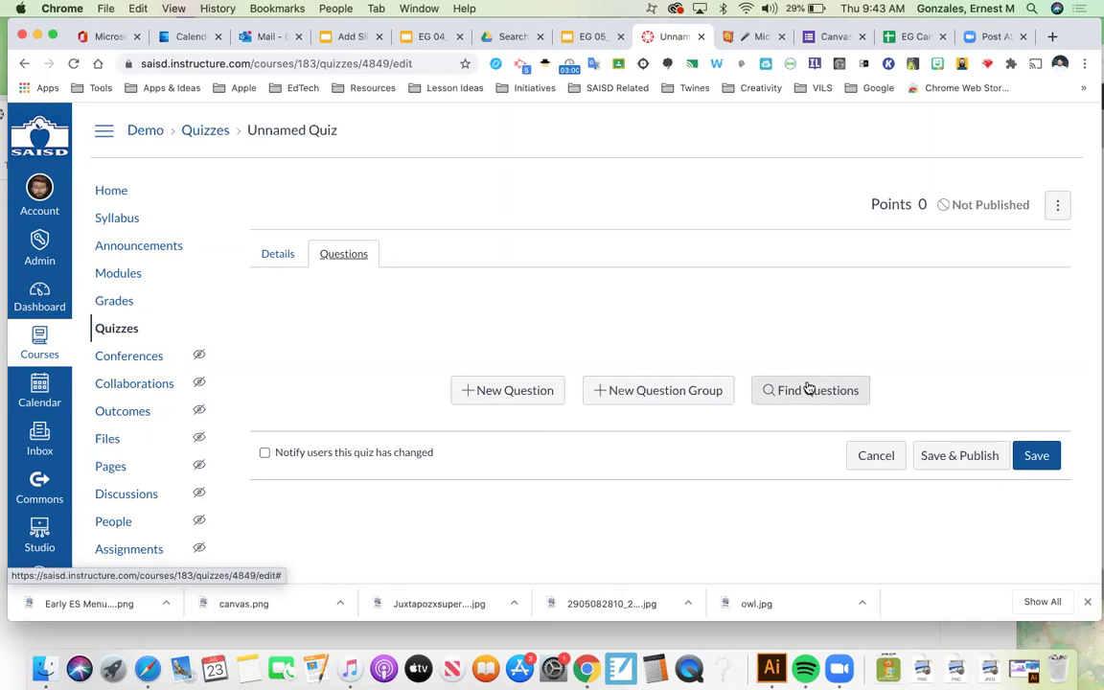
In the Canvas quiz, add a new question and try out Unit 1 and Question 1 as its name
left_click(494, 397)
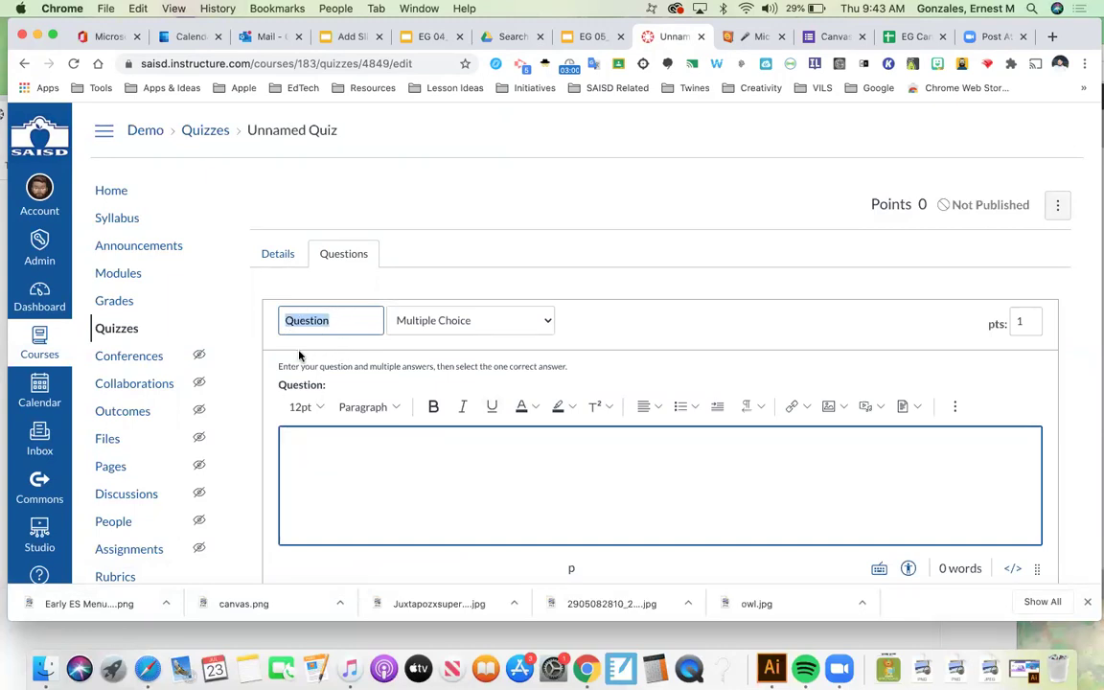
double_click(336, 321)
left_click(336, 321)
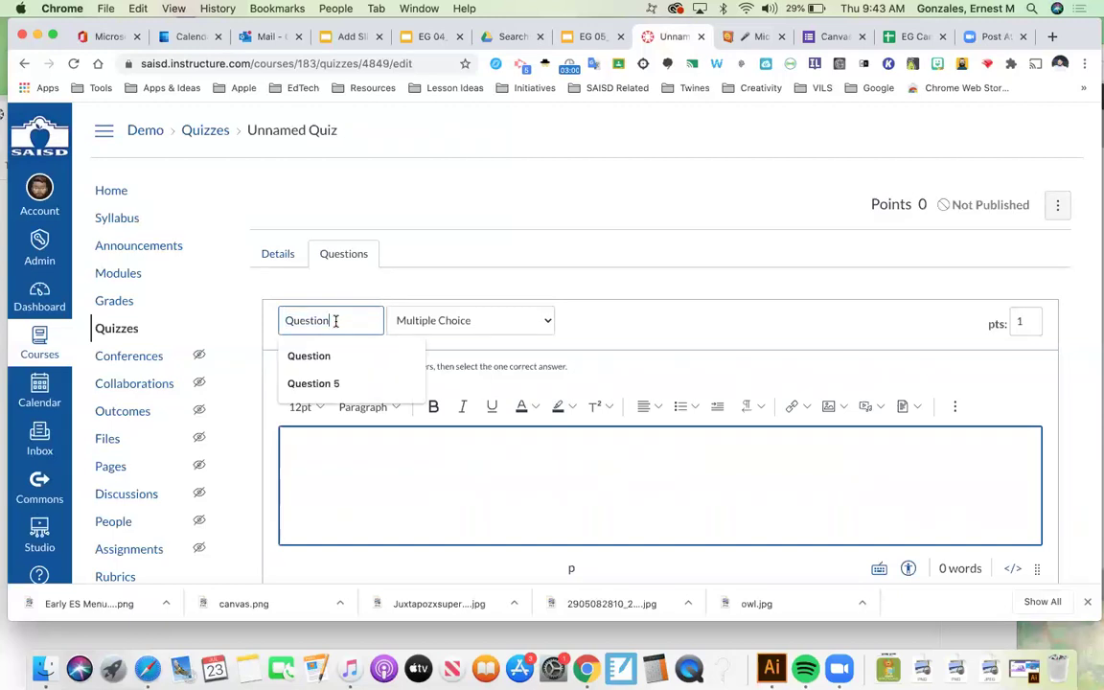
double_click(279, 321)
key("BackSpace")
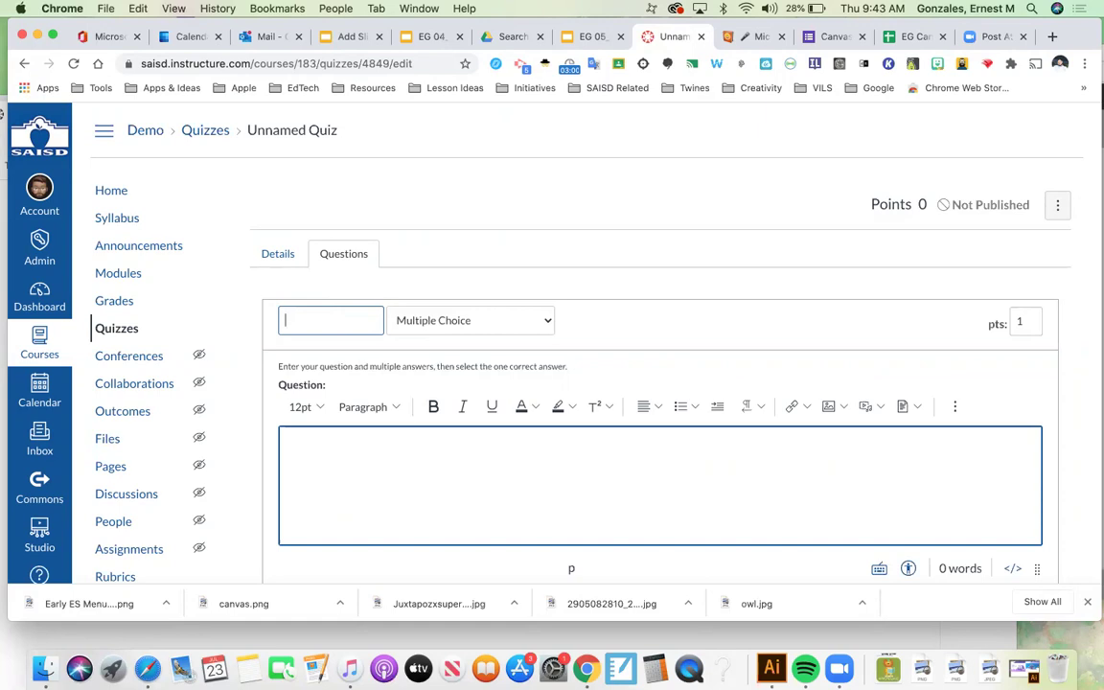
type("Unit 1")
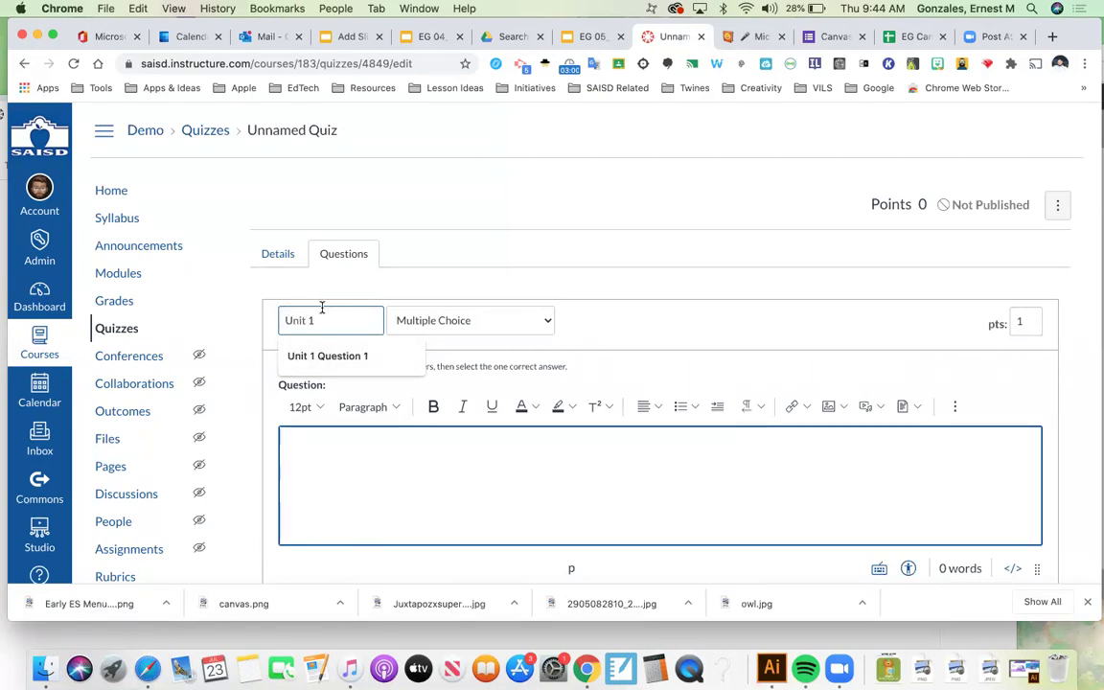
left_click_drag(354, 321, 266, 321)
type("Question 1")
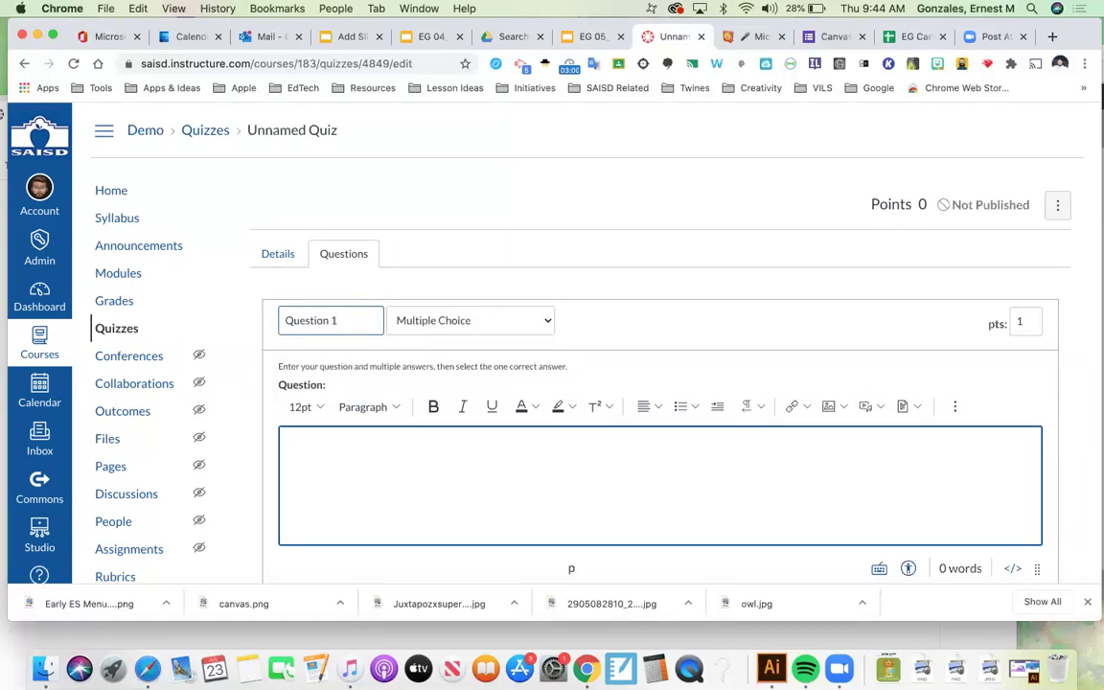
Name the question Renewable Resources (Coal)
type("- Rev")
key("super+a")
type("Renewable Resource")
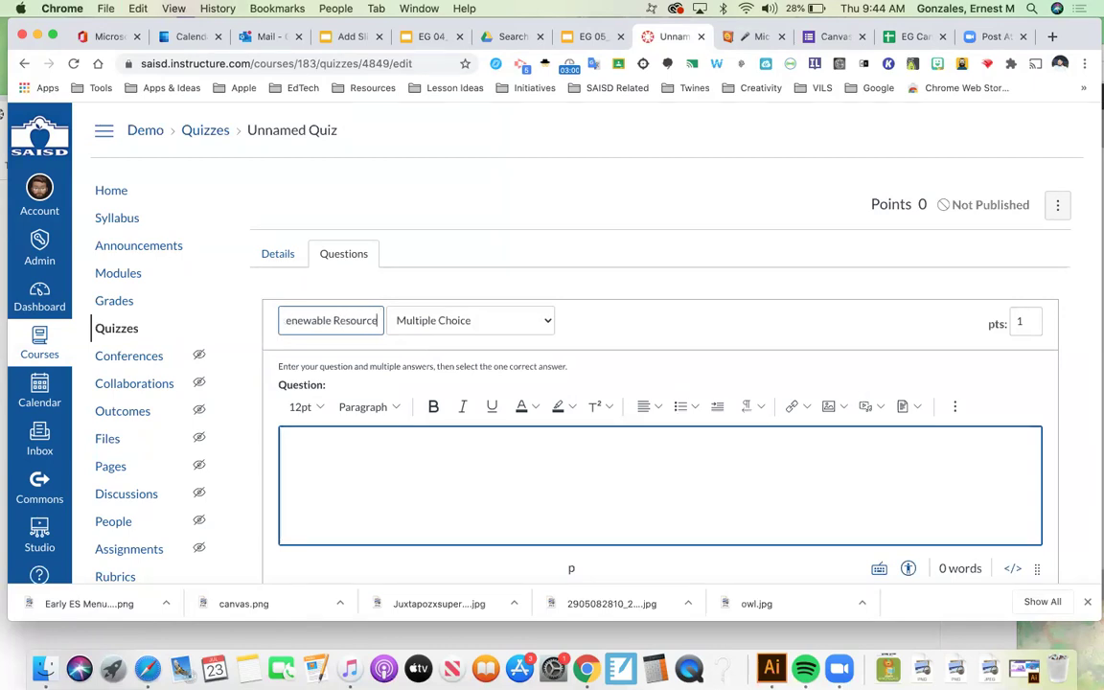
type("s (")
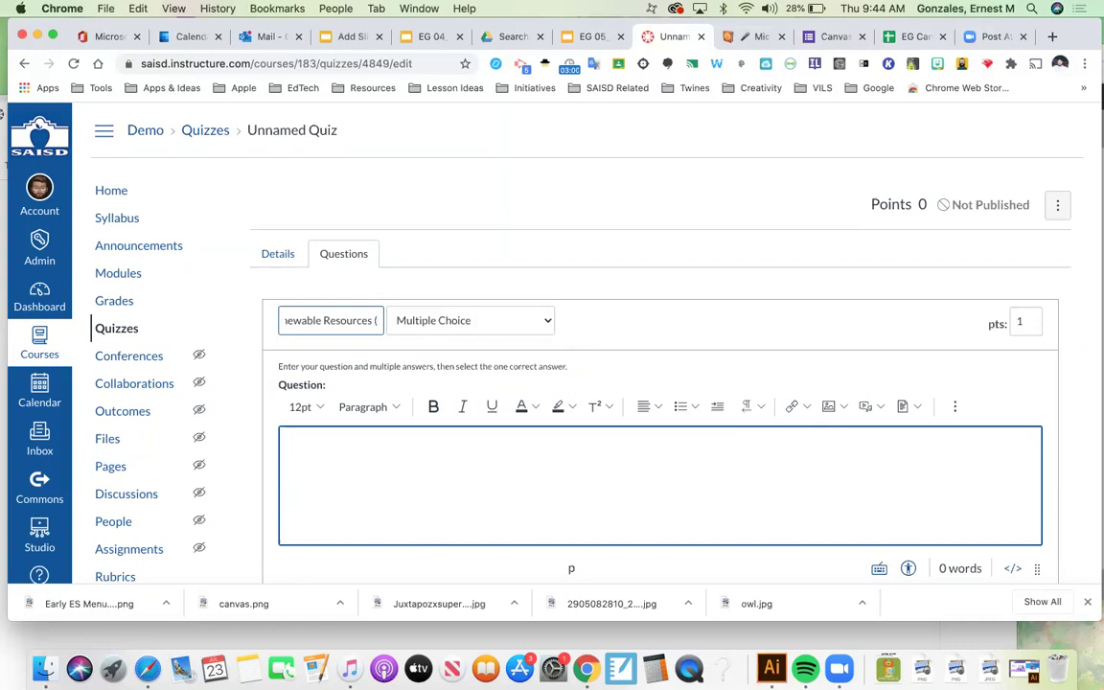
type("Coal)")
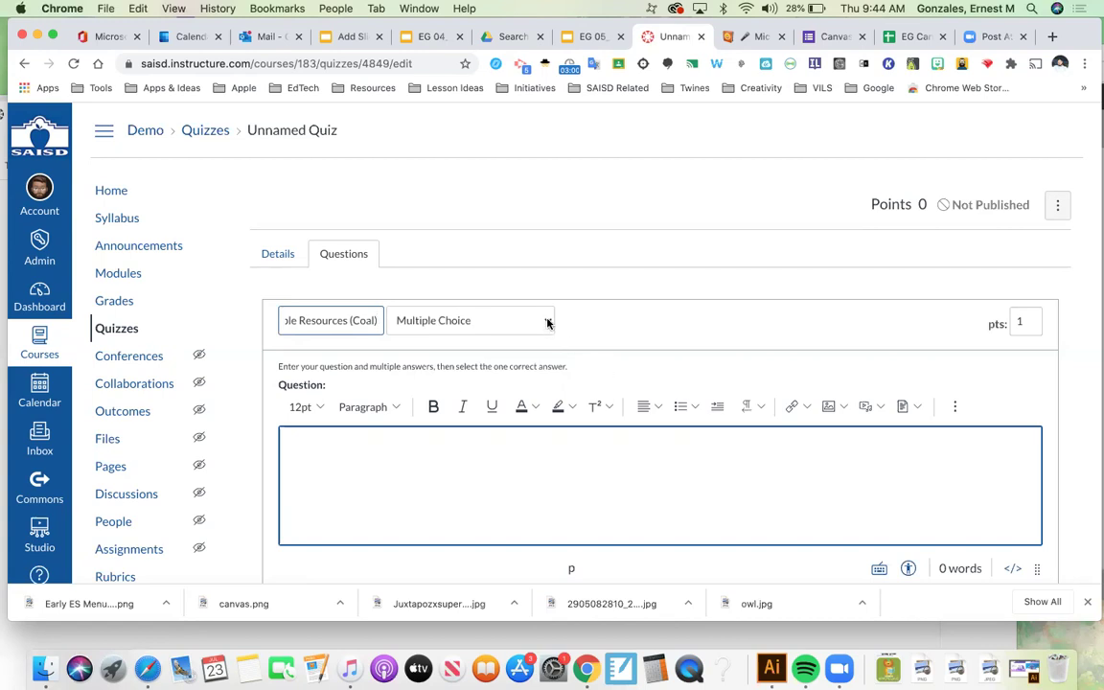
Review the question types, keep Multiple Choice, and enter the question text "Which of the following is not a renewable resource?"
left_click(550, 322)
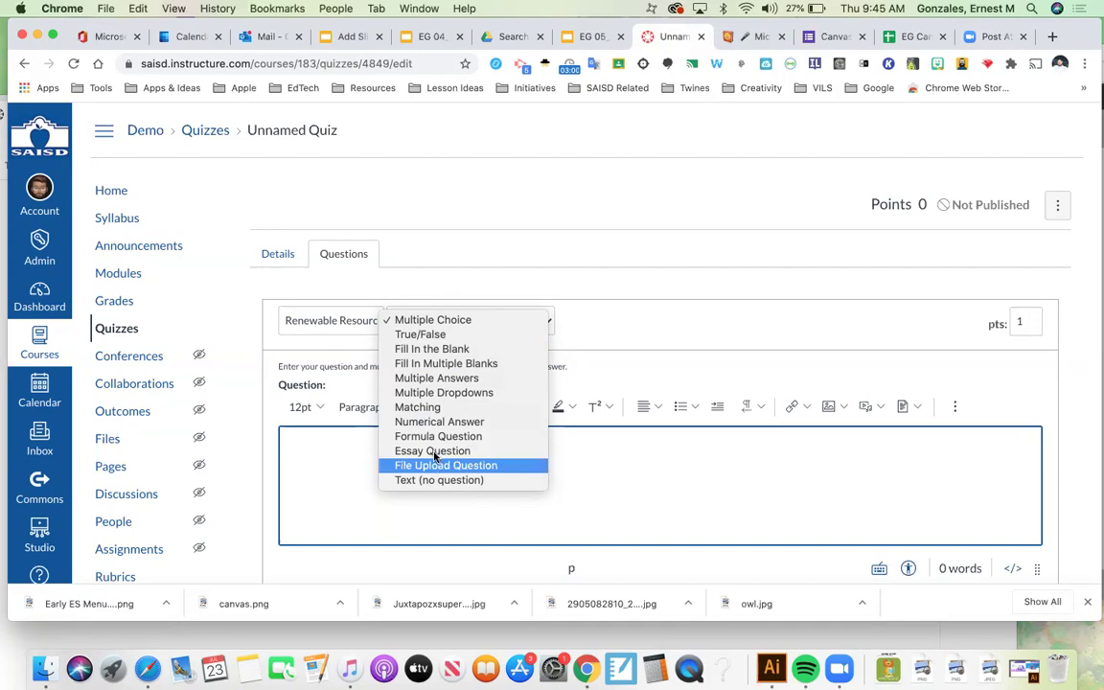
left_click(434, 320)
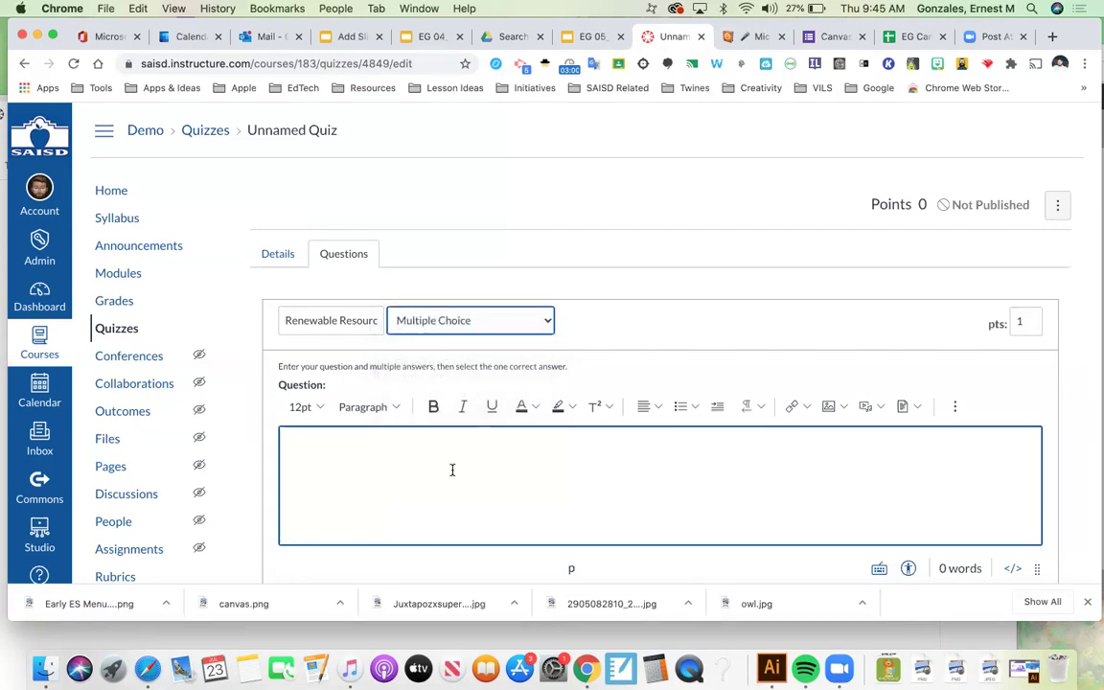
scroll(450, 468, "down", 2)
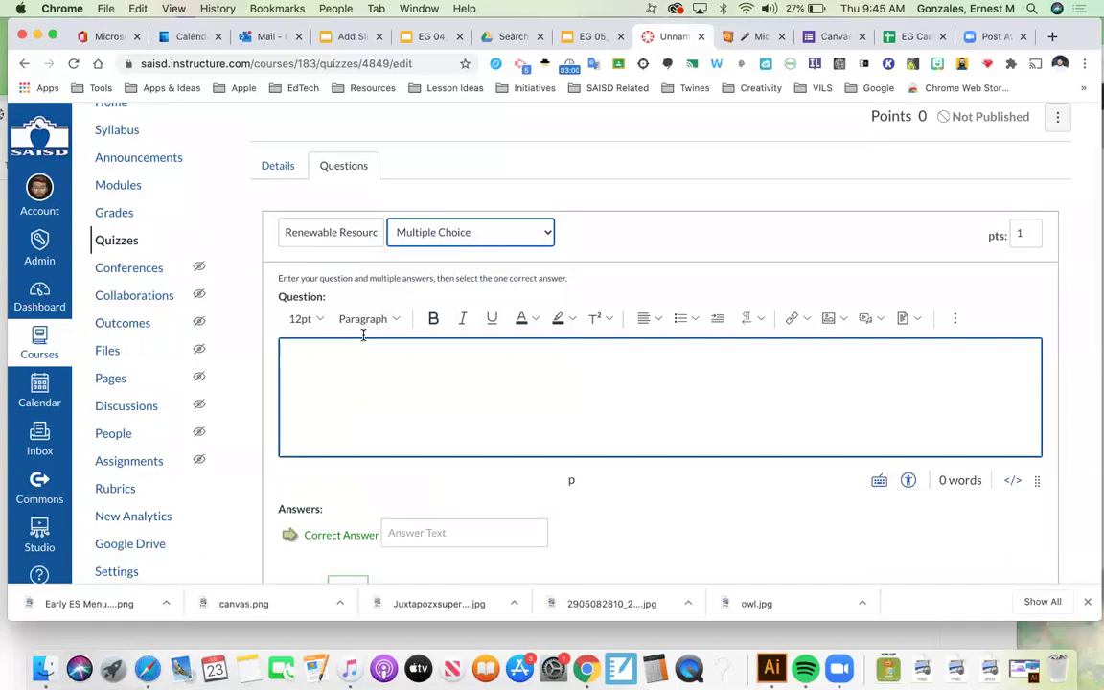
left_click(423, 377)
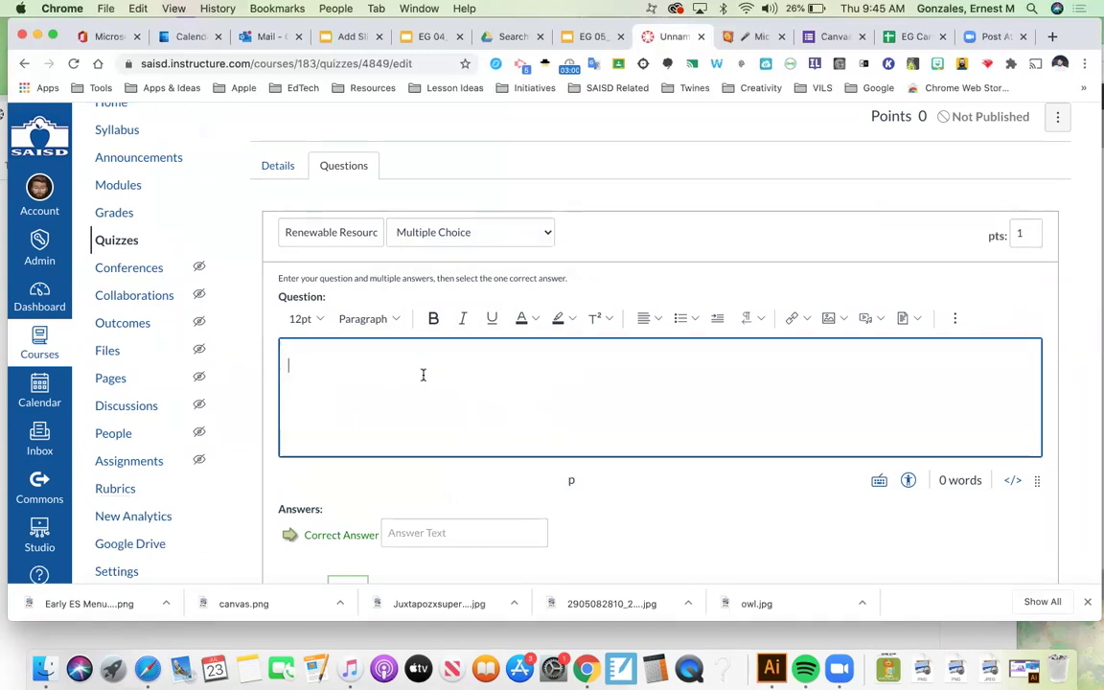
type("Which of the")
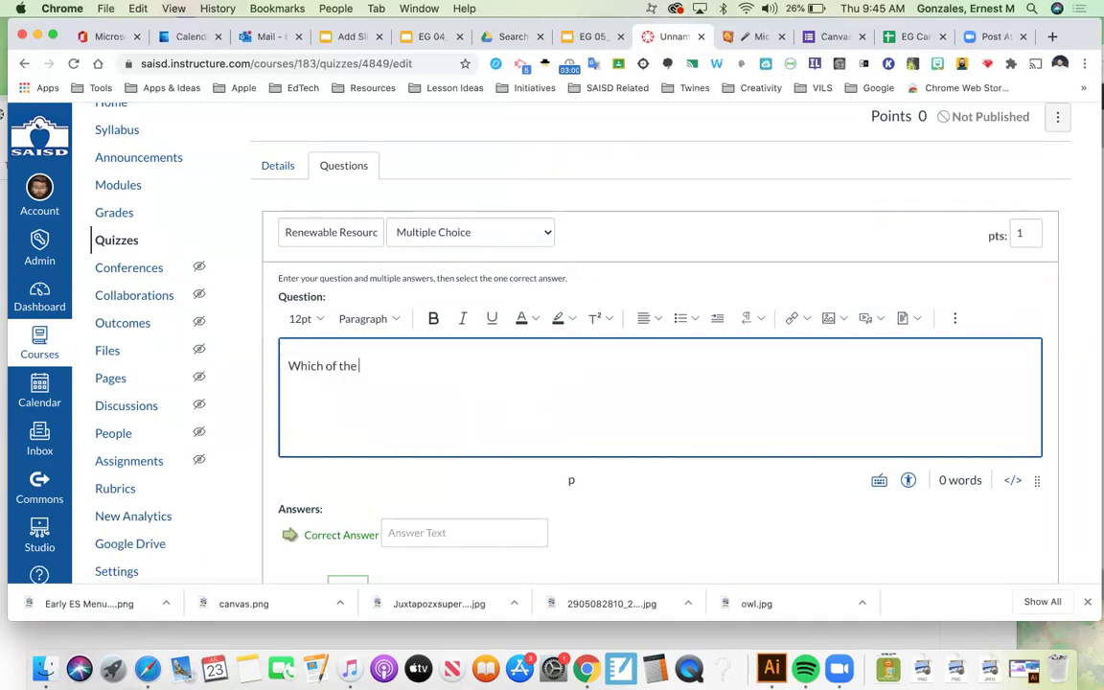
type(" following is not")
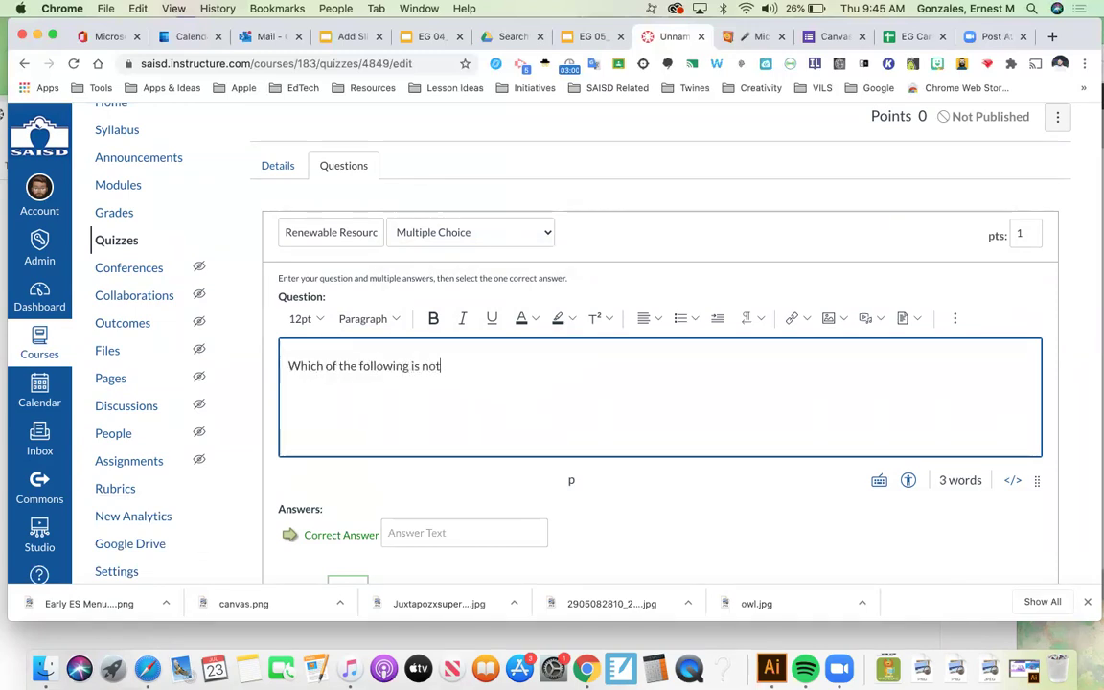
type(" a renewable resource?")
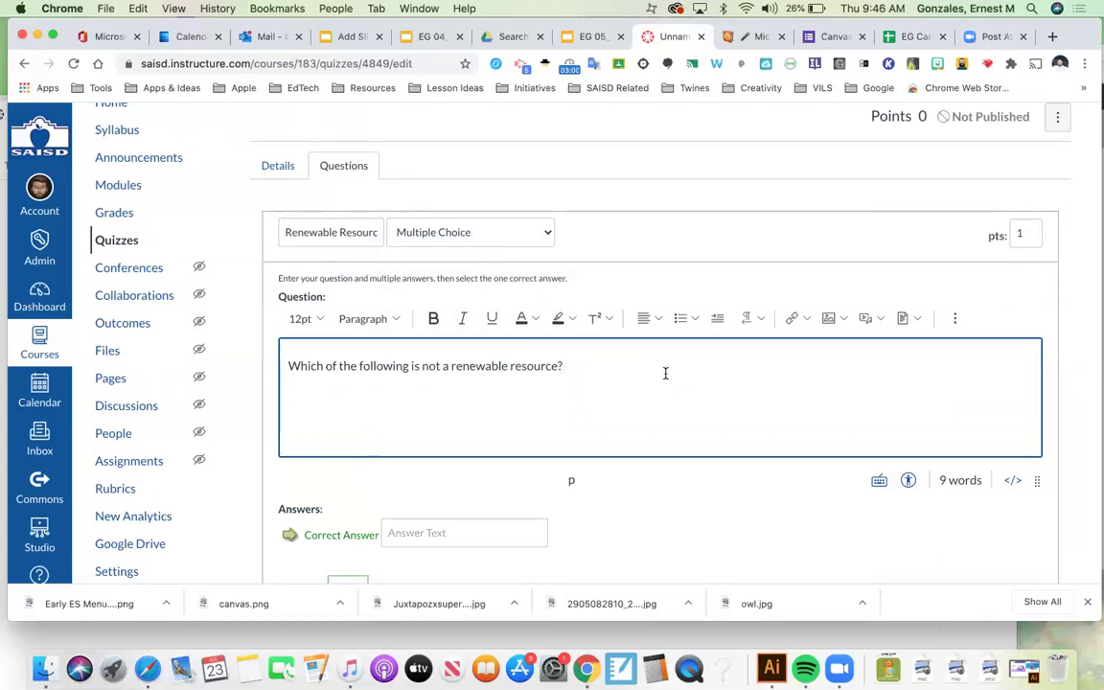
Examine the media options and additional editing tools available for the question text
left_click(881, 319)
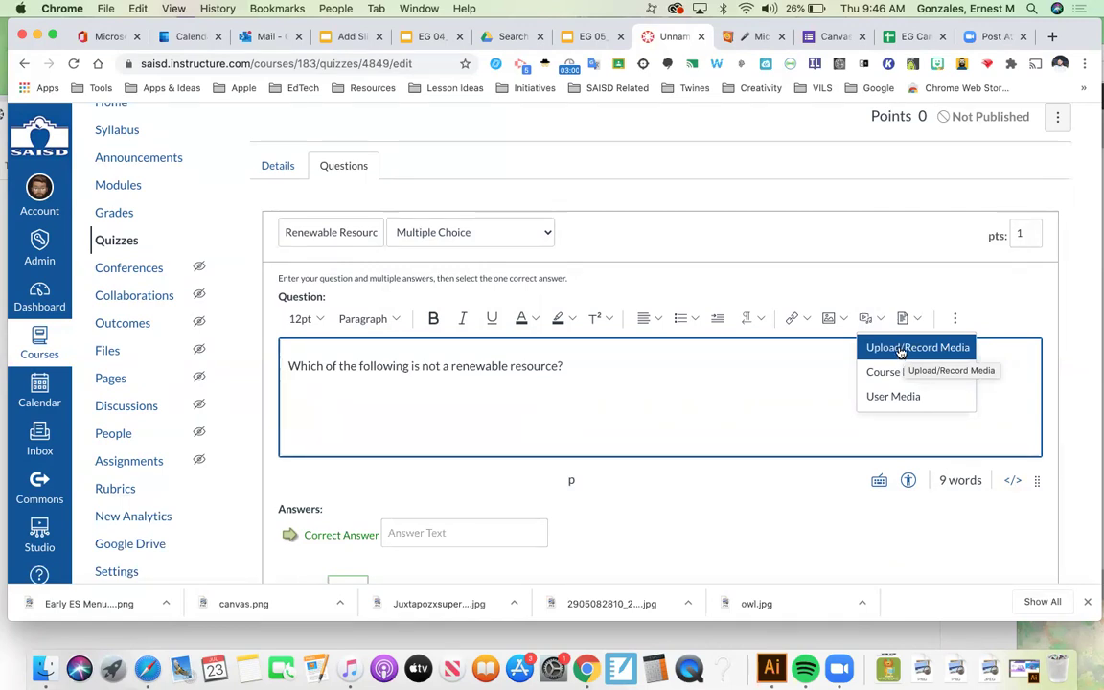
left_click(956, 318)
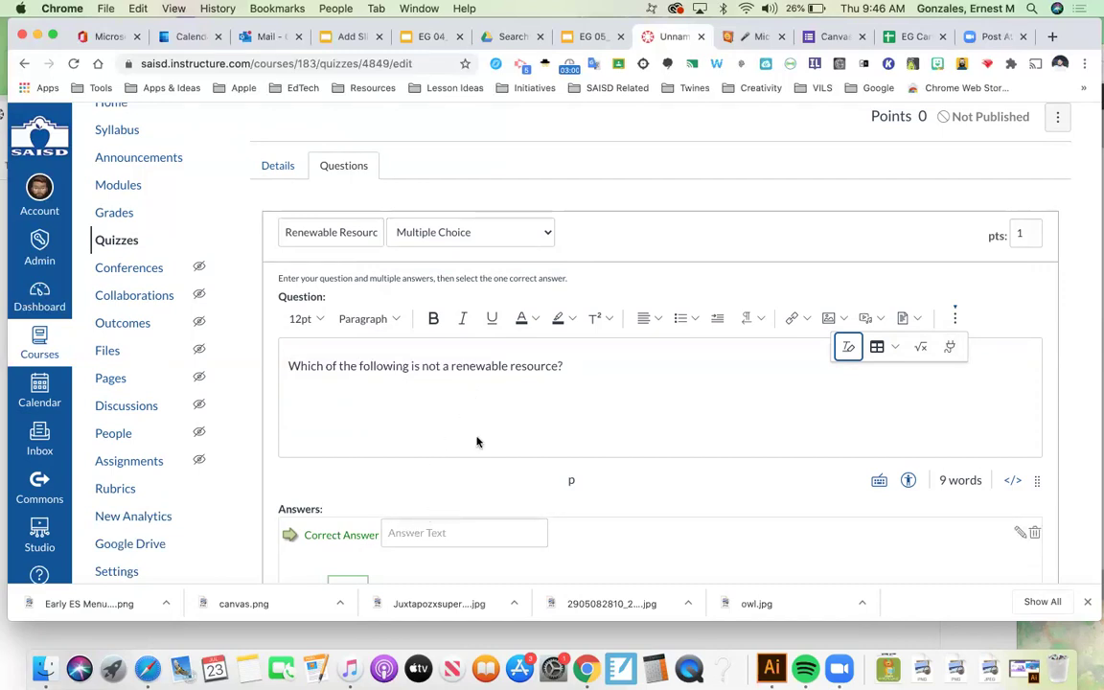
left_click(510, 398)
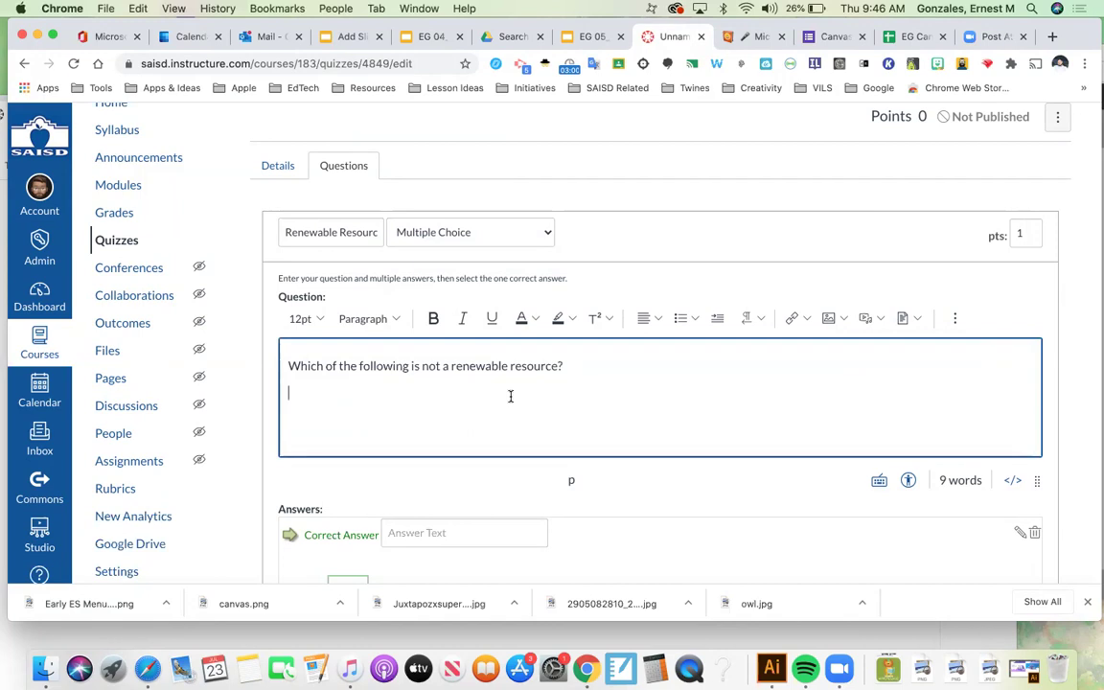
Try out recording media for the question with the webcam video turned off, and close the media upload without recording
left_click(867, 318)
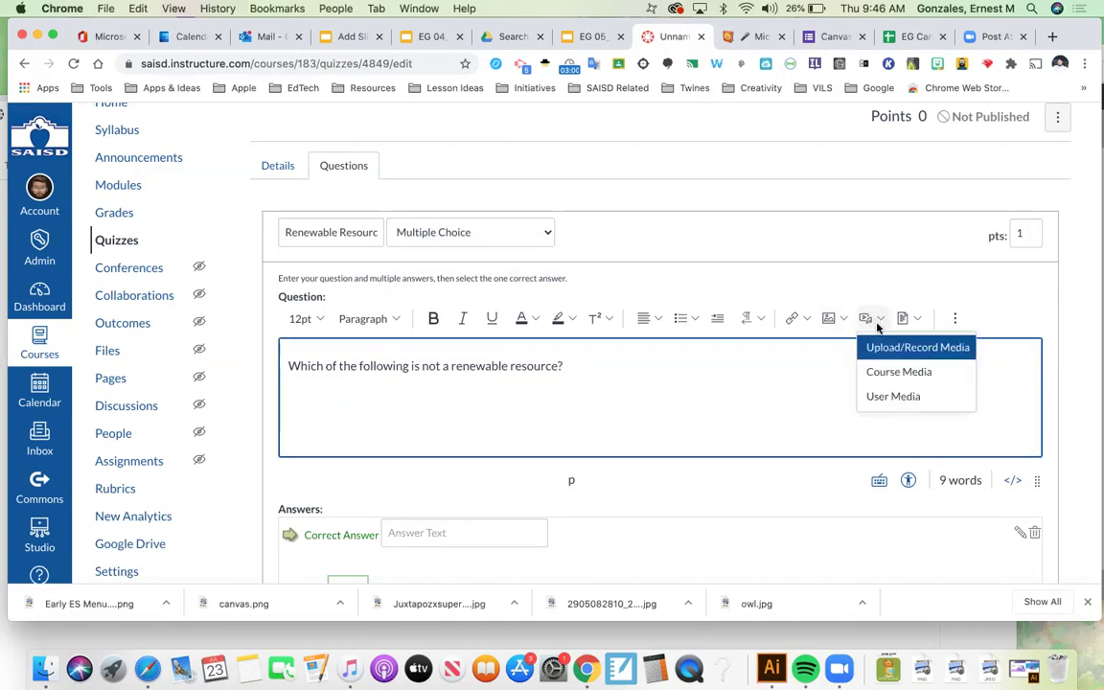
left_click(893, 348)
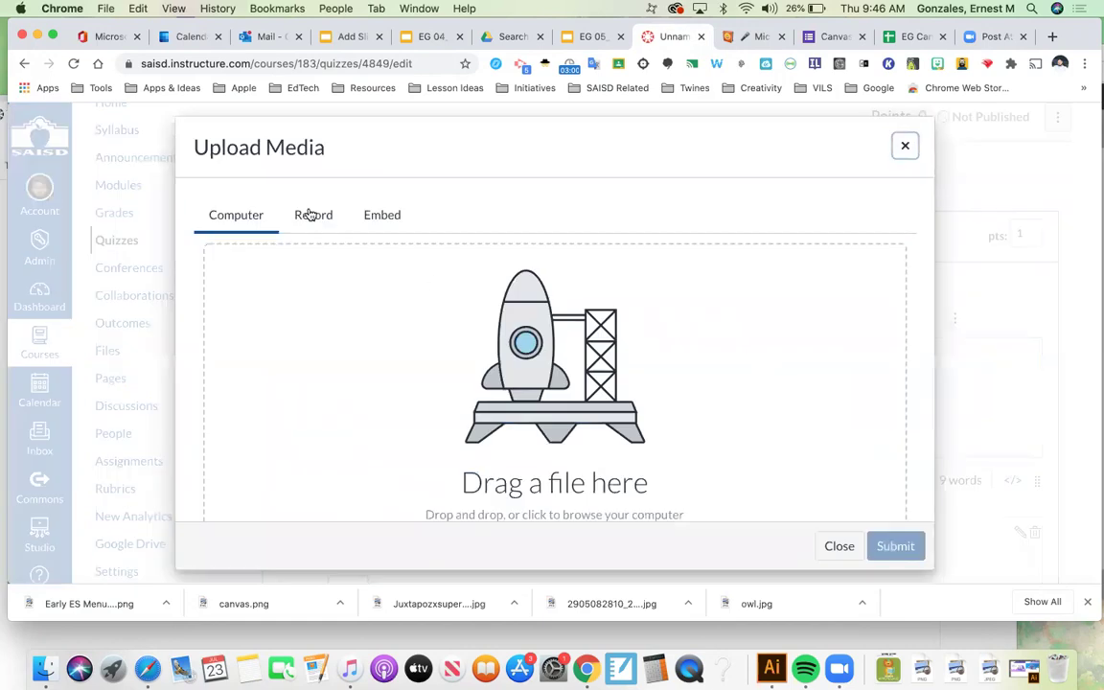
left_click(313, 214)
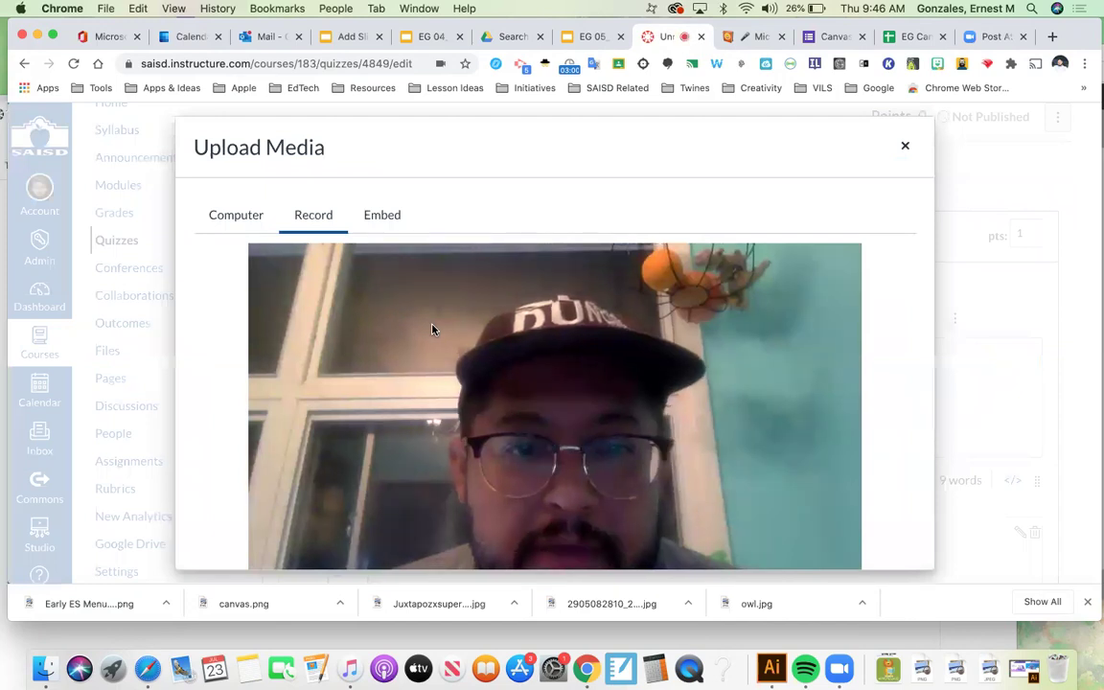
scroll(221, 372, "down", 2)
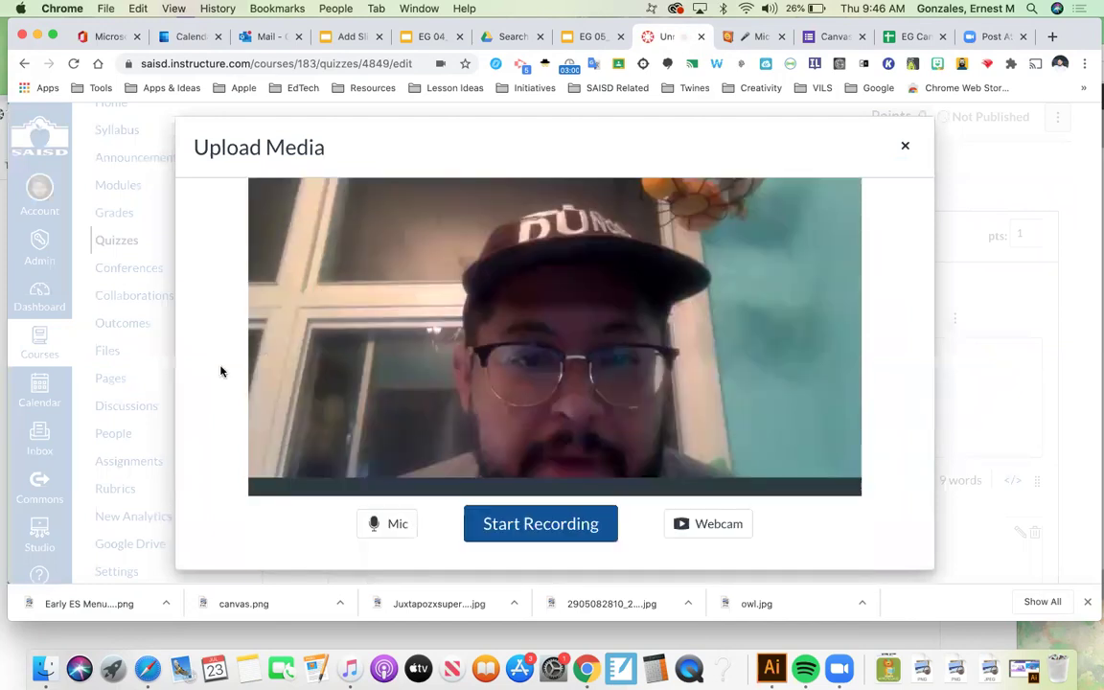
left_click(707, 526)
left_click(685, 487)
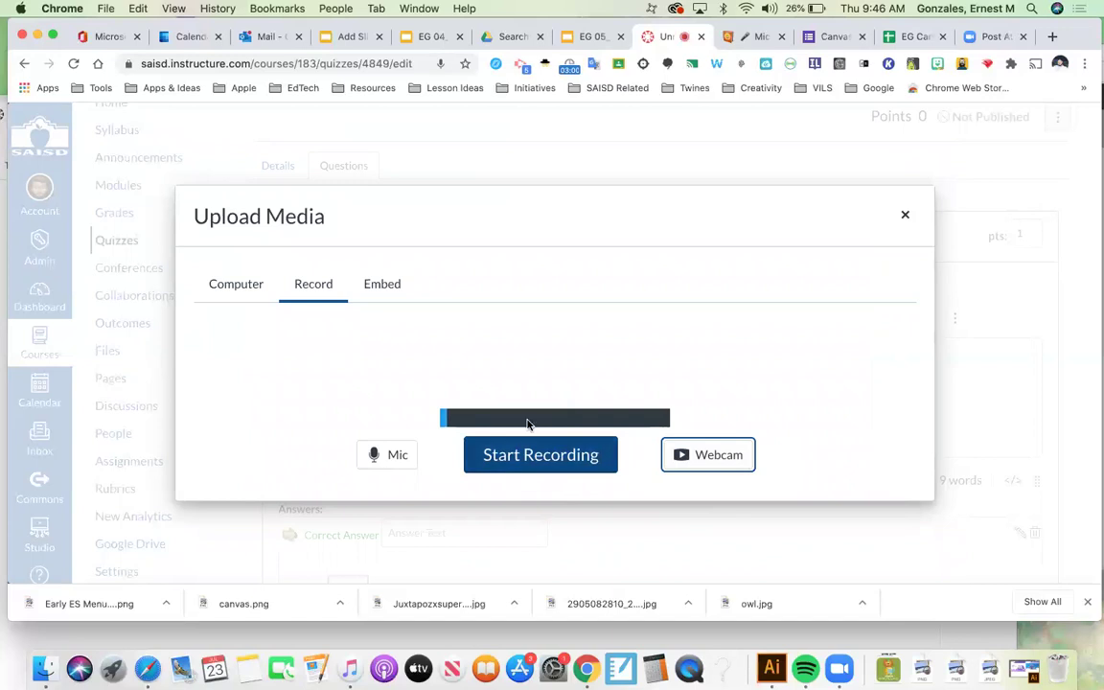
left_click(904, 215)
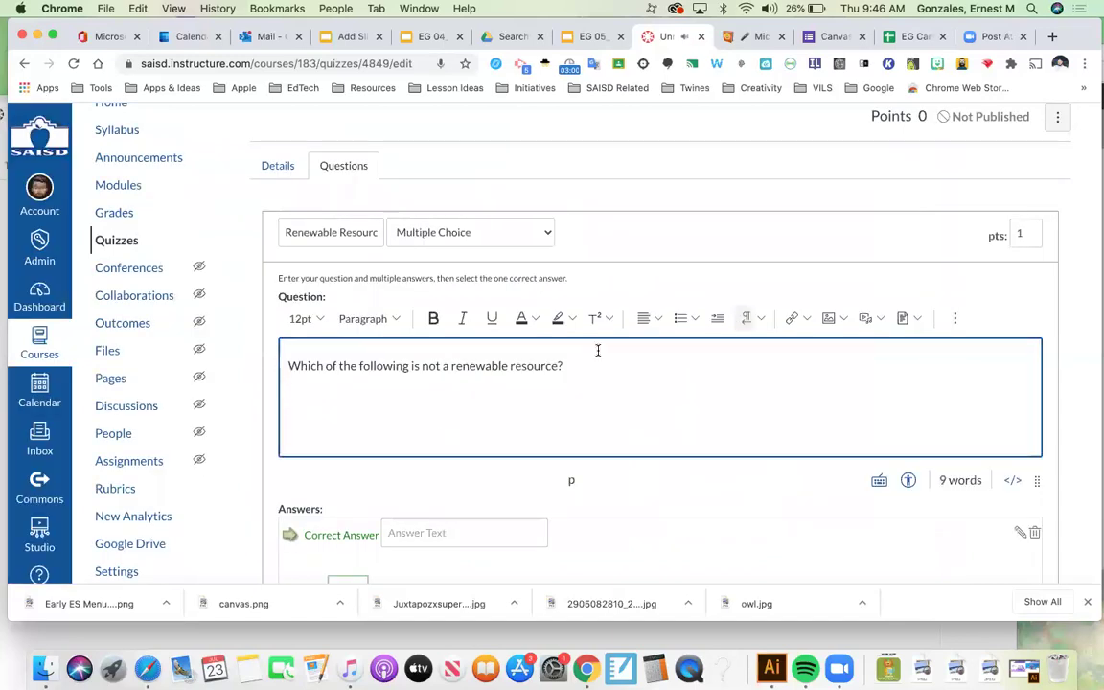
left_click(476, 400)
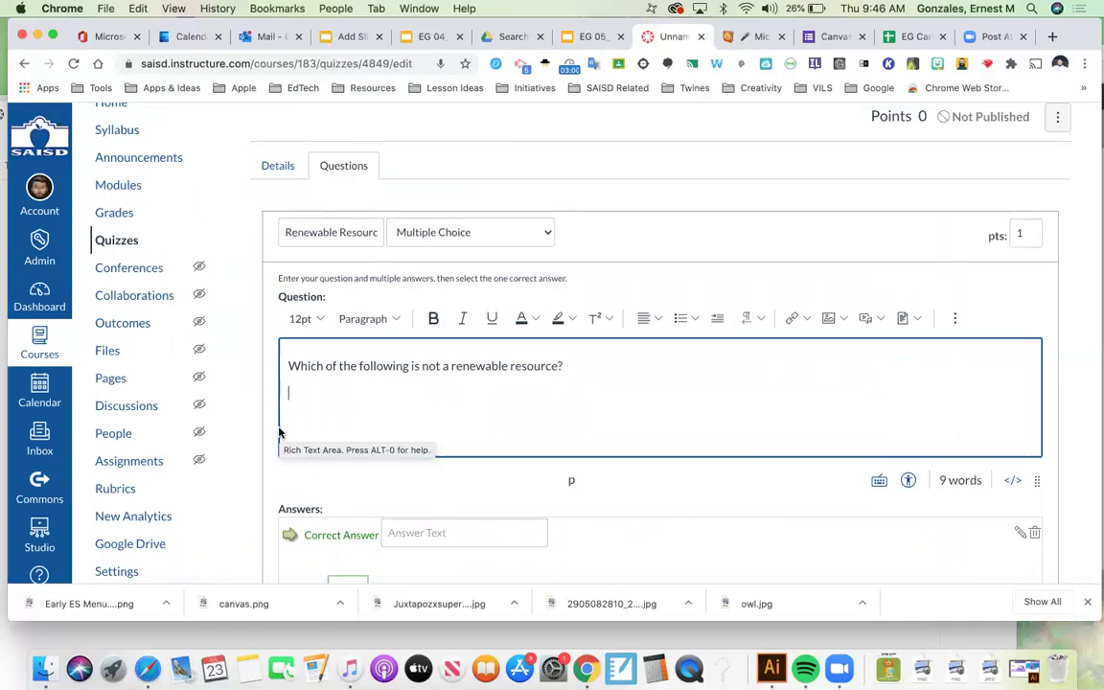
Look at the equation editor among the question's additional editing tools and close it without inserting an equation
left_click(955, 318)
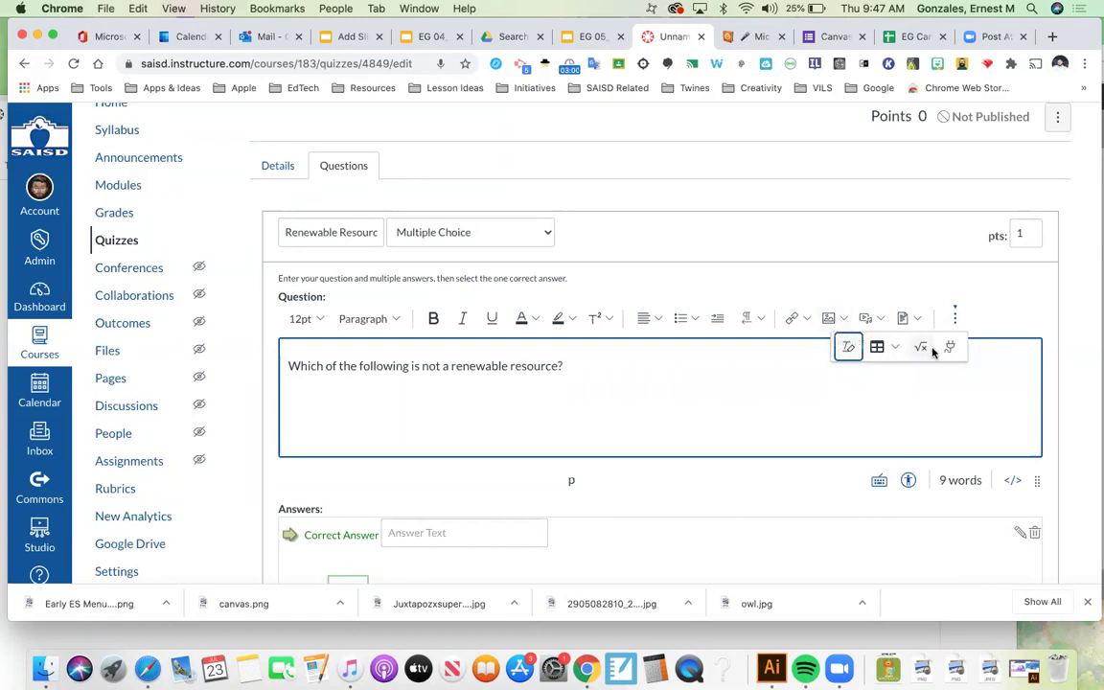
left_click(857, 352)
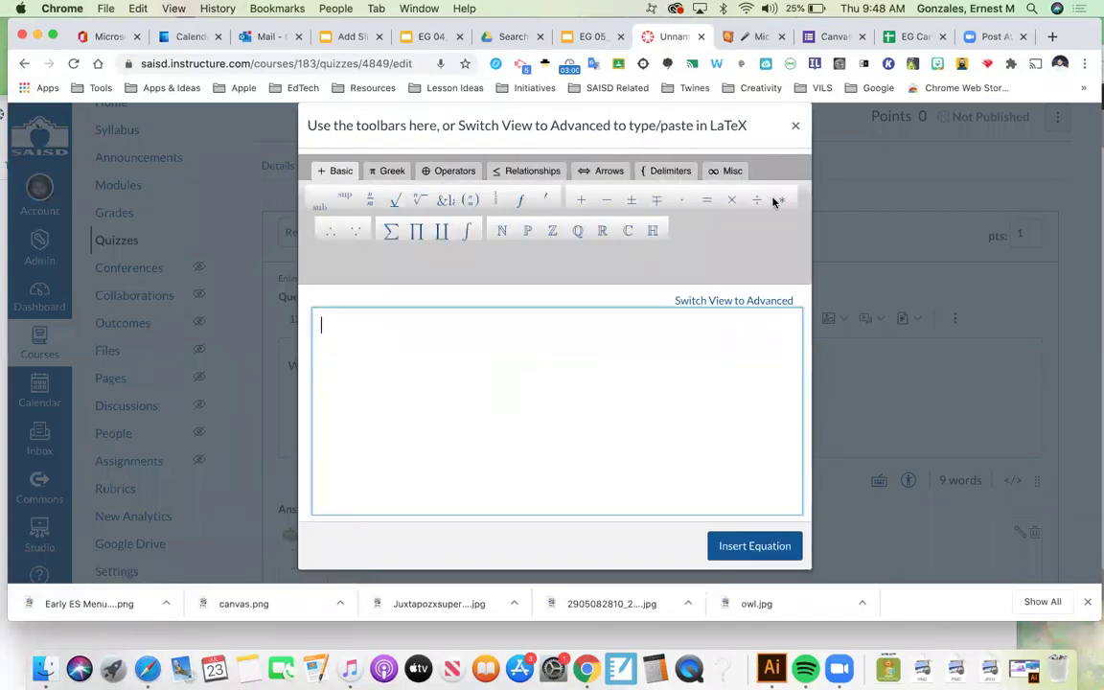
left_click(796, 128)
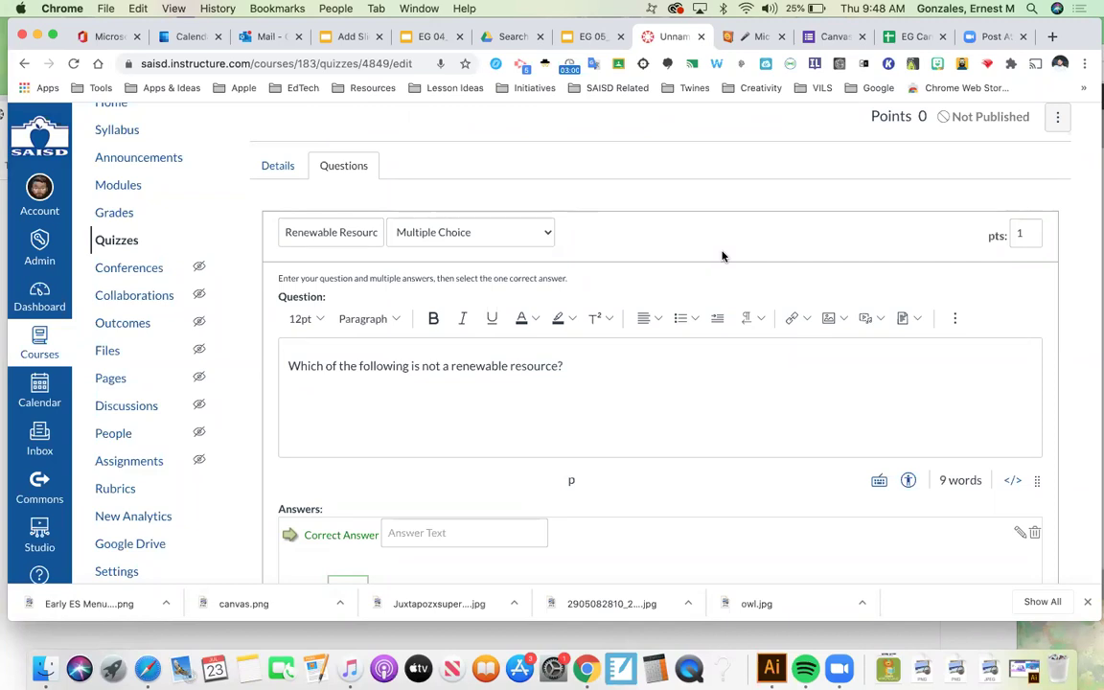
left_click(340, 405)
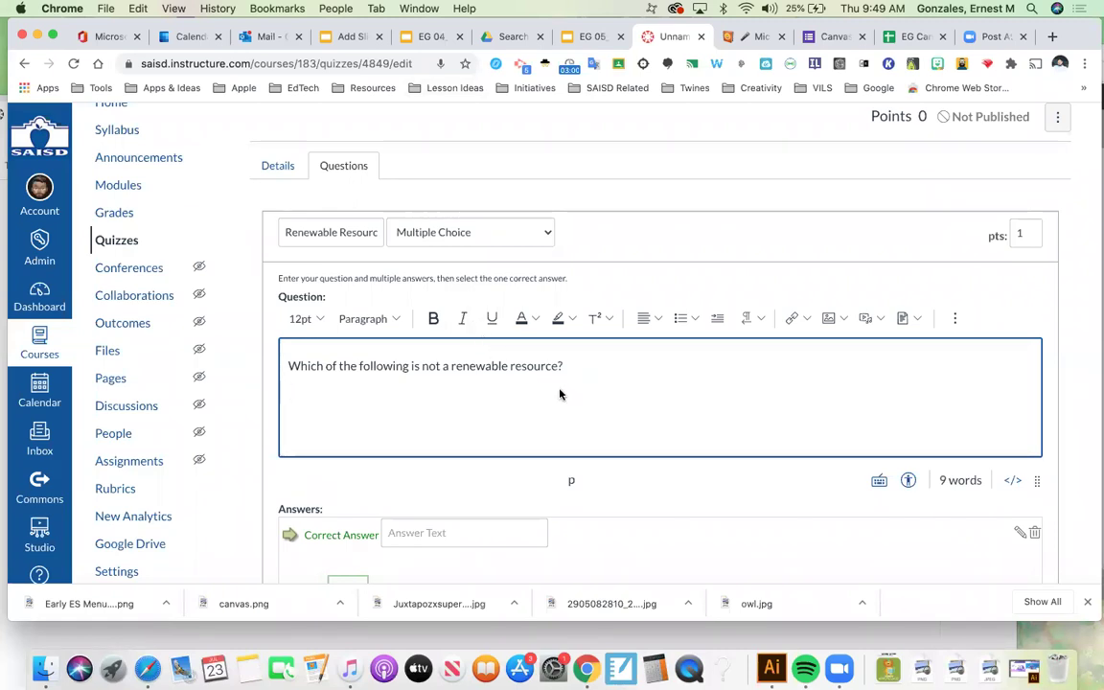
Enter Coal as the correct answer of the renewable resource question
scroll(561, 394, "down", 2)
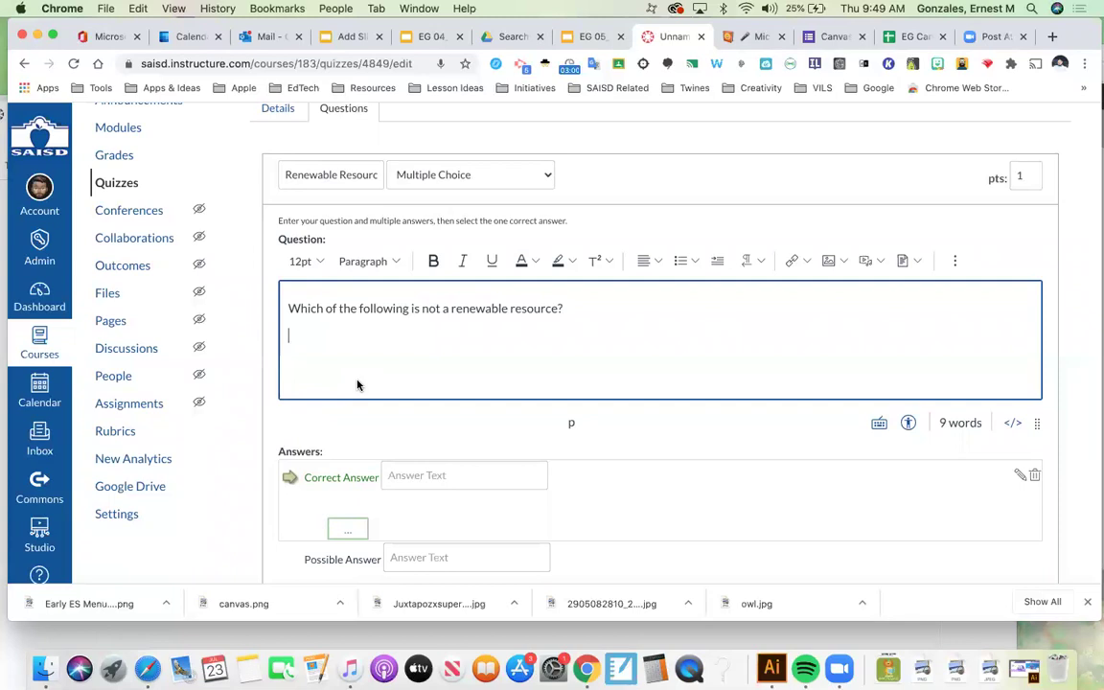
scroll(356, 386, "down", 3)
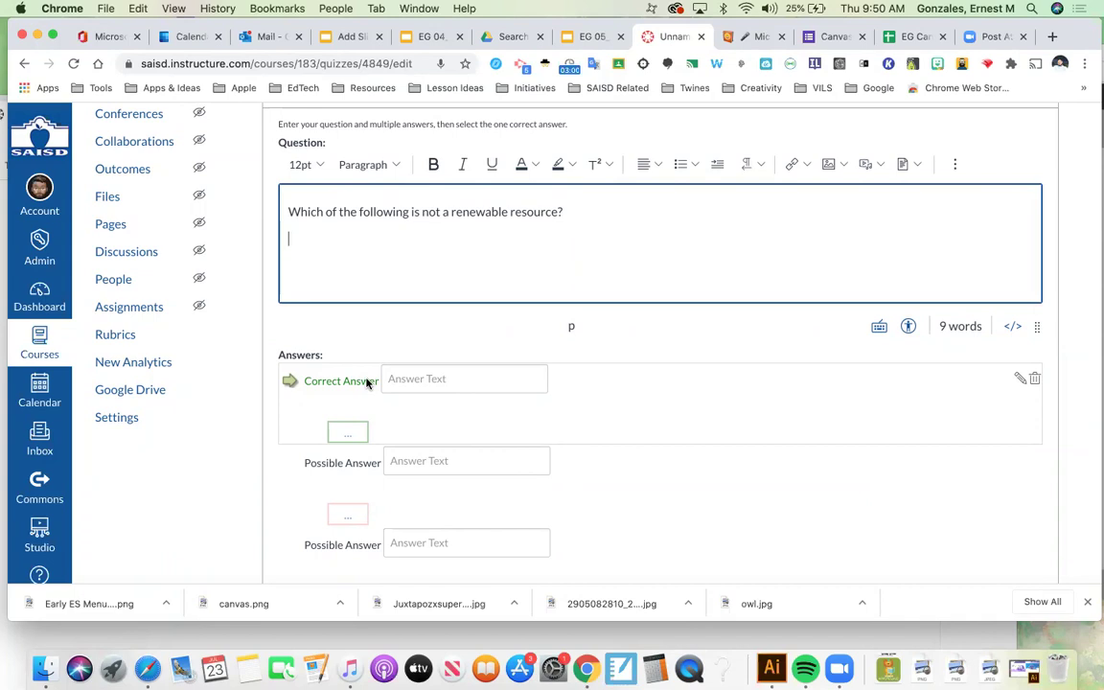
scroll(367, 384, "down", 1)
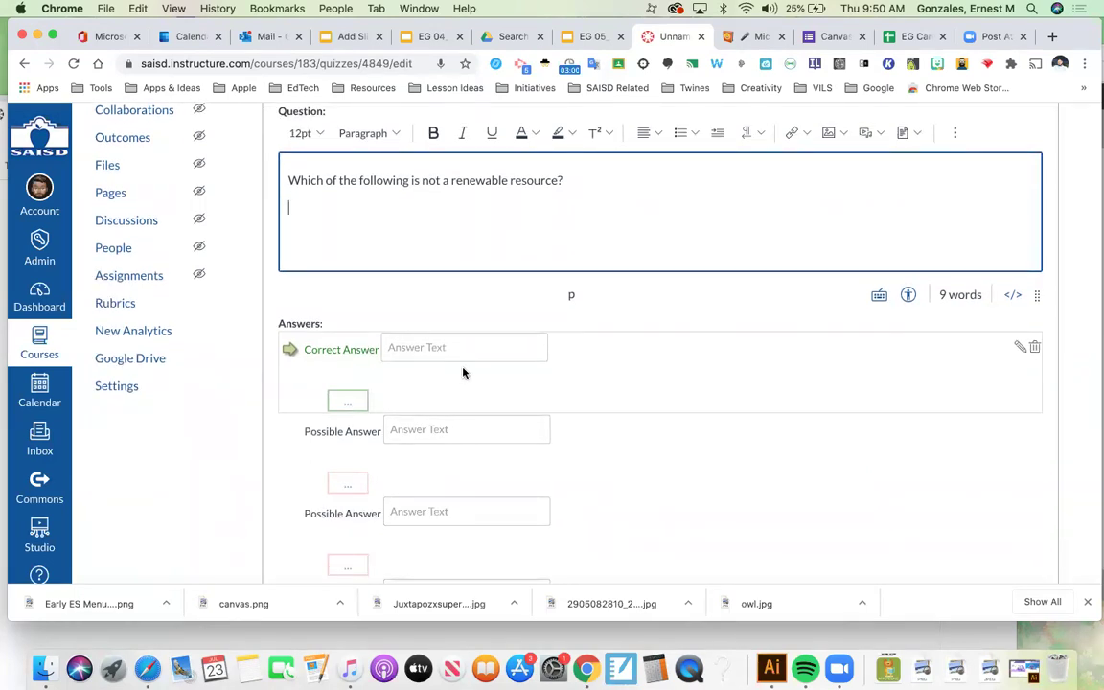
scroll(463, 372, "down", 2)
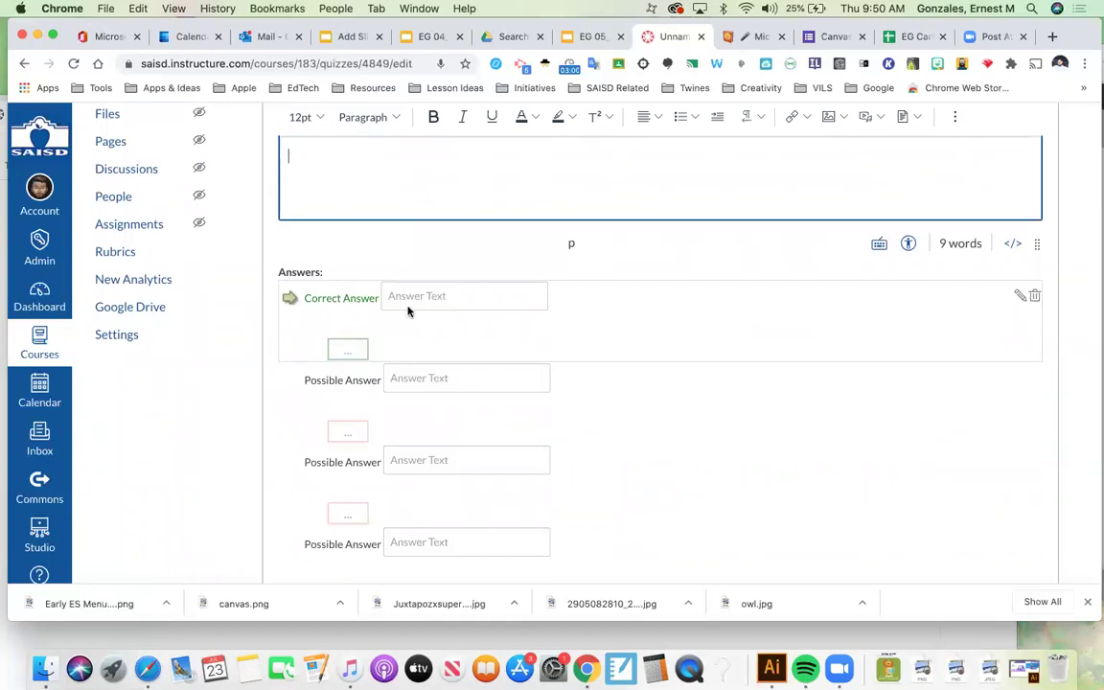
scroll(407, 310, "down", 2)
left_click(418, 244)
type("Coal")
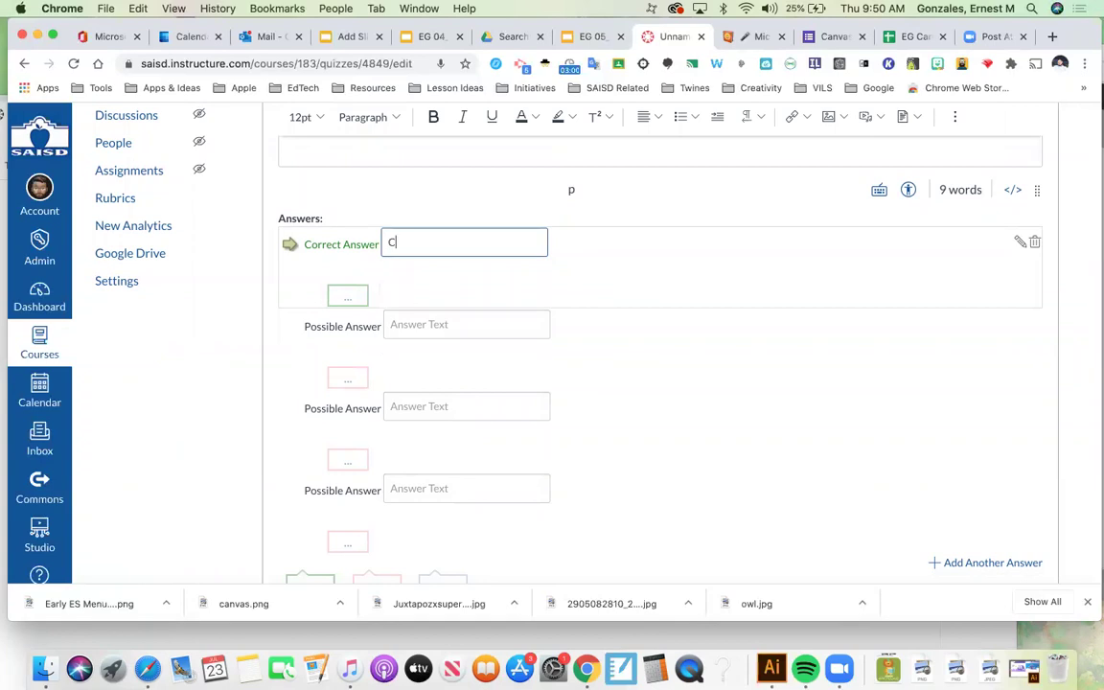
Rearrange the answers so that Solar is in the first answer and Coal in the second
left_click(651, 275)
scroll(650, 274, "up", 4)
scroll(651, 276, "down", 3)
left_click(436, 359)
type("Coal")
left_click(348, 278)
type("Solar")
left_click(593, 312)
scroll(593, 312, "up", 2)
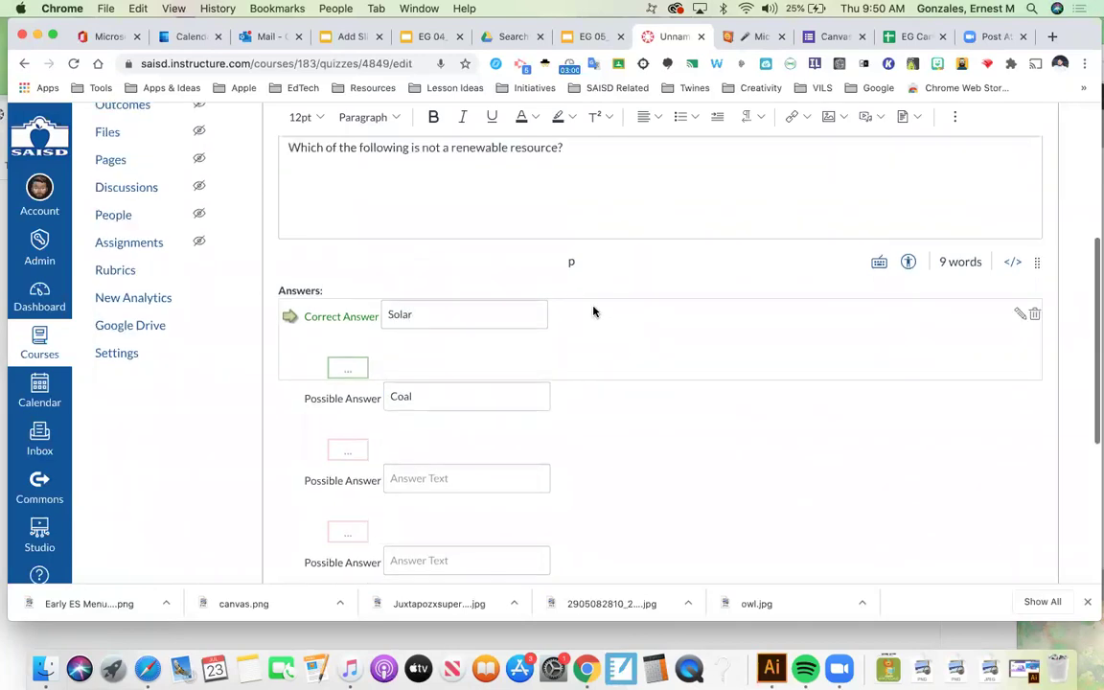
left_click(450, 317)
left_click(587, 326)
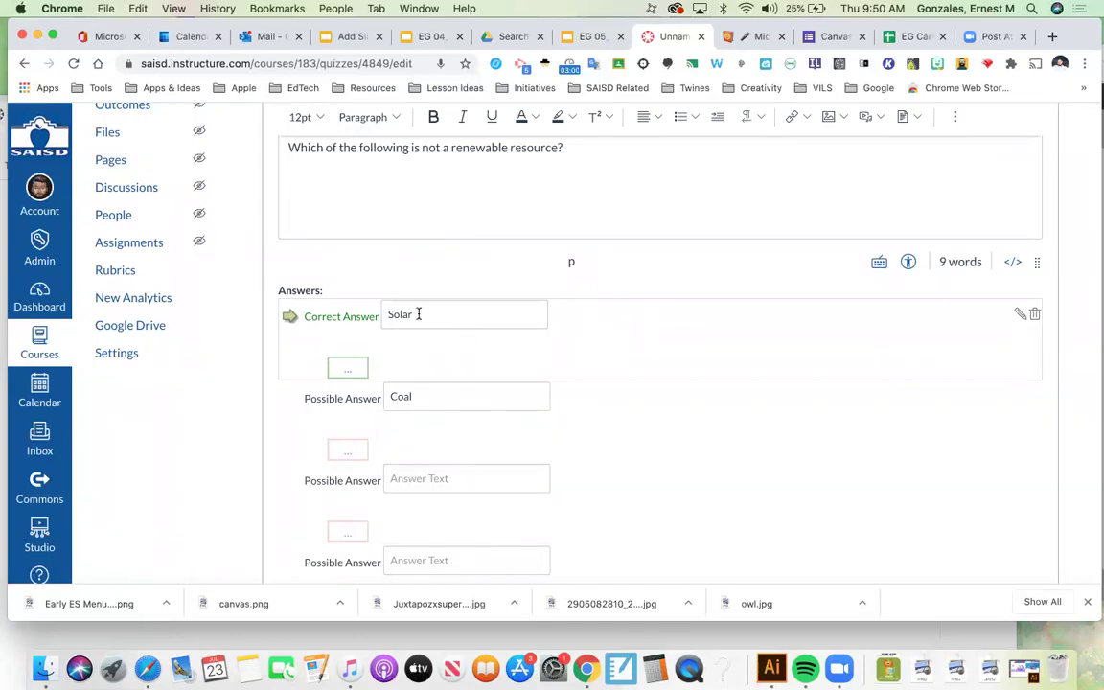
Open the Solar answer in the rich text editor, review its additional tools, and finish editing without changing the text
left_click(1020, 316)
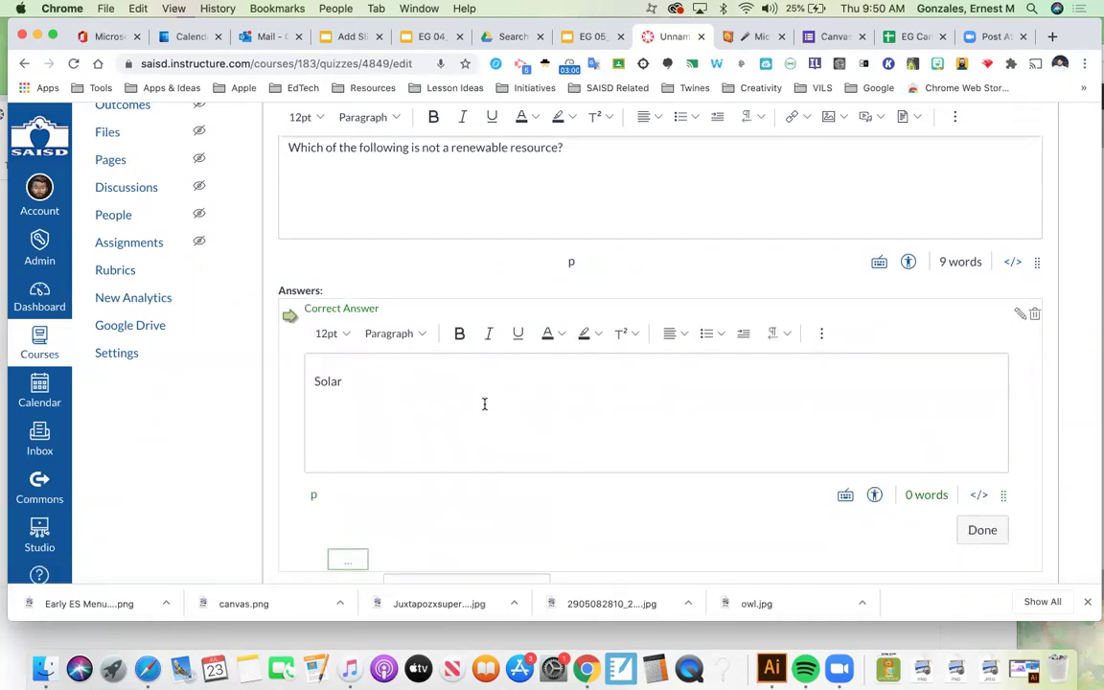
scroll(484, 404, "down", 2)
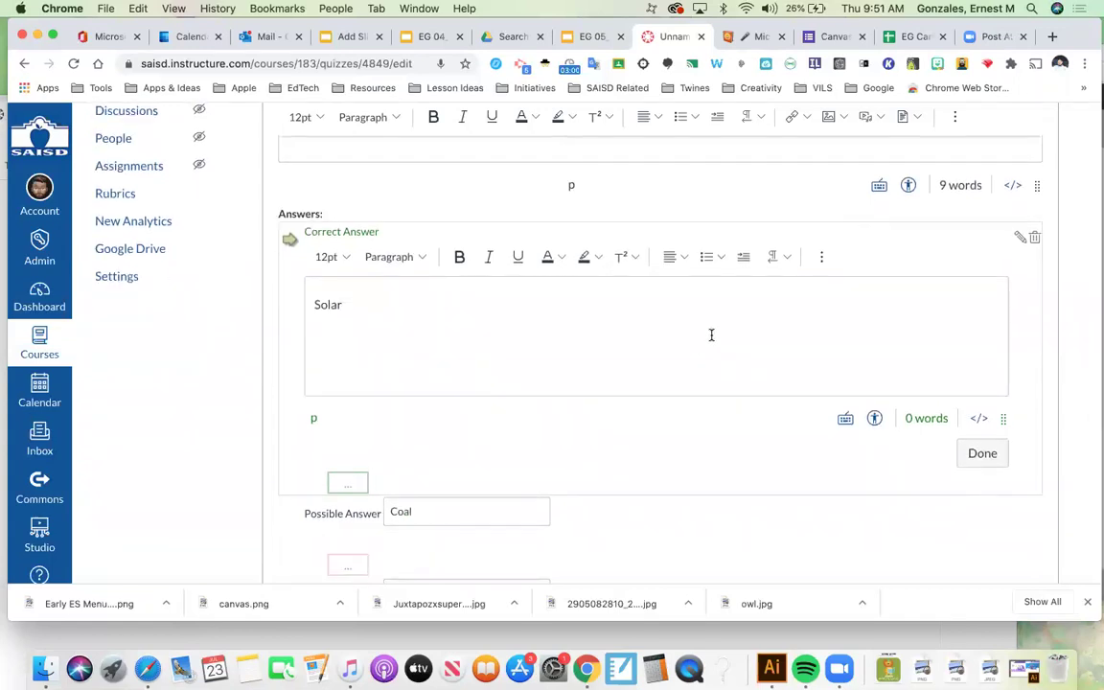
left_click(822, 256)
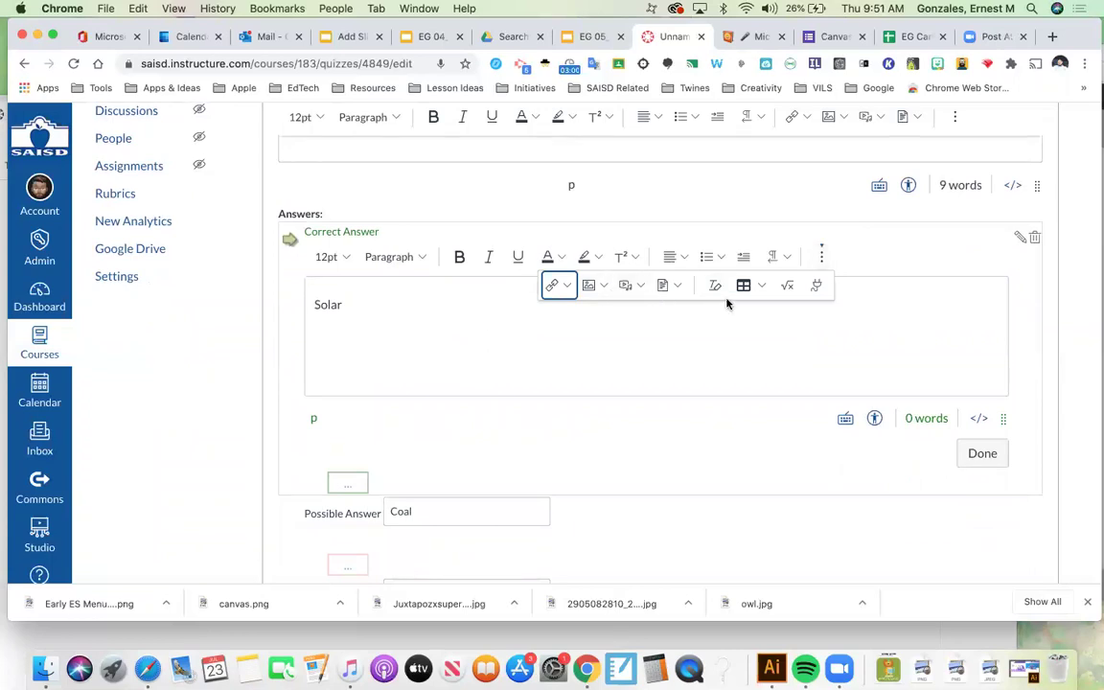
left_click(819, 330)
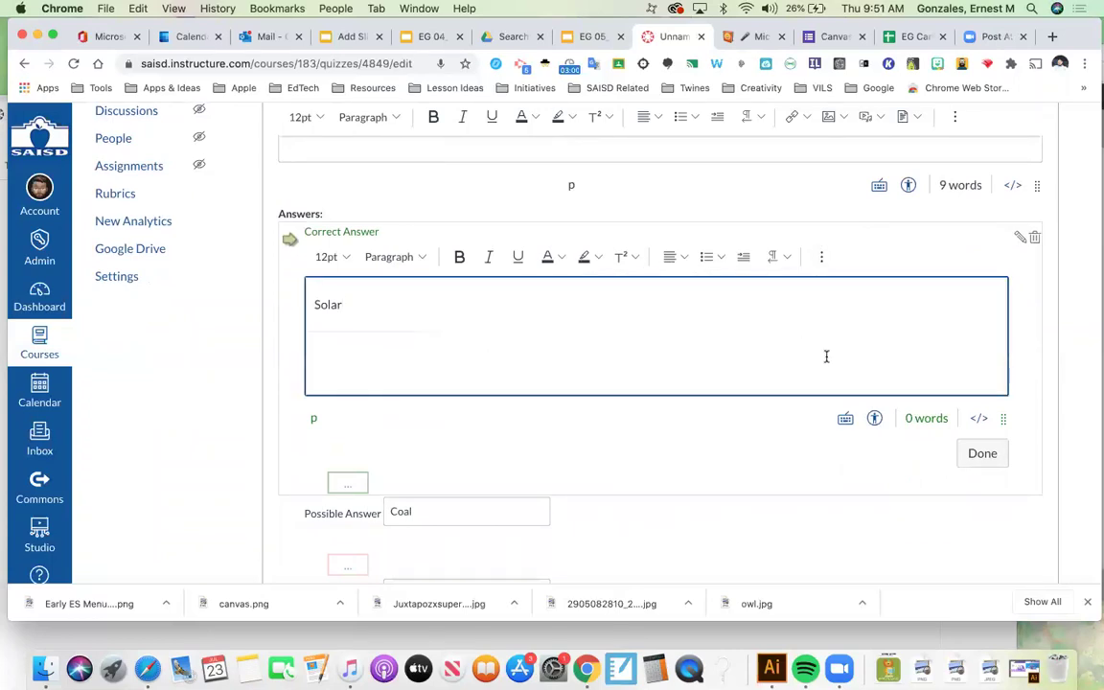
left_click(982, 455)
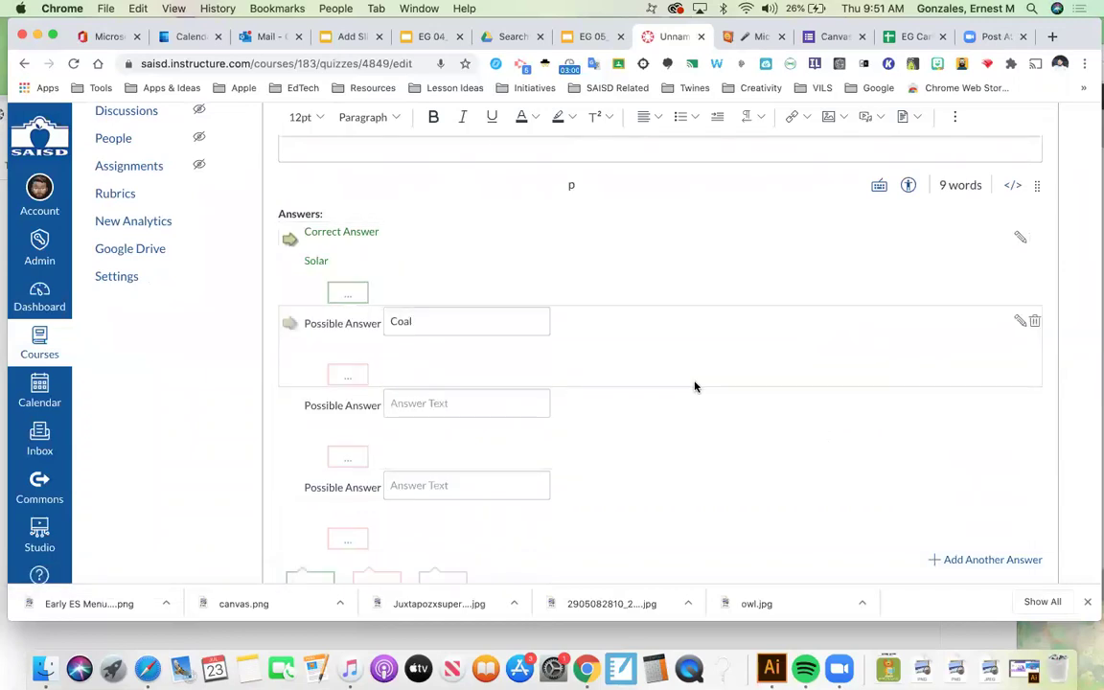
Mark Coal as the correct answer, and view the Solar answer's student comment editor, leaving it empty
scroll(690, 388, "up", 2)
scroll(643, 394, "down", 1)
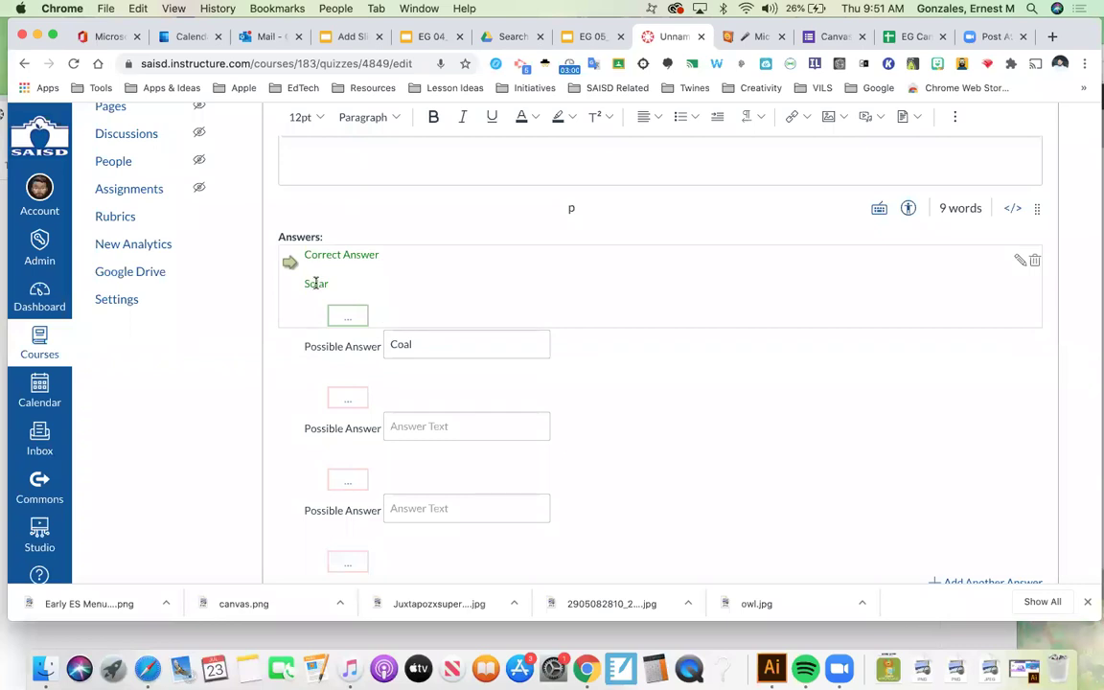
left_click(289, 349)
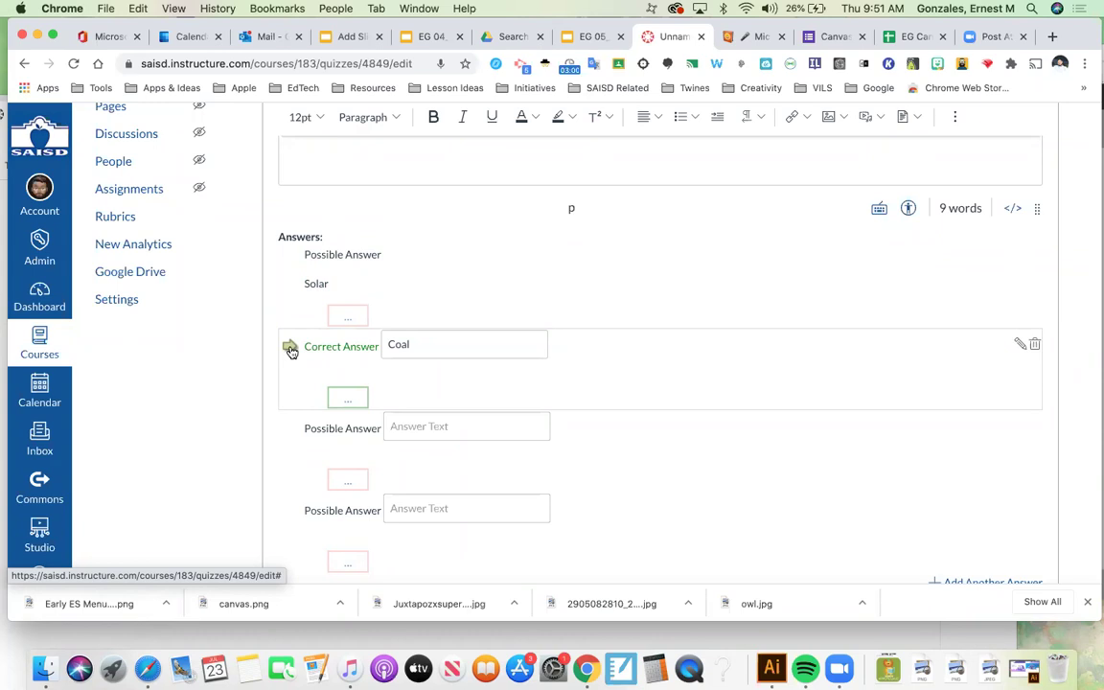
left_click(350, 318)
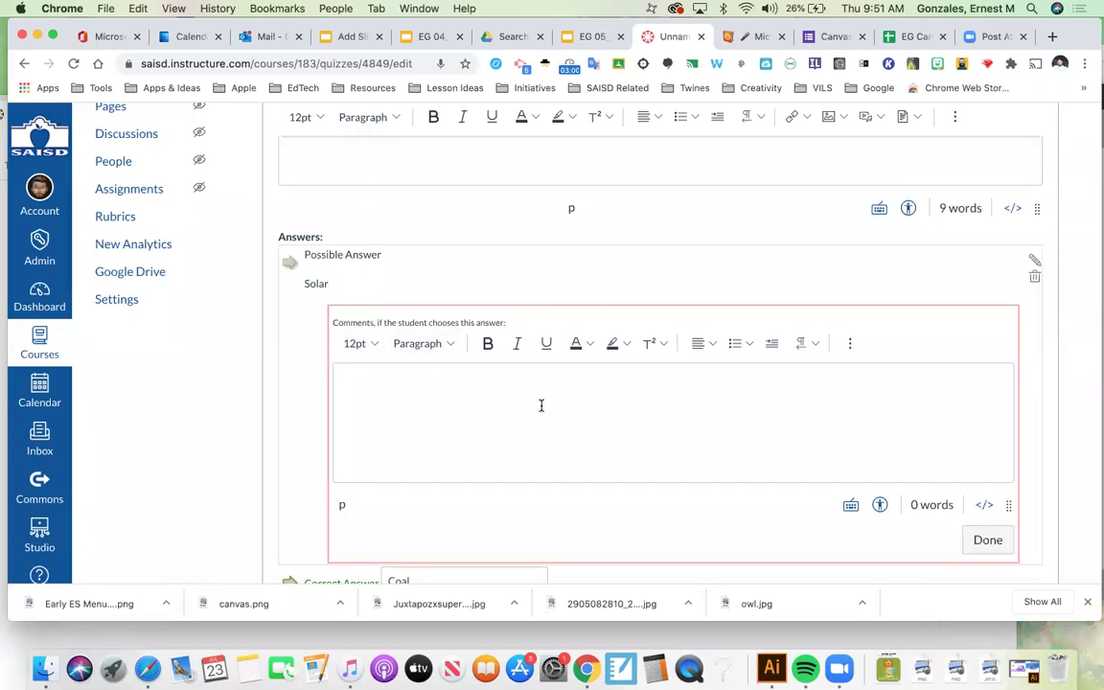
left_click(988, 541)
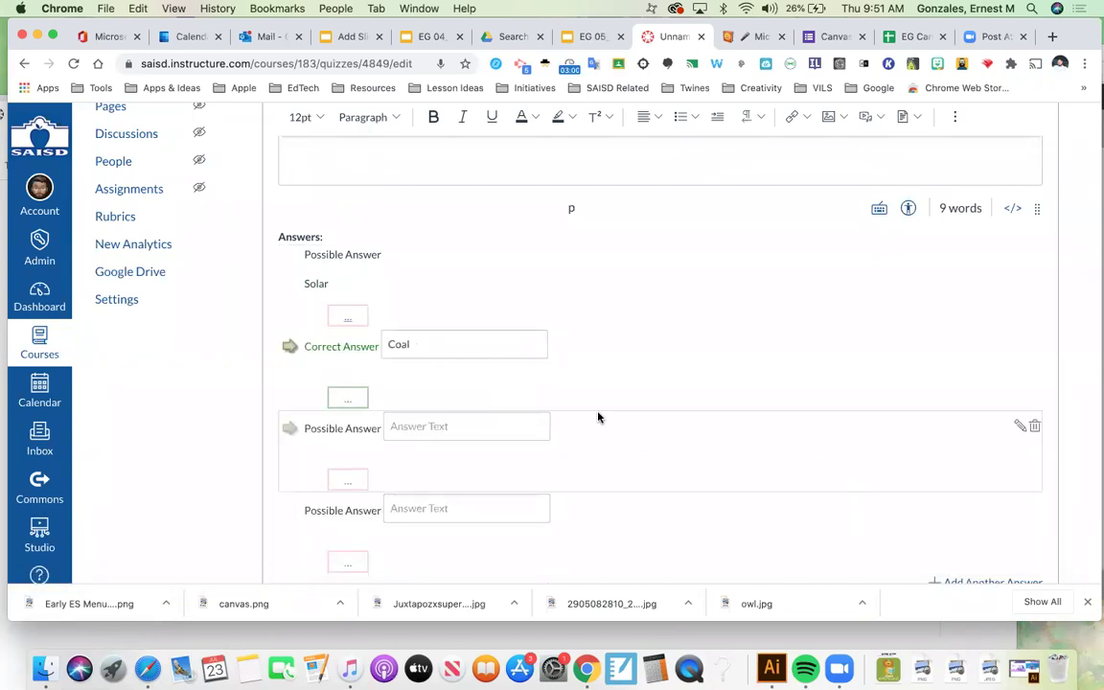
Enter Wind and Hydroelectricity as the two remaining possible answers
scroll(599, 419, "down", 2)
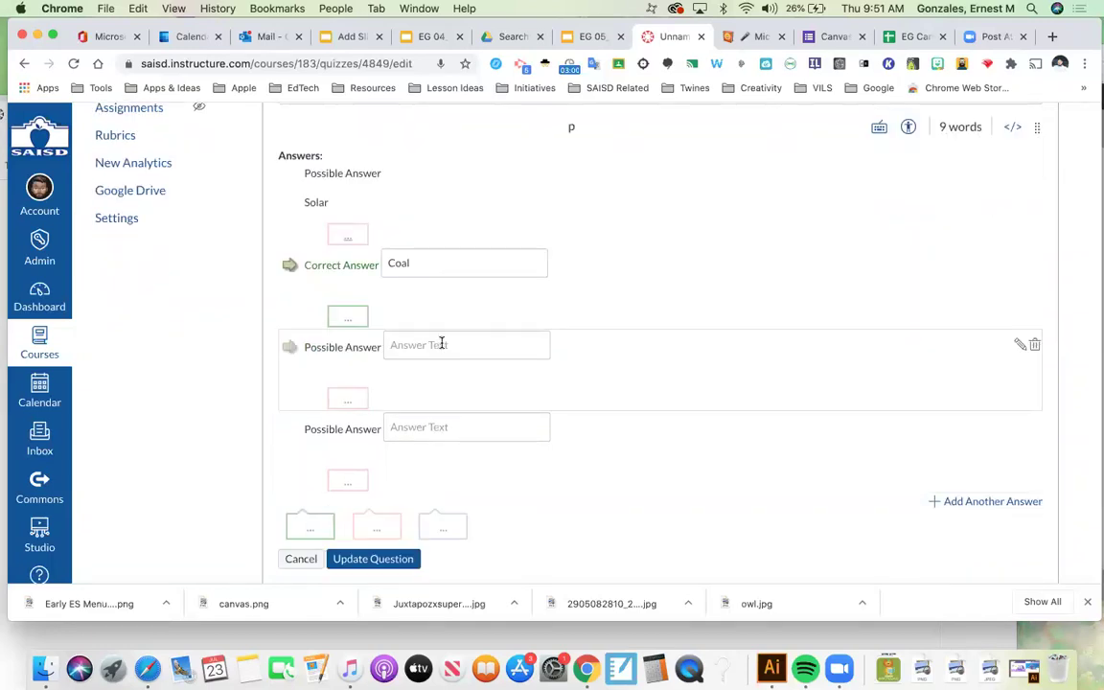
scroll(383, 306, "up", 1)
left_click(446, 419)
type("Wind")
scroll(446, 419, "down", 1)
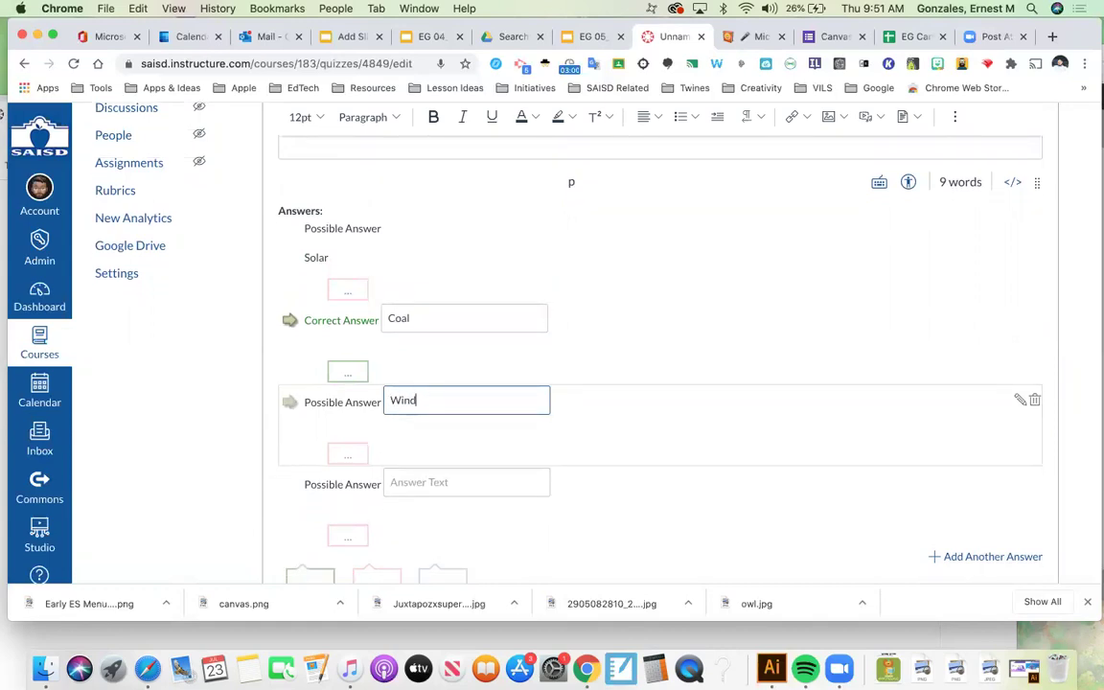
scroll(426, 417, "down", 2)
left_click(426, 399)
type("Hyrd")
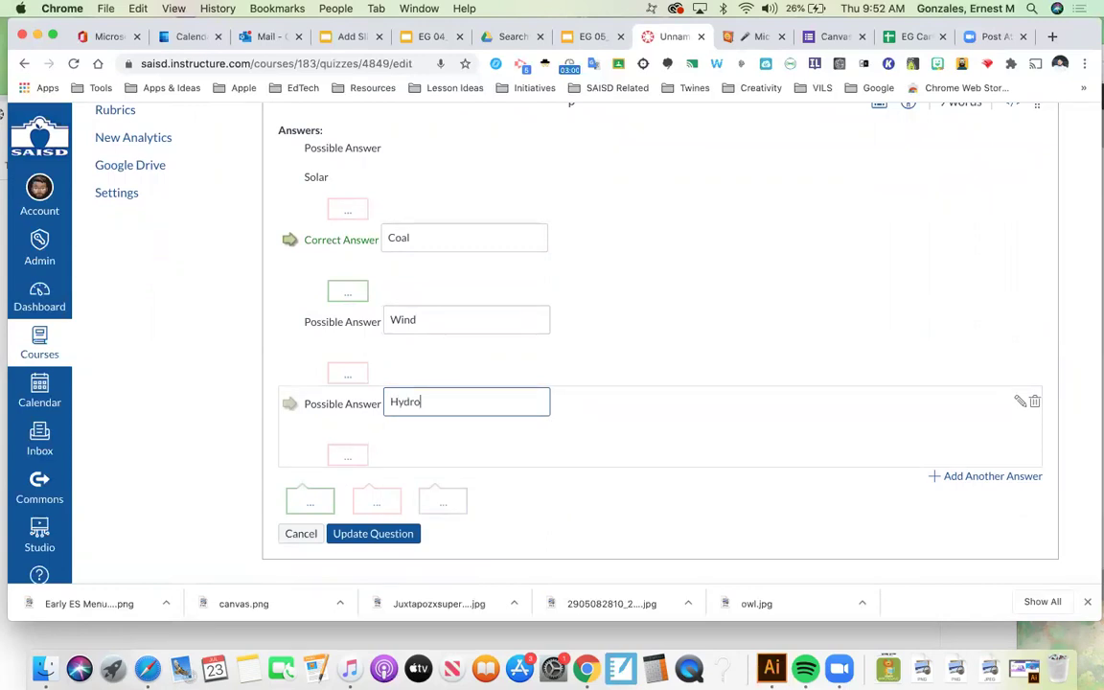
scroll(513, 441, "down", 4)
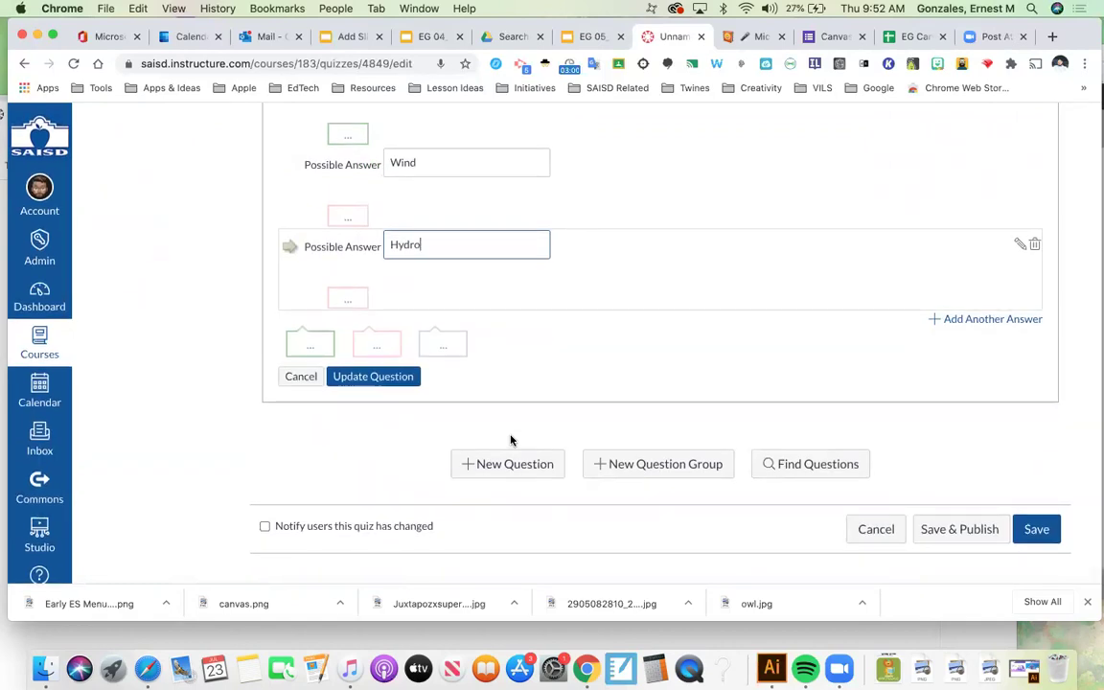
type("electricity")
left_click(592, 320)
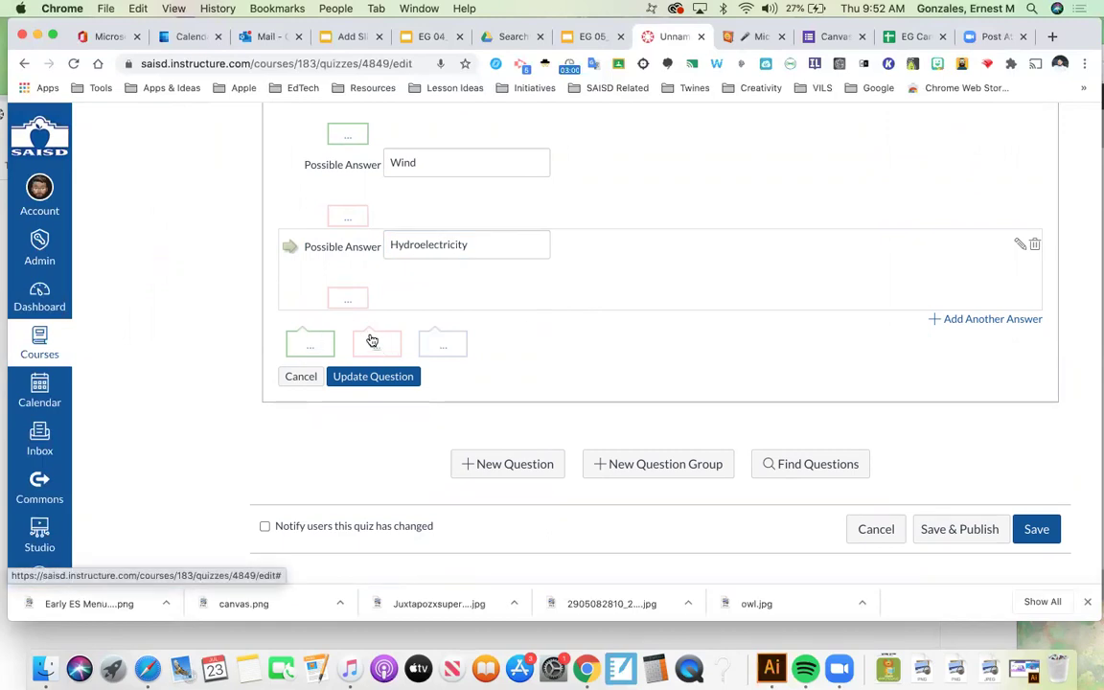
Examine the question's correct answer comments and general answer comments editors, entering no comments
left_click(311, 349)
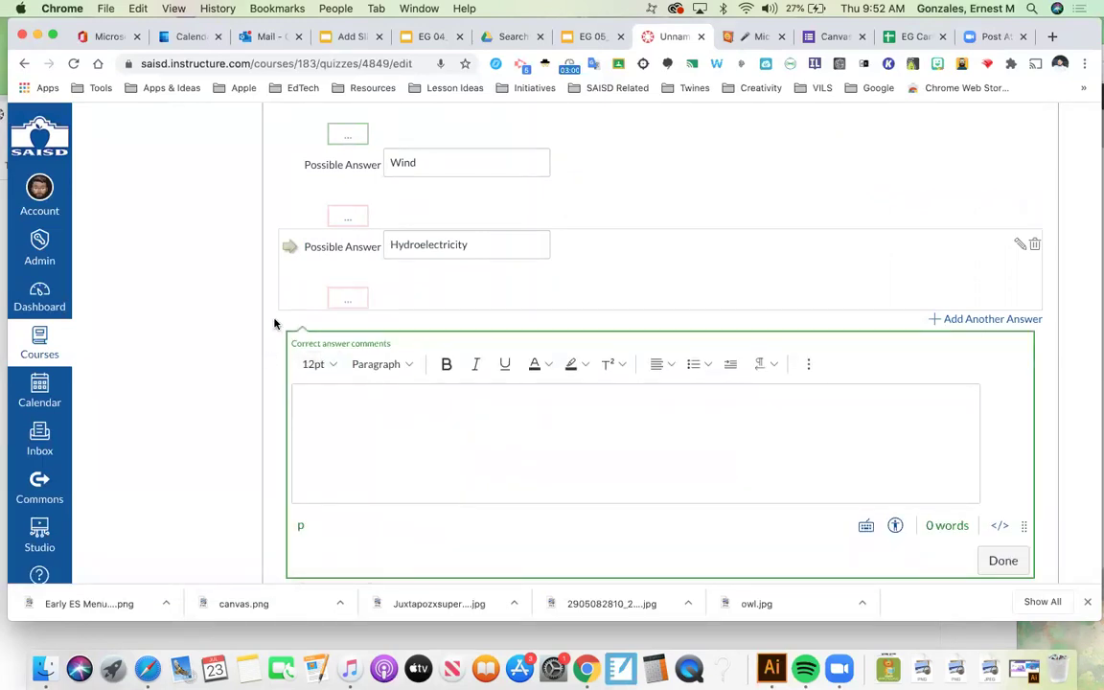
scroll(287, 287, "up", 3)
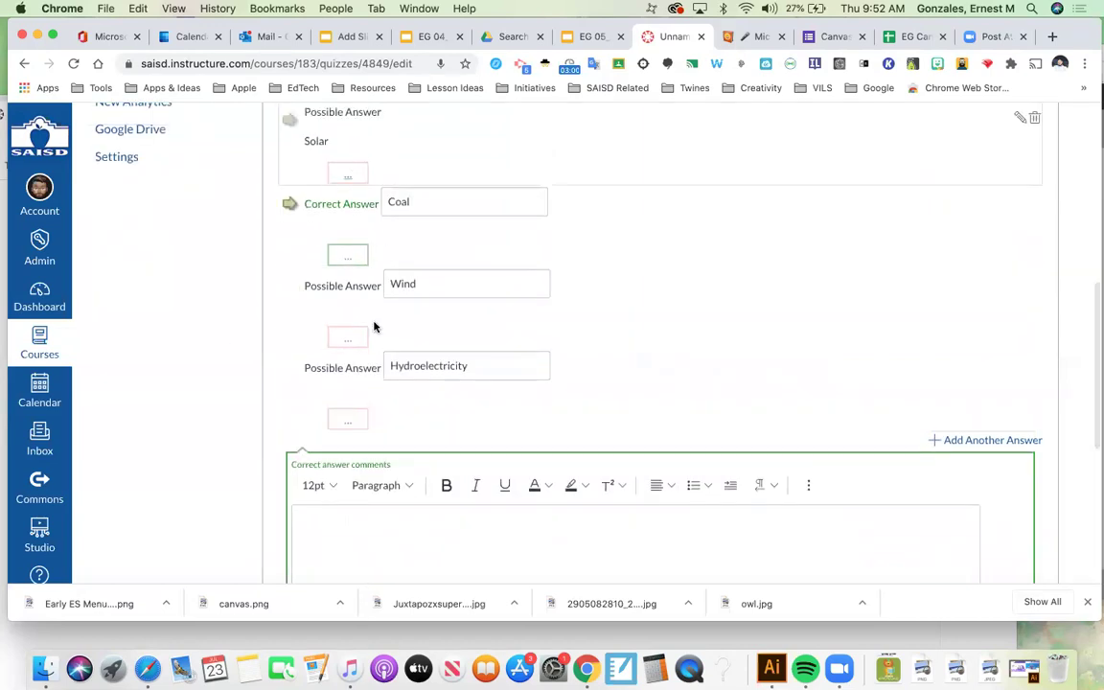
scroll(238, 506, "down", 3)
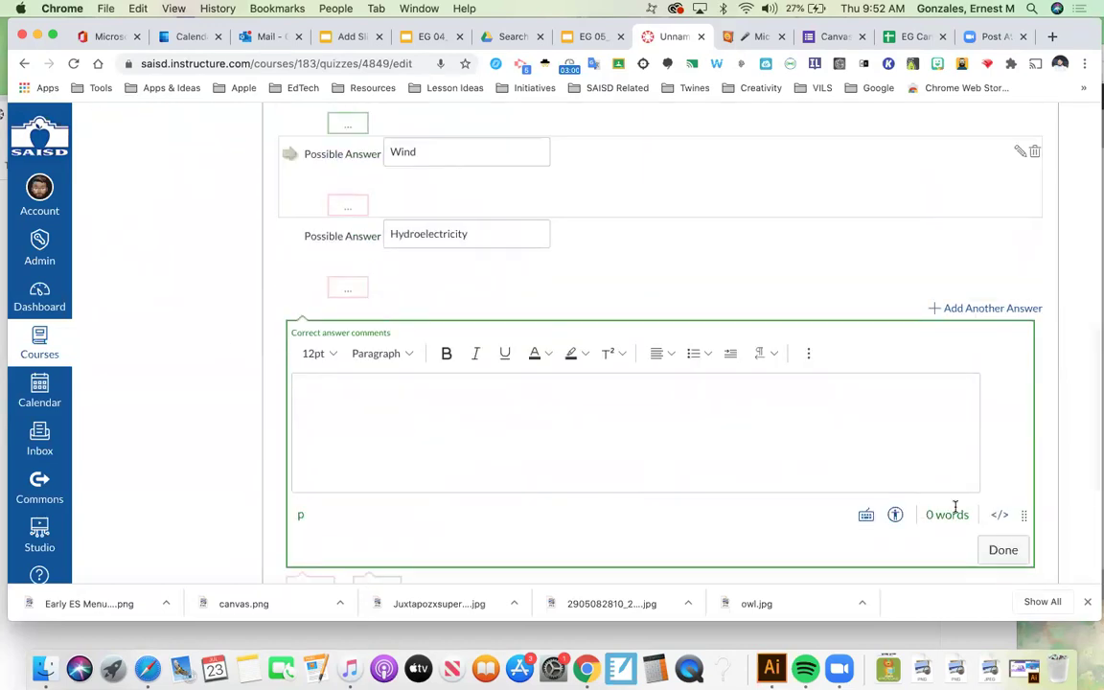
left_click(1003, 550)
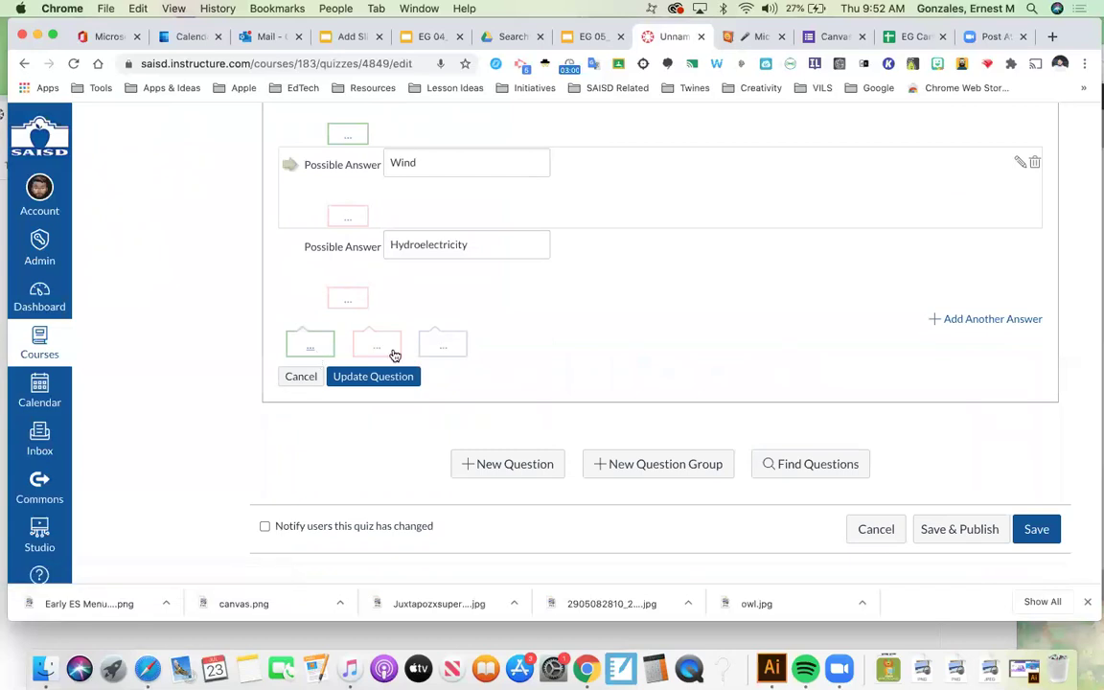
left_click(447, 345)
scroll(676, 410, "down", 2)
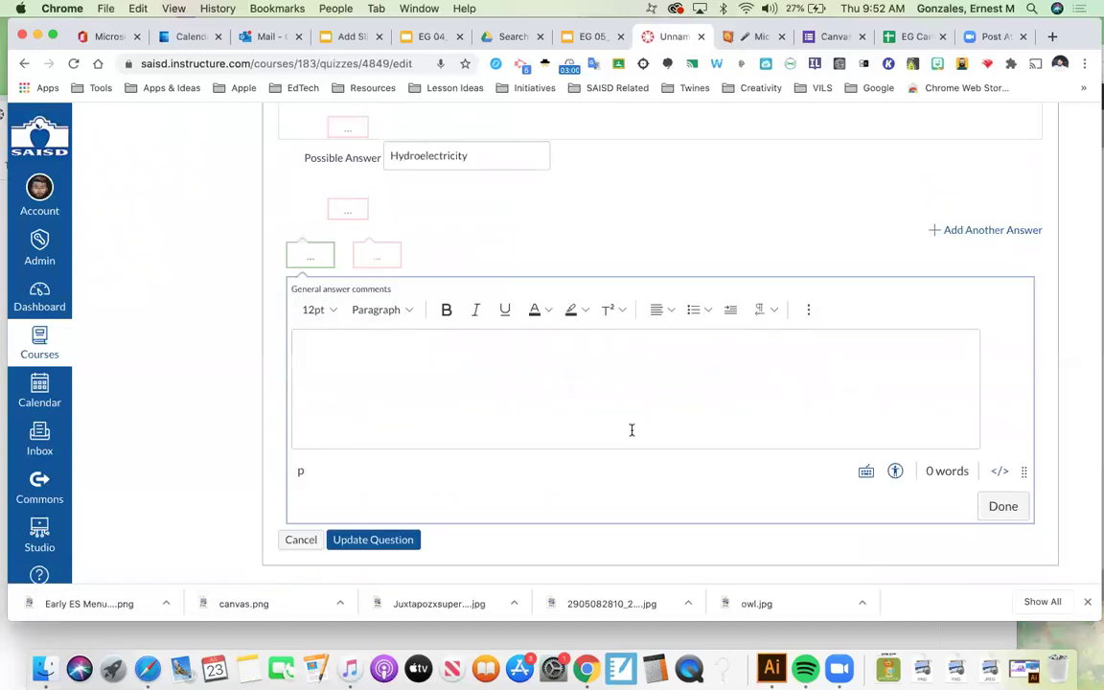
Cancel the edited question, discarding its text and answers
left_click(306, 537)
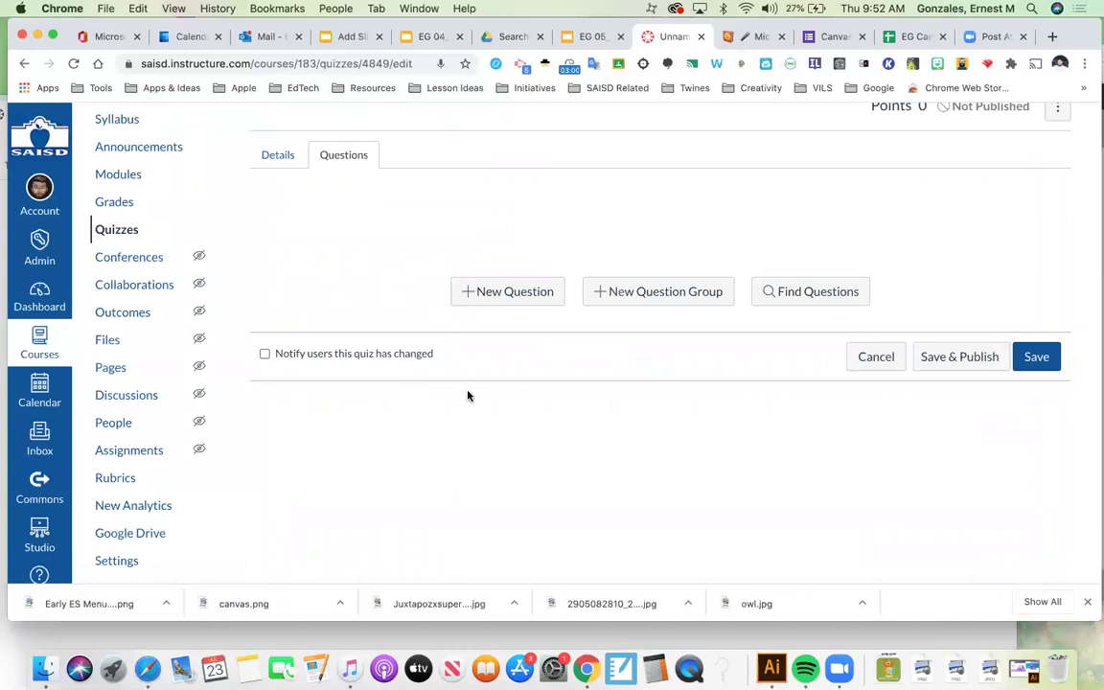
scroll(469, 391, "up", 2)
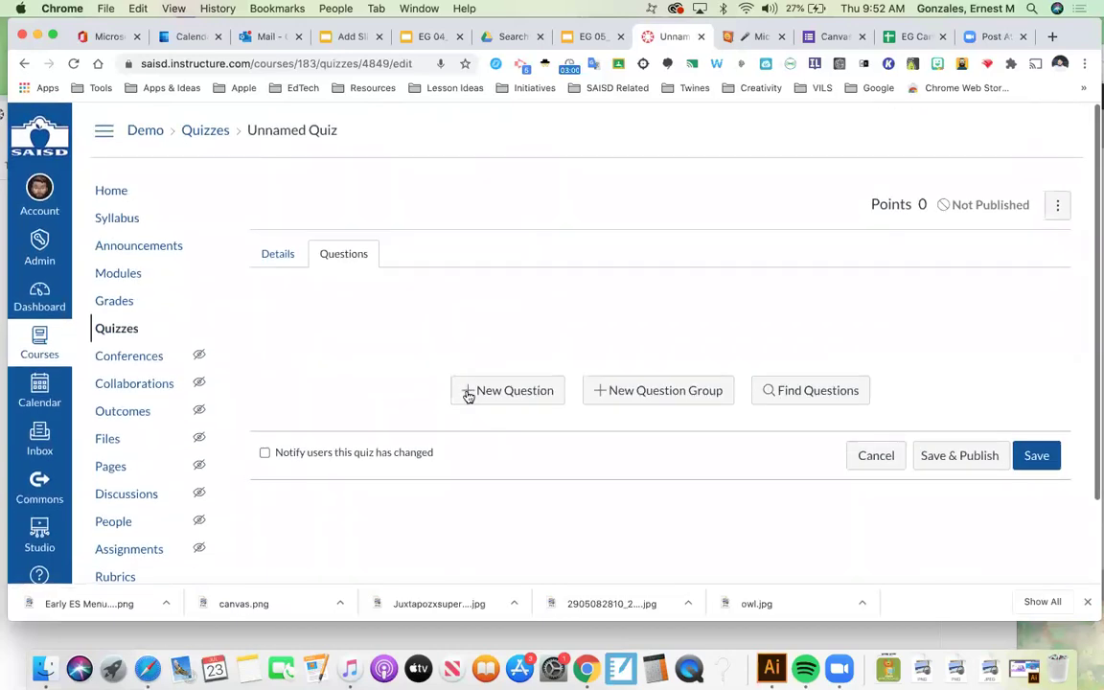
scroll(509, 334, "down", 2)
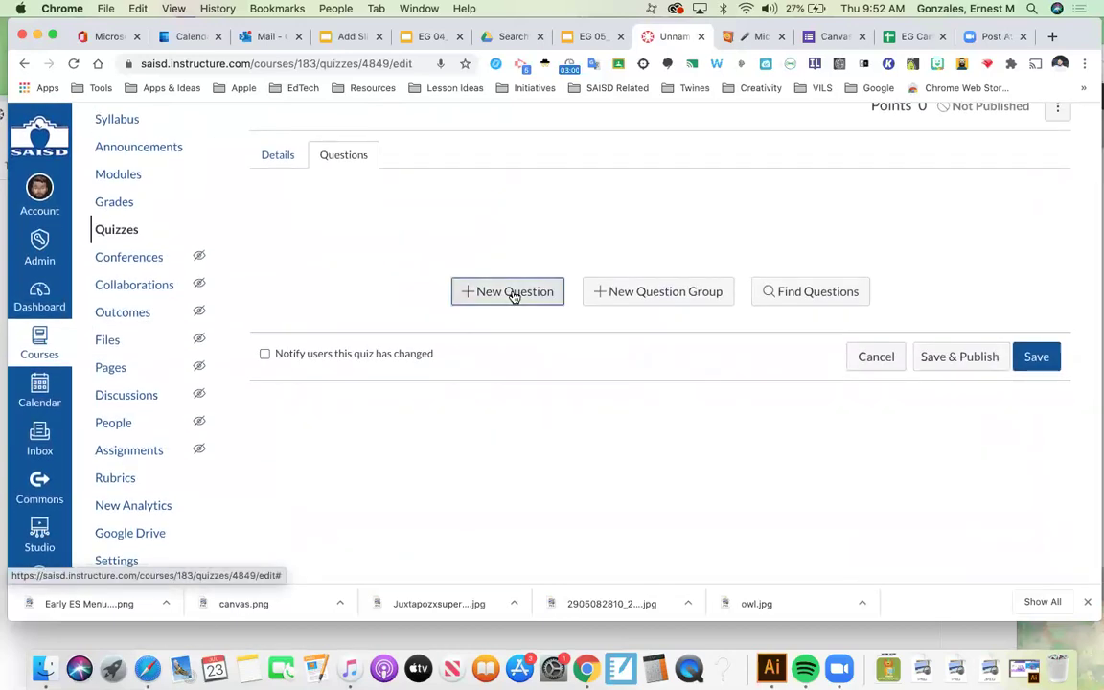
Add a new multiple-choice question to the quiz and name it Question1
left_click(512, 293)
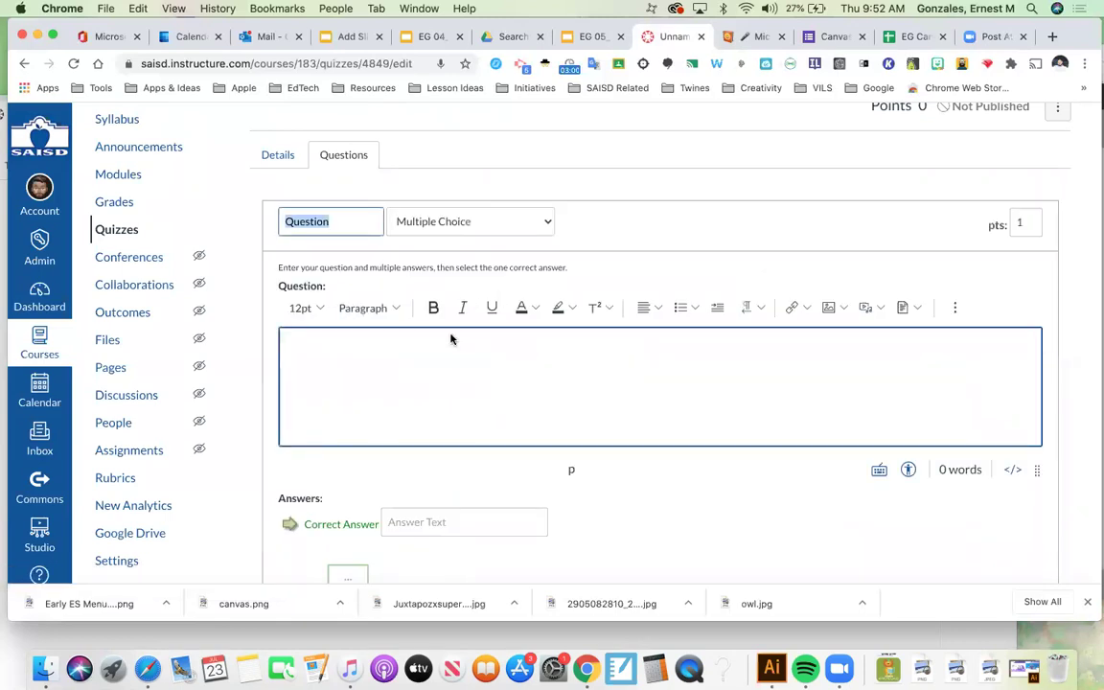
key("Right")
type("1")
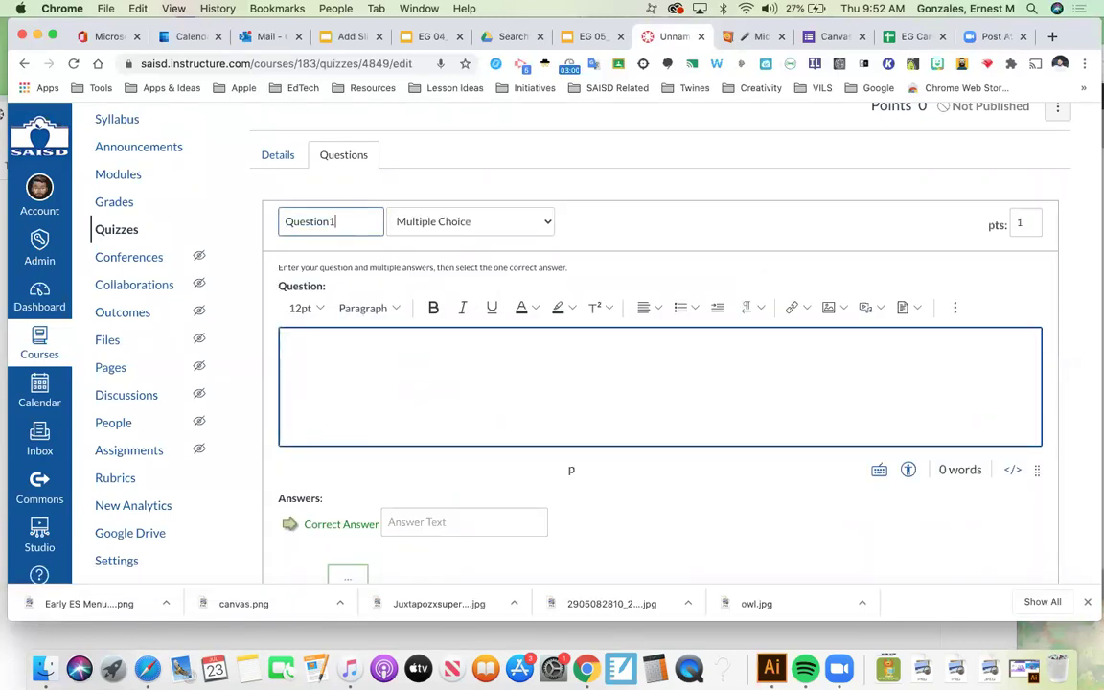
Enter Coal as Question1's correct answer, and Solar and Wind as possible answers
scroll(409, 330, "down", 6)
left_click(427, 253)
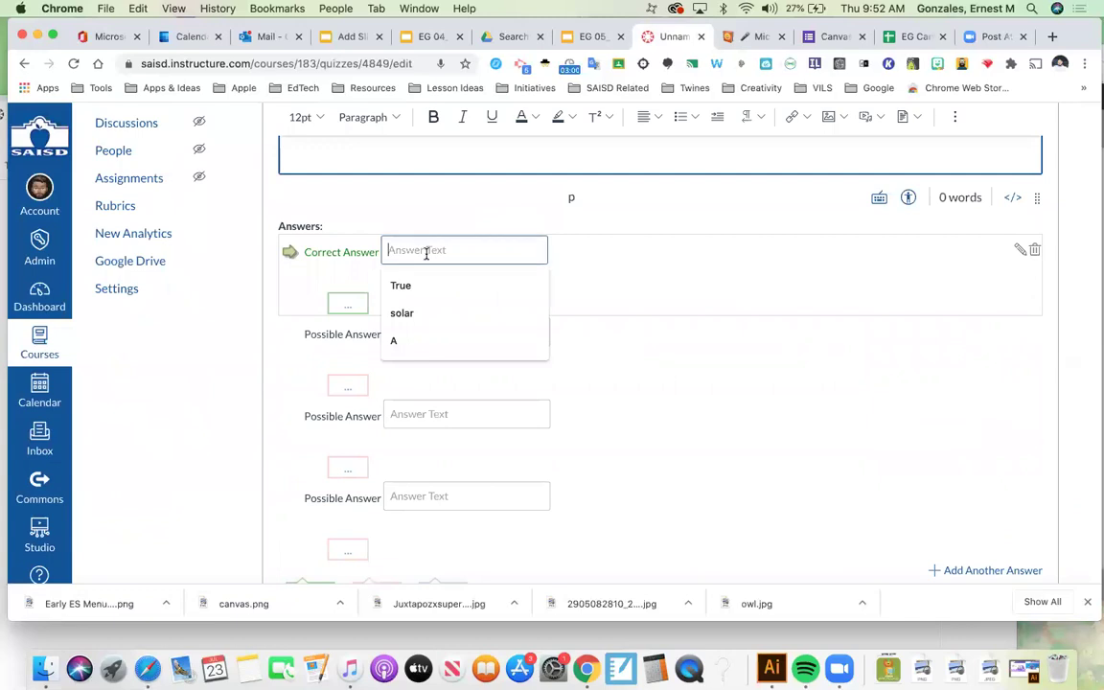
type("Coal")
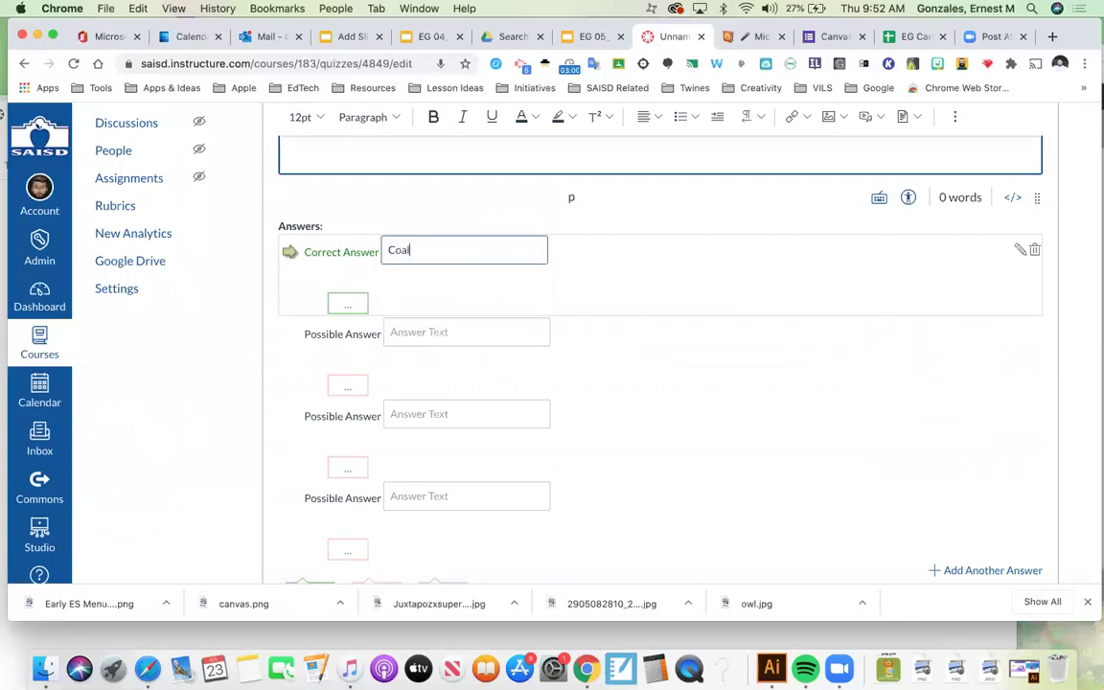
key("Tab")
left_click(429, 330)
type("Solar")
left_click(428, 415)
type("Wind")
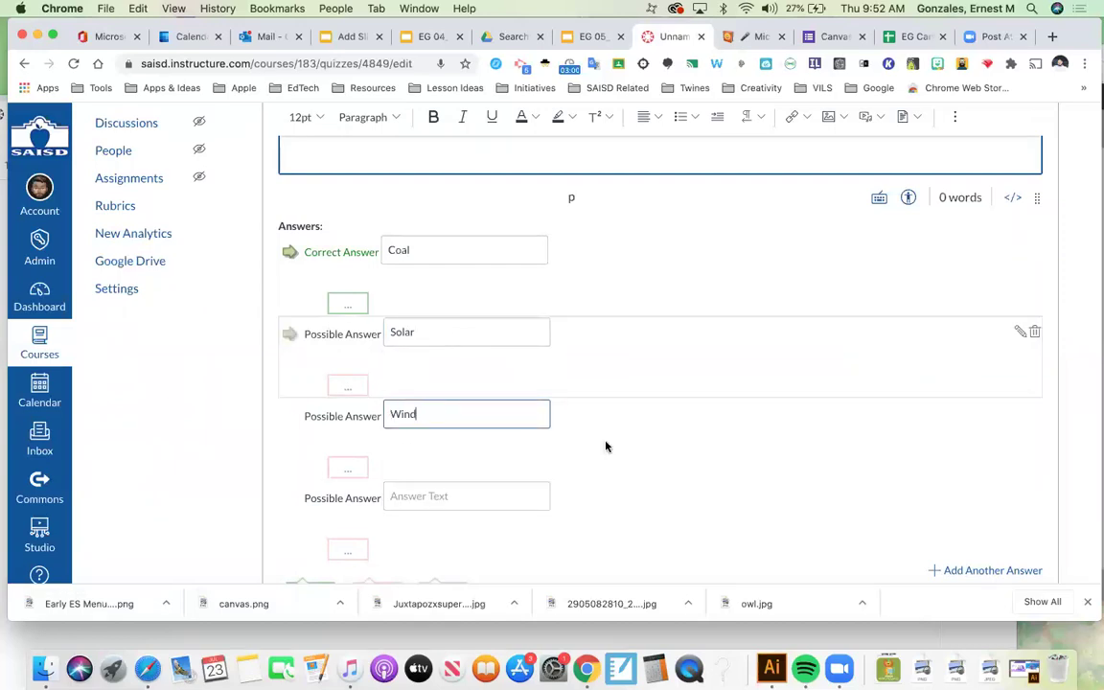
Enter "question" as the question text of Question1 and update the question
scroll(605, 446, "down", 3)
scroll(453, 260, "up", 5)
scroll(452, 260, "up", 1)
left_click(399, 238)
type("question")
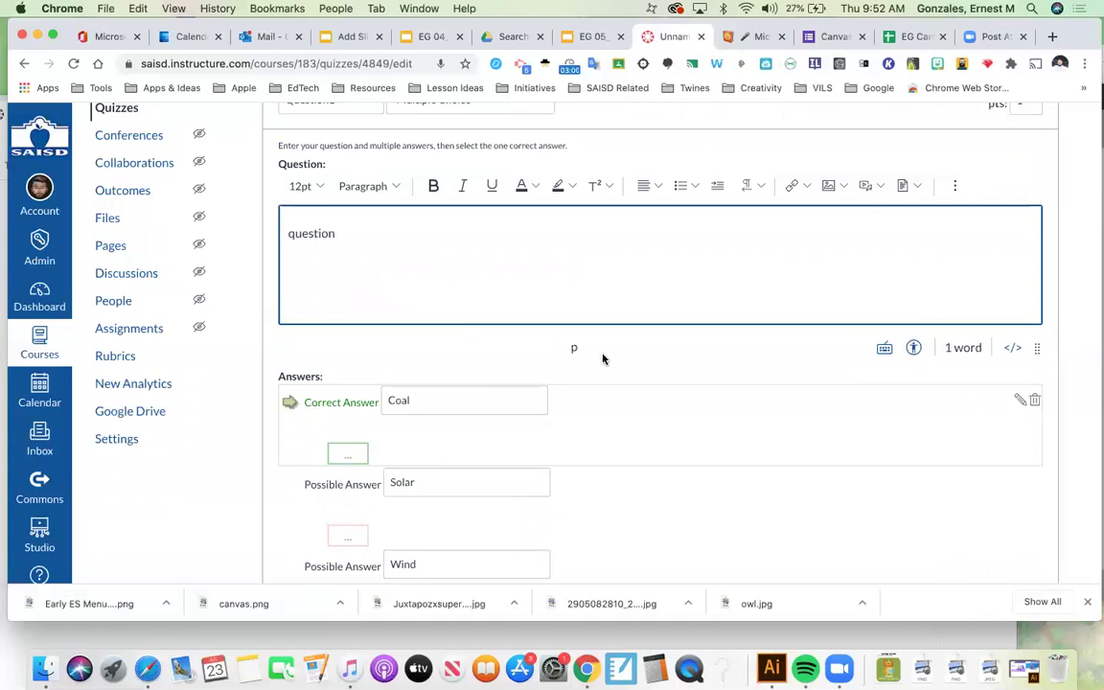
scroll(603, 359, "down", 5)
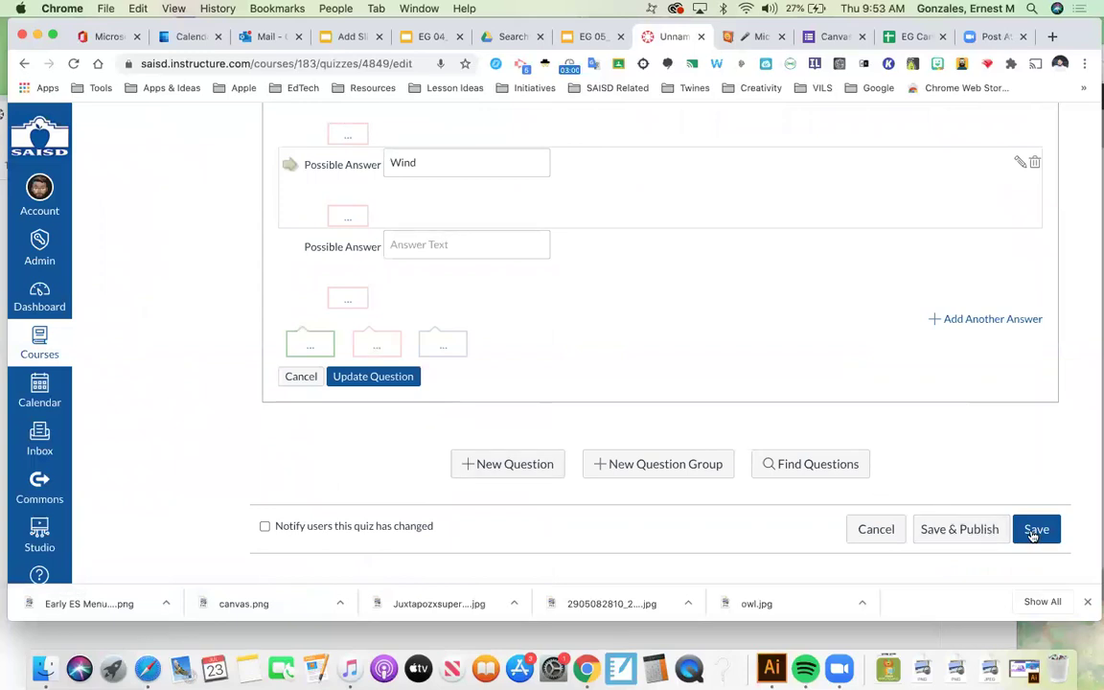
Add another new multiple-choice question to the quiz below Question1 and look over its empty answer fields
left_click(517, 467)
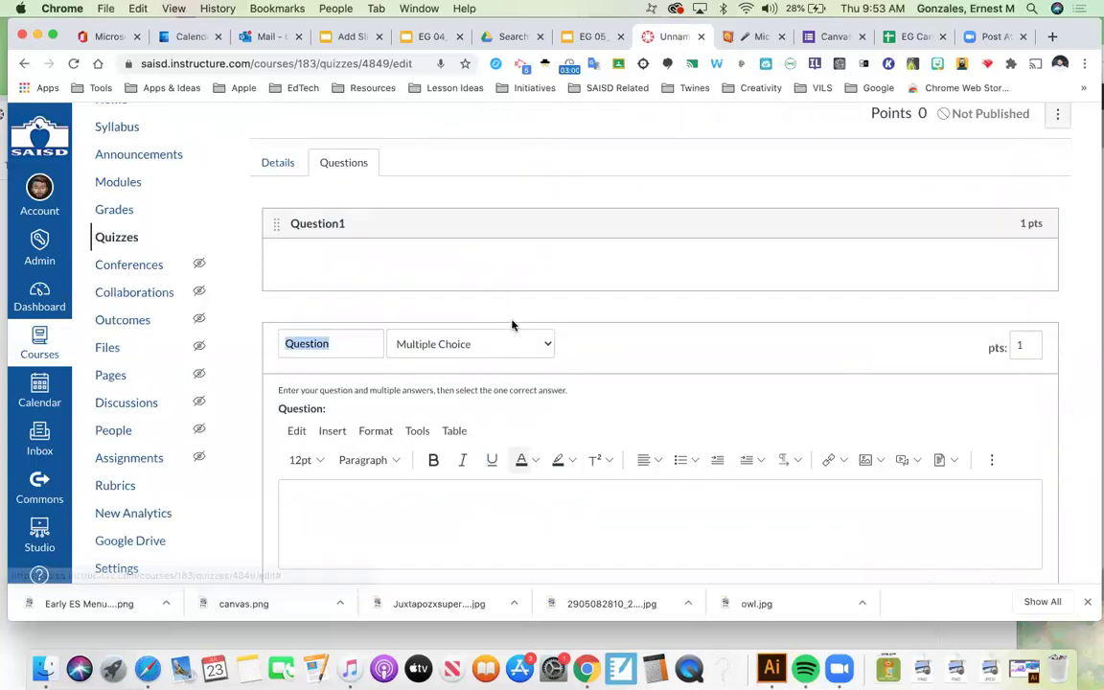
scroll(512, 326, "down", 10)
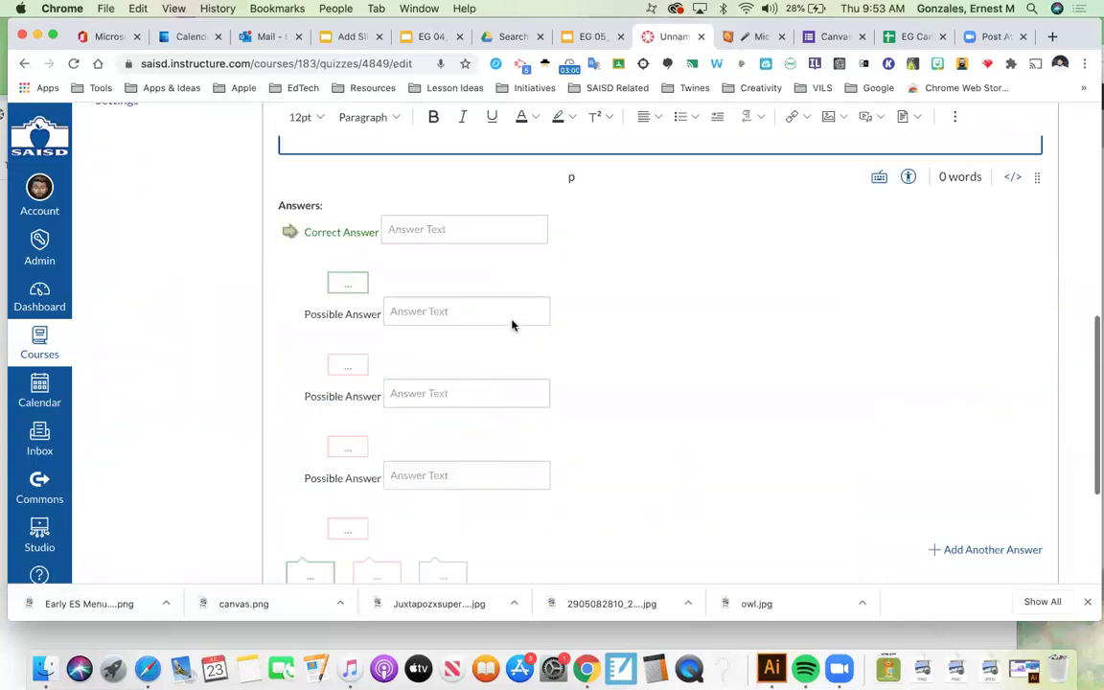
scroll(512, 325, "up", 10)
scroll(512, 326, "up", 2)
scroll(512, 323, "down", 3)
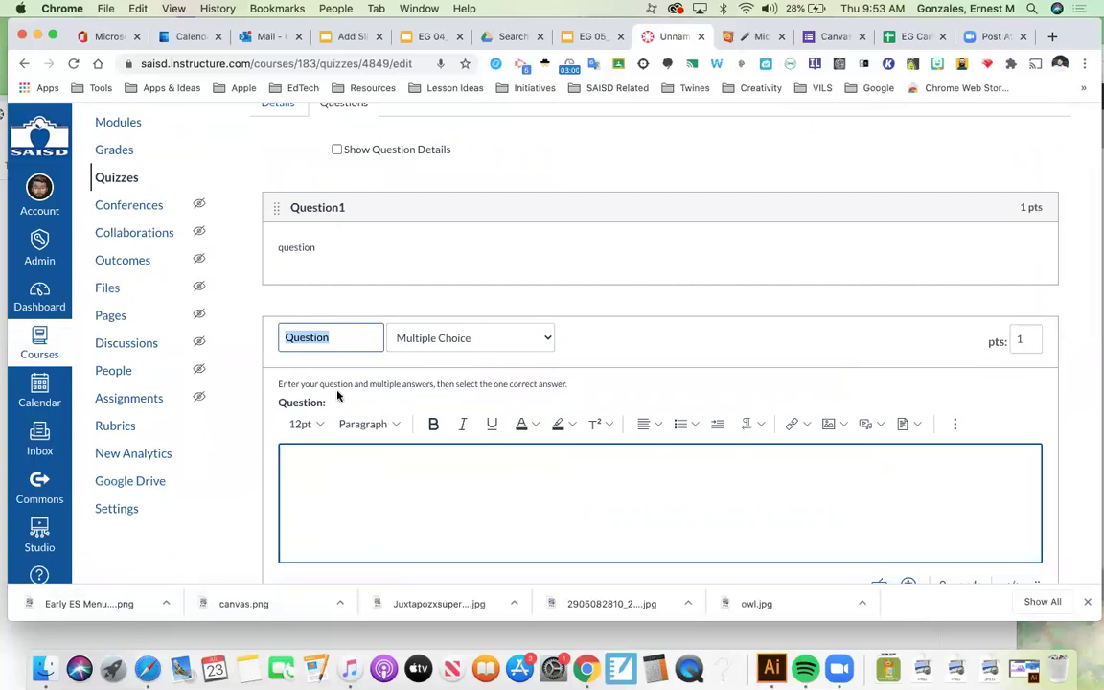
Review the available question types, keeping Multiple Choice, and set the new question's points to 2
left_click(545, 343)
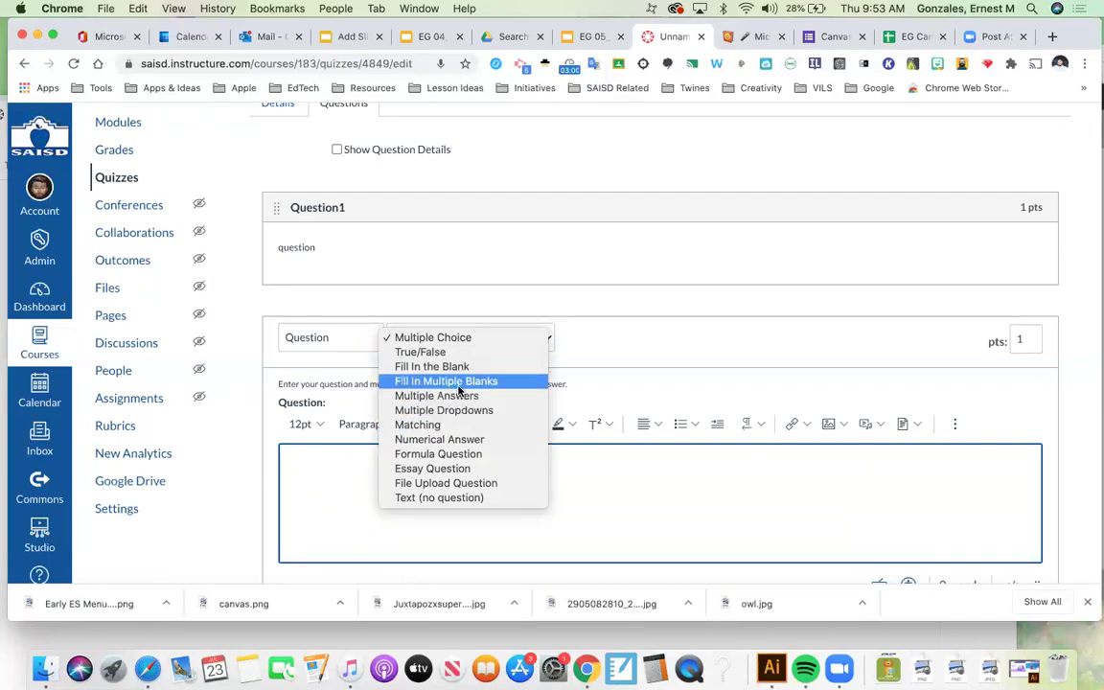
left_click(592, 334)
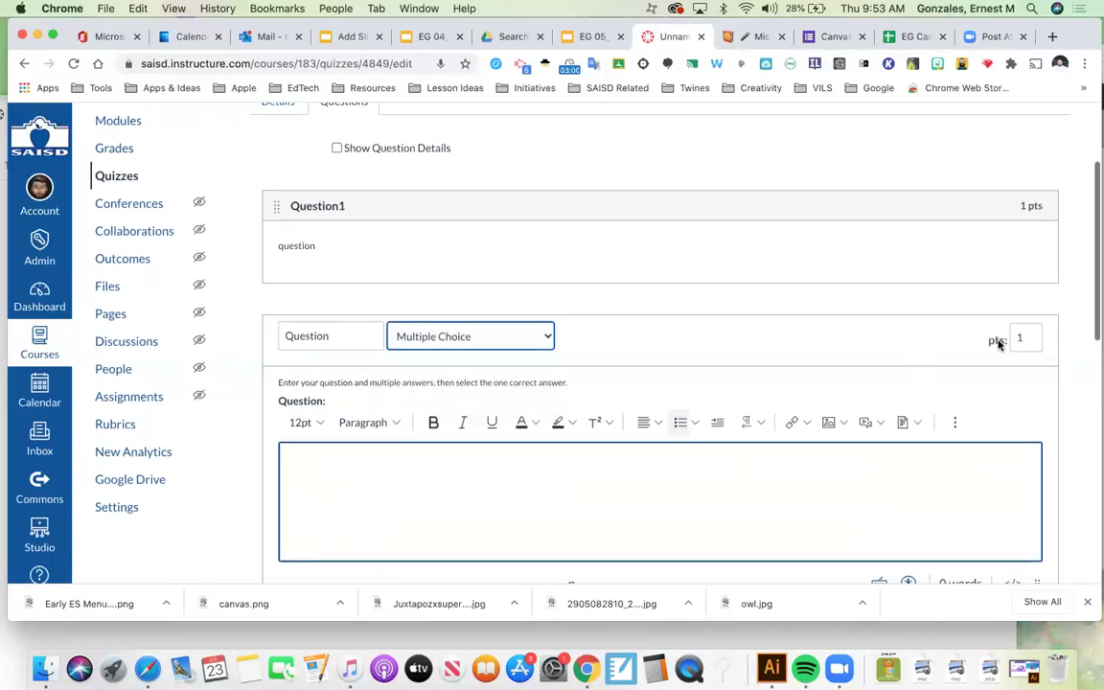
left_click_drag(1025, 335, 1008, 334)
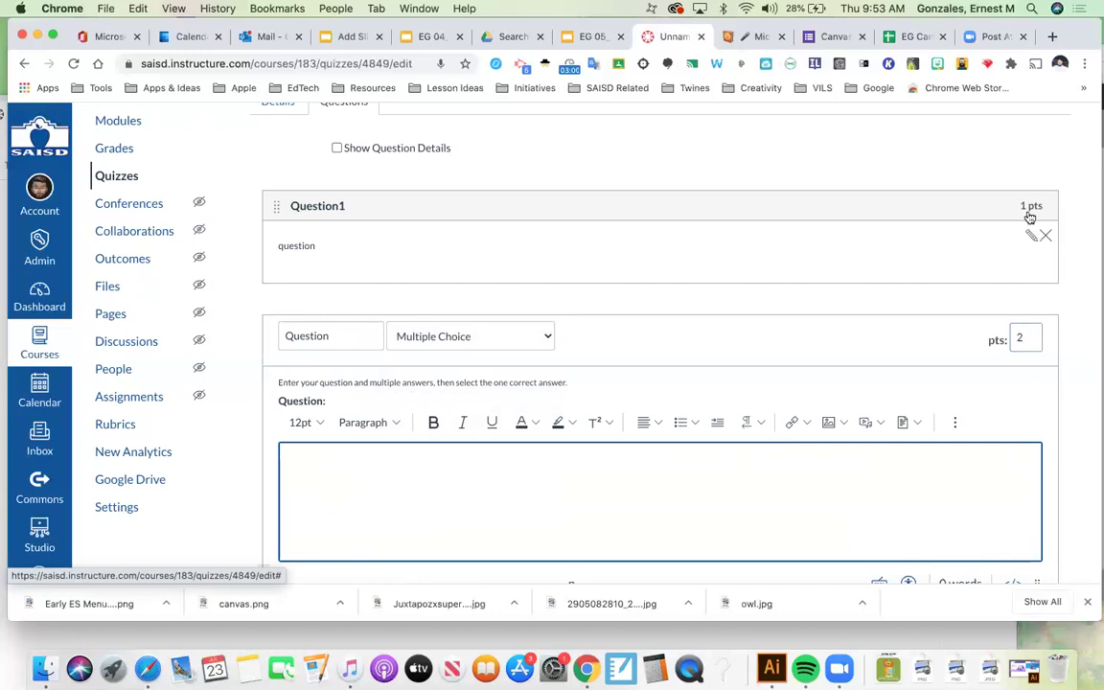
Open Question1 for editing and set its point value to 2
left_click(1031, 237)
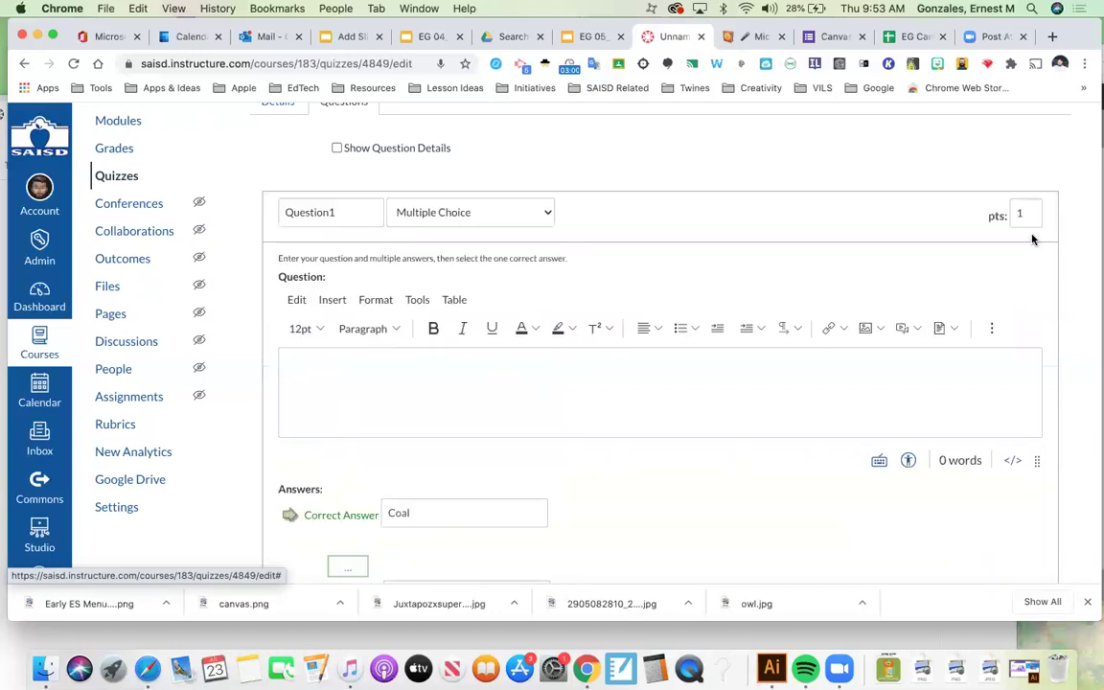
double_click(1020, 215)
type("2")
left_click(1000, 354)
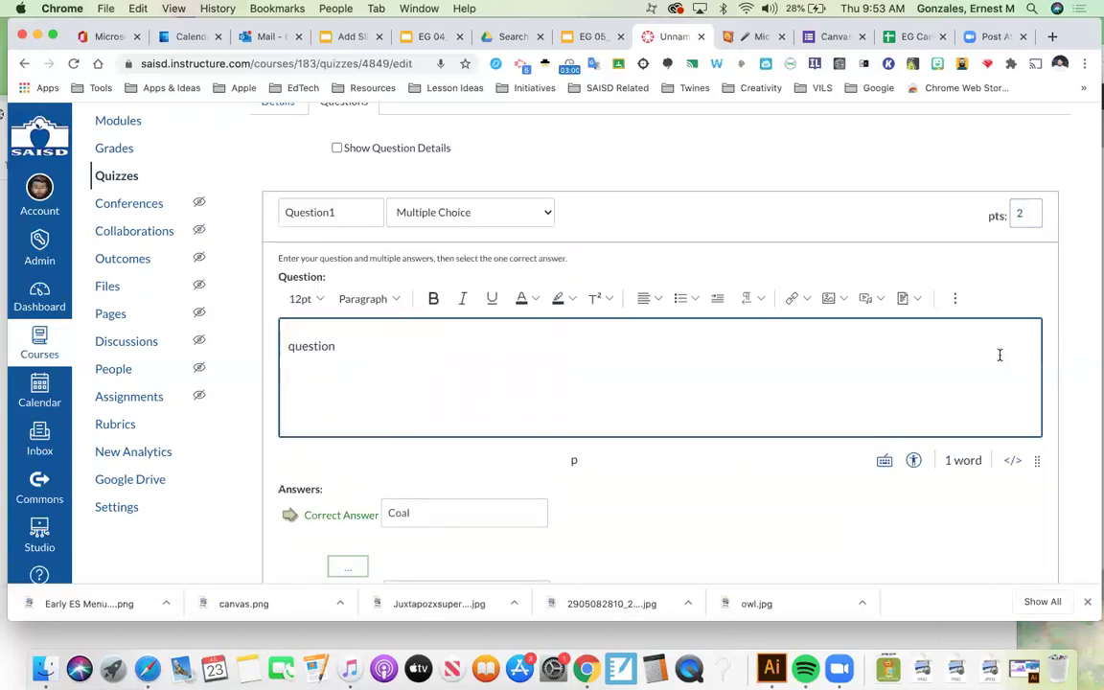
scroll(999, 354, "down", 12)
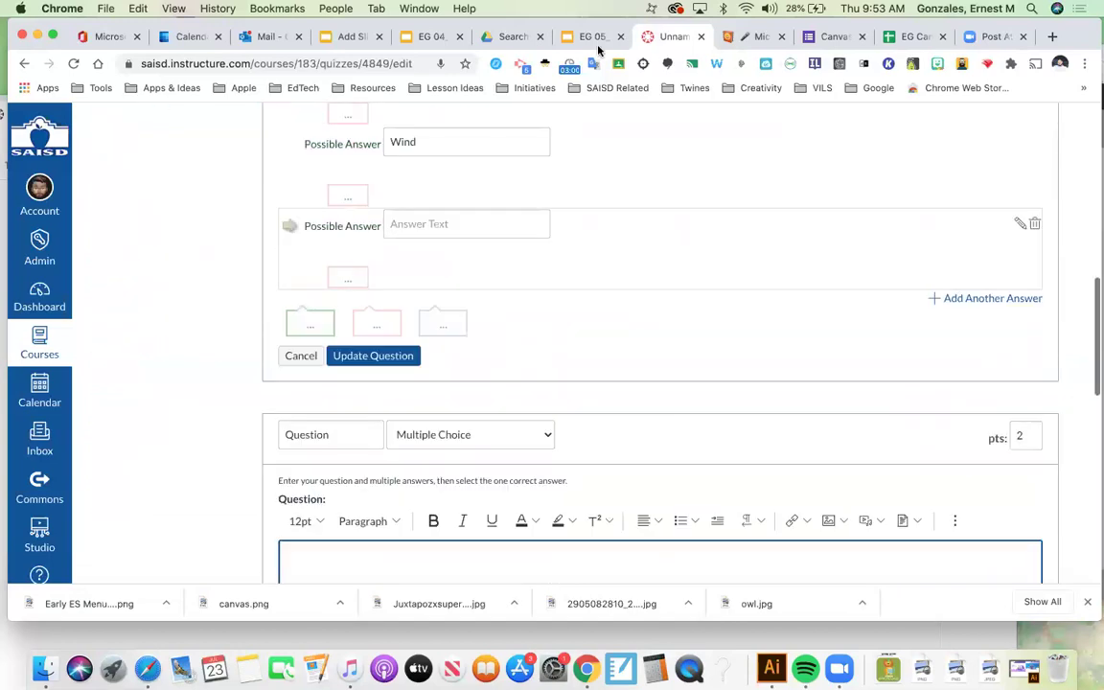
Switch to the EG 05_Grading_Assessments presentation in Google Slides and show the Creating Quiz Questions practice slide
left_click(591, 38)
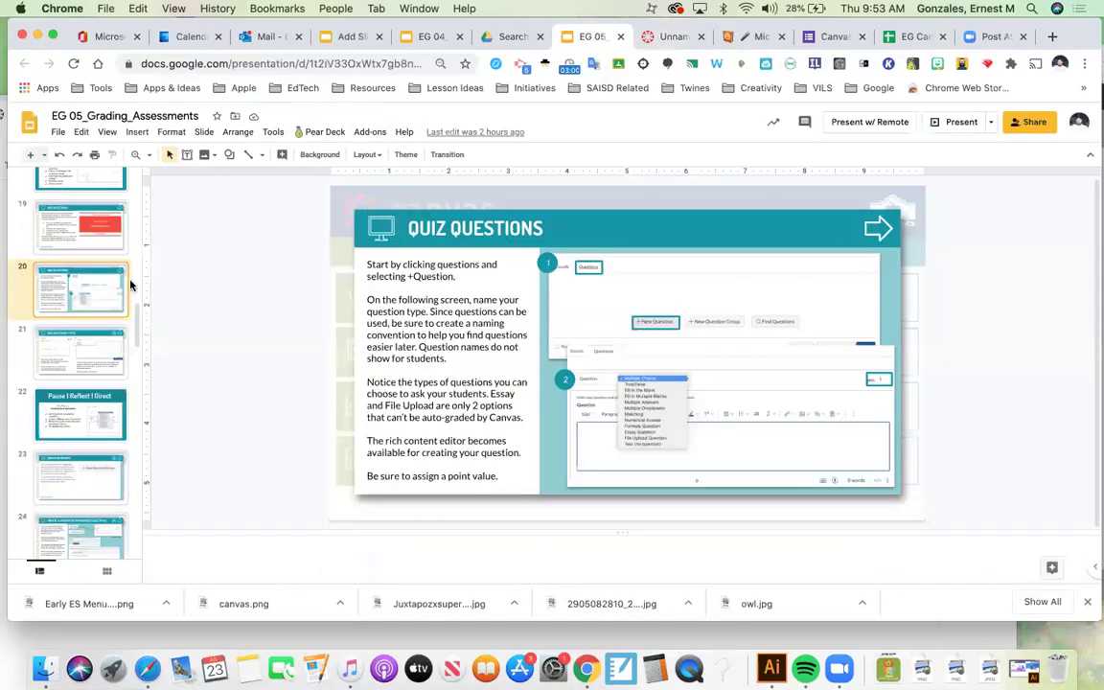
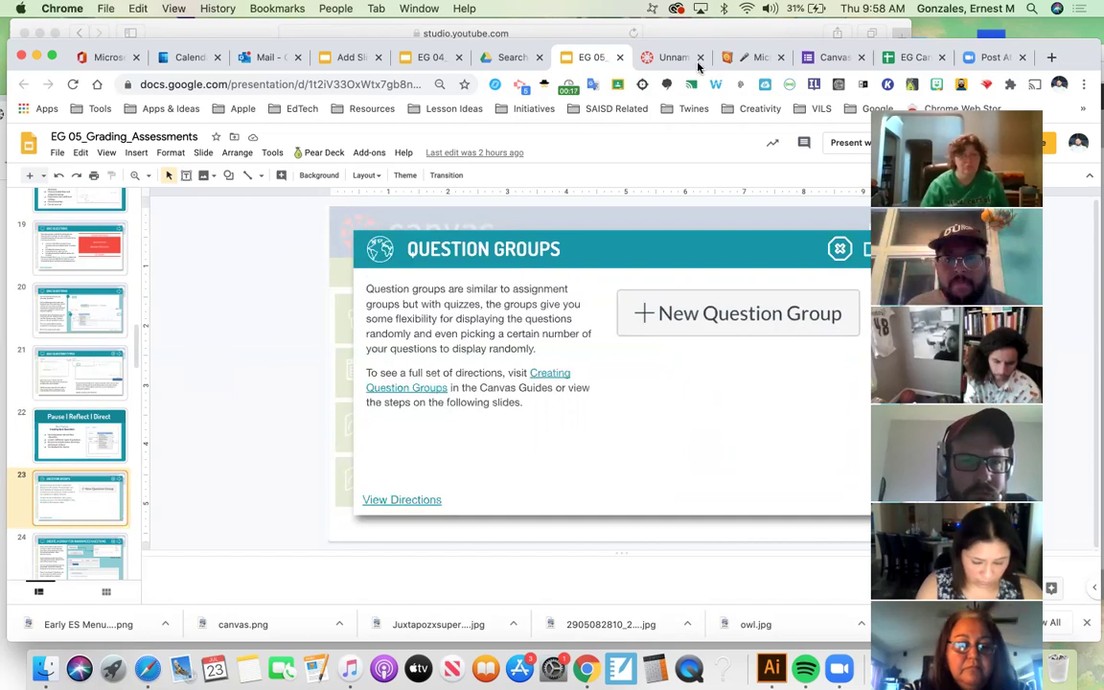
key("Up")
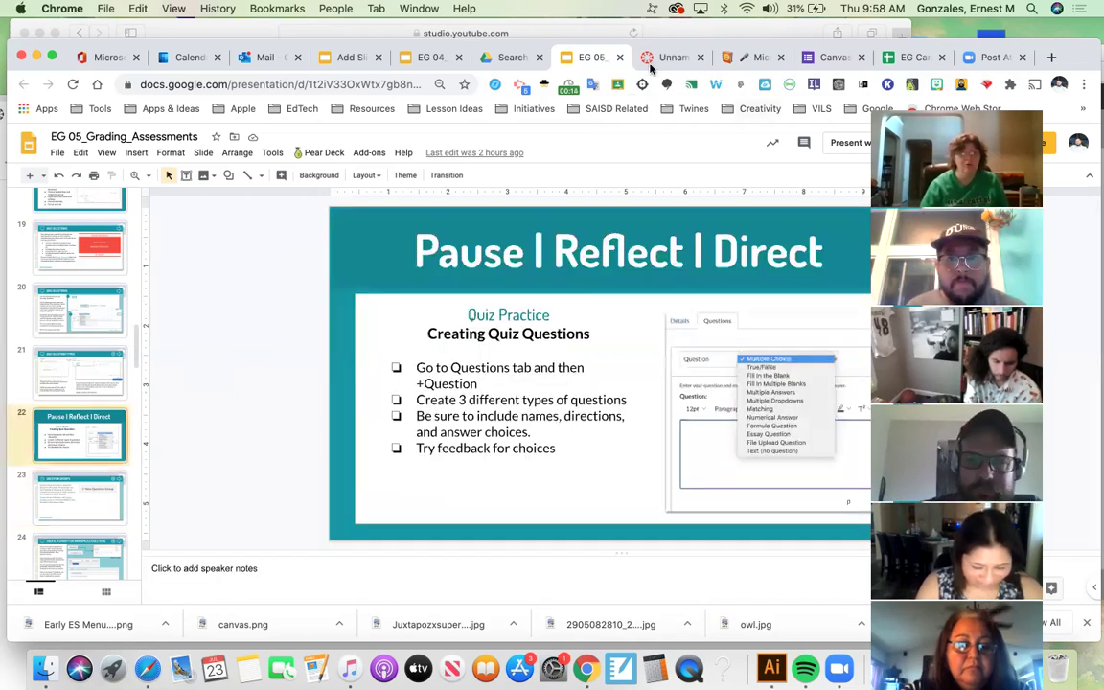
Return to the Canvas quiz and examine both open question forms, their answers, point values and the quiz's total points
key("ctrl+Tab")
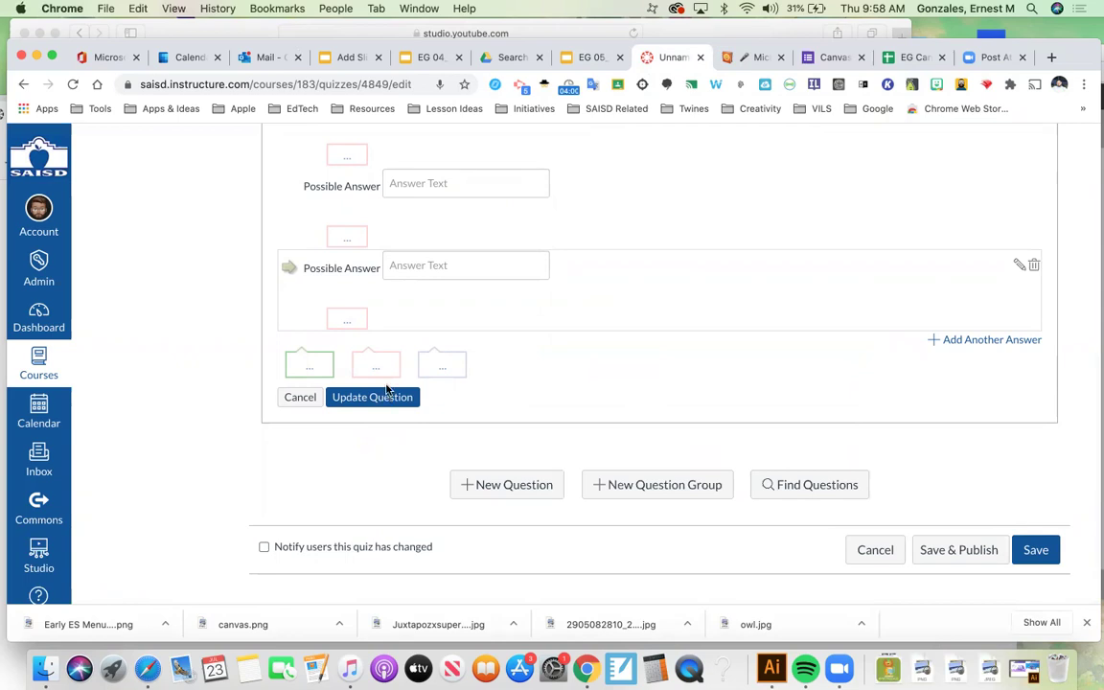
scroll(387, 387, "up", 5)
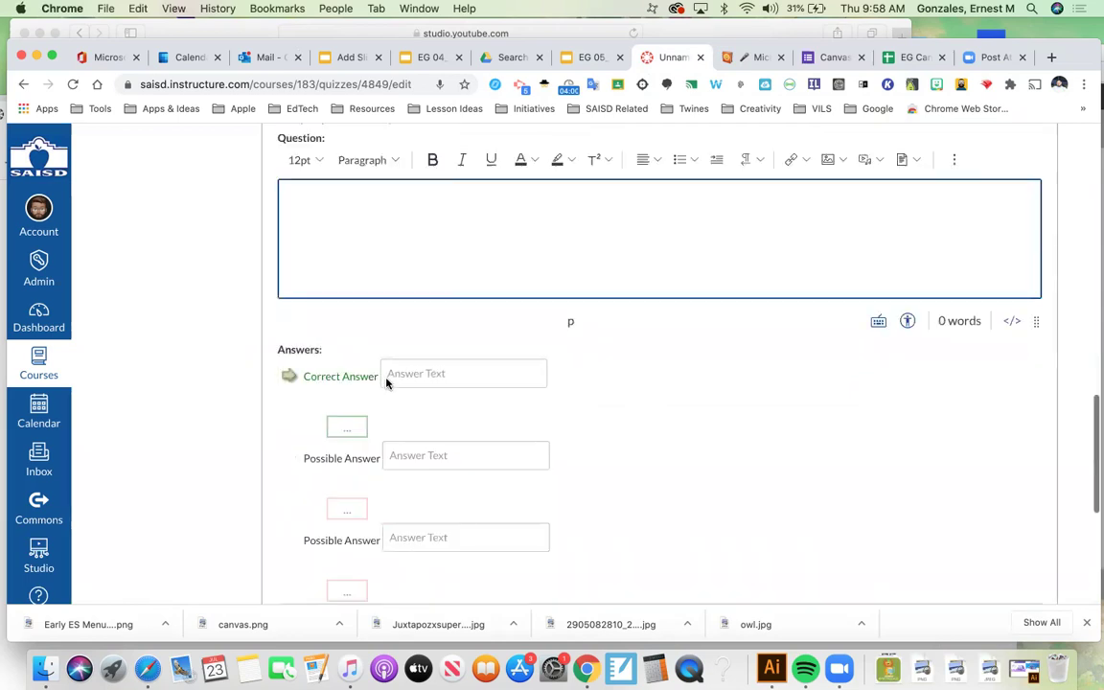
scroll(387, 381, "up", 5)
scroll(387, 382, "down", 8)
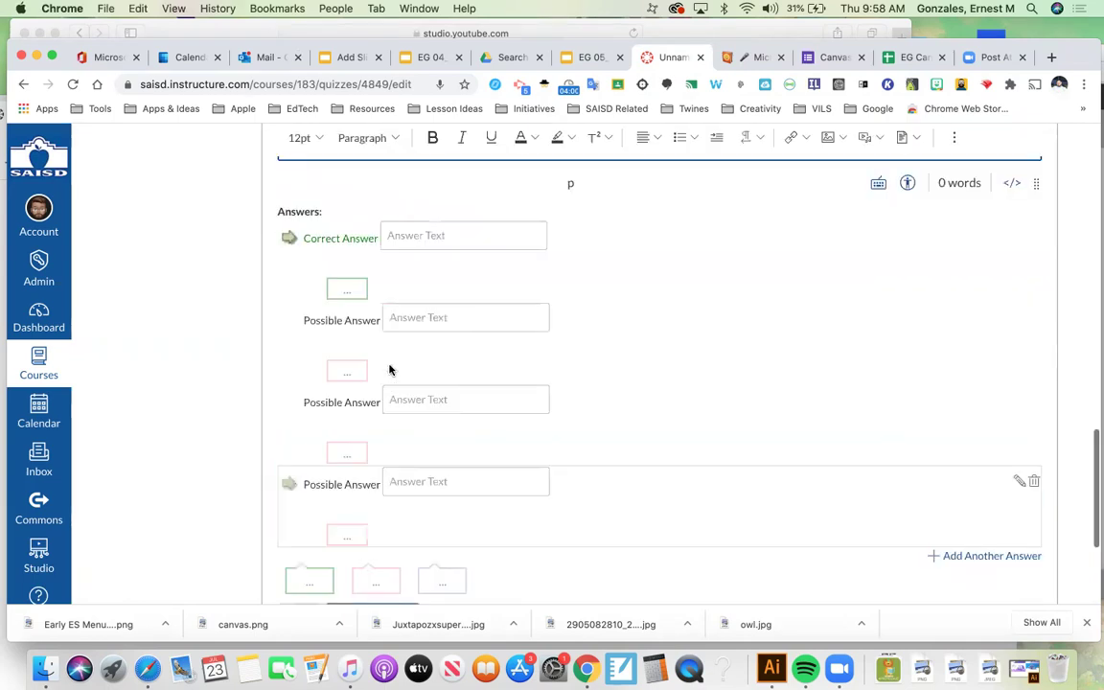
scroll(389, 369, "down", 5)
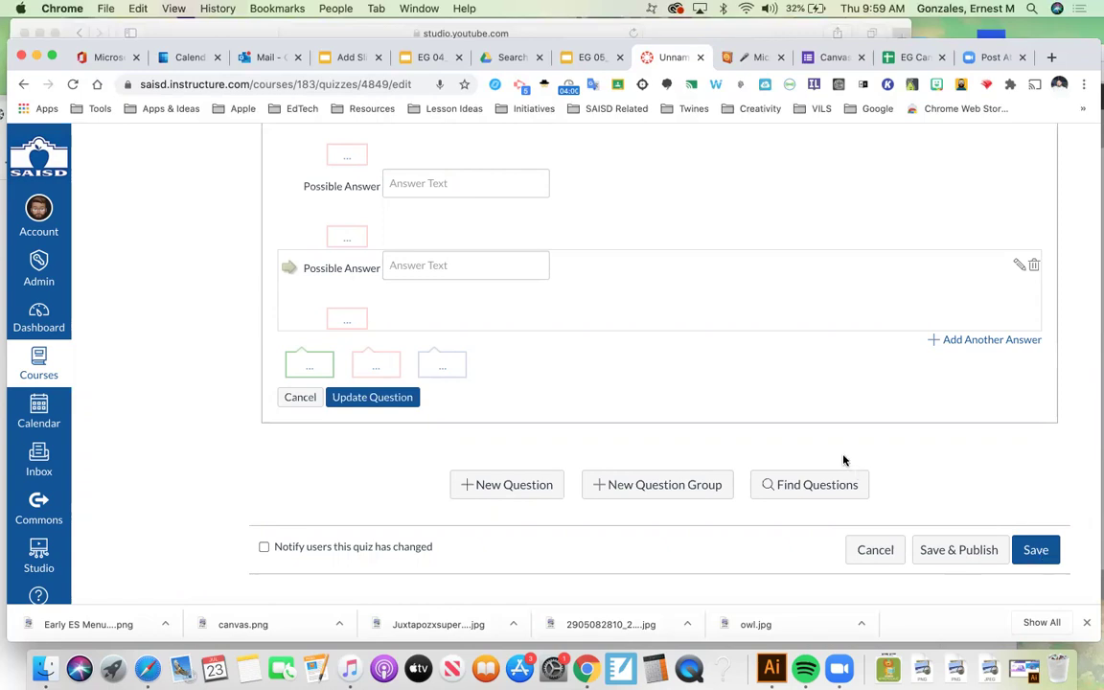
scroll(843, 460, "up", 6)
scroll(844, 460, "up", 7)
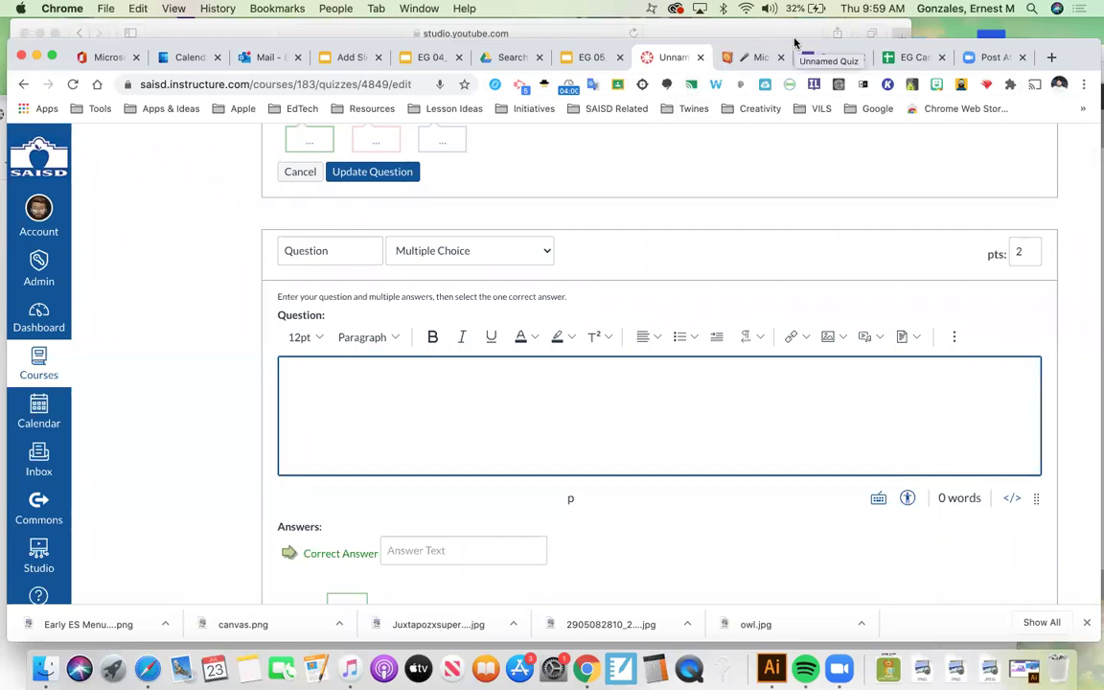
scroll(472, 195, "up", 1)
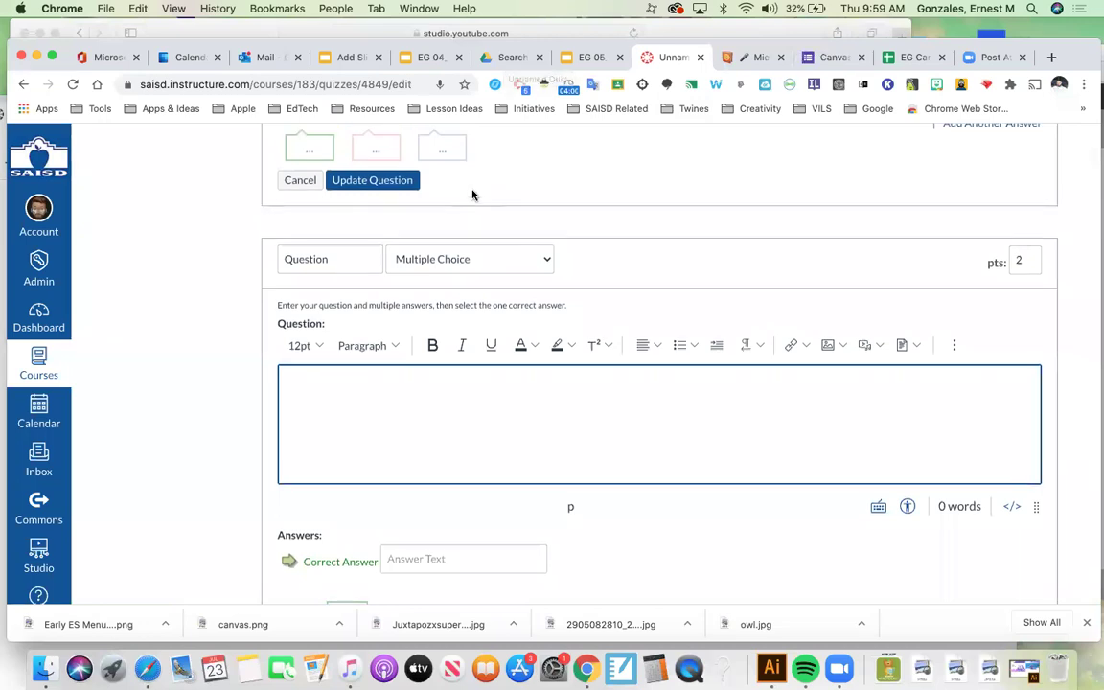
scroll(472, 195, "up", 10)
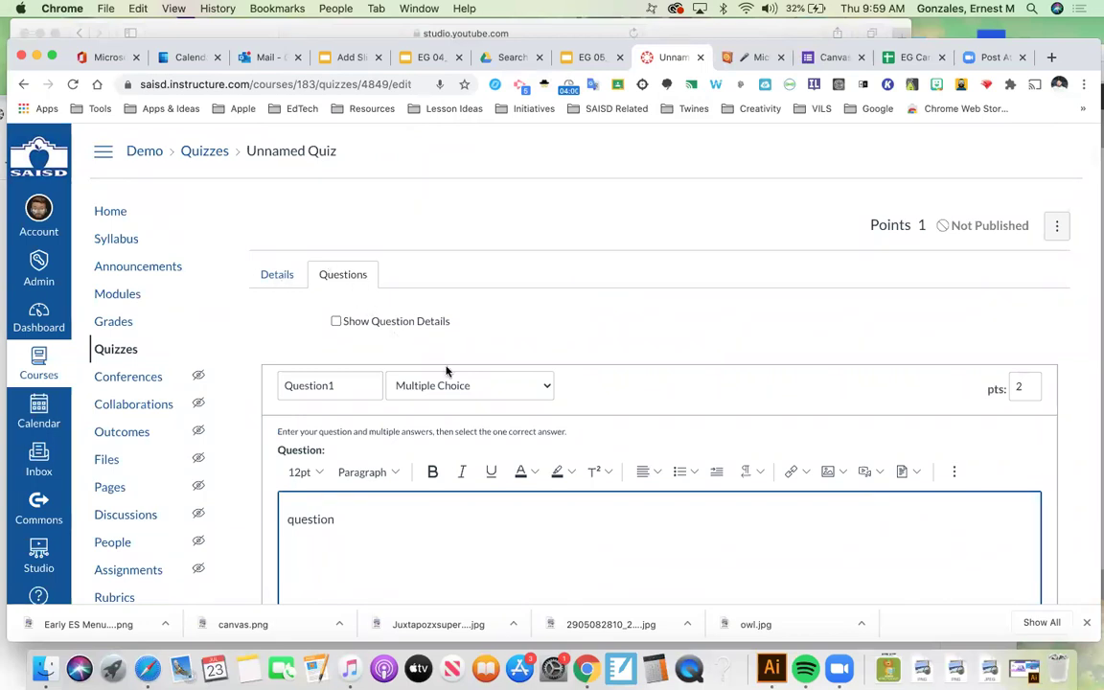
scroll(446, 370, "down", 5)
scroll(777, 330, "up", 5)
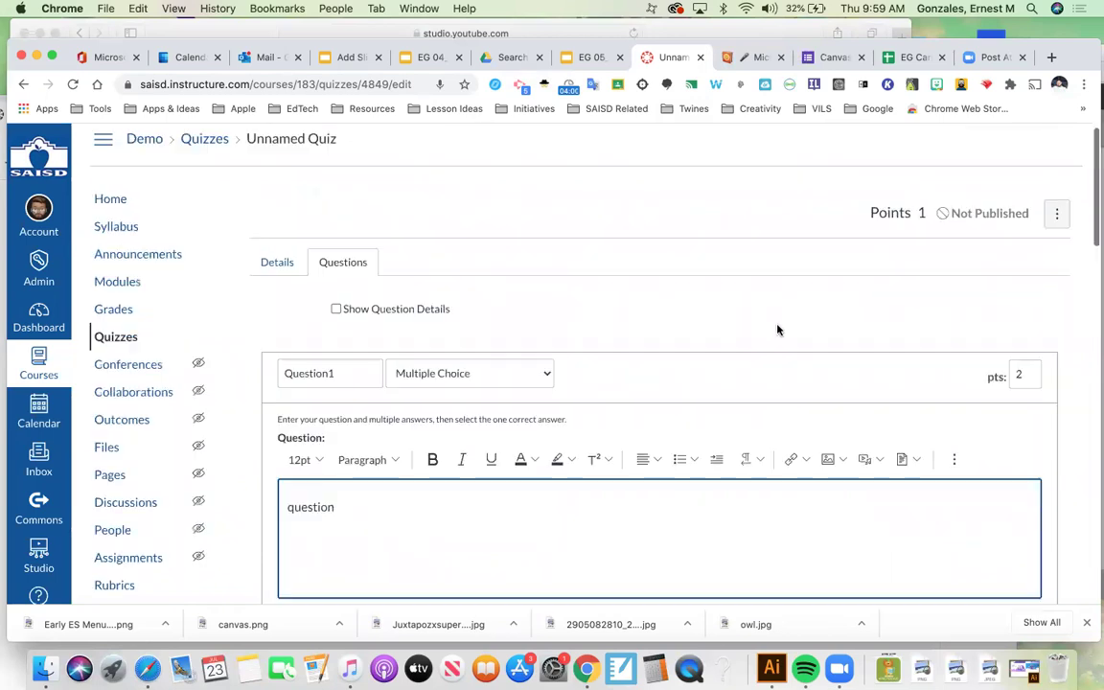
scroll(777, 330, "up", 1)
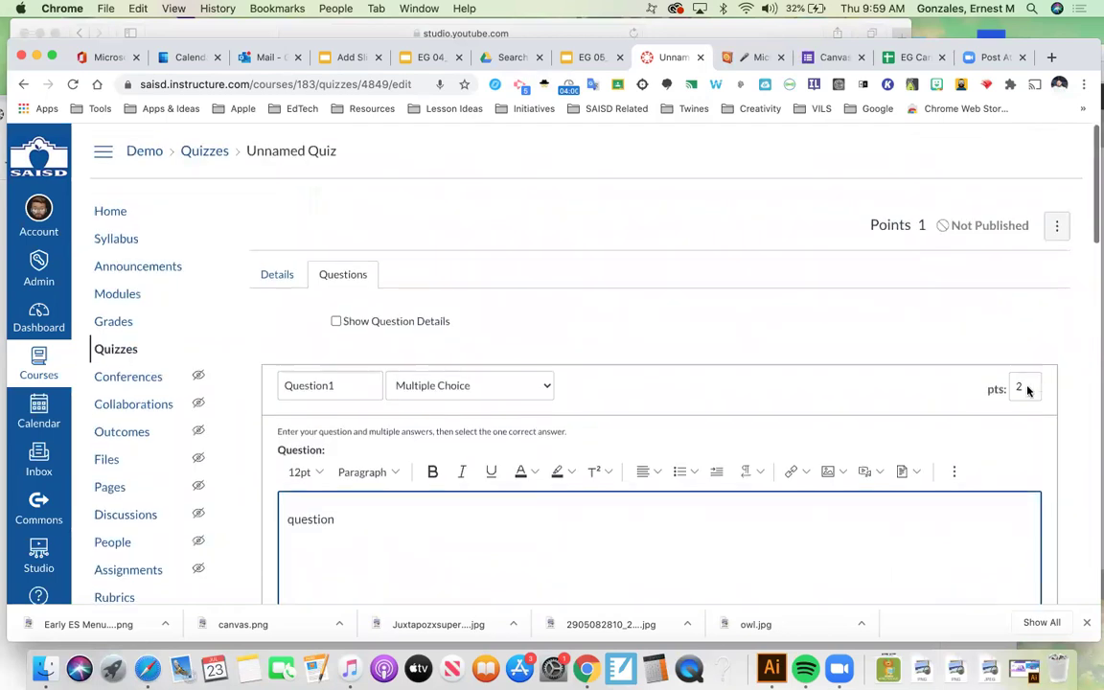
Review the quiz details, including the one-question-at-a-time option, restrictions and assignment dates
left_click(273, 277)
scroll(403, 375, "down", 5)
scroll(400, 375, "down", 6)
scroll(360, 409, "down", 5)
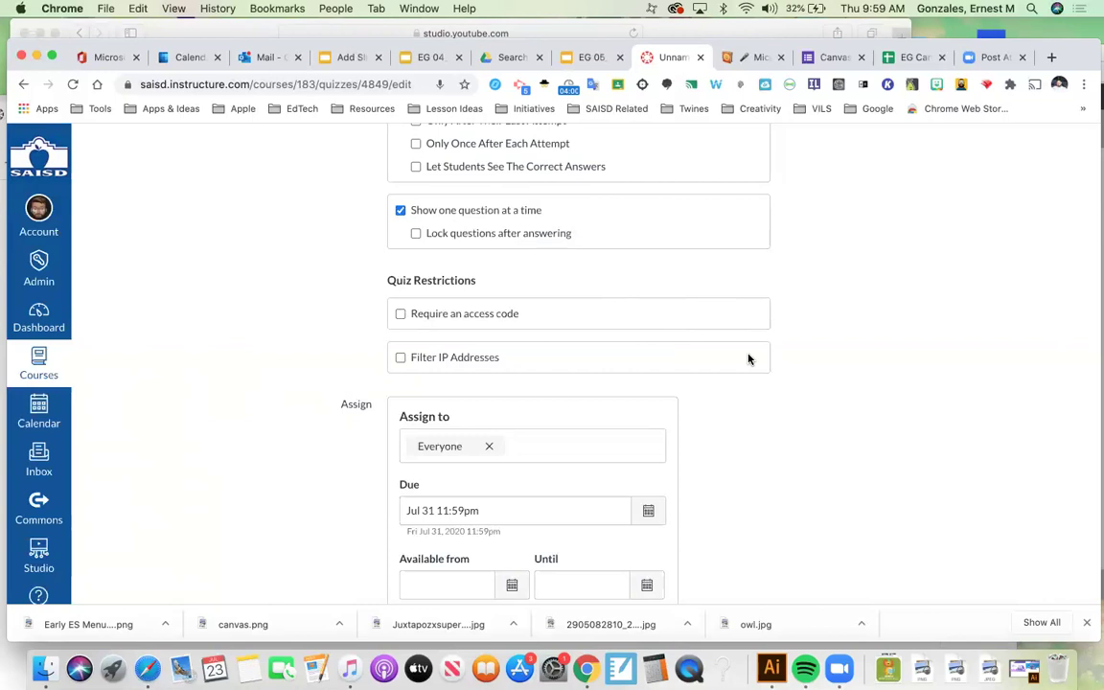
scroll(749, 359, "up", 5)
scroll(749, 359, "up", 5)
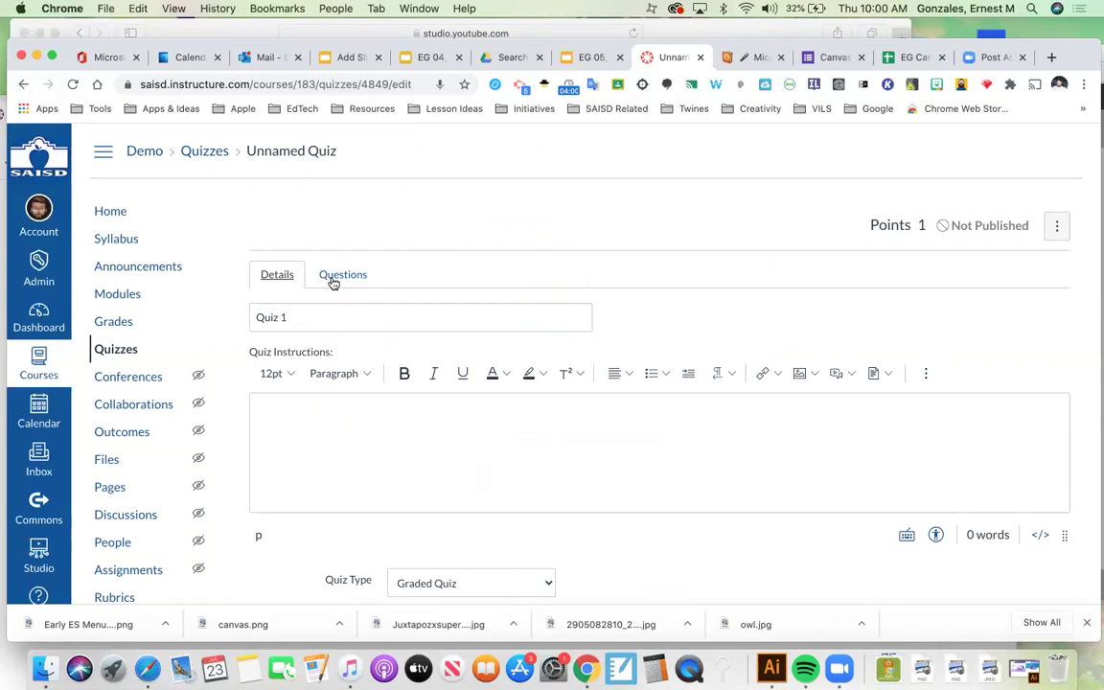
Return to the quiz questions and start a new line below the text in Question1's question body
left_click(335, 279)
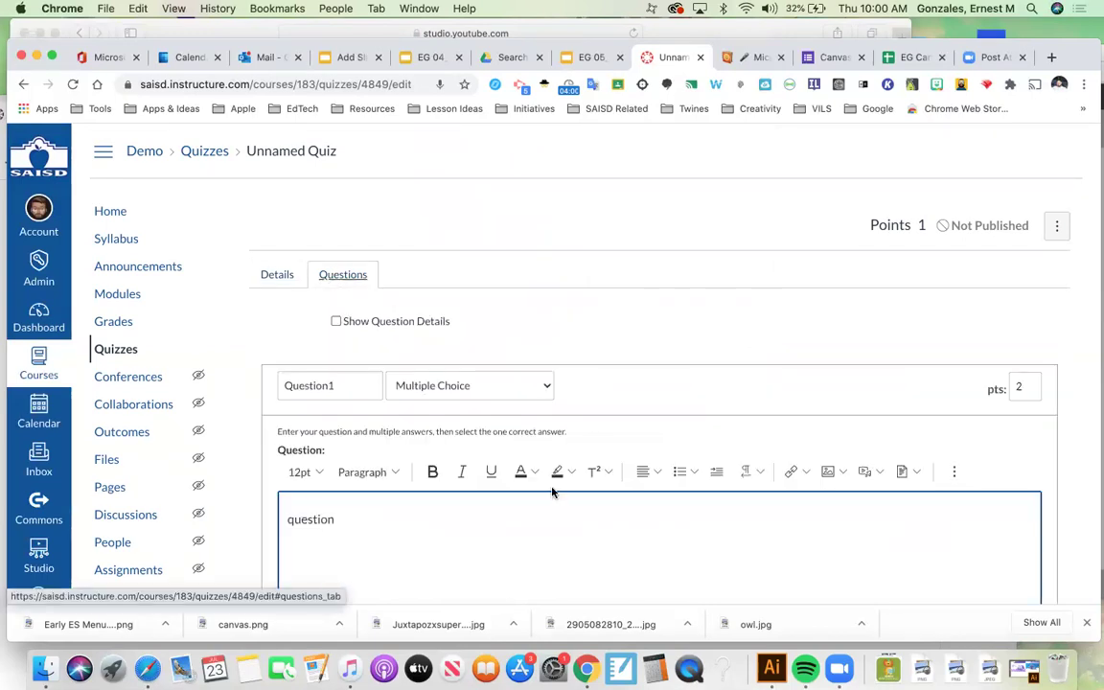
scroll(552, 490, "down", 8)
scroll(553, 491, "up", 3)
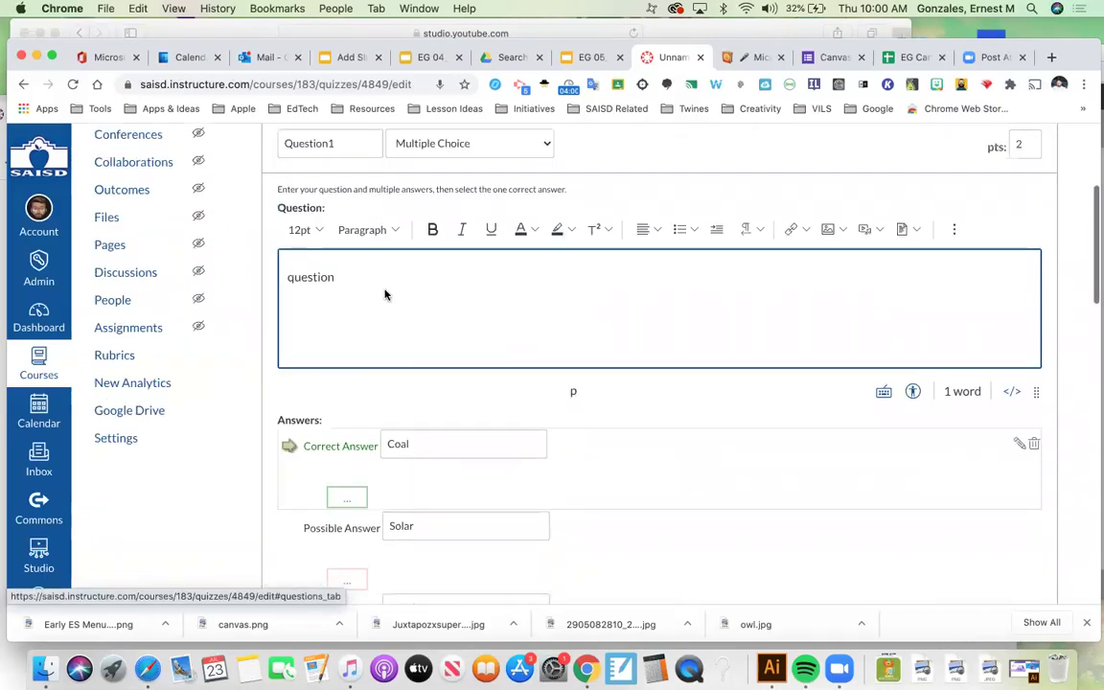
left_click(374, 276)
key("Return")
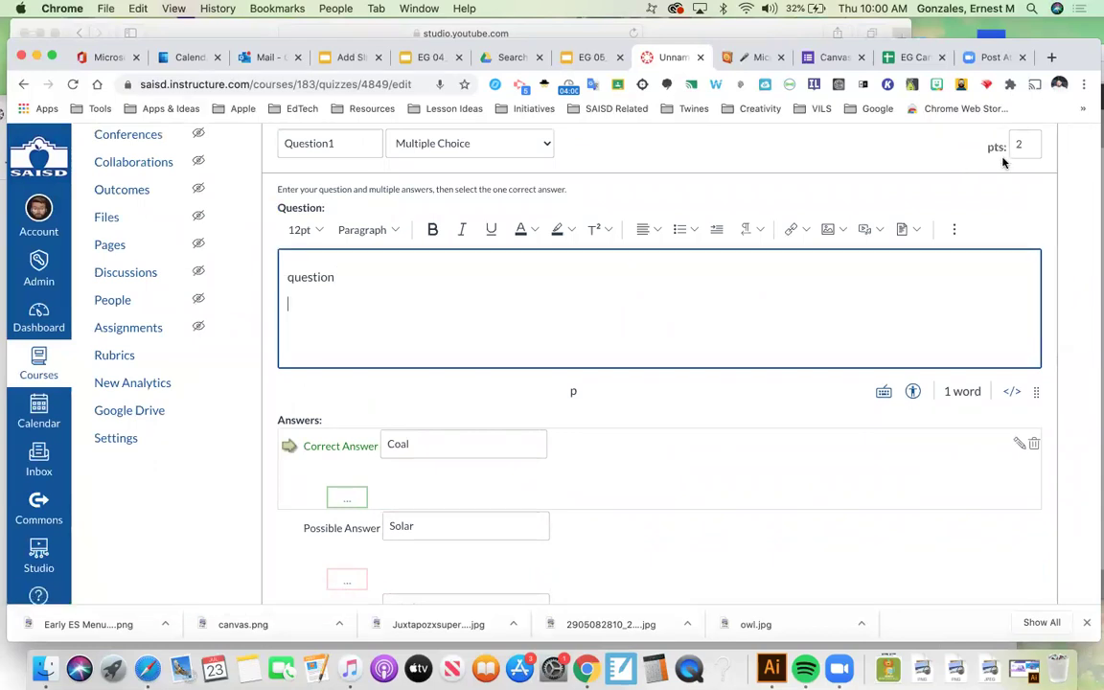
Open Google in a new browser tab and search its images for "math question"
left_click(1051, 57)
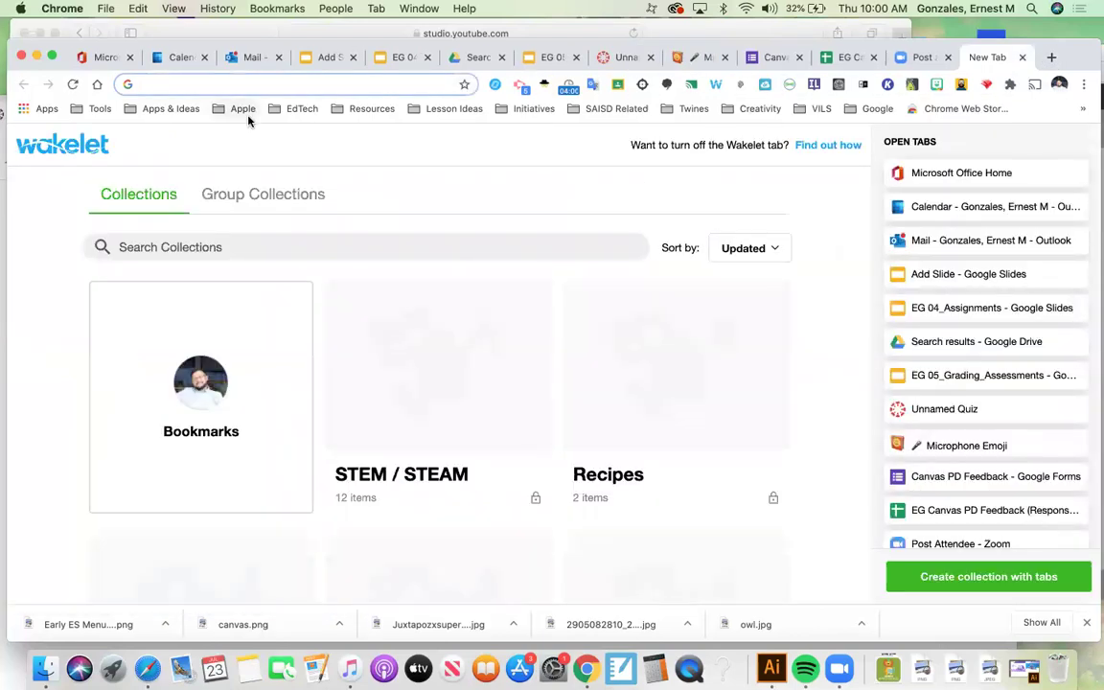
type("d")
key("BackSpace")
key("BackSpace")
type("google.com")
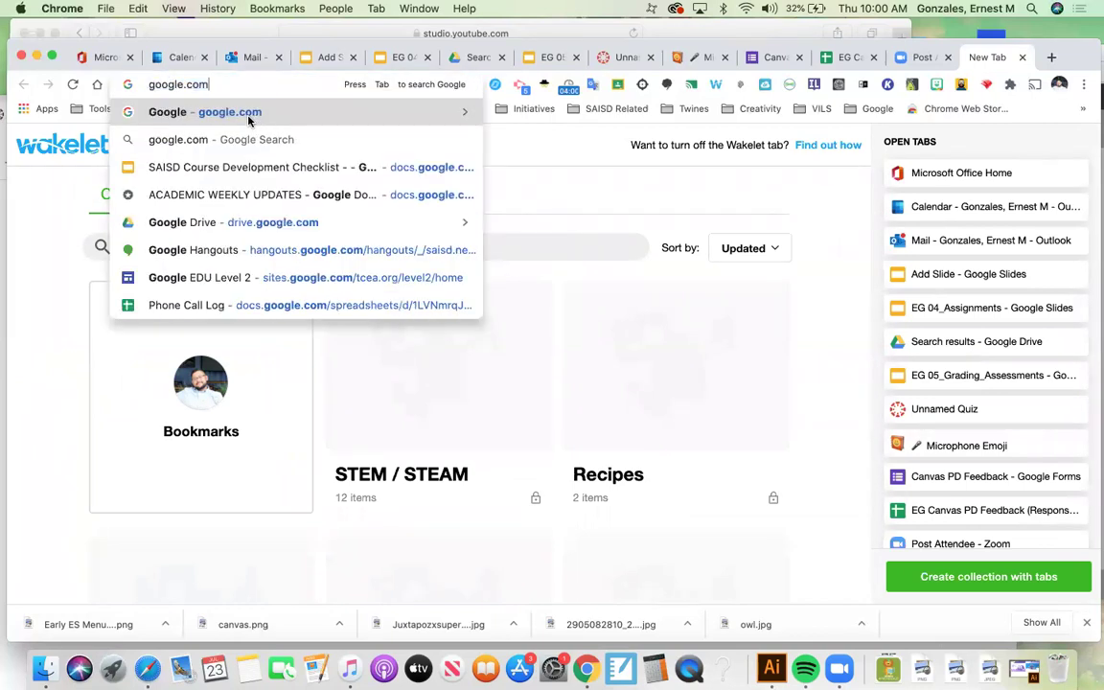
key("Return")
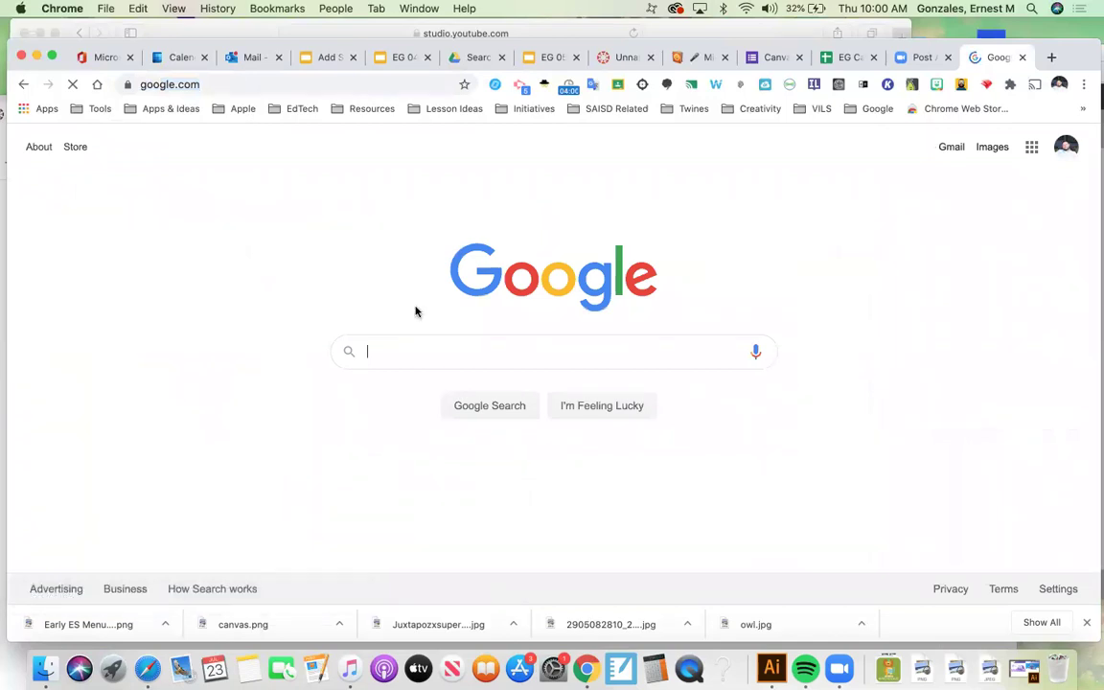
type("math question")
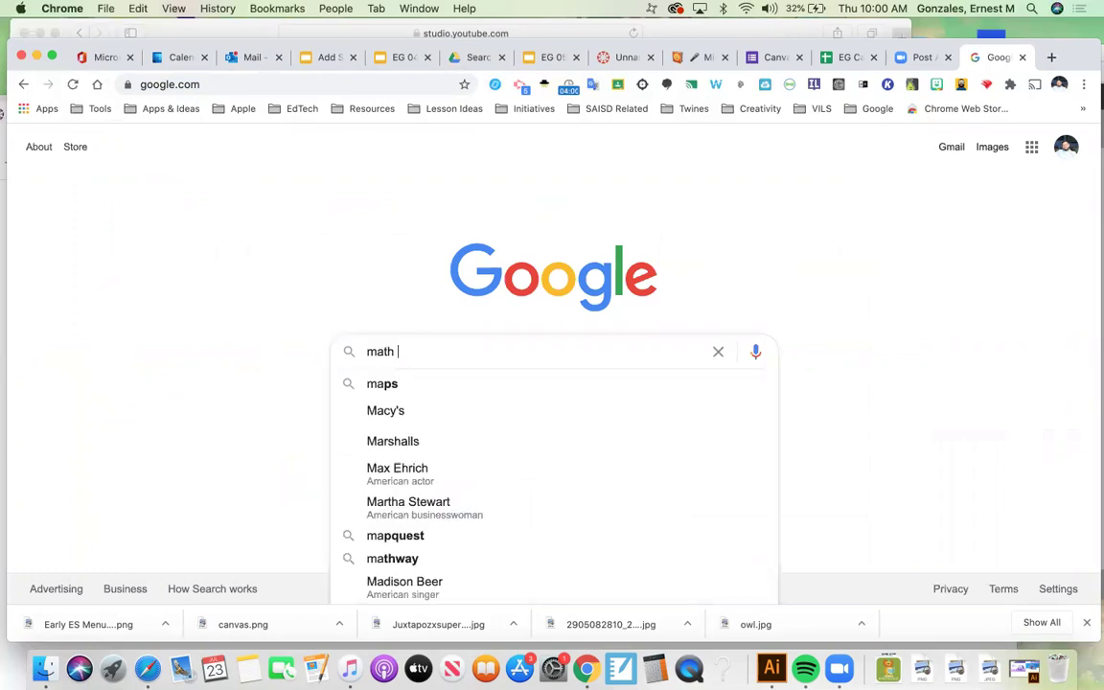
key("Return")
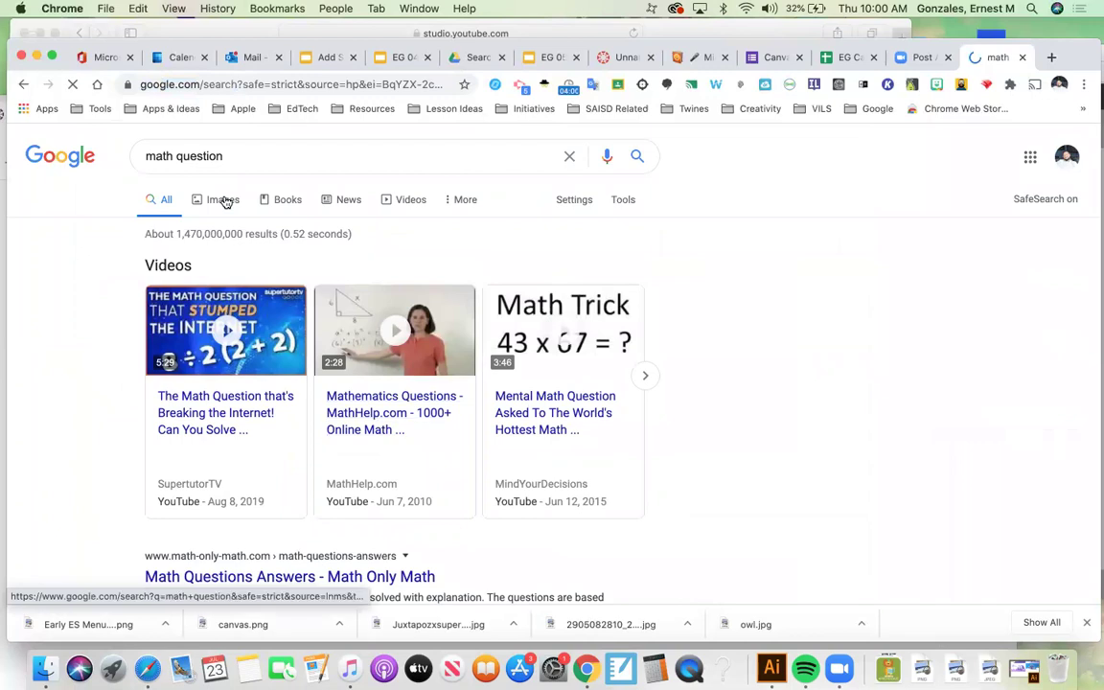
left_click(224, 201)
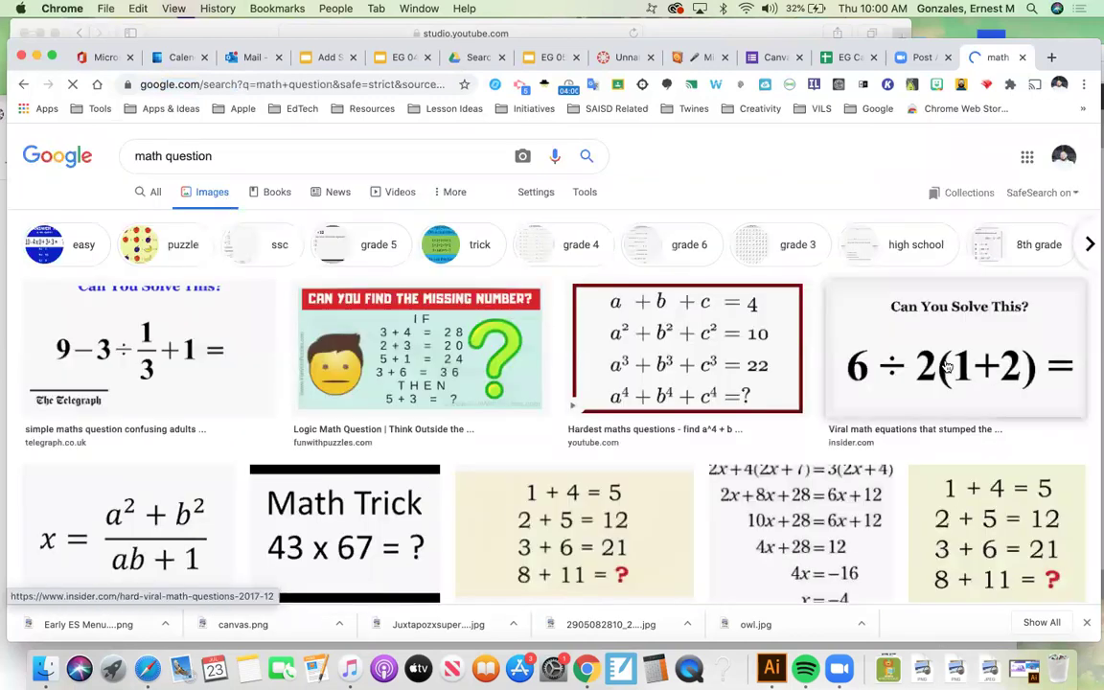
Copy the "Can You Solve This?" 6 ÷ 2(1+2) image and paste it below the text in Question1's question body in Canvas
left_click(904, 356)
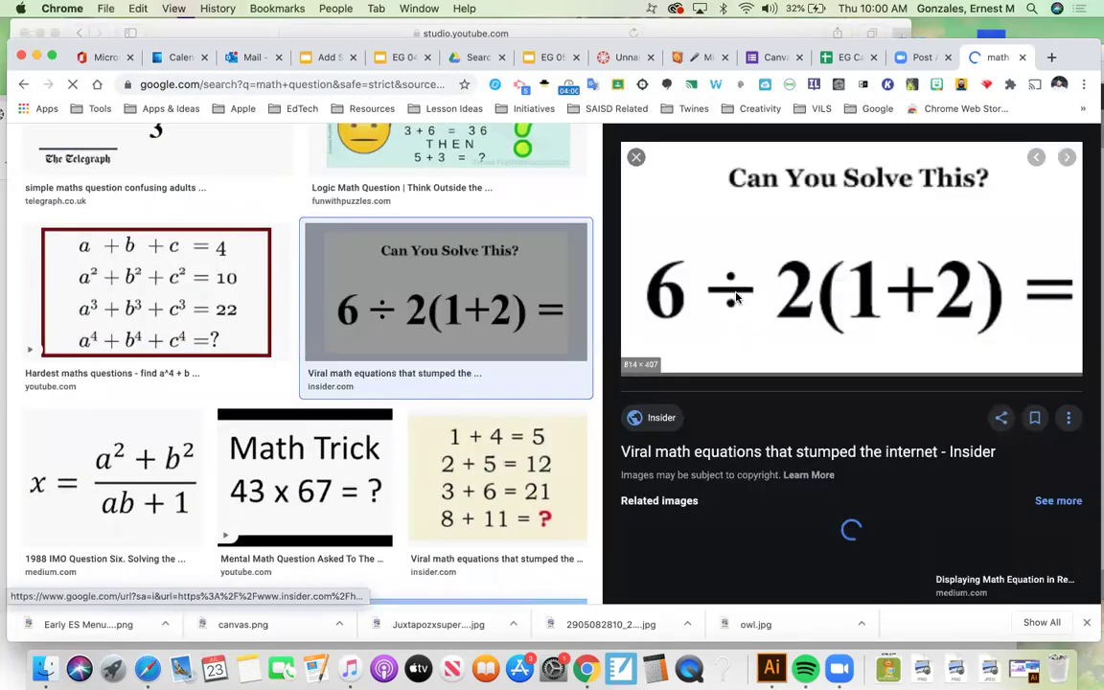
right_click(736, 298)
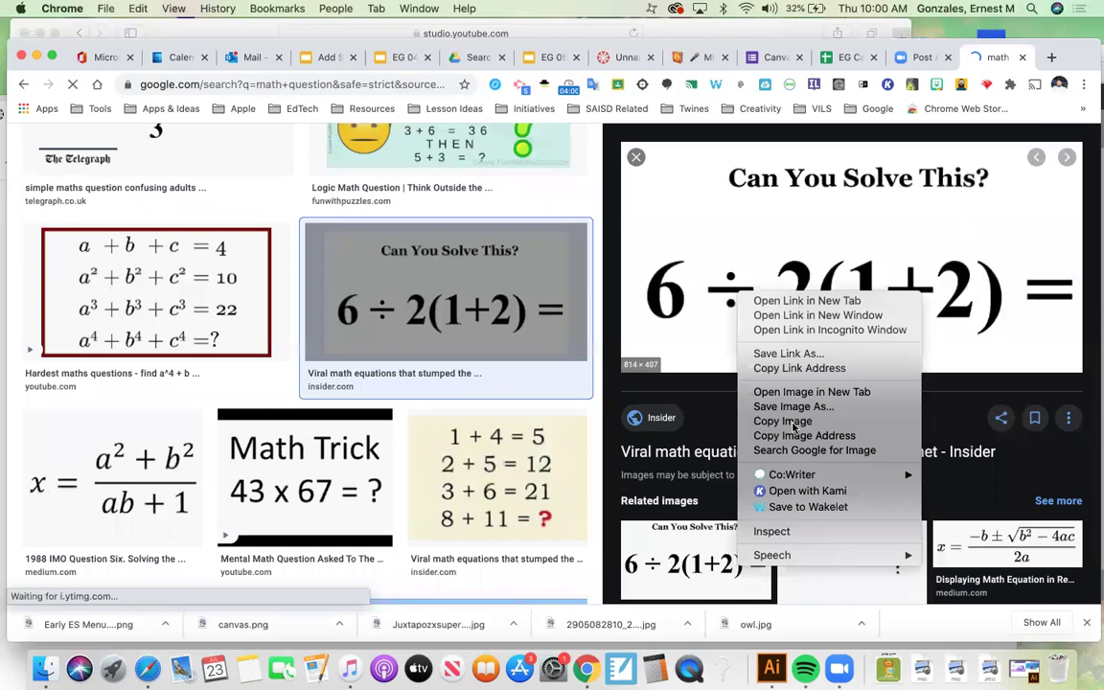
left_click(794, 422)
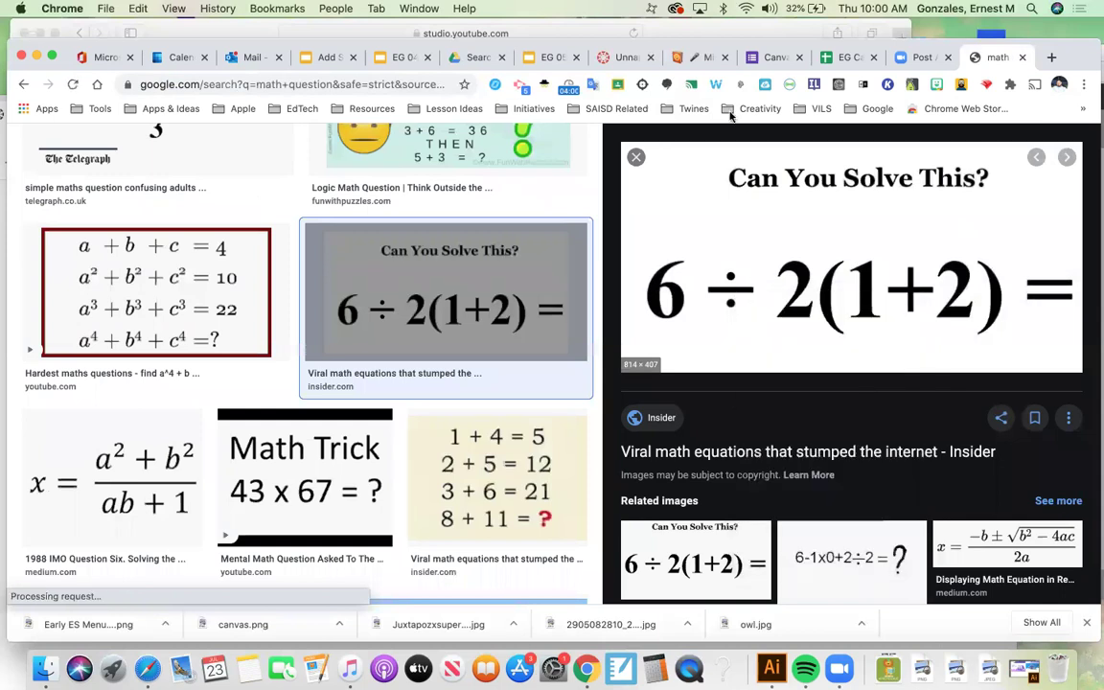
left_click(623, 56)
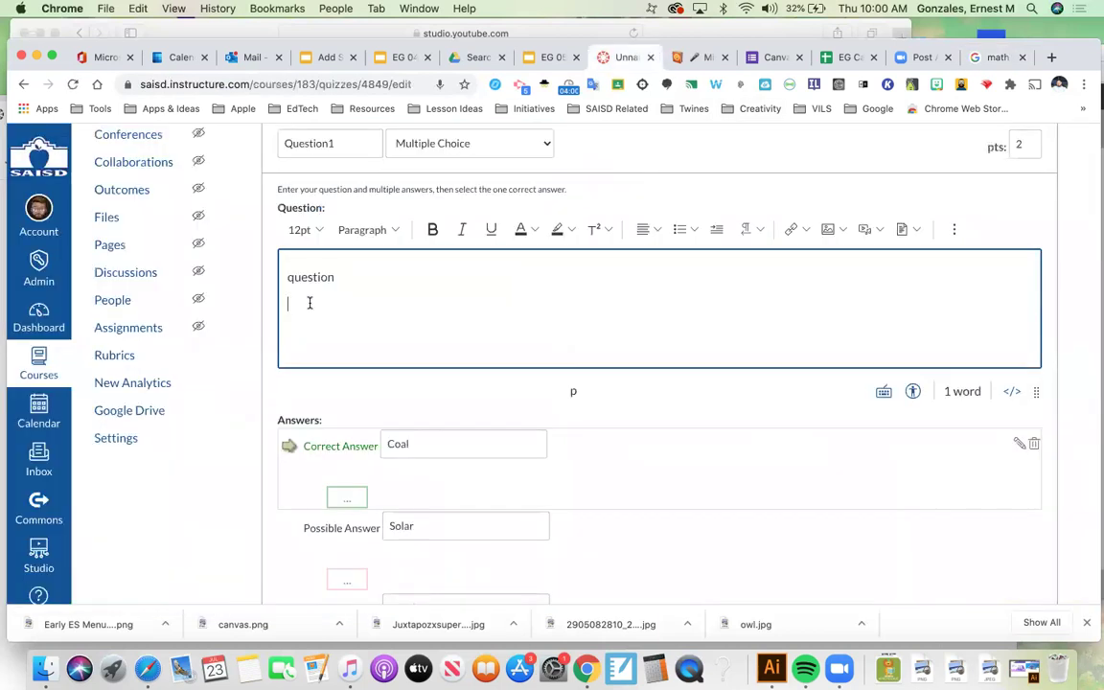
key("super+v")
scroll(695, 303, "down", 1)
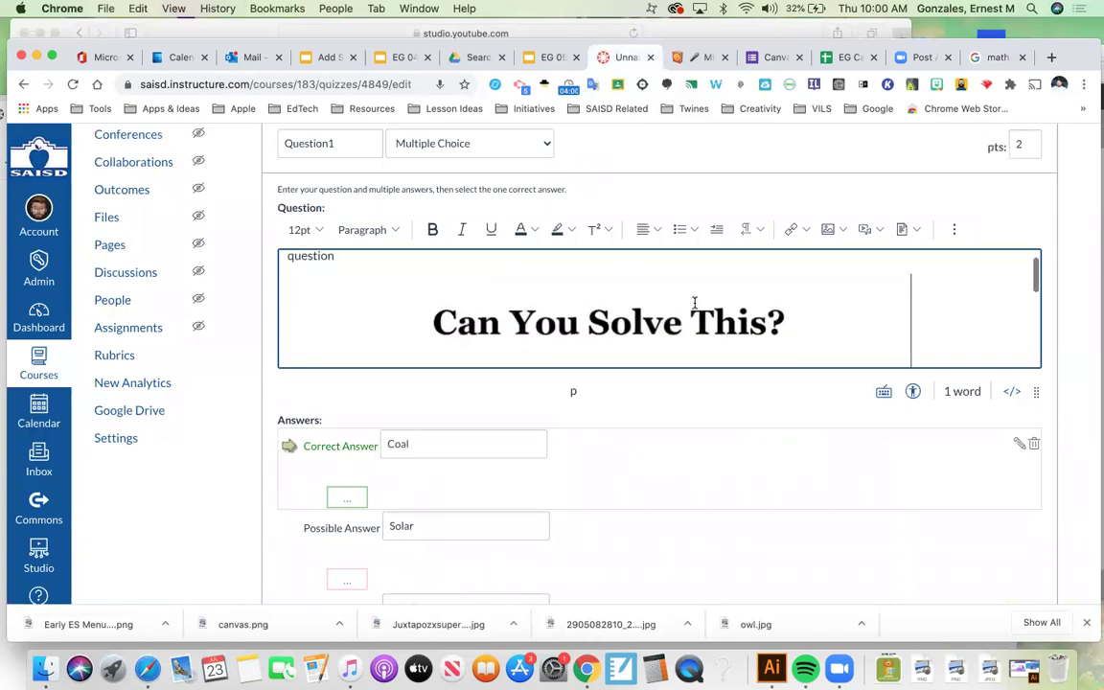
Examine the pasted equation image and its source link in the question body's HTML code, then return to the visual editor
left_click(795, 343)
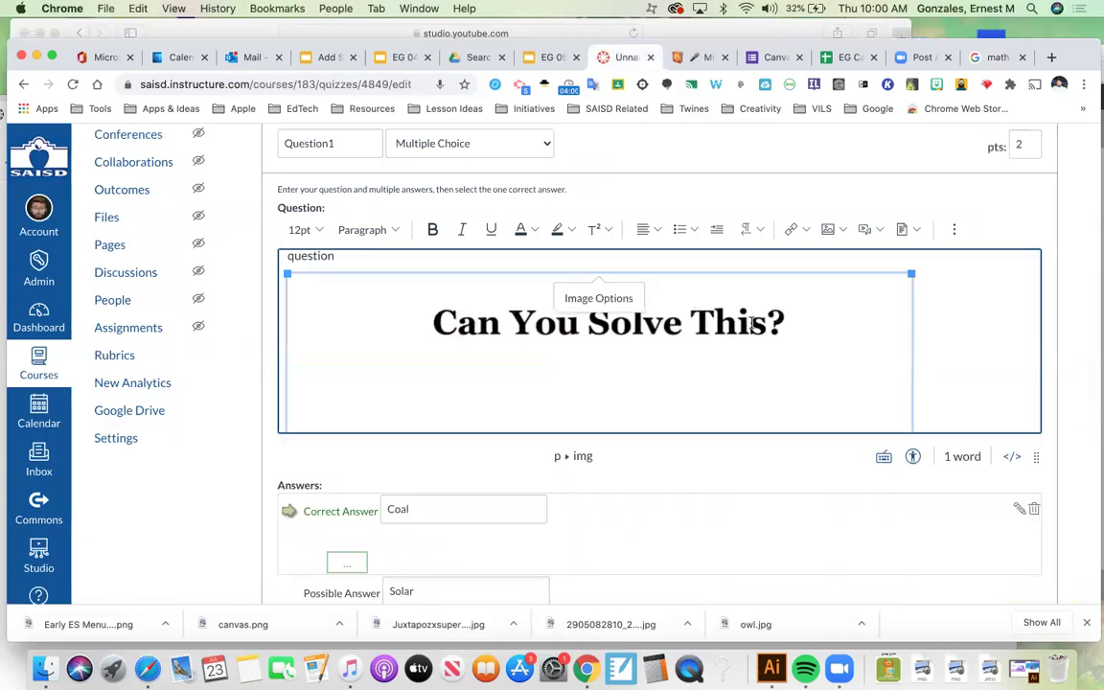
scroll(819, 341, "down", 1)
scroll(818, 342, "down", 3)
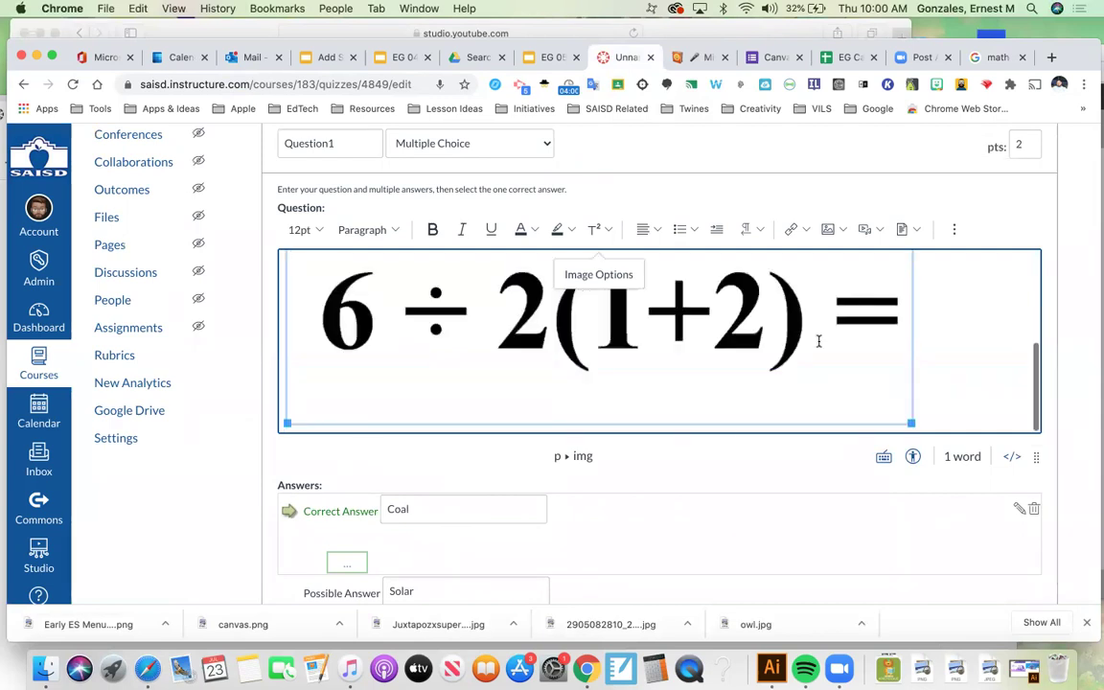
scroll(819, 341, "up", 2)
scroll(819, 342, "up", 1)
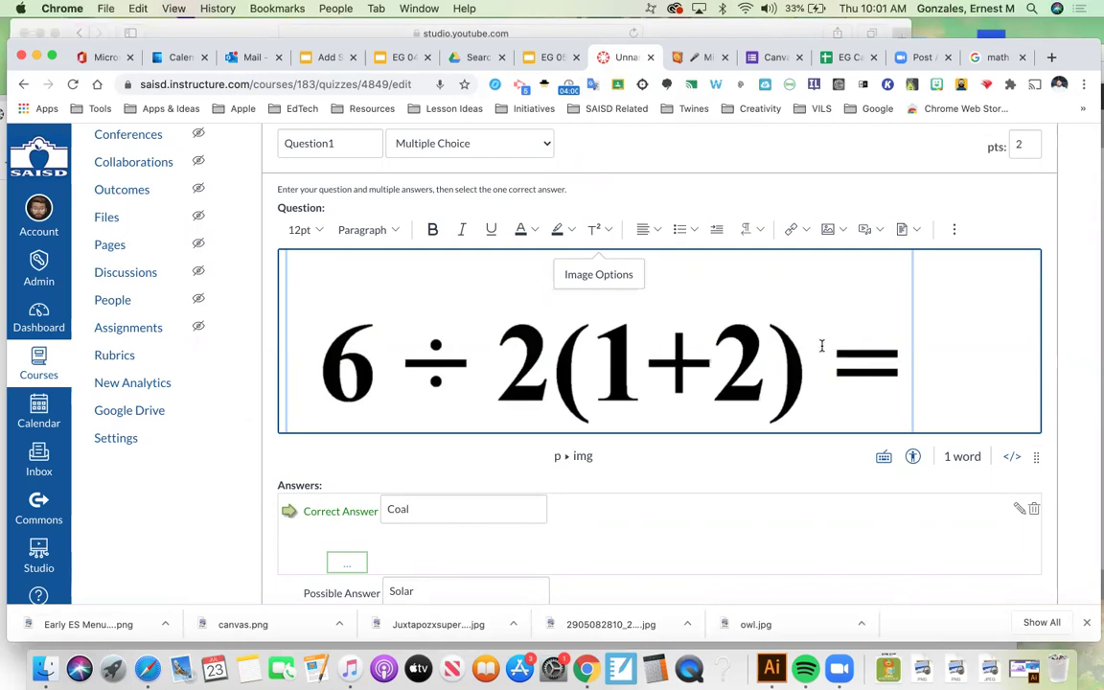
left_click(1013, 460)
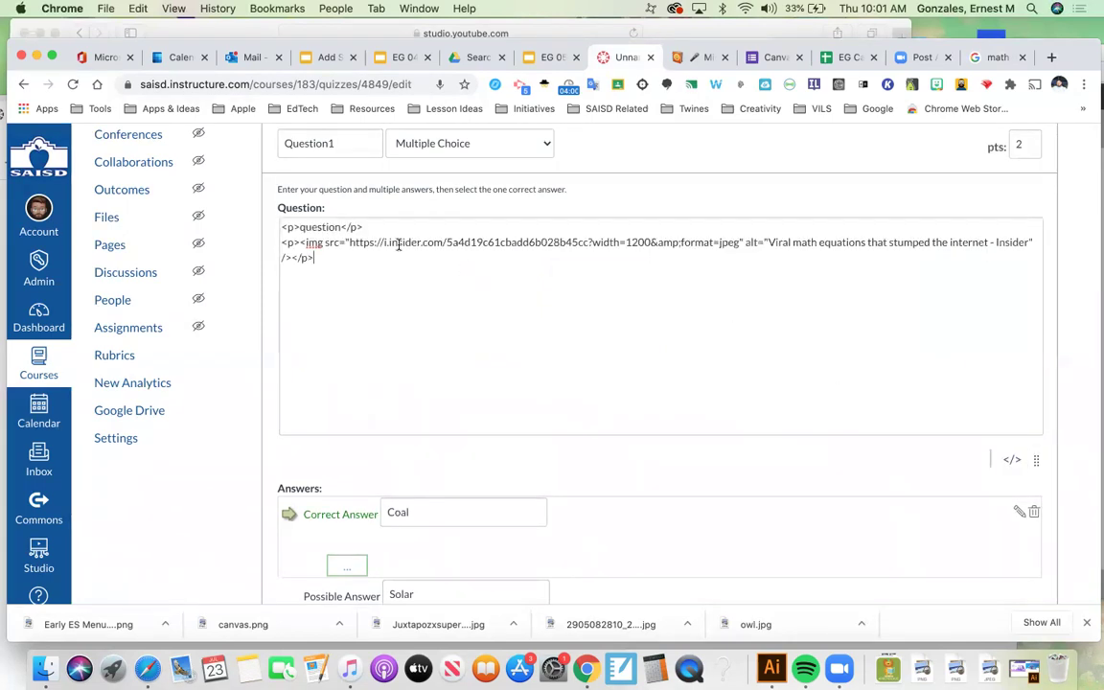
left_click_drag(387, 242, 649, 247)
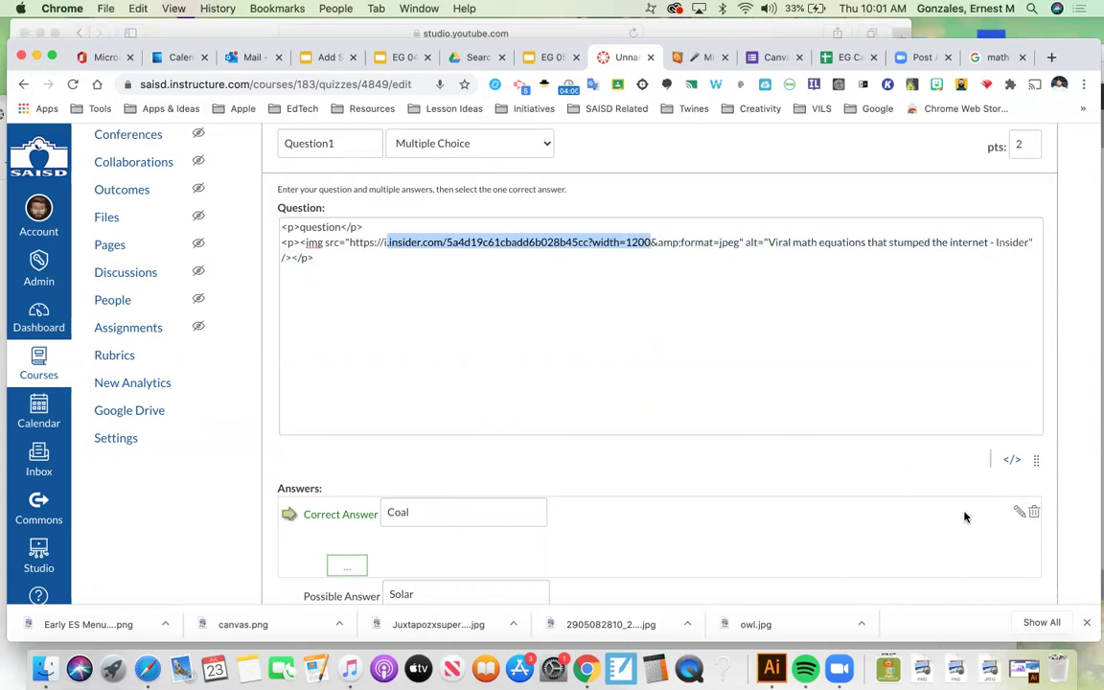
left_click(1011, 460)
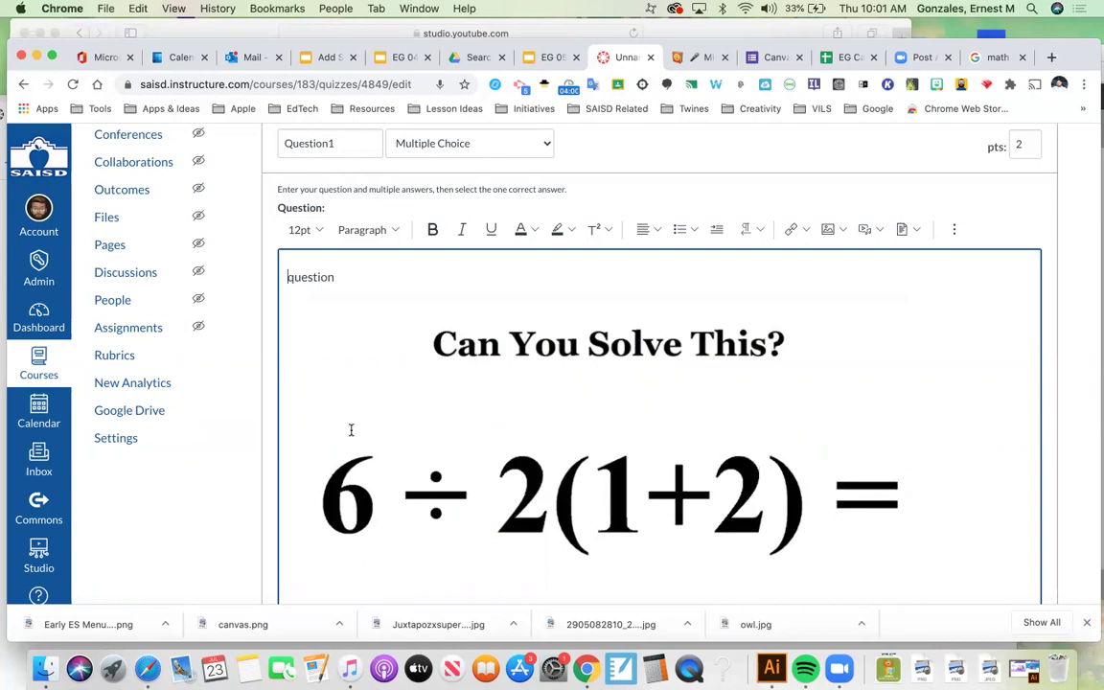
Cancel editing the quiz without saving and view its summary page
scroll(215, 460, "down", 10)
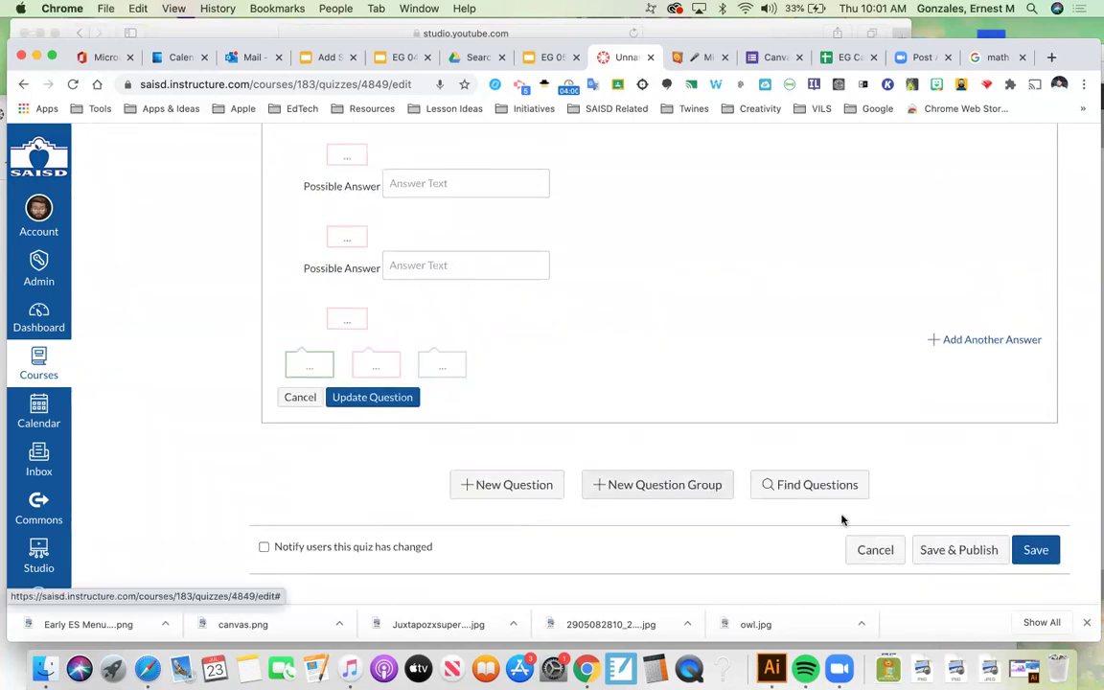
left_click(879, 553)
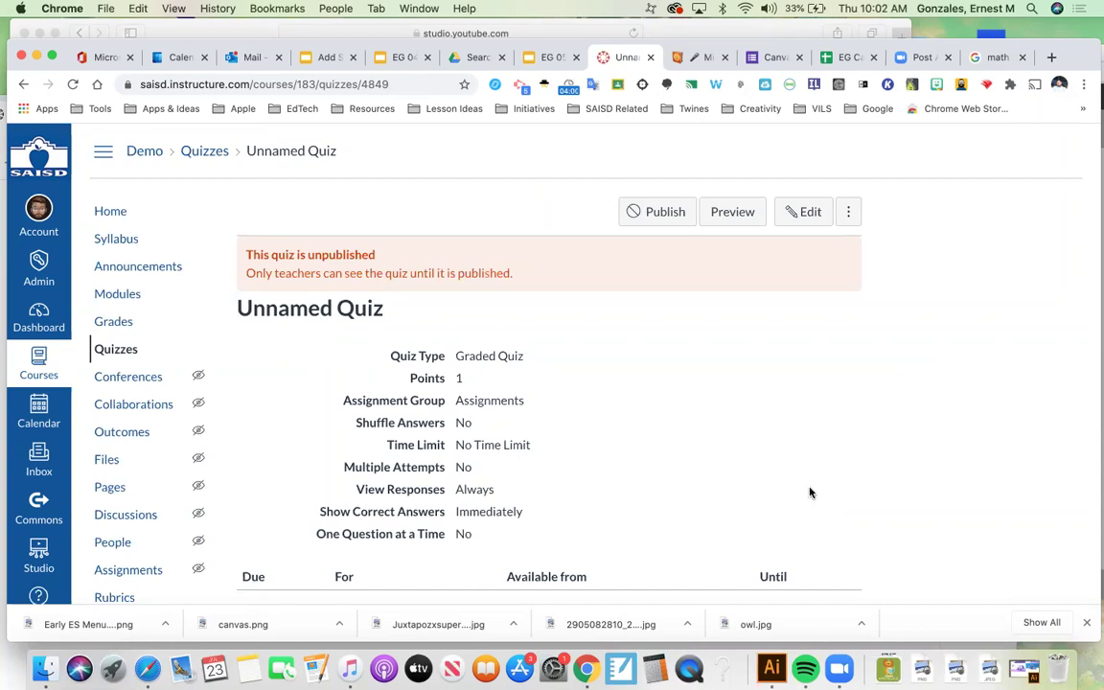
scroll(810, 493, "down", 3)
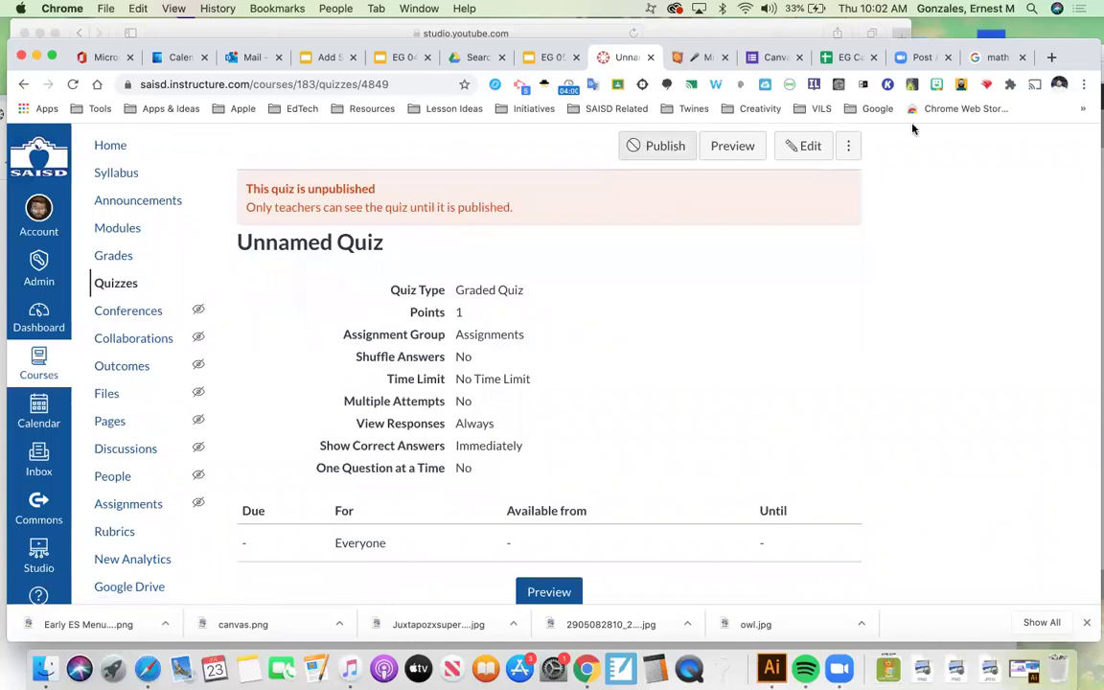
left_click_drag(1055, 61, 1067, 39)
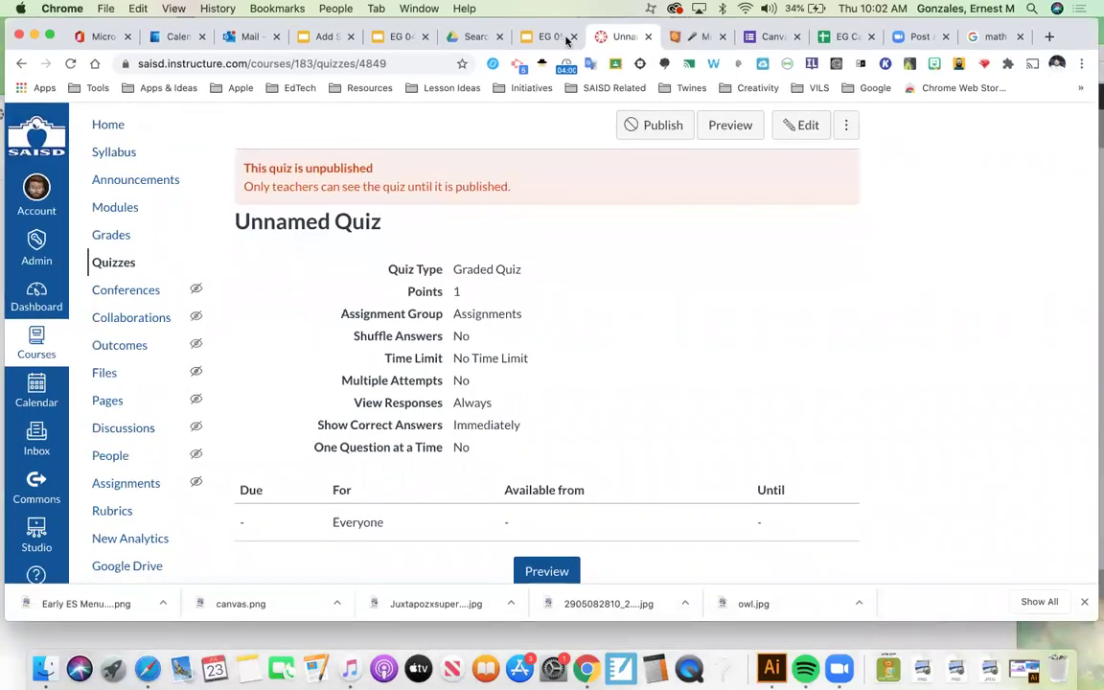
Switch to the EG 05_Grading_Assessments presentation in Google Slides and show the Question Groups slide
left_click(522, 36)
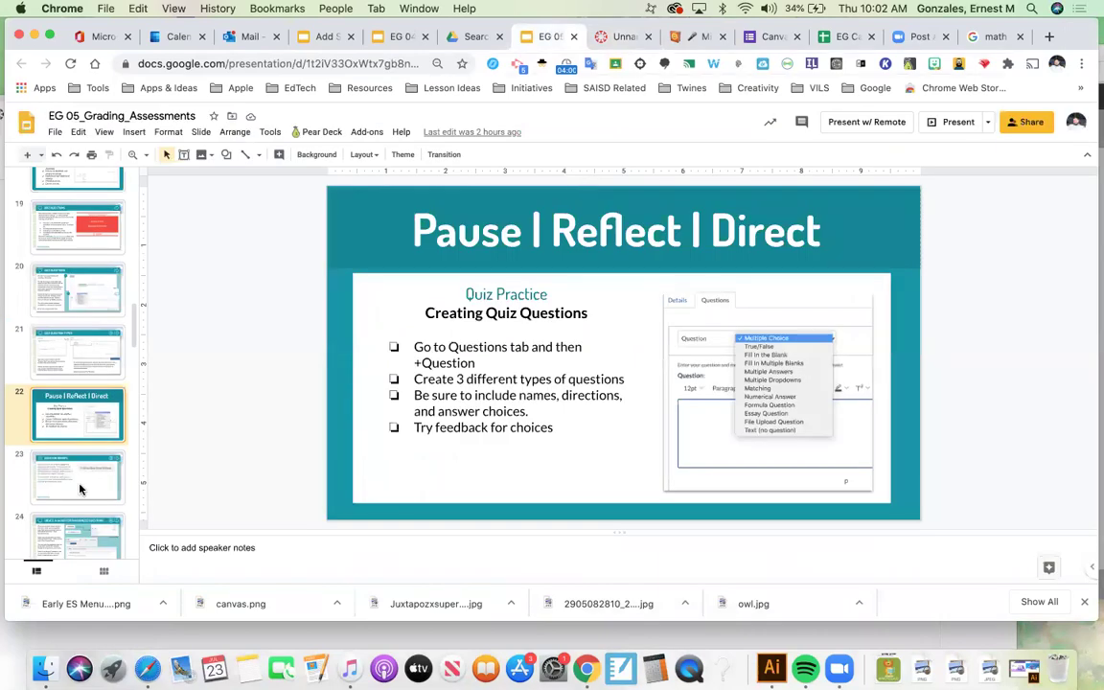
left_click(80, 490)
scroll(80, 489, "down", 3)
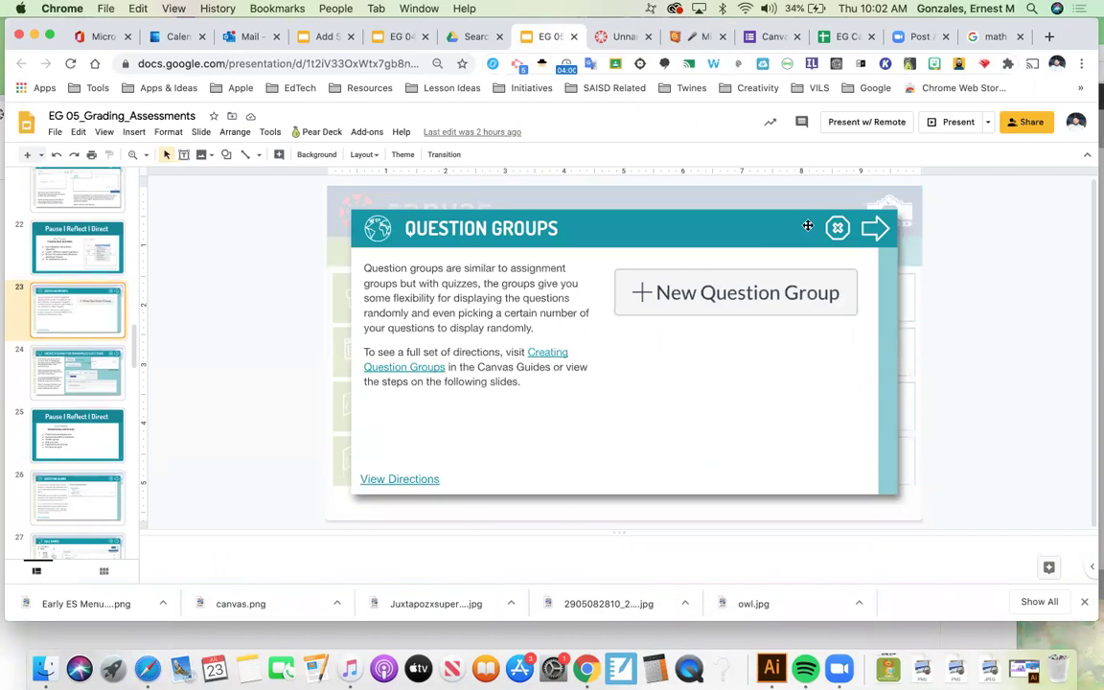
Return to the unnamed quiz in Canvas, publish it, and open the course's list of quizzes
left_click_drag(1081, 71, 1083, 123)
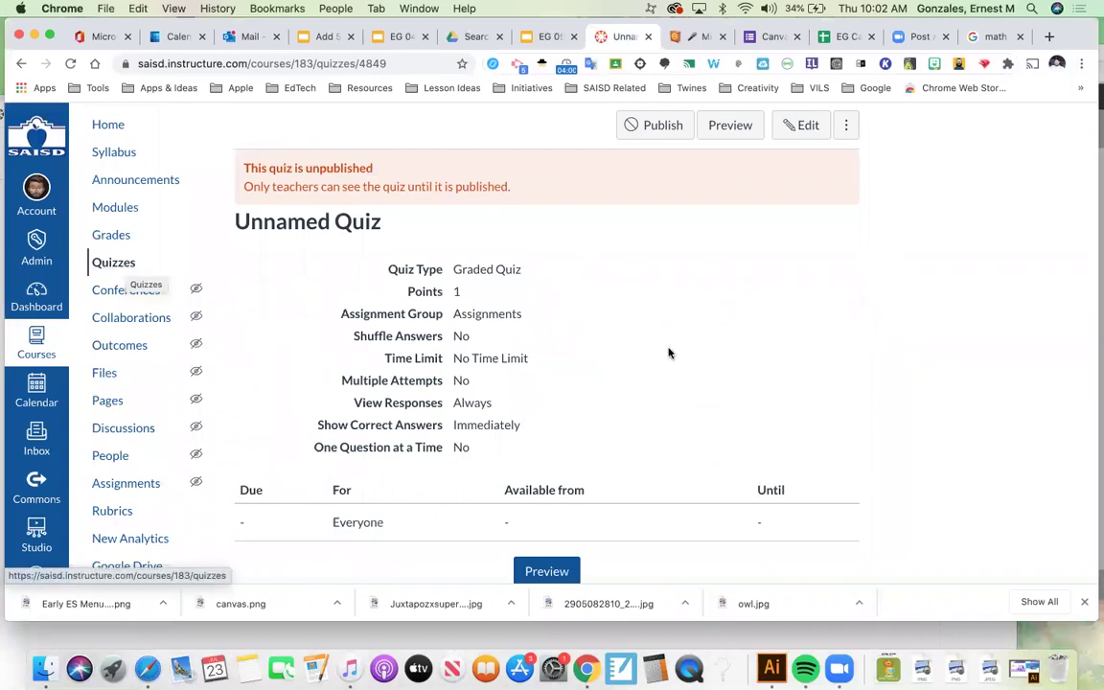
scroll(769, 388, "down", 1)
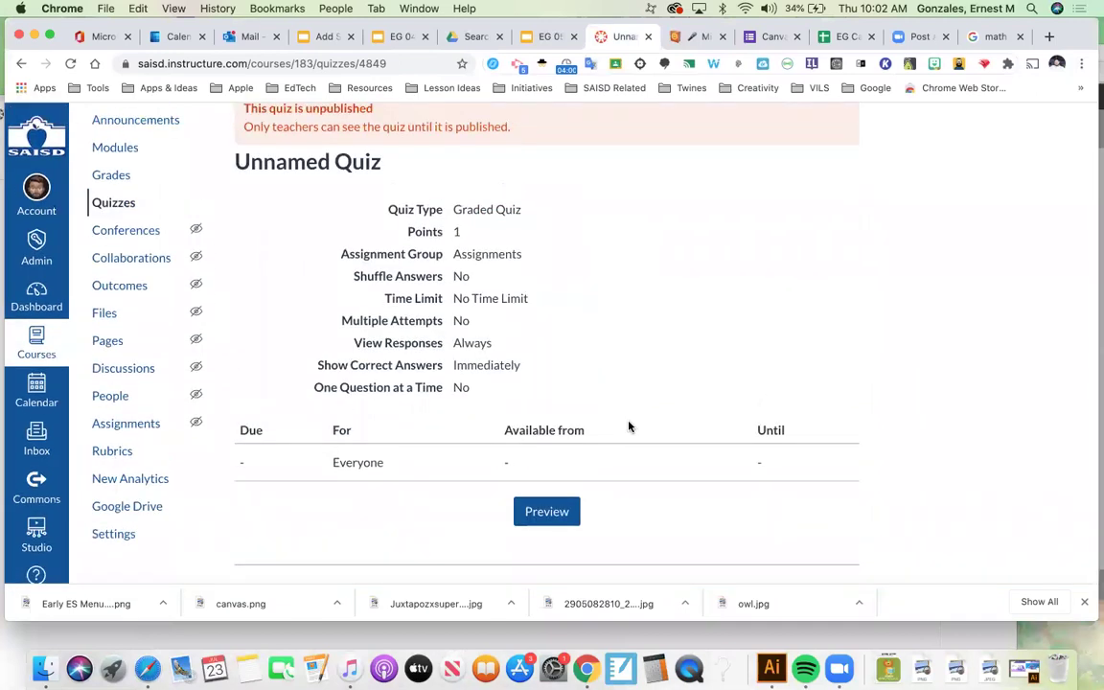
scroll(628, 424, "up", 3)
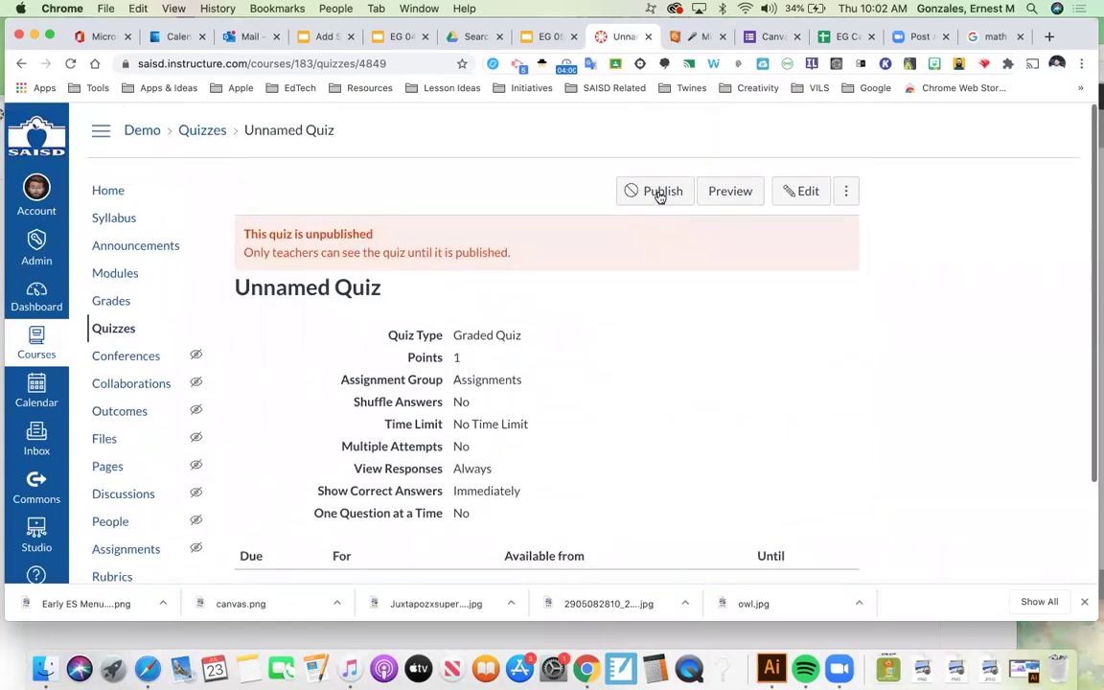
left_click(657, 193)
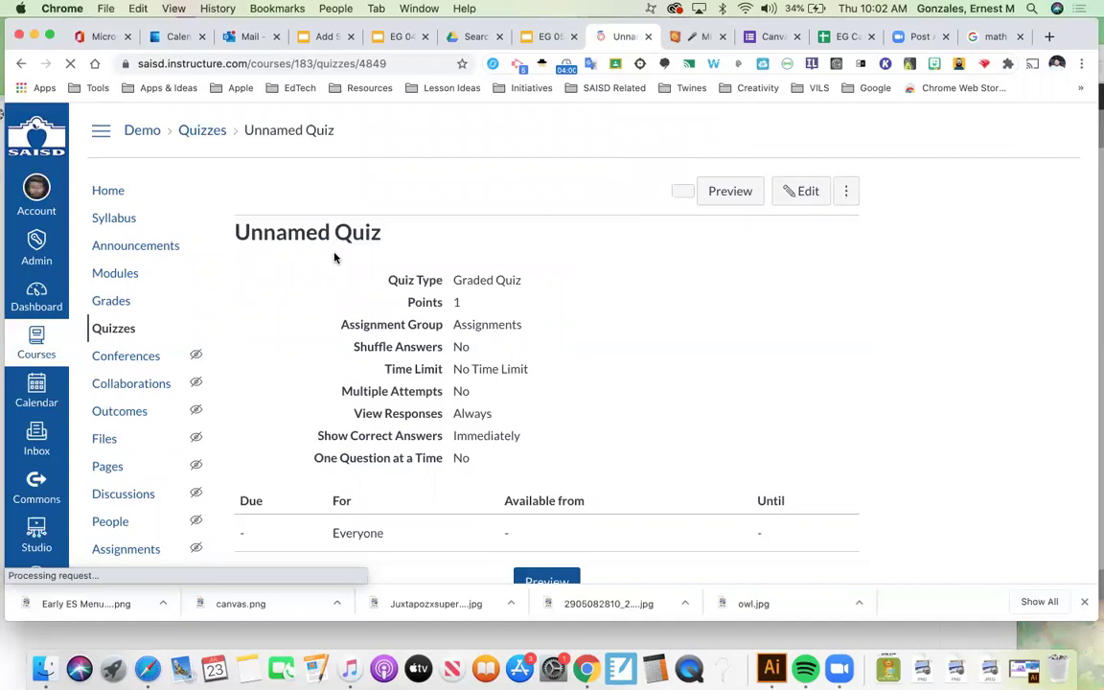
left_click(116, 331)
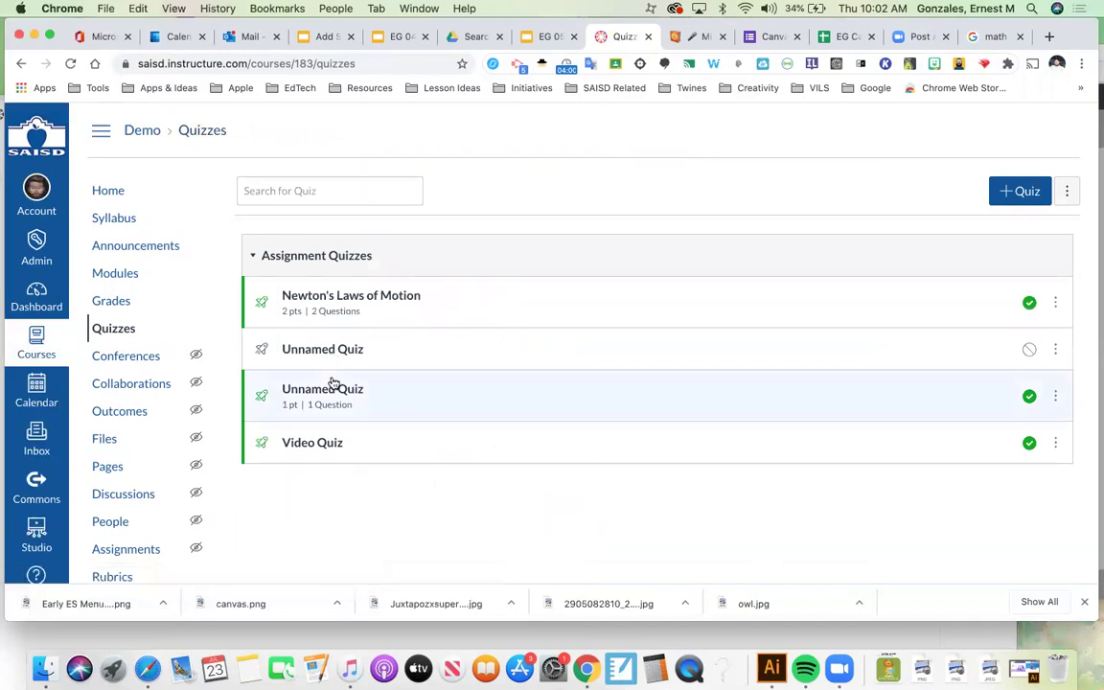
Add the published Unnamed Quiz, second of that name, to the Unit 1: Introduction & Force and Motion module
left_click(111, 277)
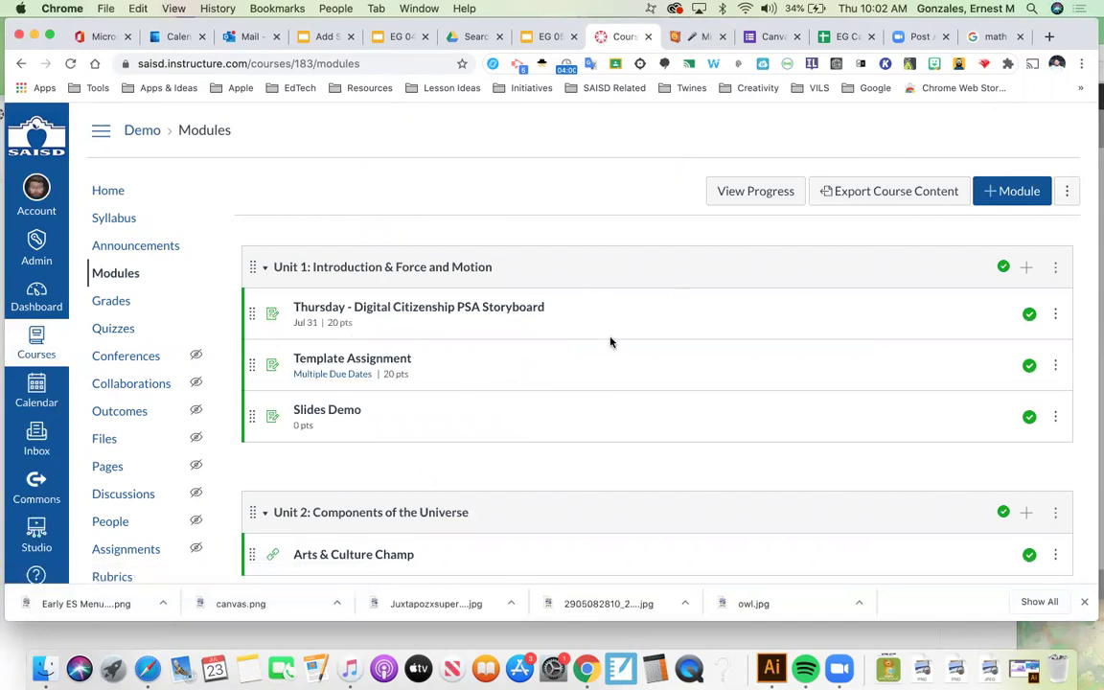
left_click(1026, 268)
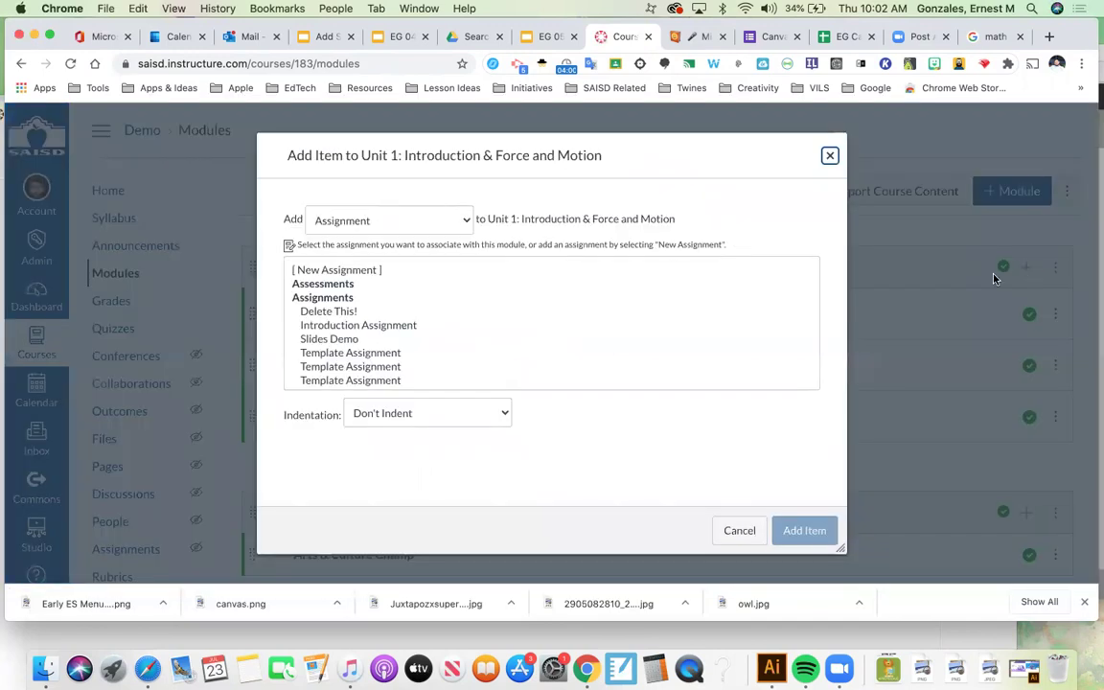
left_click(458, 223)
left_click(444, 236)
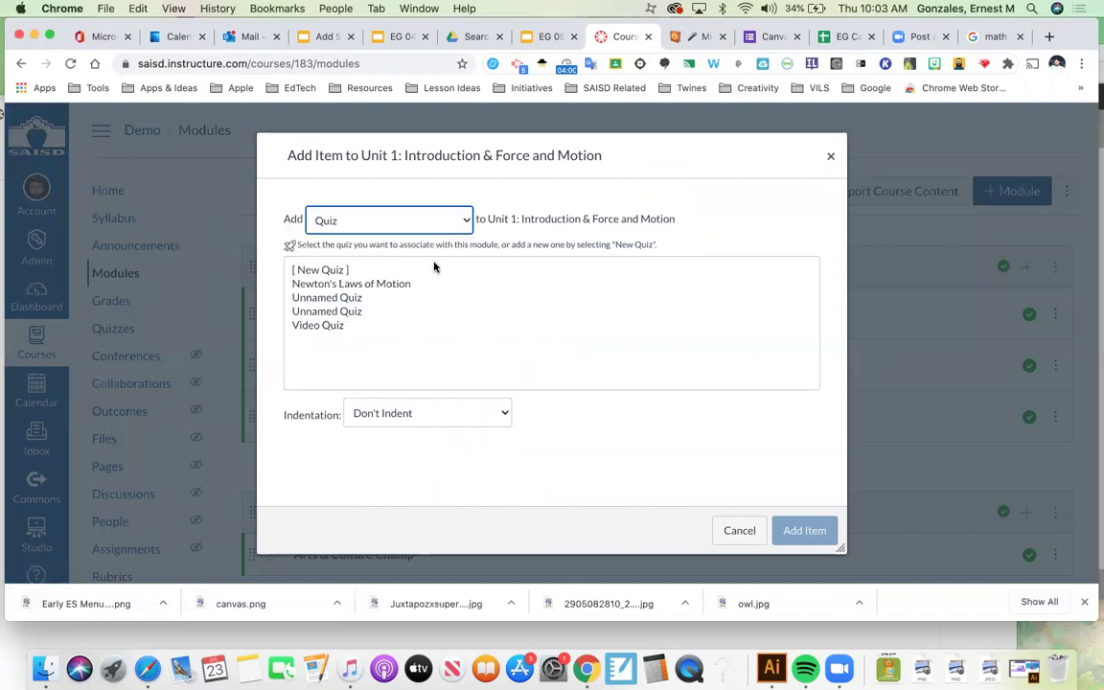
left_click(337, 314)
left_click(803, 531)
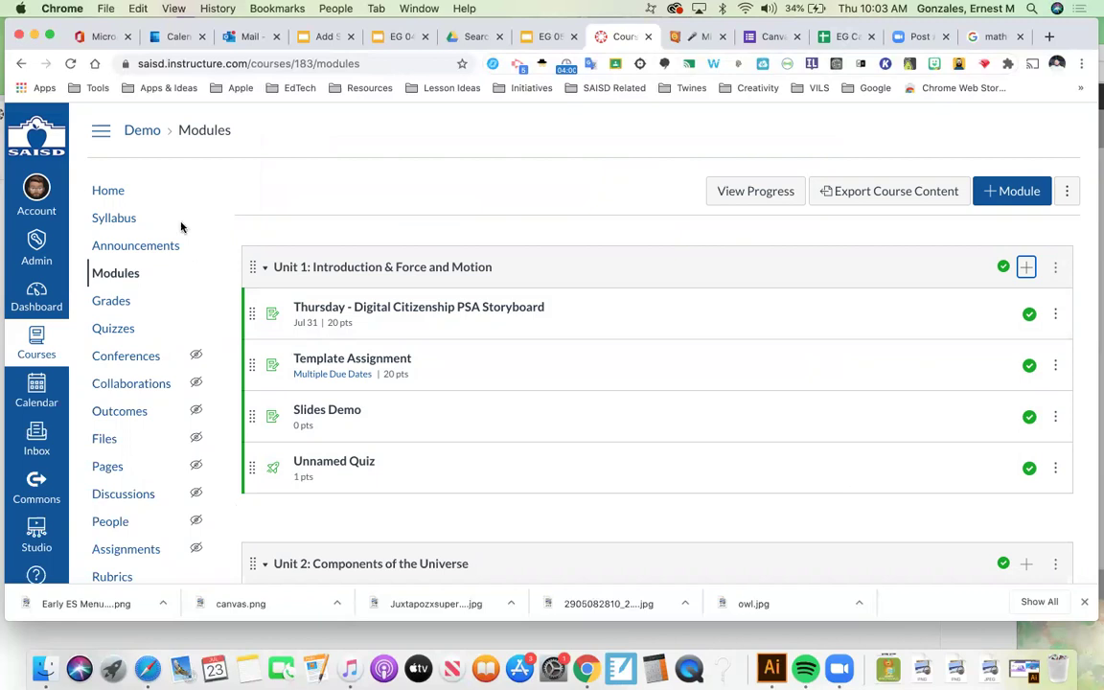
Start a new quiz item for the Unit 1: Introduction & Force and Motion module, named enlednwkled, in the Assignments group
left_click(1026, 268)
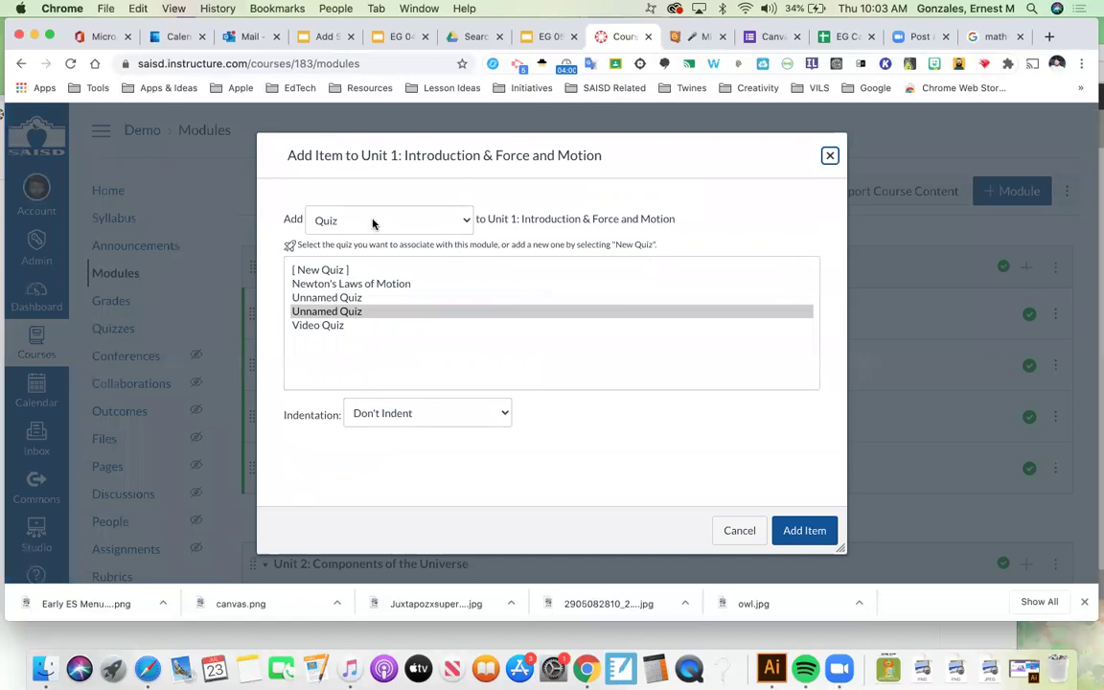
left_click(325, 272)
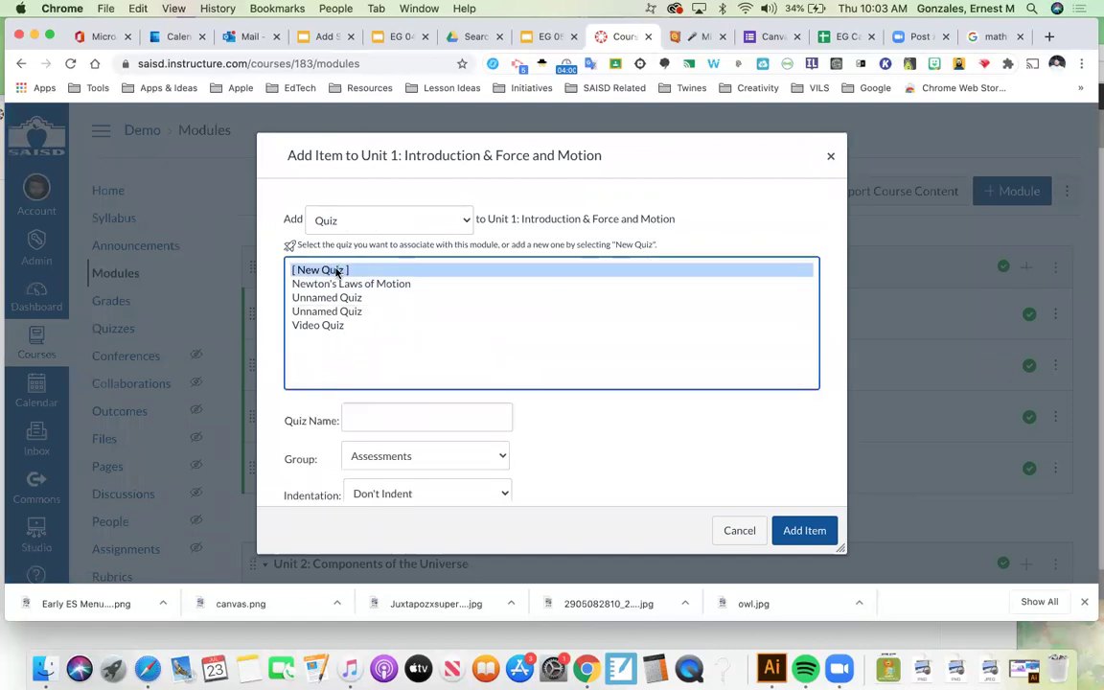
left_click(384, 419)
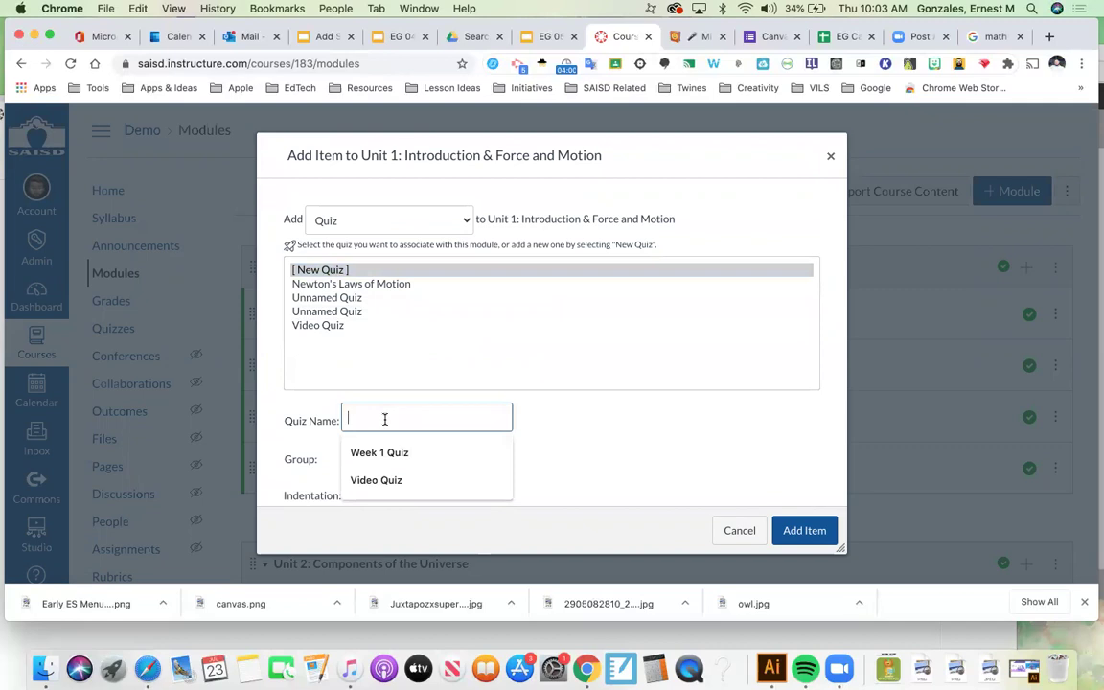
type("enlednwkled")
scroll(617, 437, "down", 1)
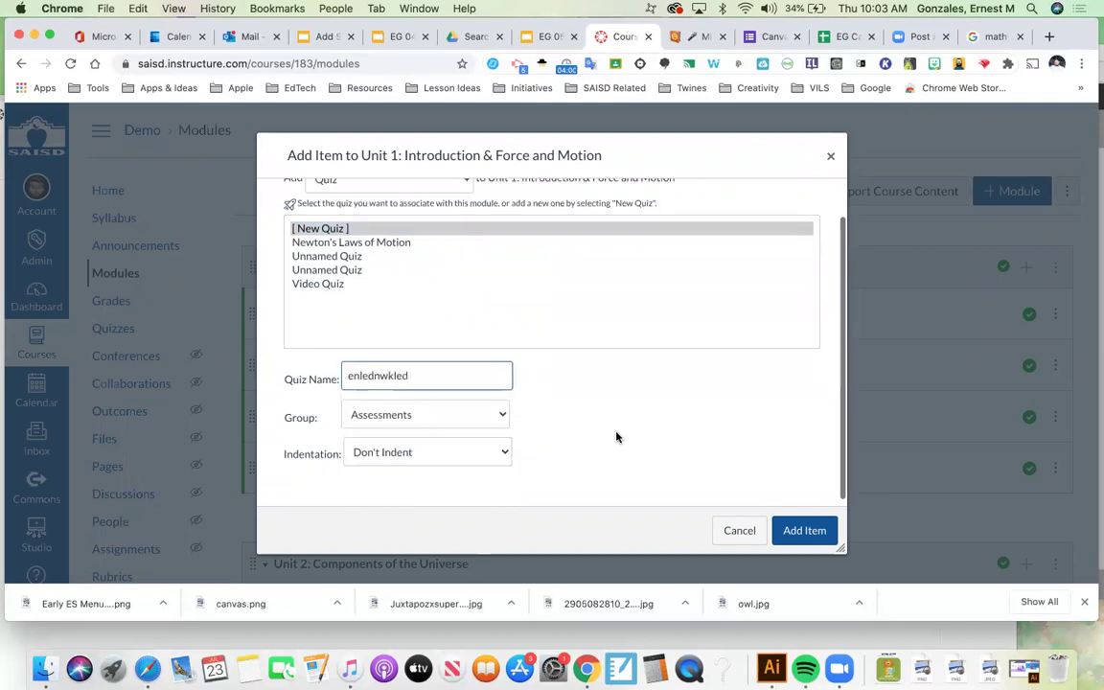
key("Tab")
key("space")
key("Down")
key("Return")
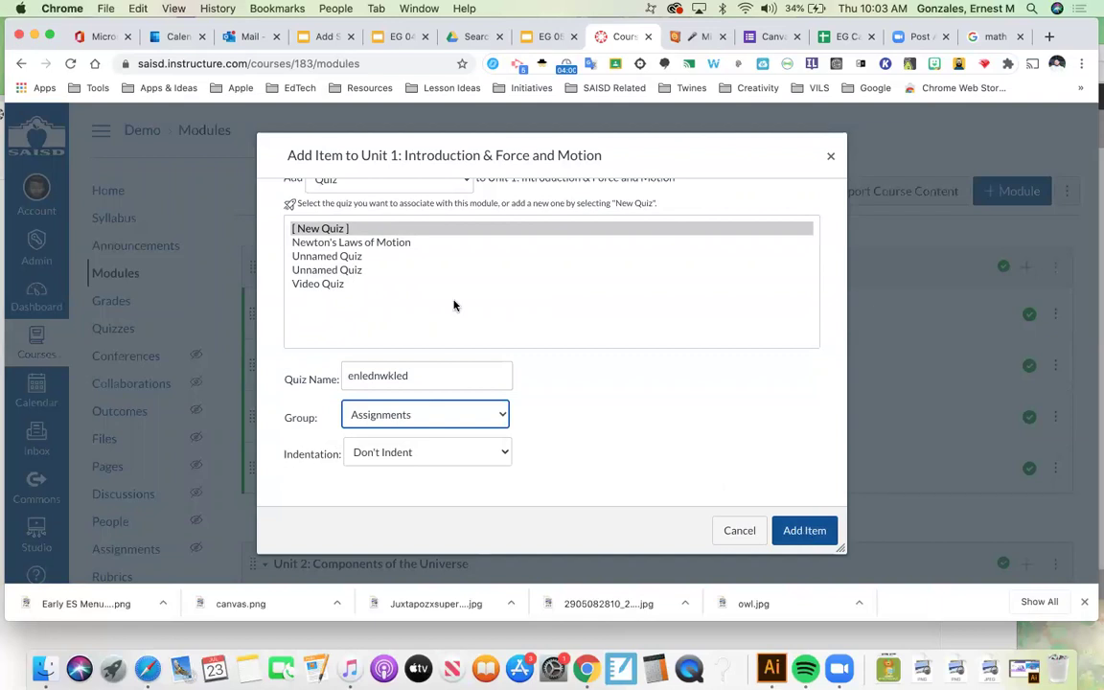
Rename the new quiz as delete and add it to the Unit 1 module
scroll(454, 305, "up", 1)
left_click(353, 219)
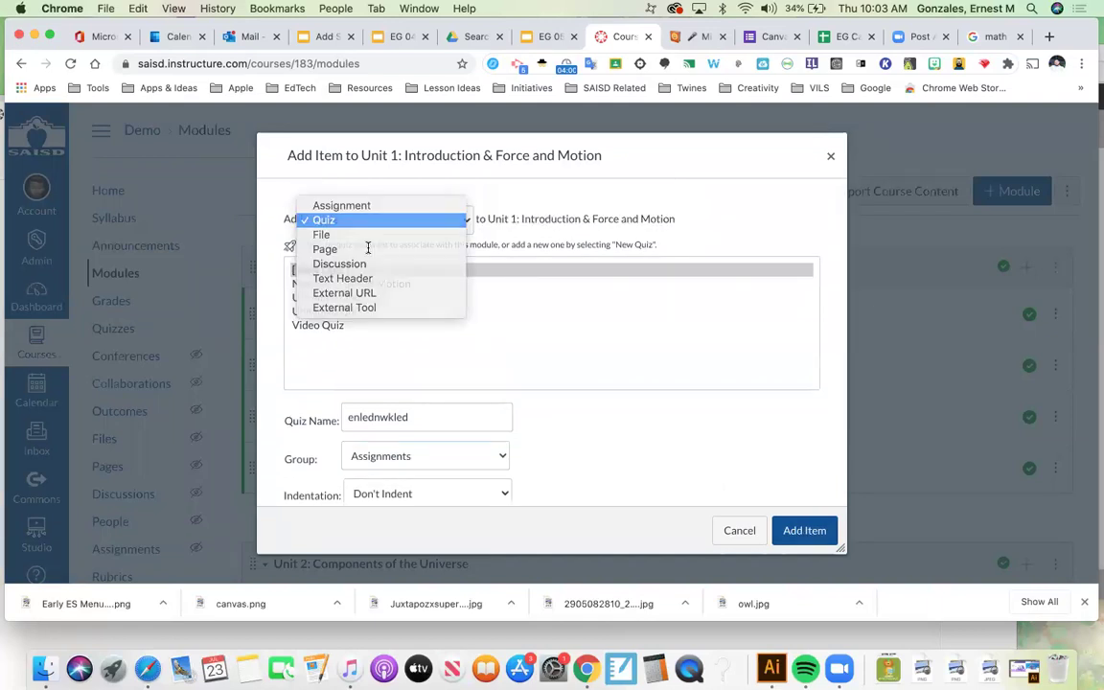
left_click(414, 410)
left_click_drag(409, 419, 308, 419)
type("delete")
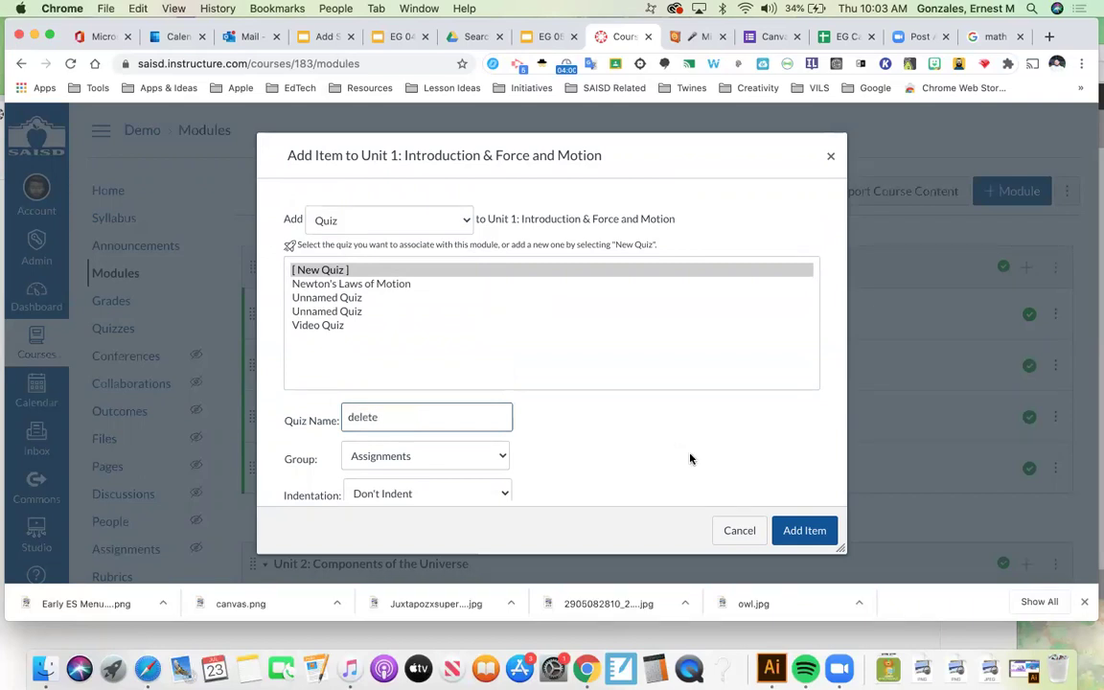
left_click(804, 530)
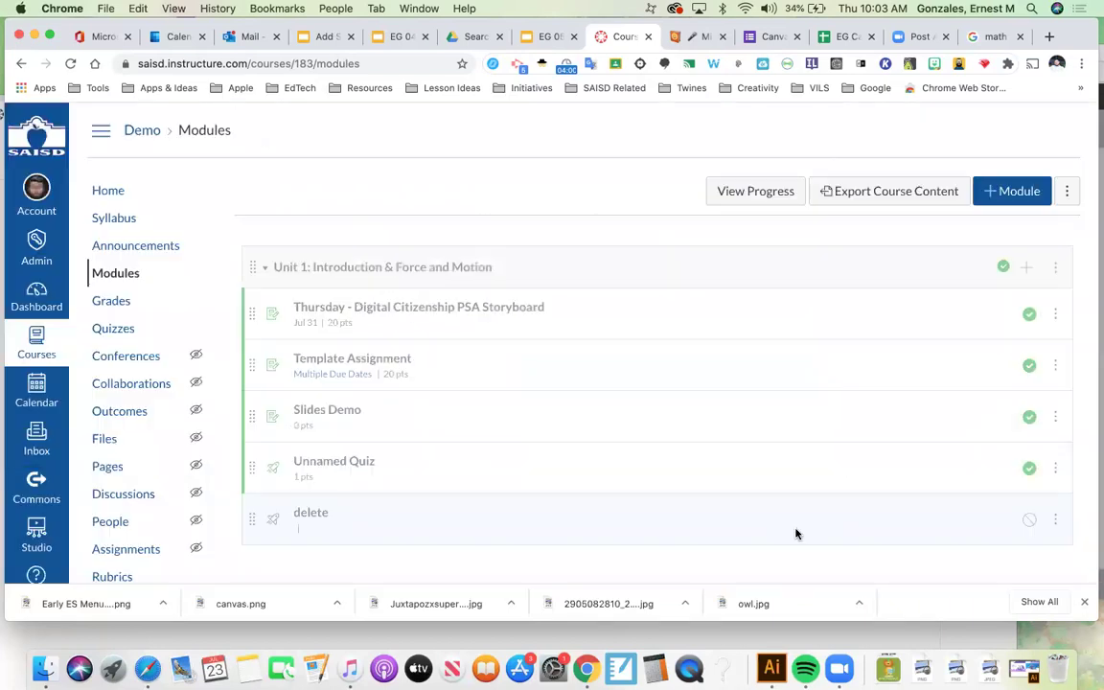
View the delete quiz's summary page from the module, and switch to the EG 05_Grading_Assessments presentation in Google Slides
scroll(591, 461, "down", 3)
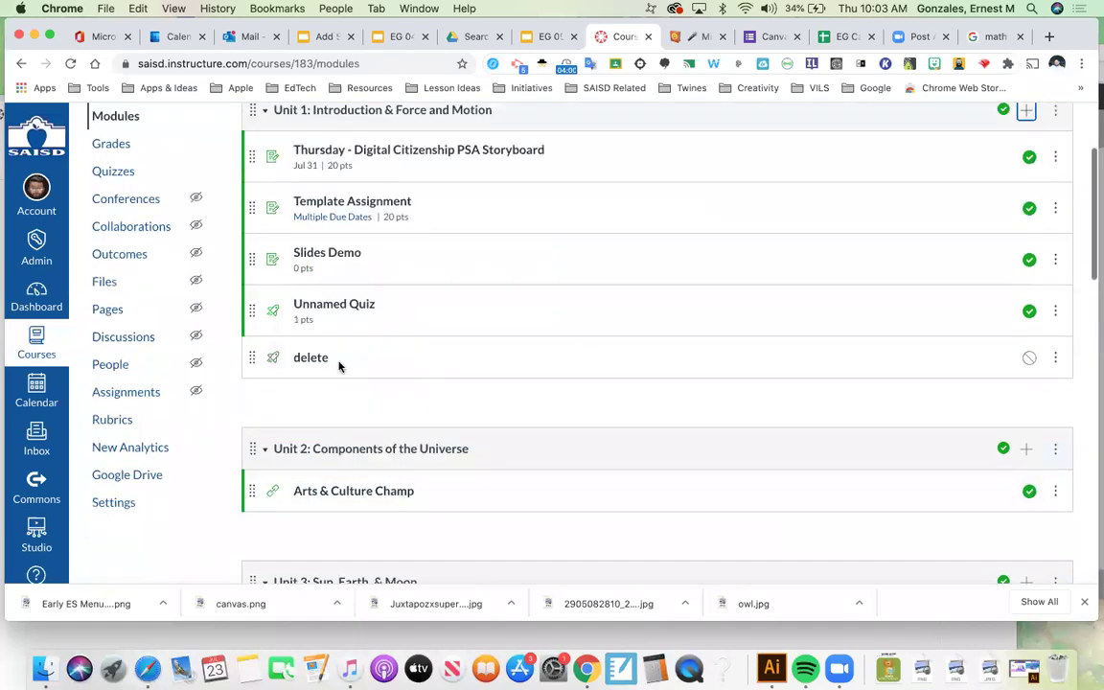
left_click(318, 360)
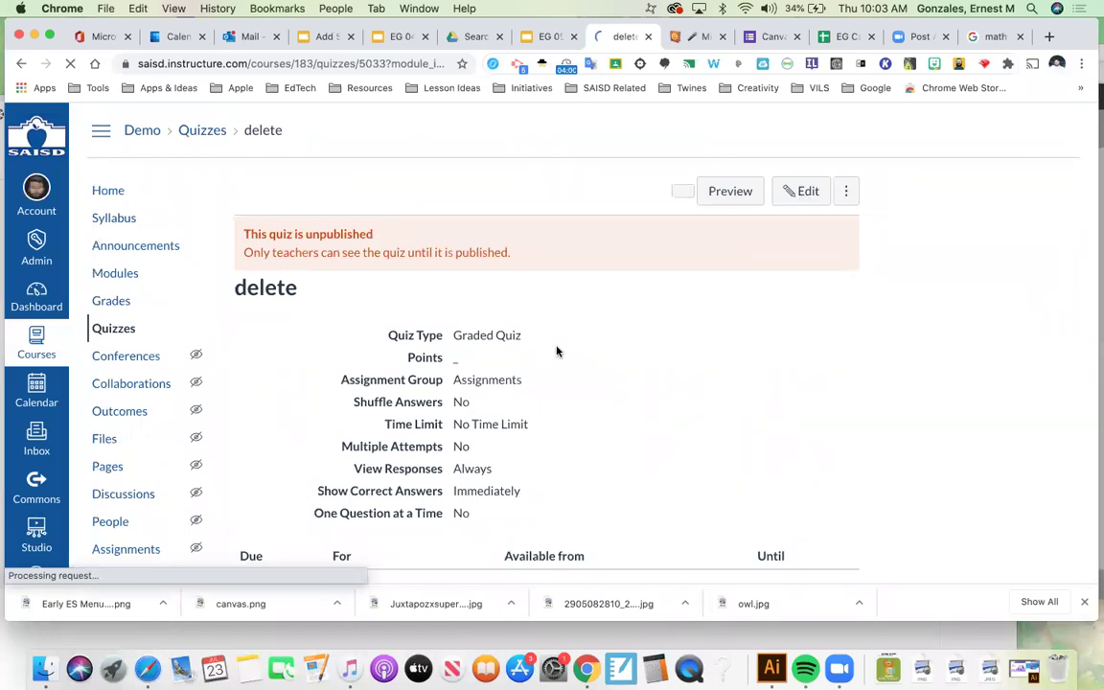
scroll(557, 352, "down", 1)
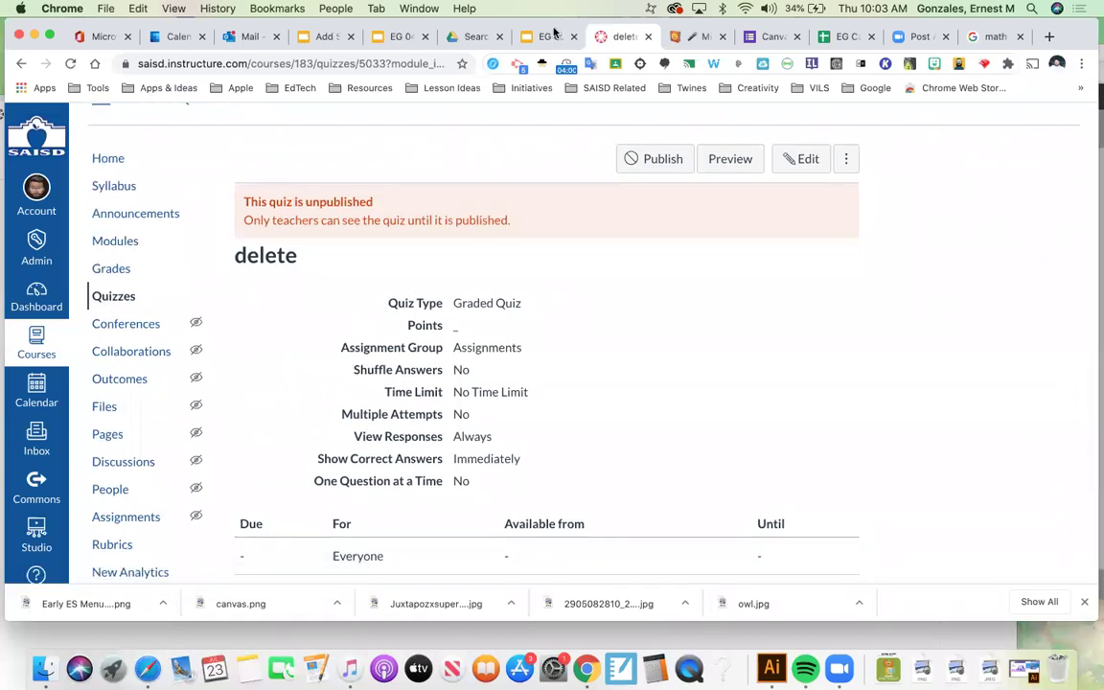
left_click(548, 38)
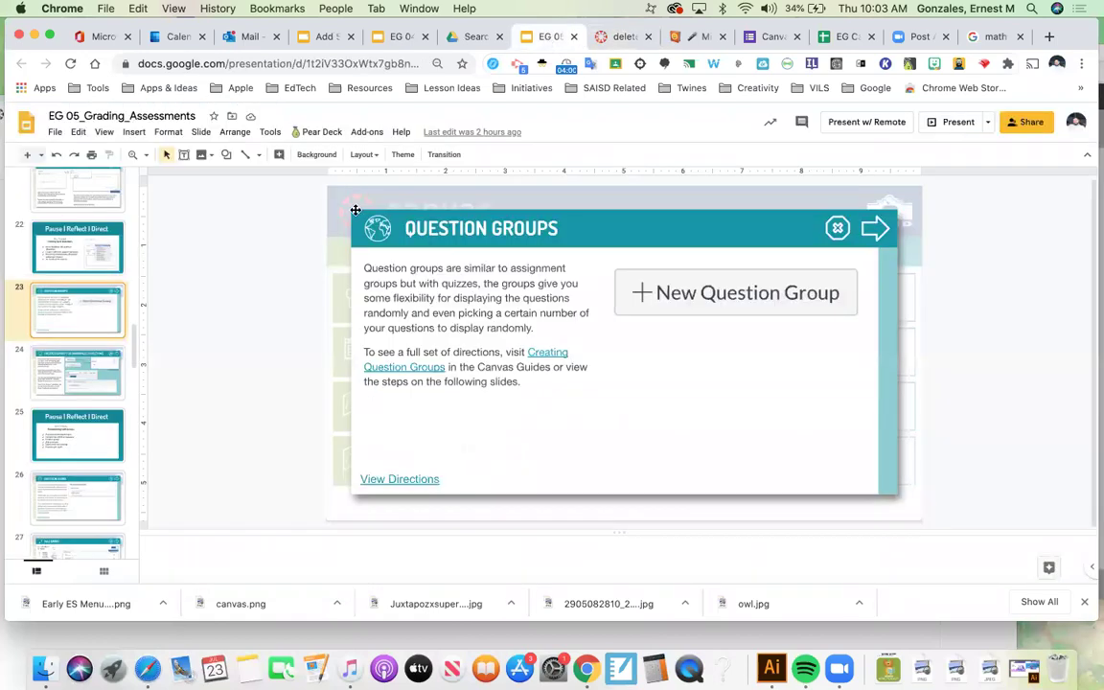
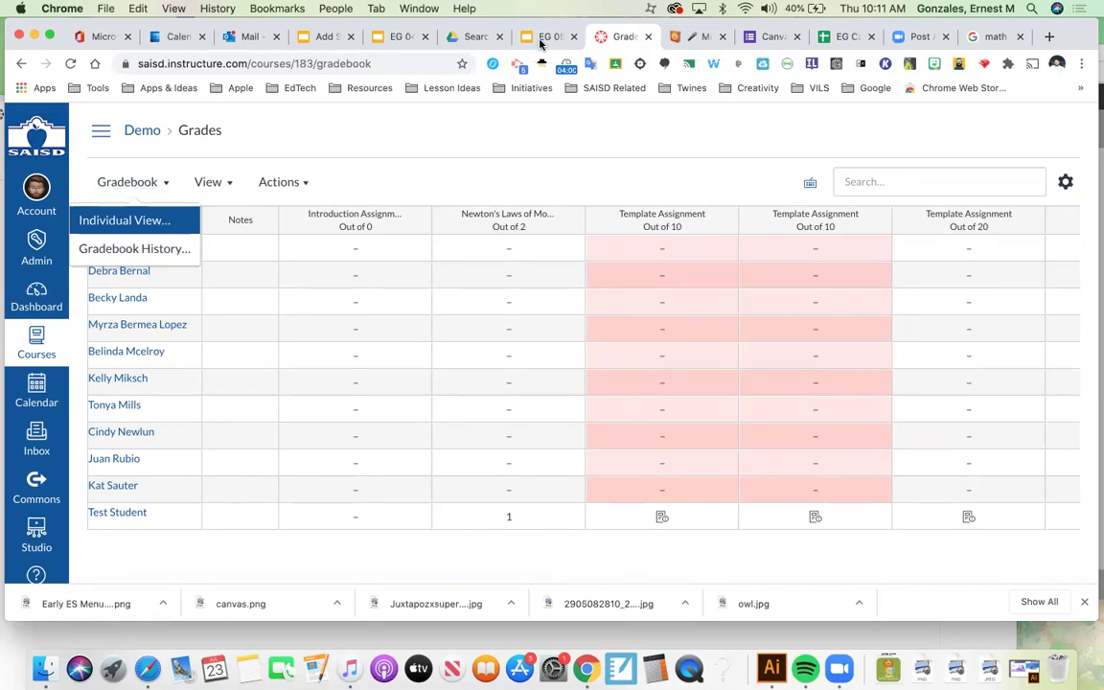
Show the Gradebook Menu Options slide in Google Slides, and return to Canvas to open the gradebook's Individual View
left_click(544, 38)
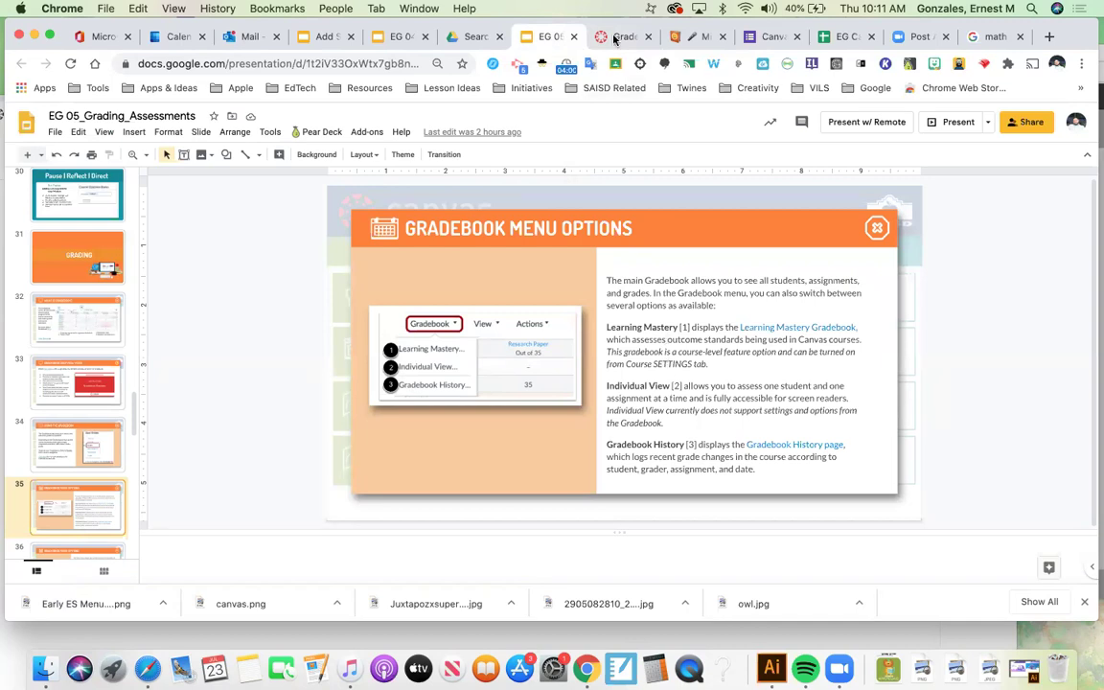
key("ctrl+Tab")
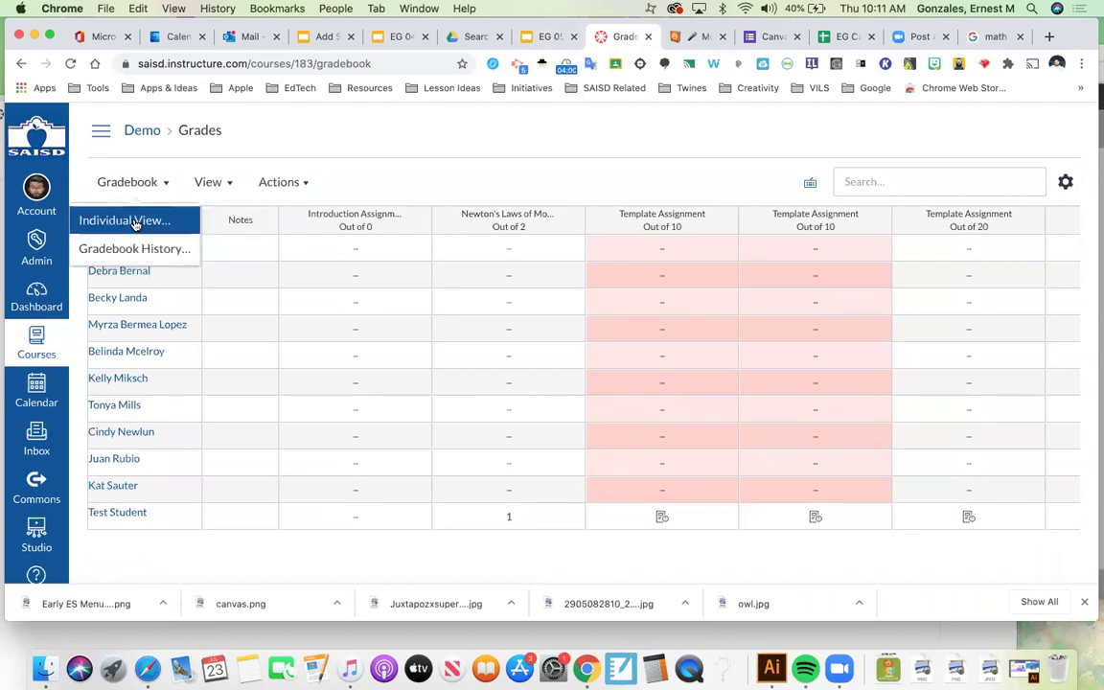
left_click(135, 222)
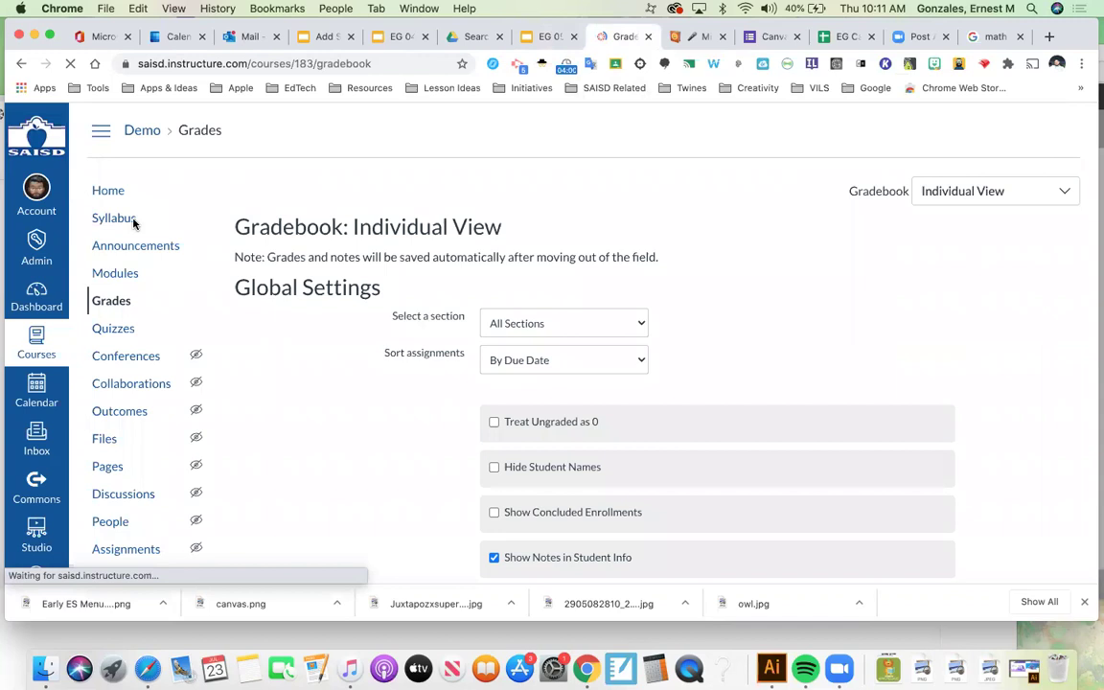
Limit the Individual View gradebook to the Demo section
scroll(331, 448, "down", 2)
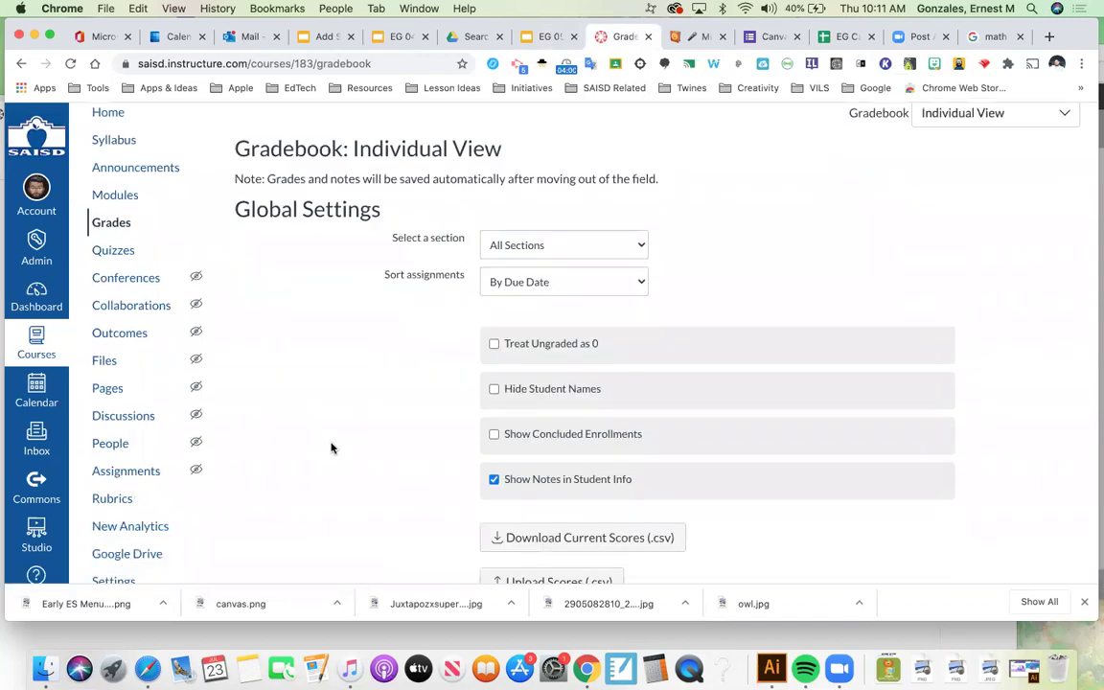
left_click(640, 246)
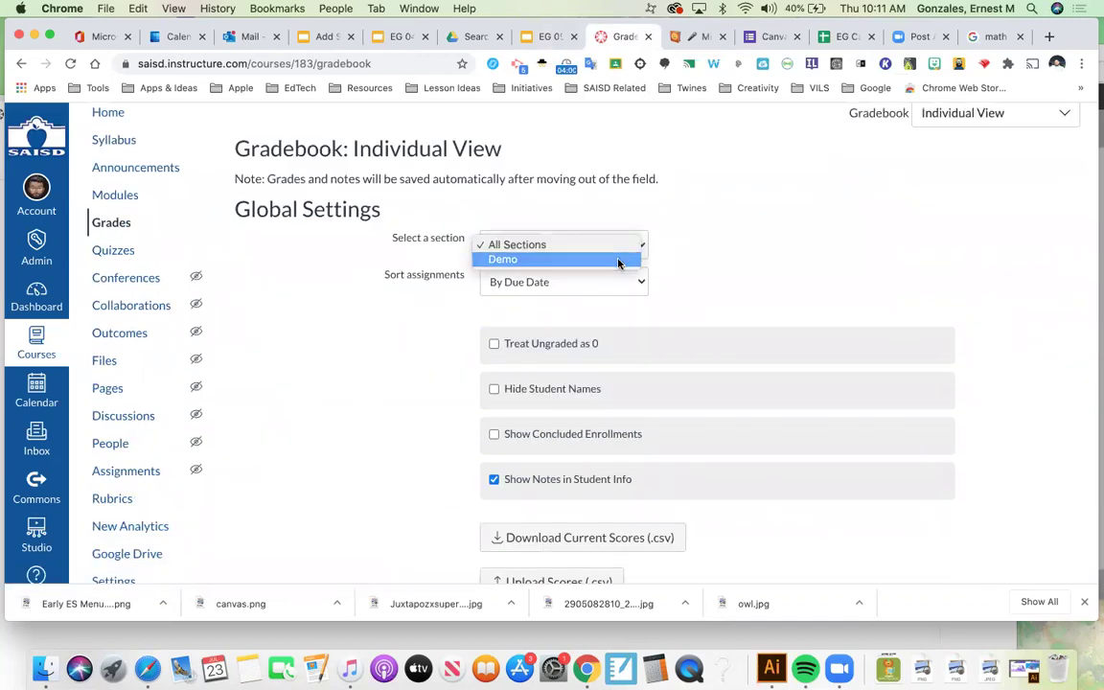
left_click(619, 259)
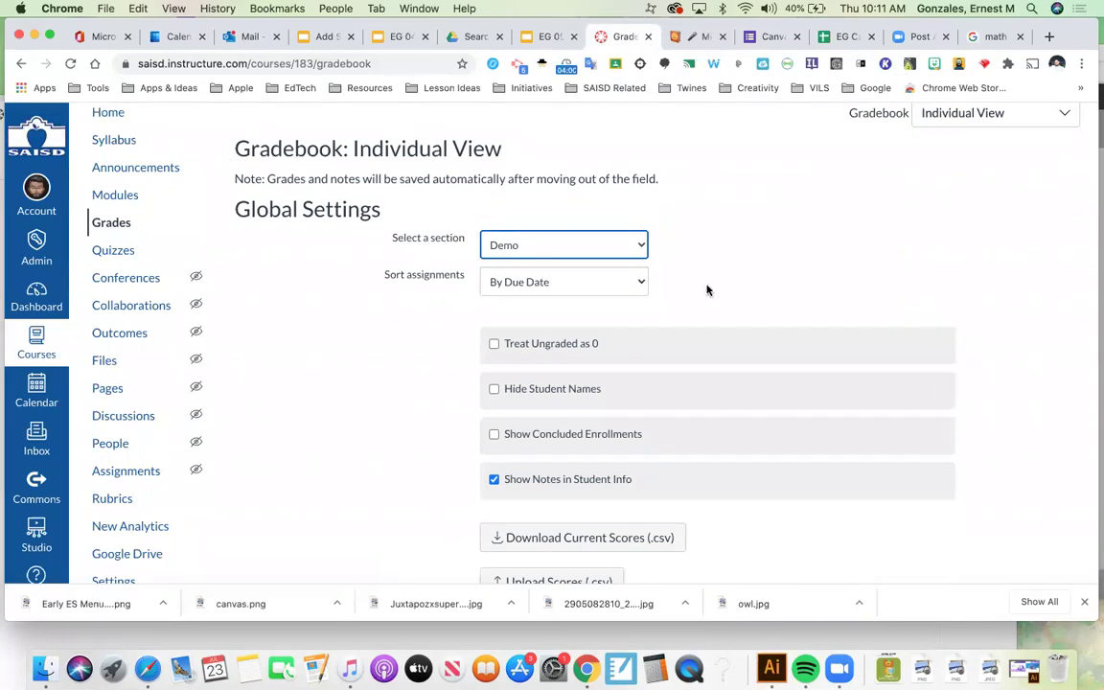
Select the first listed student and the first Template Assignment as the content for individual grading
scroll(707, 290, "down", 2)
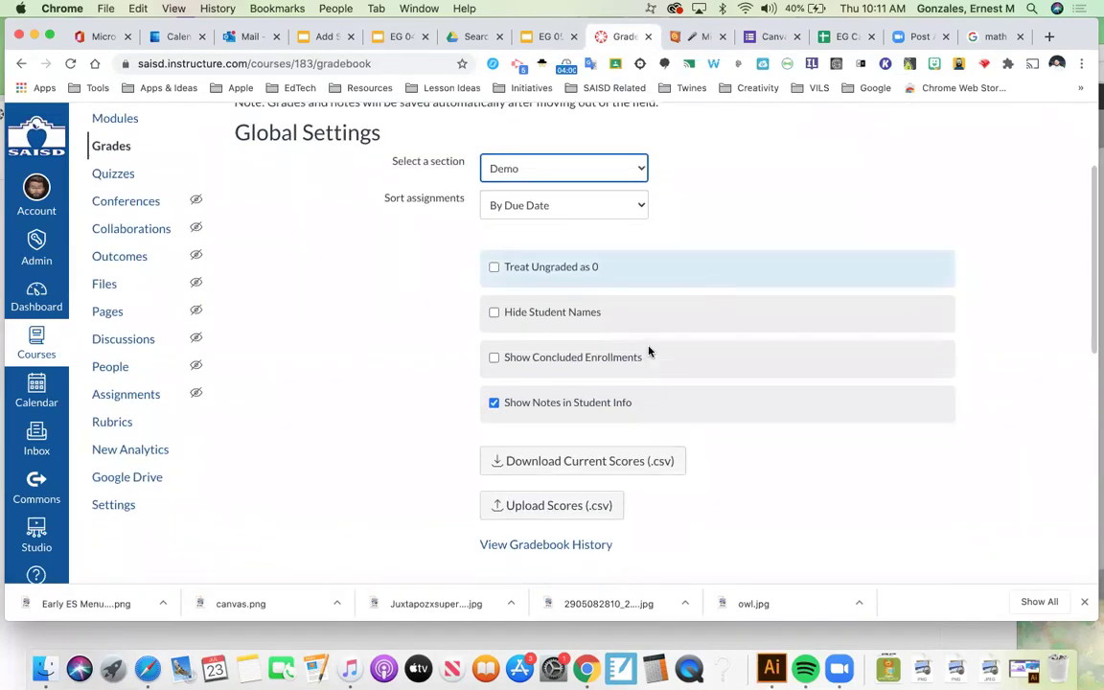
scroll(647, 352, "down", 5)
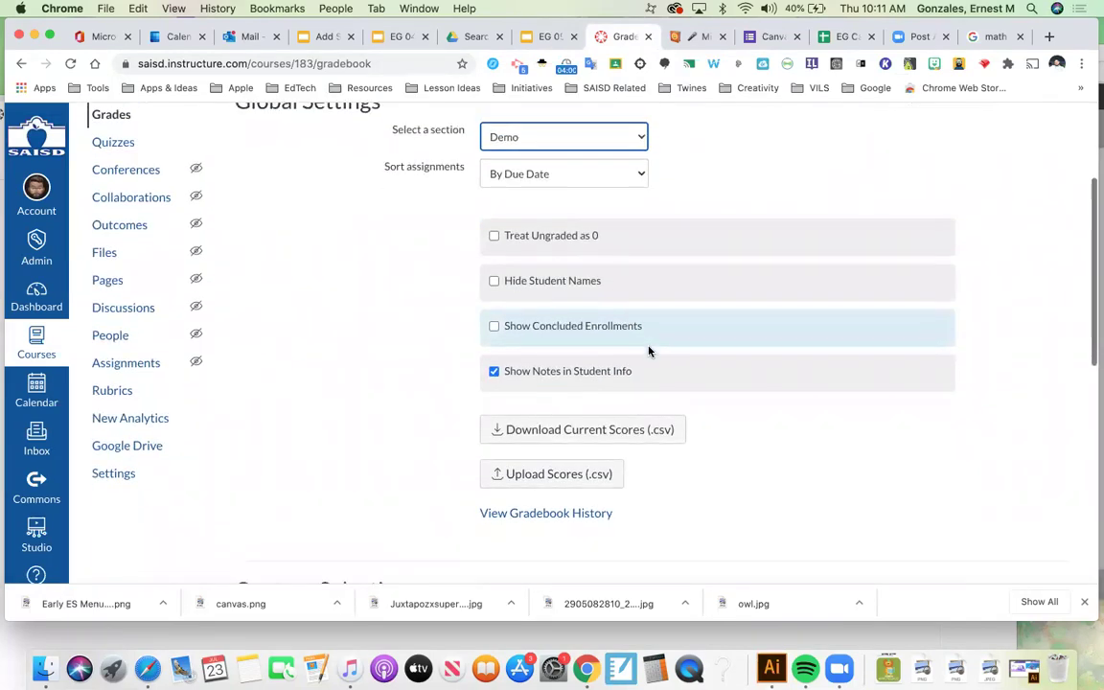
scroll(636, 352, "down", 2)
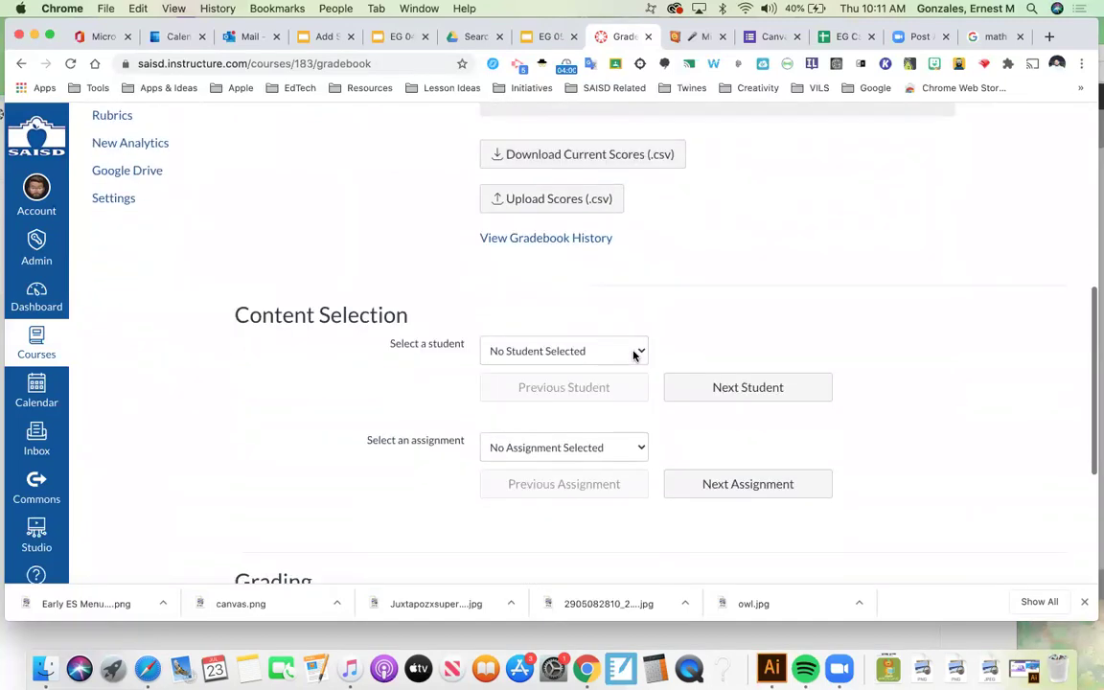
left_click(640, 324)
left_click(632, 336)
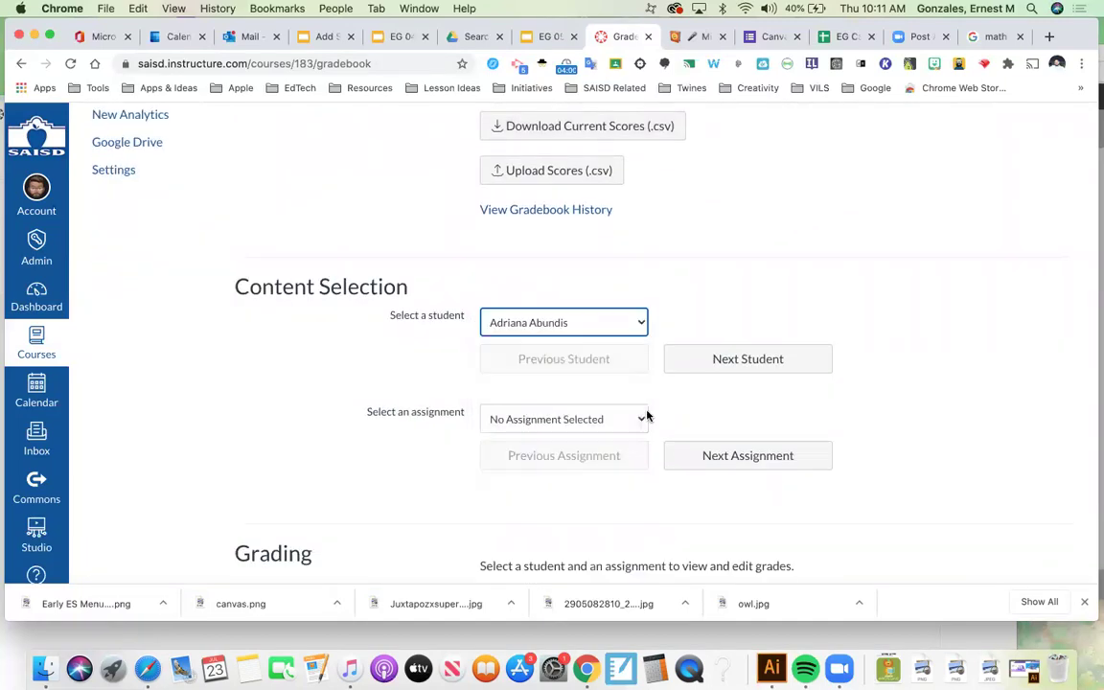
left_click(642, 419)
left_click(633, 432)
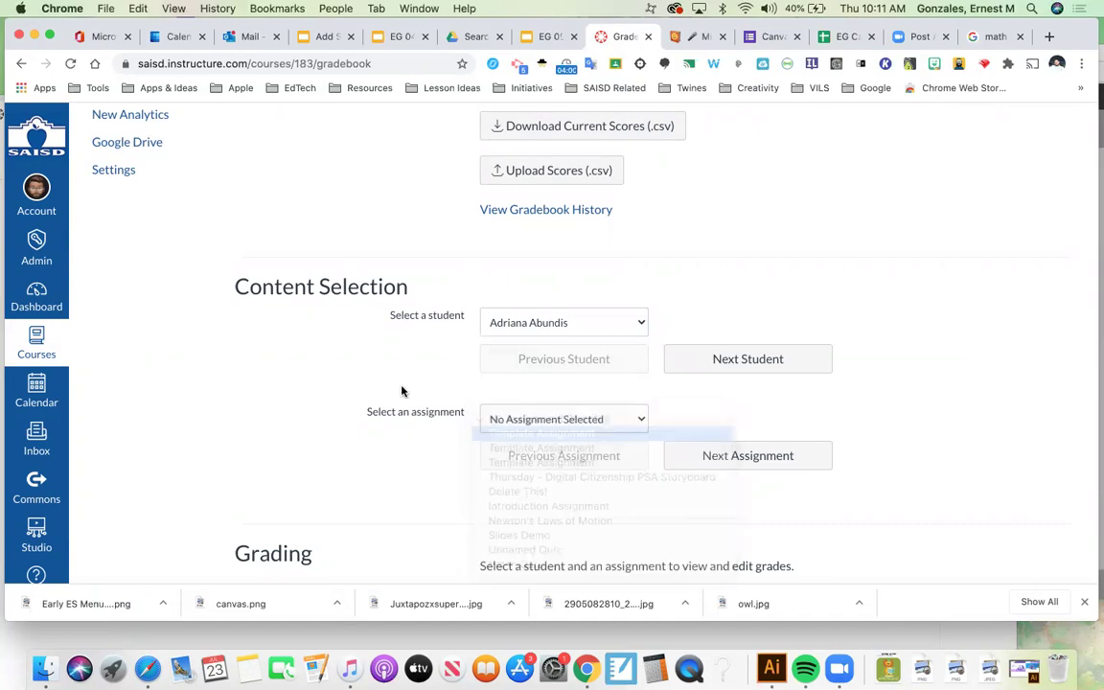
Examine the selected student's grading fields, student information, assignment group grades and assignment information
scroll(375, 384, "down", 1)
scroll(376, 384, "down", 6)
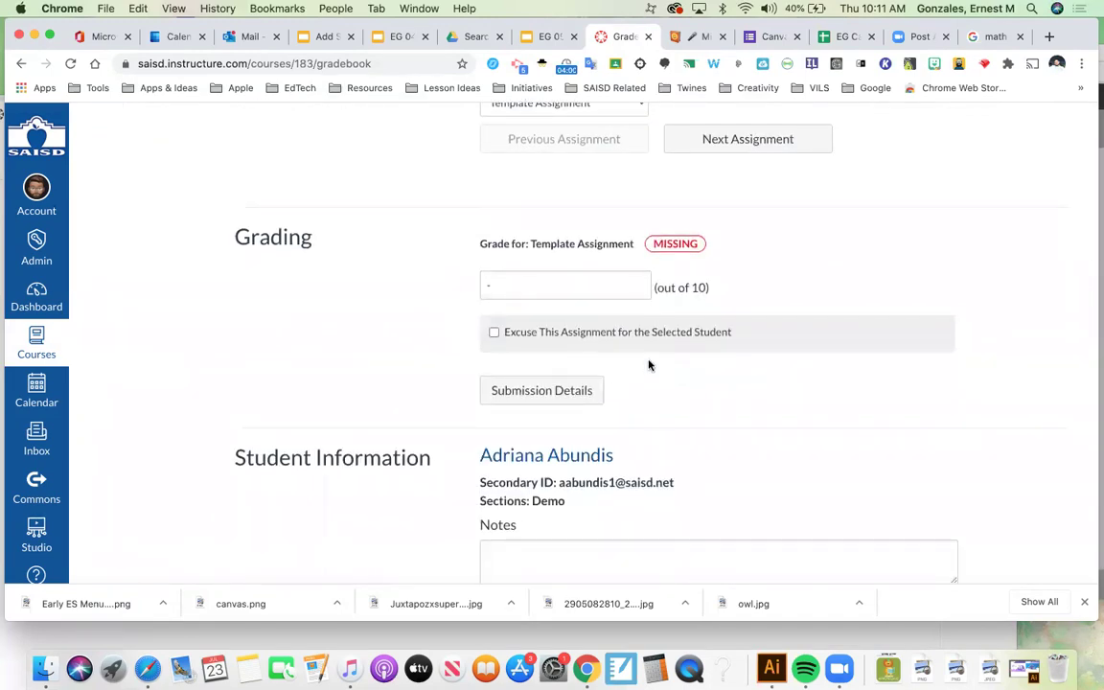
scroll(610, 336, "down", 9)
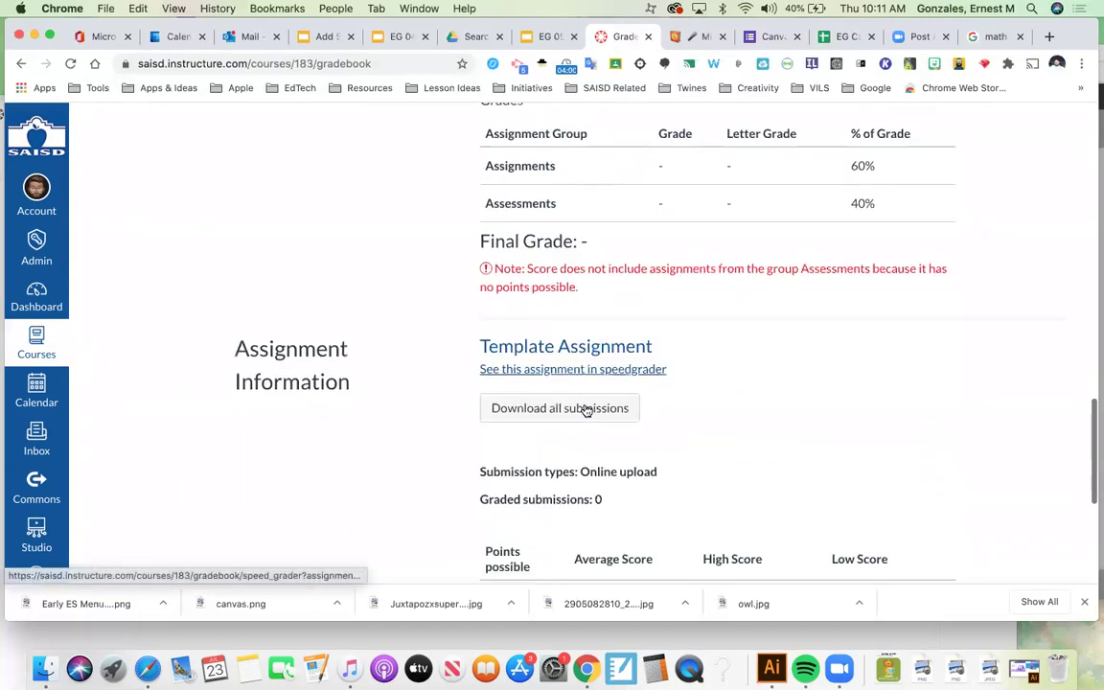
scroll(629, 441, "down", 7)
scroll(629, 441, "up", 18)
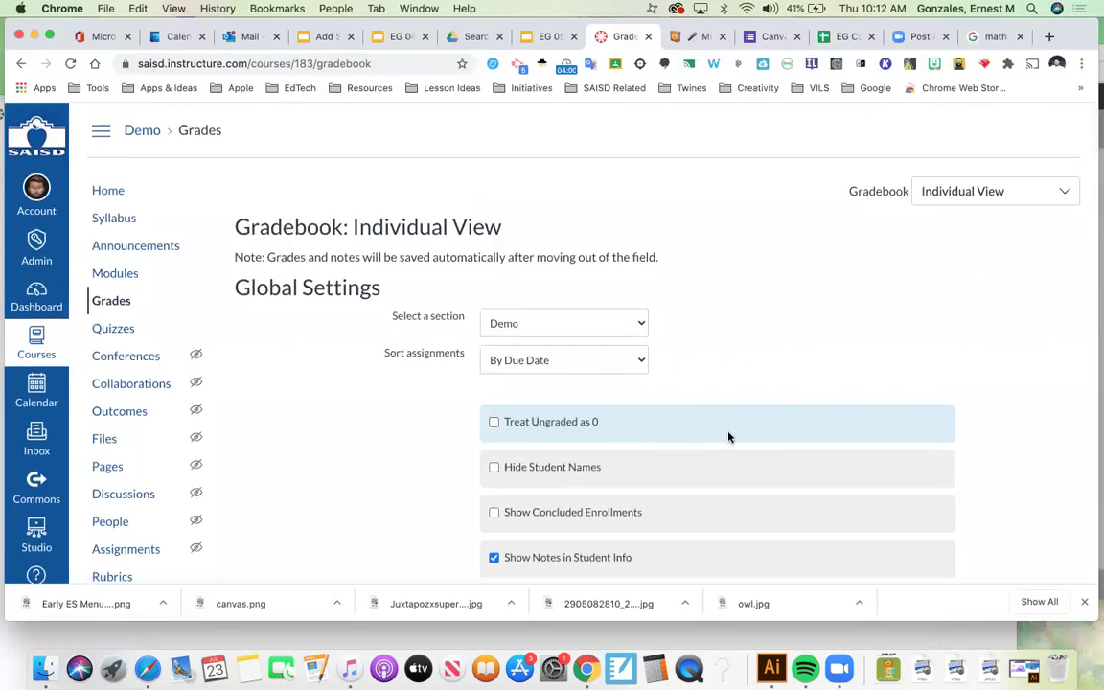
Switch from Individual View back to the full Gradebook and show its Arrange By and Filters options
left_click(1065, 192)
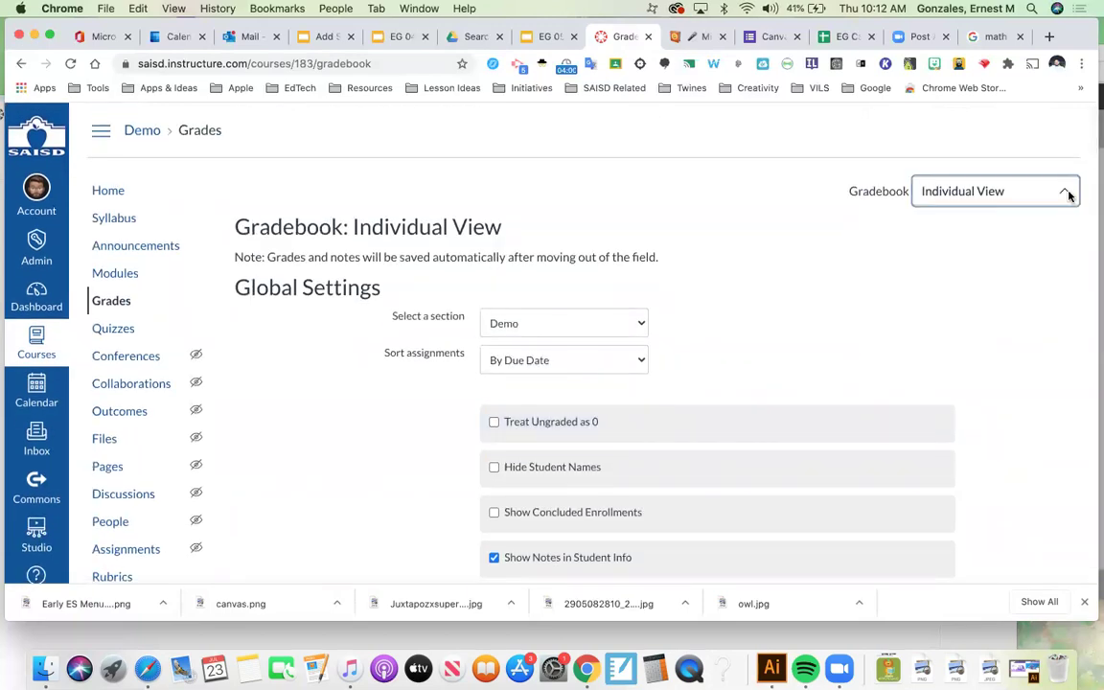
left_click(1019, 251)
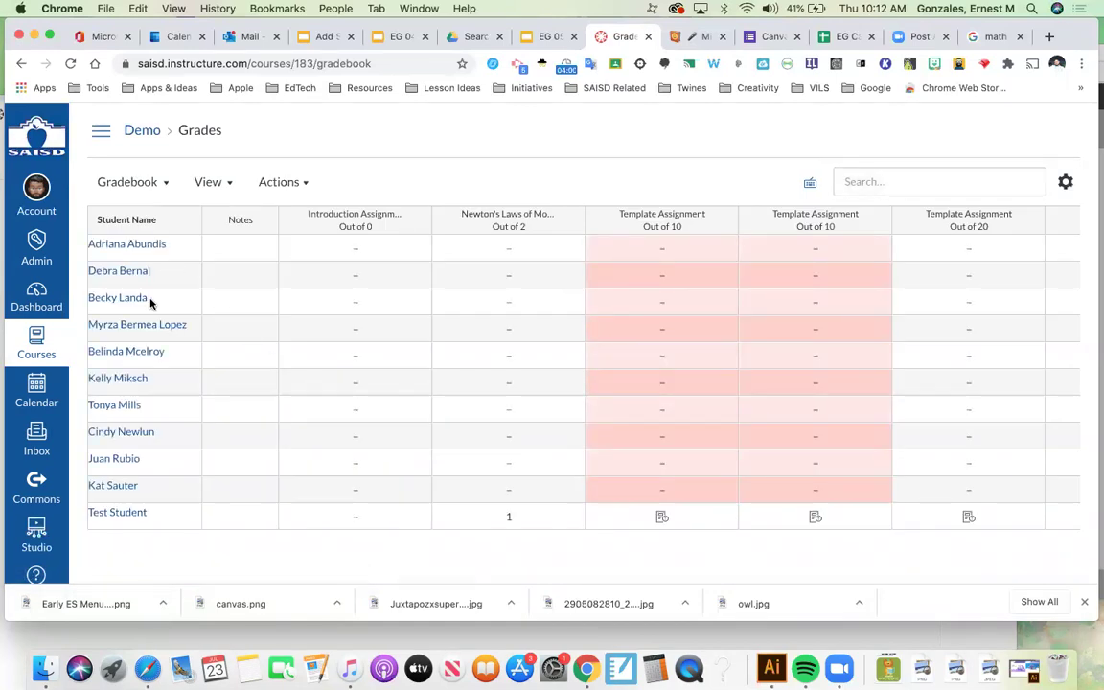
left_click(231, 185)
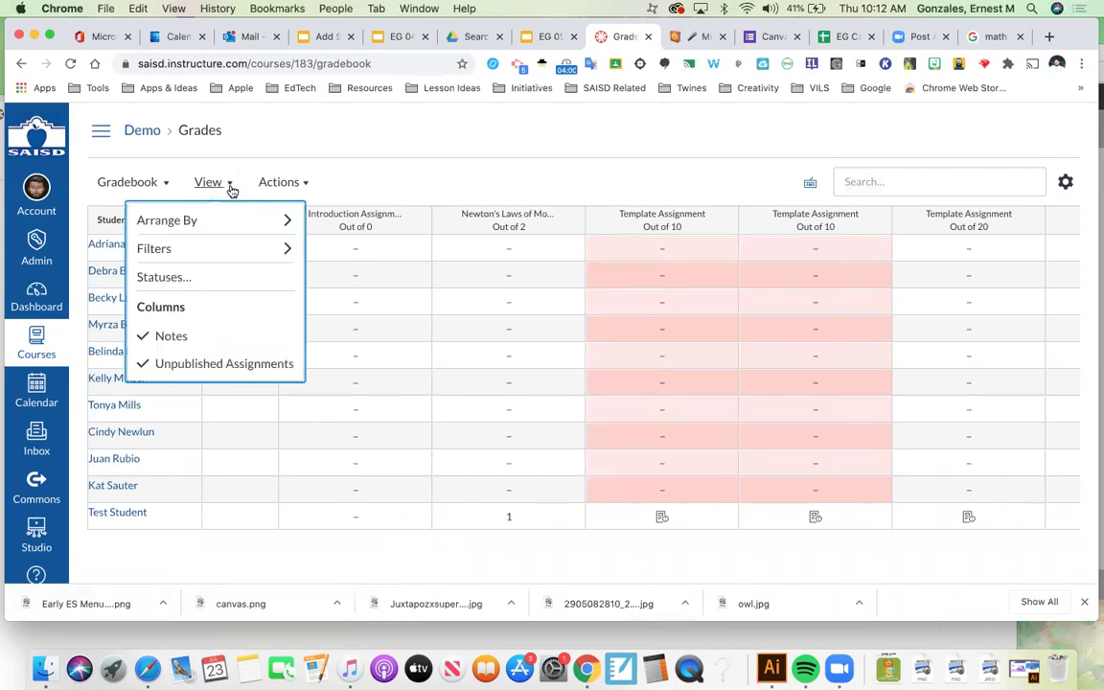
mouse_move(191, 223)
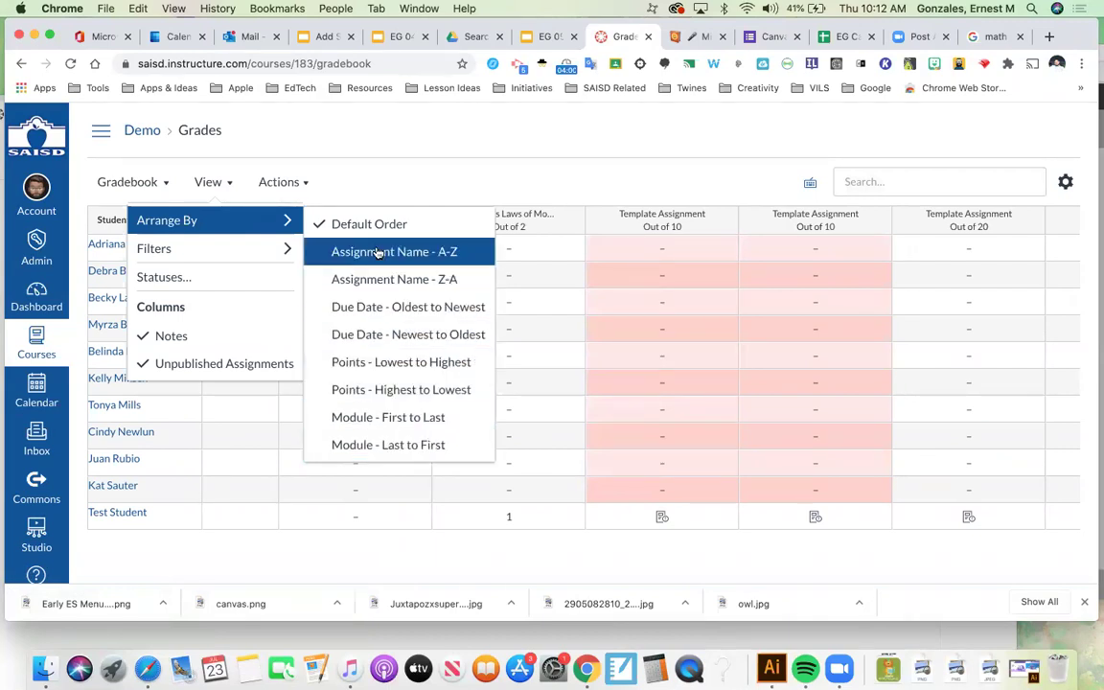
mouse_move(241, 251)
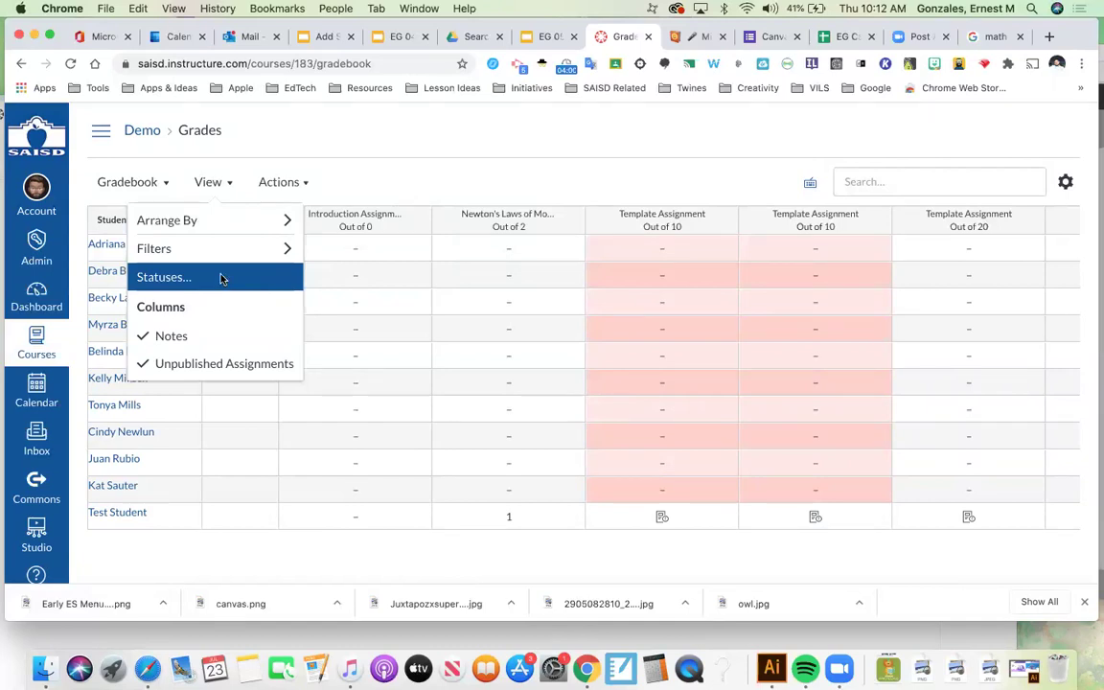
Display the gradebook statuses and the color choices for the Late status, cancelling without changing the color
left_click(220, 279)
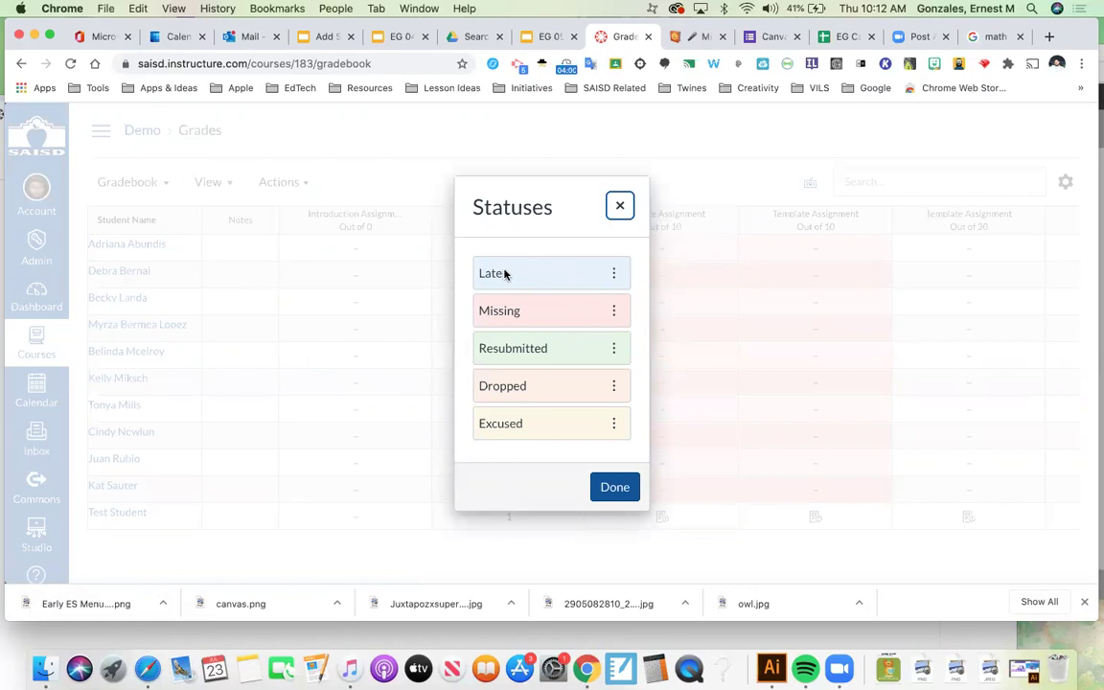
left_click(614, 274)
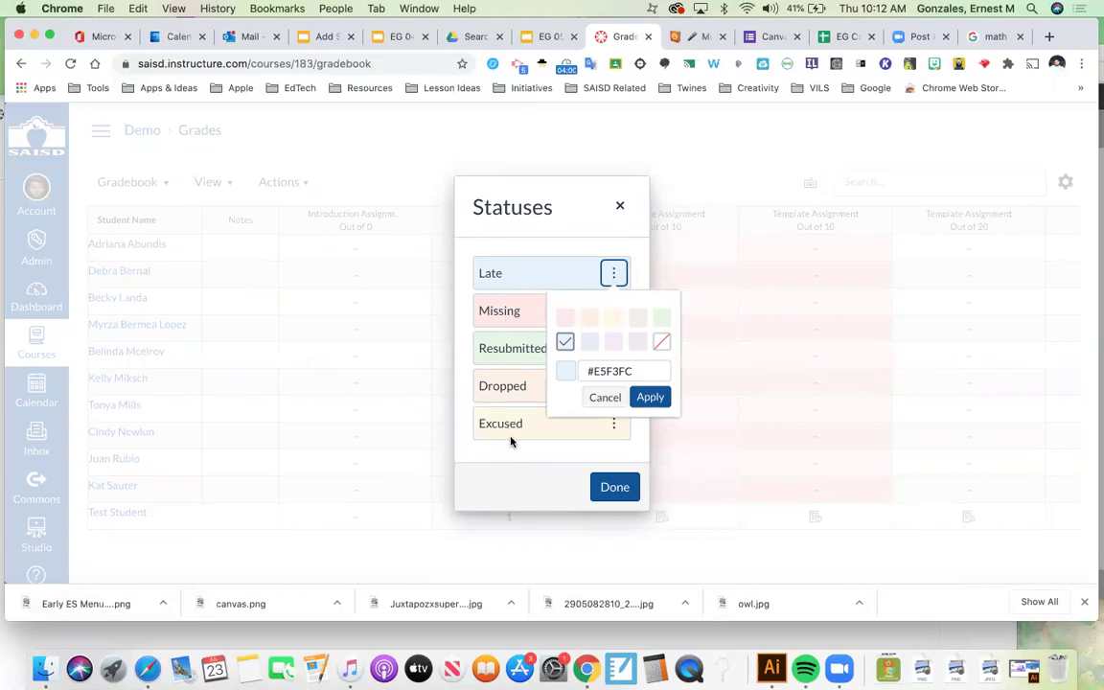
left_click(606, 397)
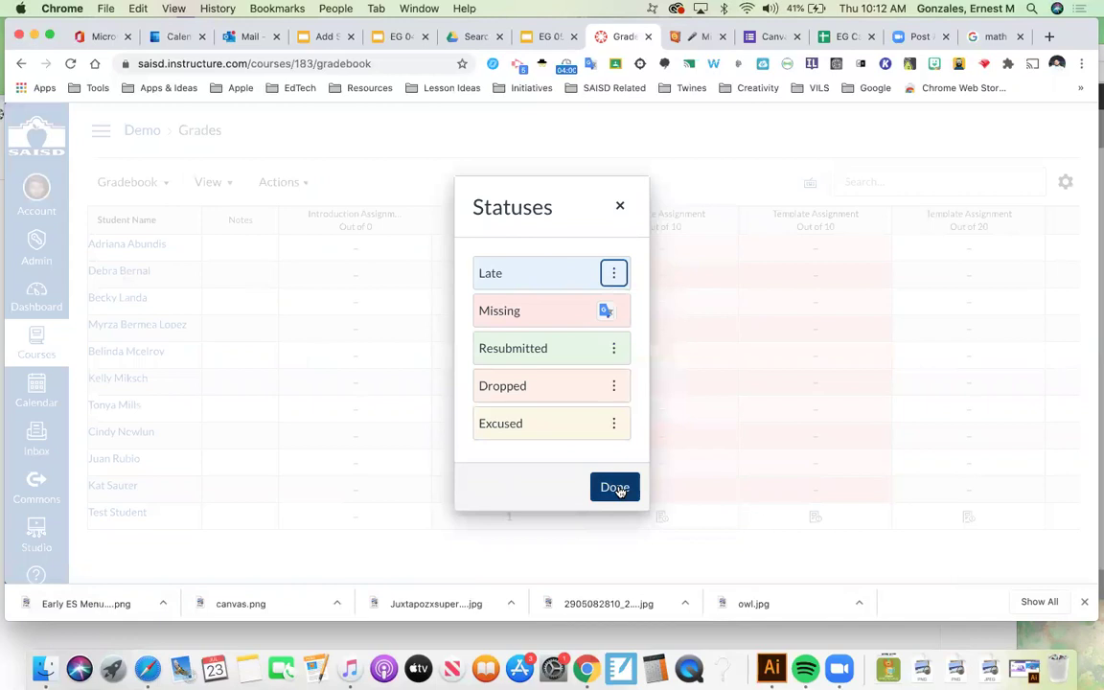
Toggle the display of Unpublished Assignments columns in the gradebook and show its Import and Export actions
key("shift+Tab")
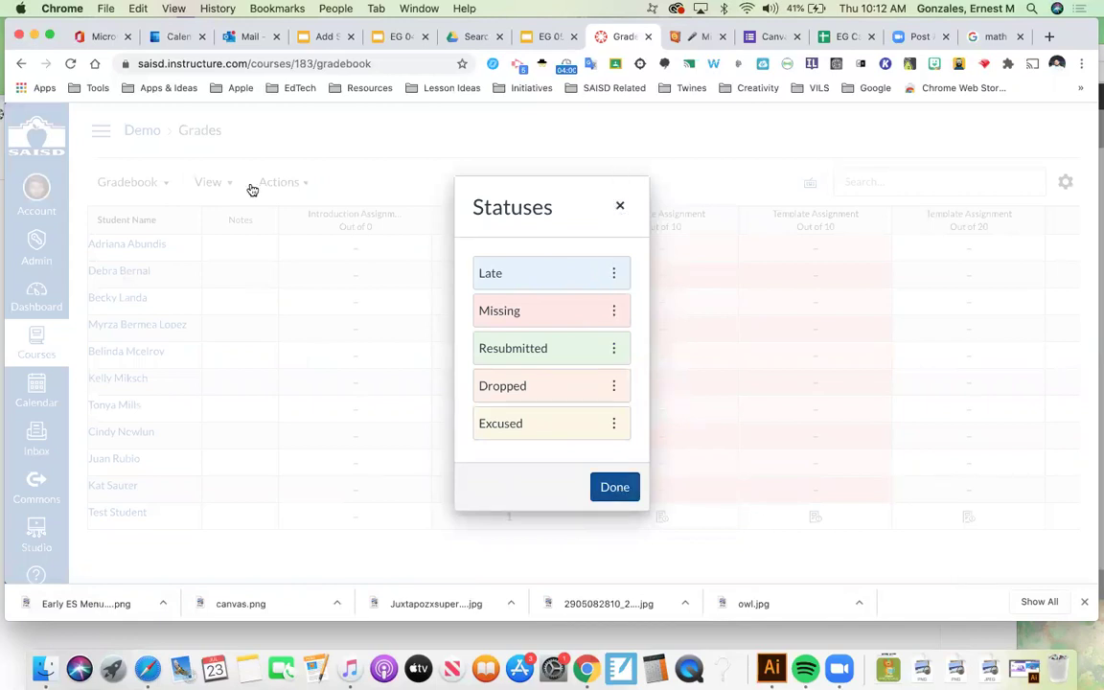
left_click(237, 184)
left_click(230, 187)
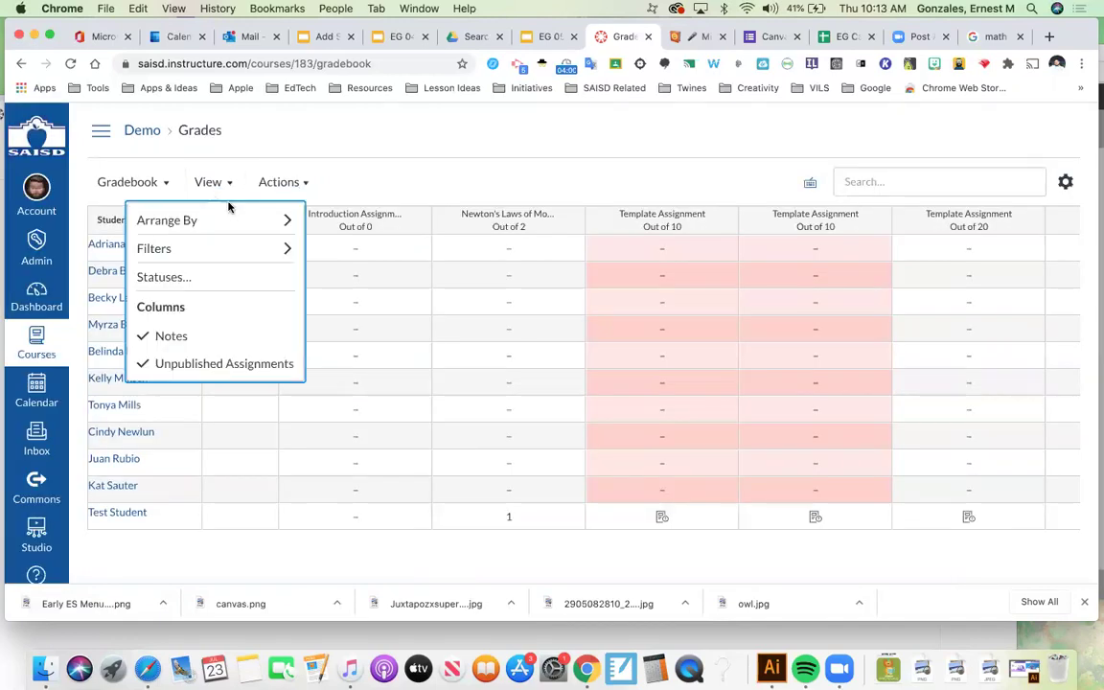
left_click(198, 365)
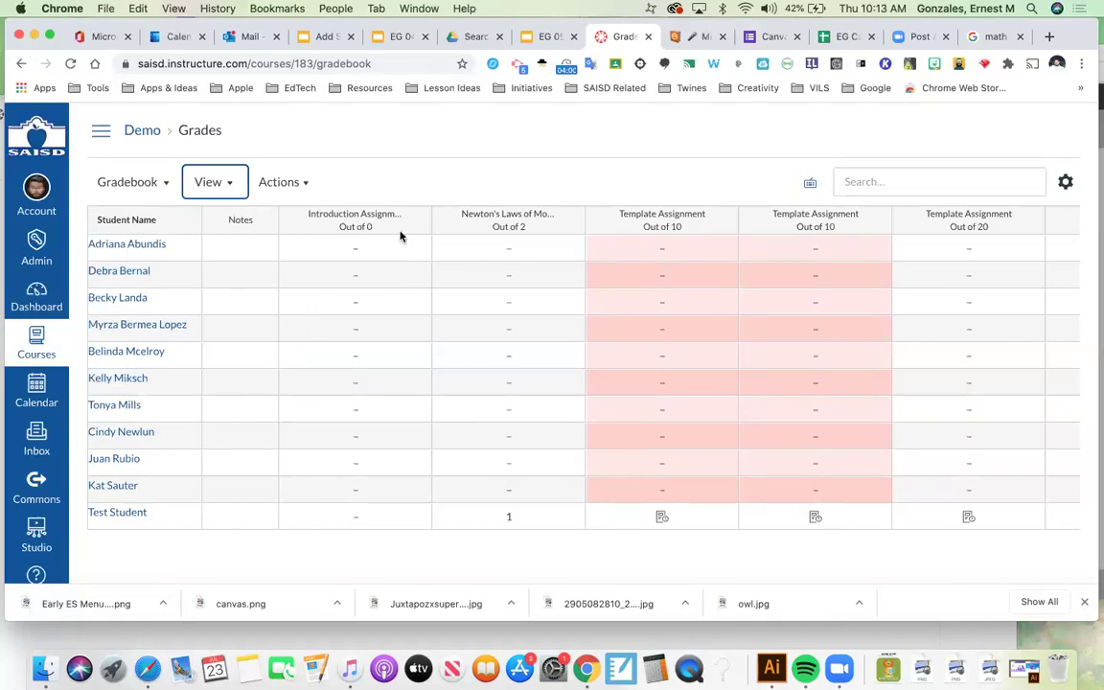
left_click(304, 185)
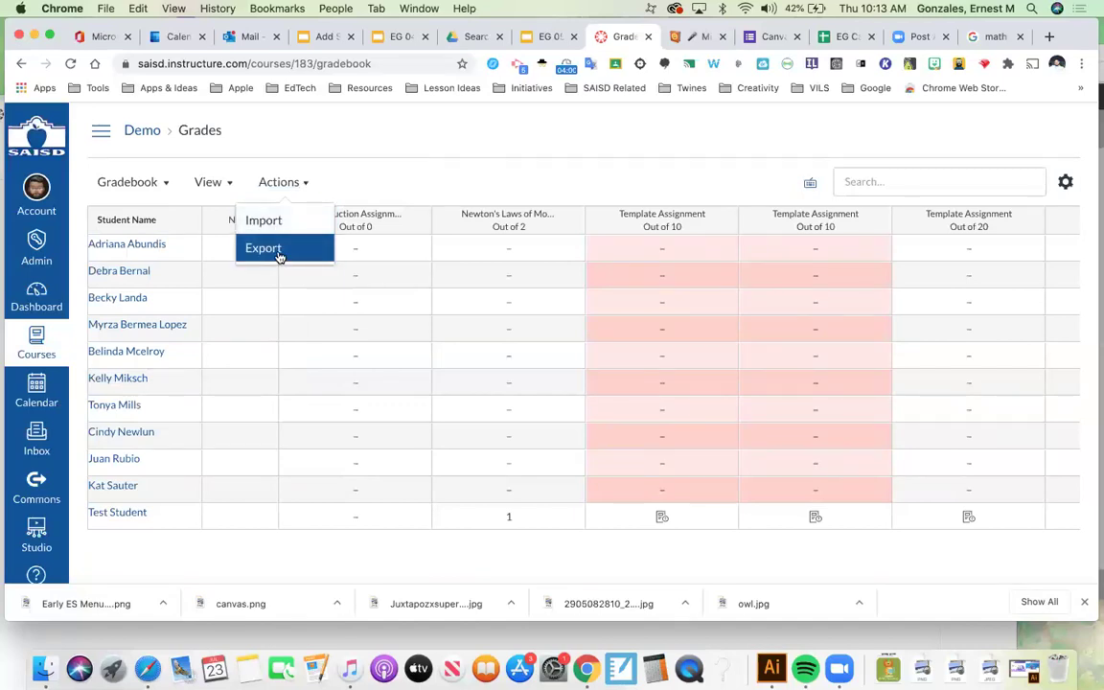
left_click(376, 175)
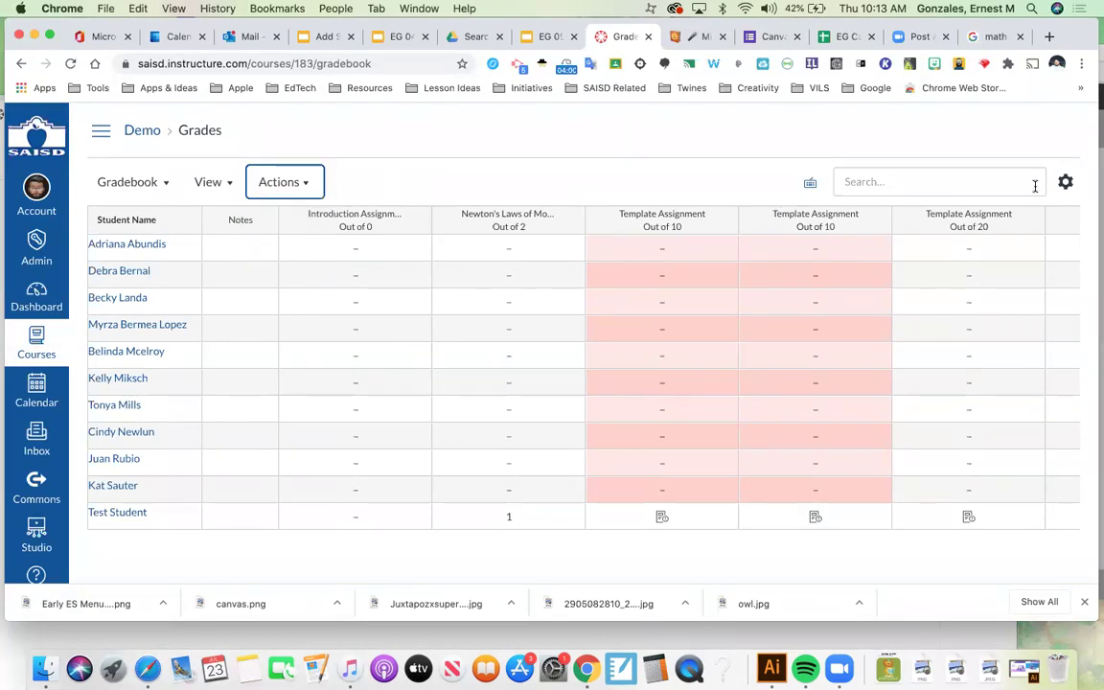
Try a 50% automatic grade for missing submissions in the gradebook's late policies, clearing the value and disabling the option again
left_click(1067, 184)
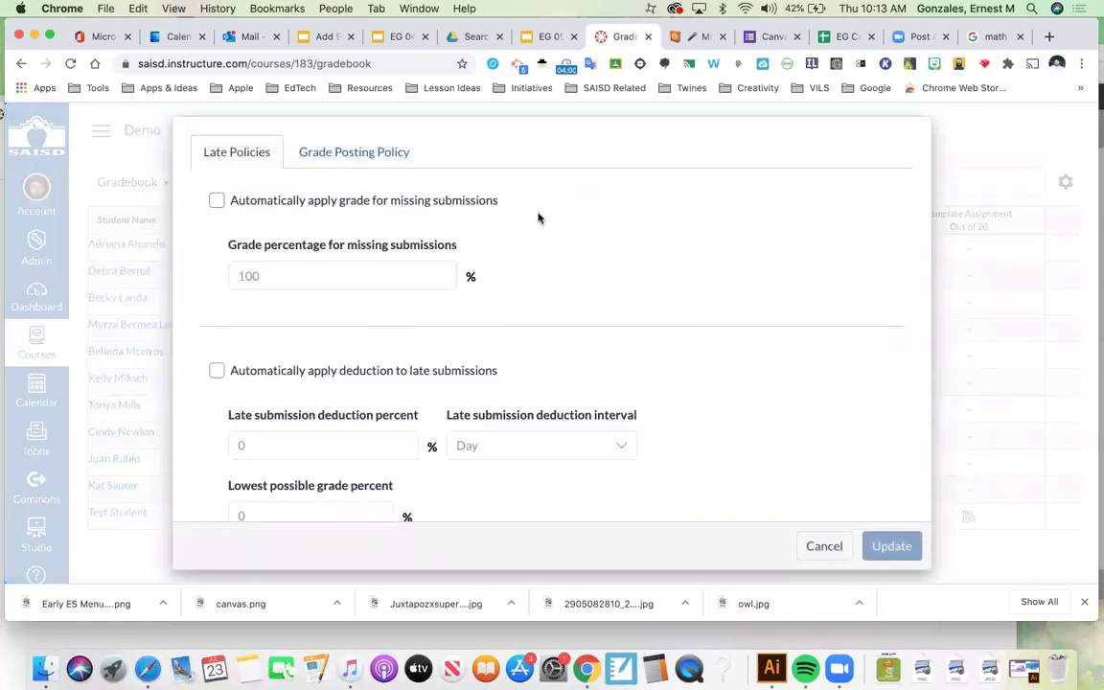
left_click(218, 203)
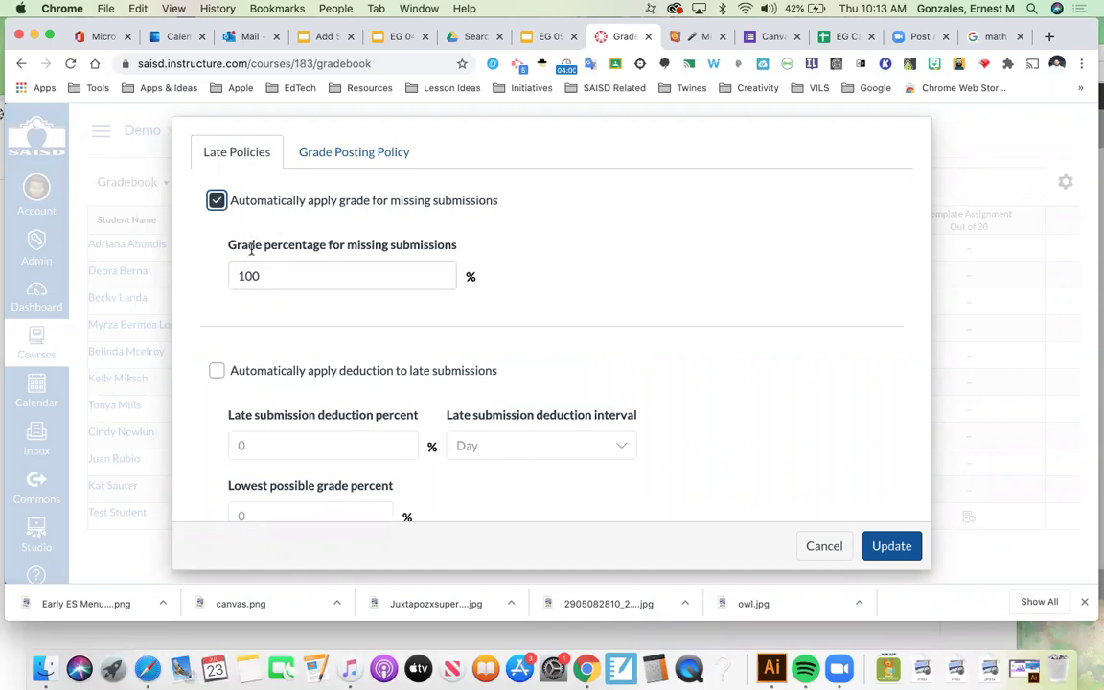
left_click_drag(287, 276, 214, 277)
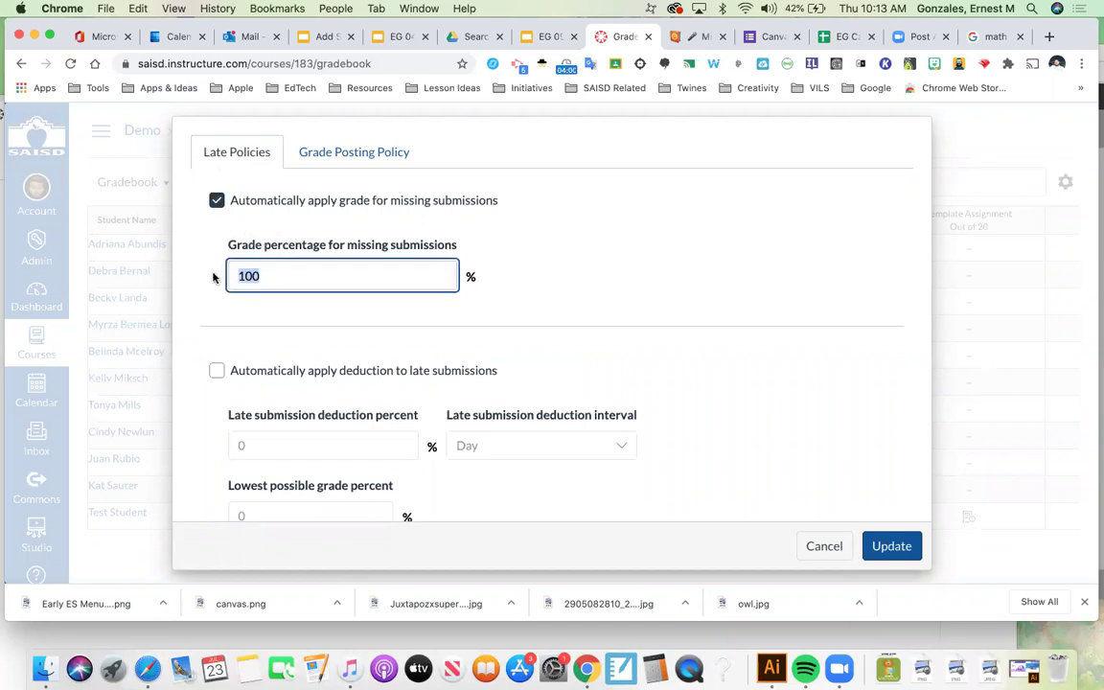
type("50")
key("BackSpace")
key("BackSpace")
left_click(216, 199)
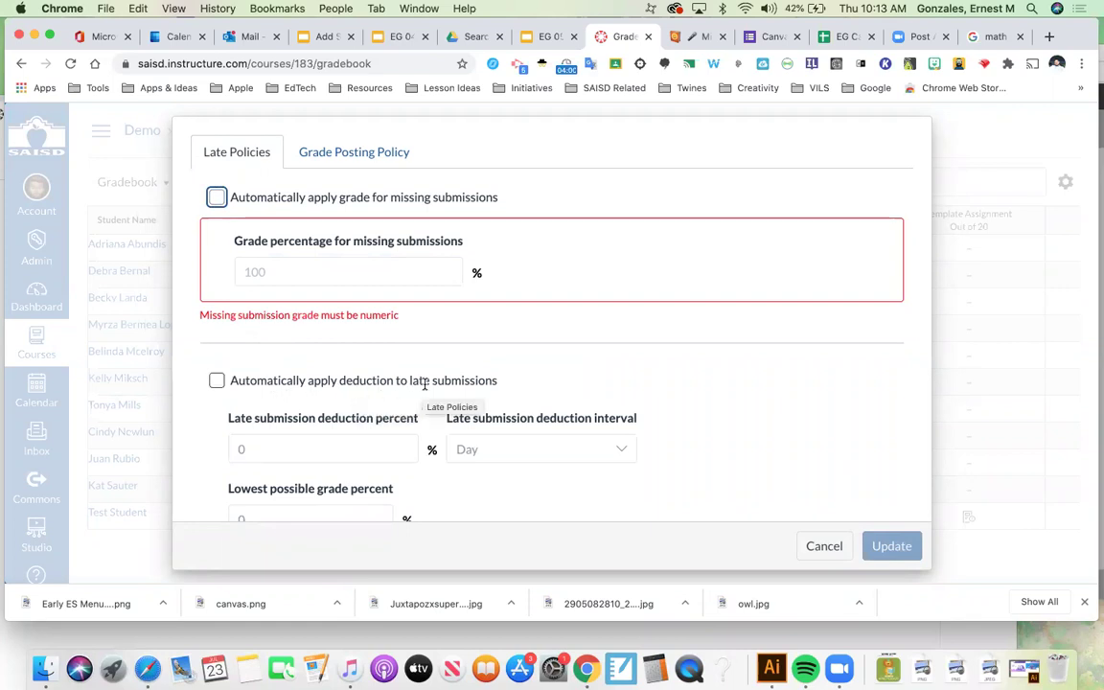
Enable the automatic deduction for late submissions, trying 5 percent first and setting it to 10 percent per hour
scroll(455, 392, "down", 2)
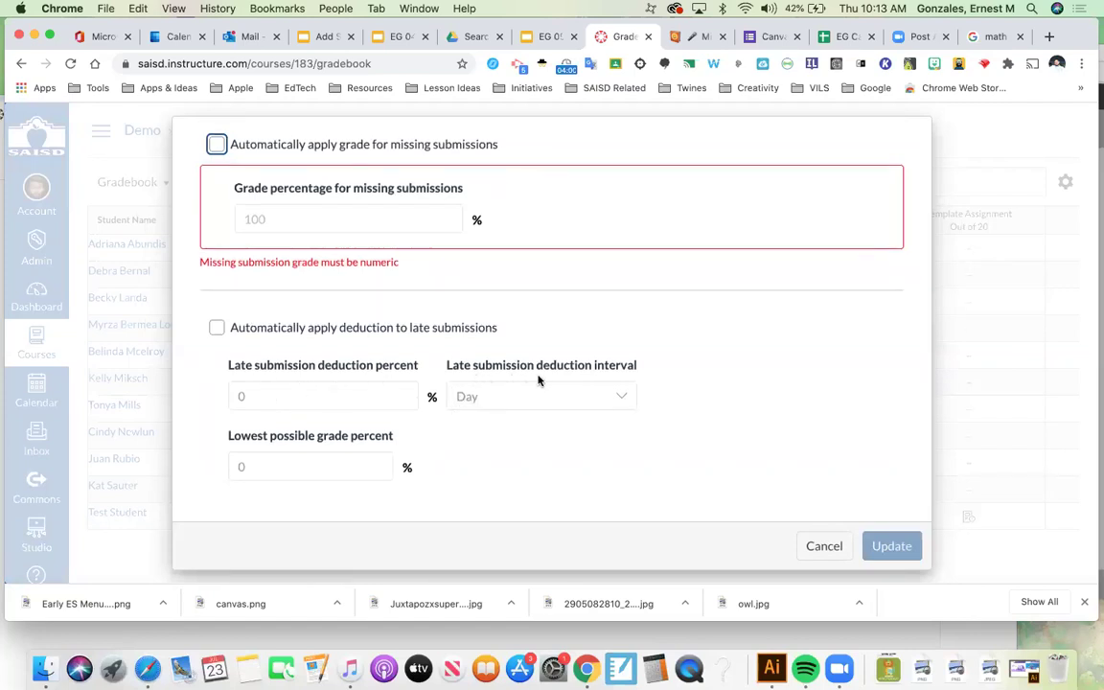
left_click(309, 394)
left_click(217, 327)
key("Tab")
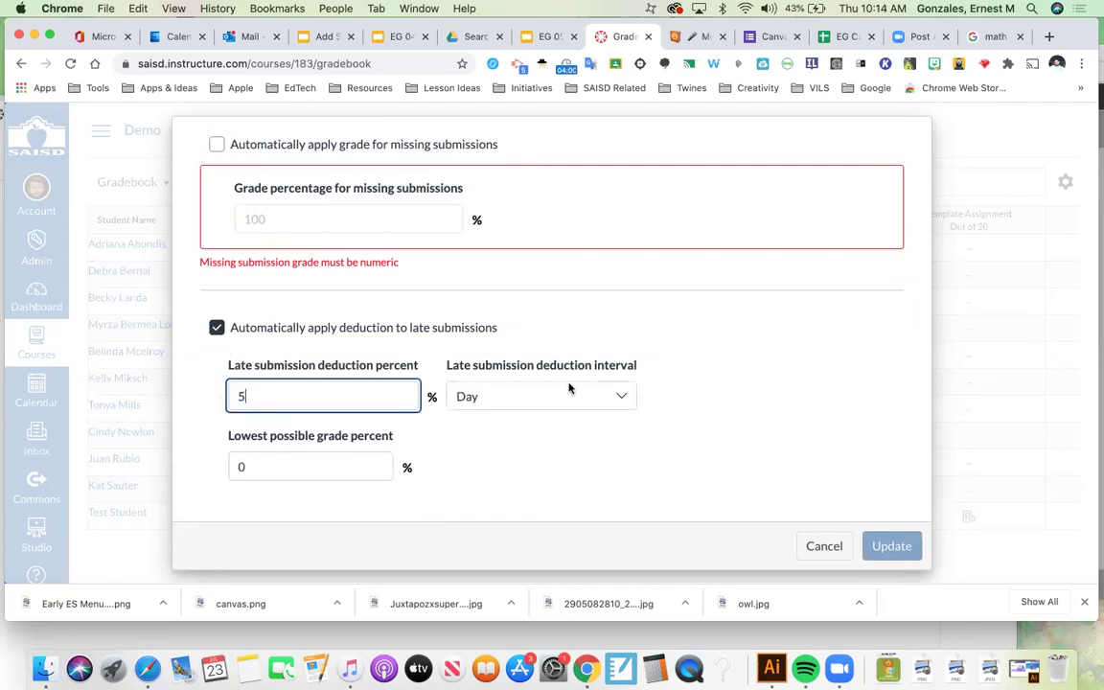
left_click(619, 398)
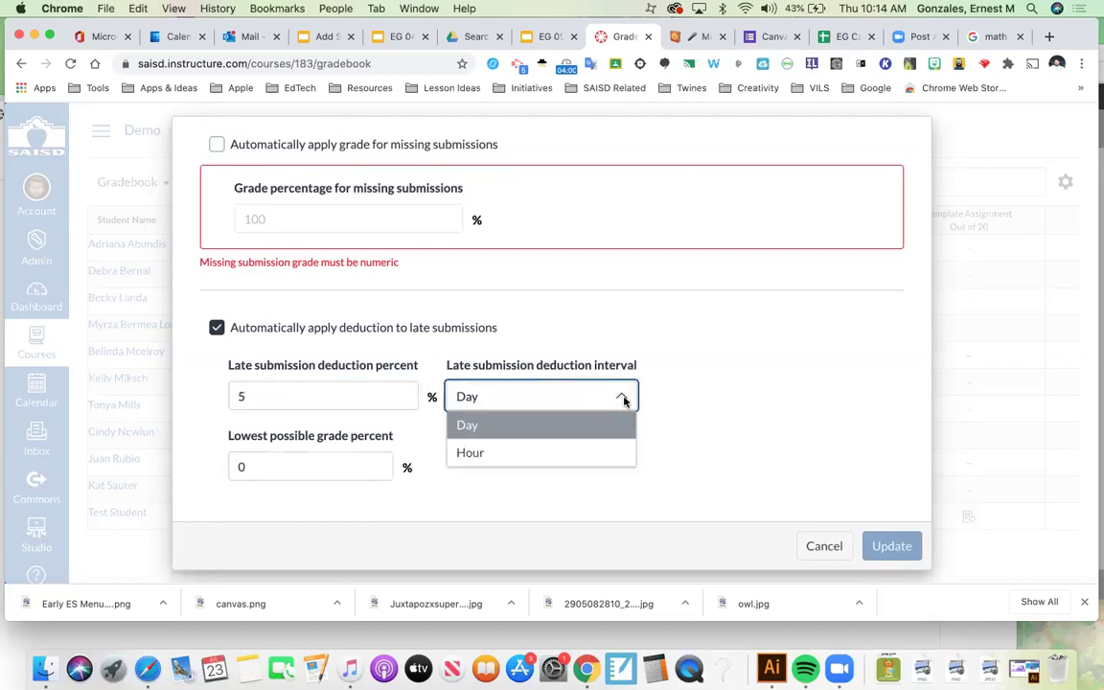
left_click(278, 394)
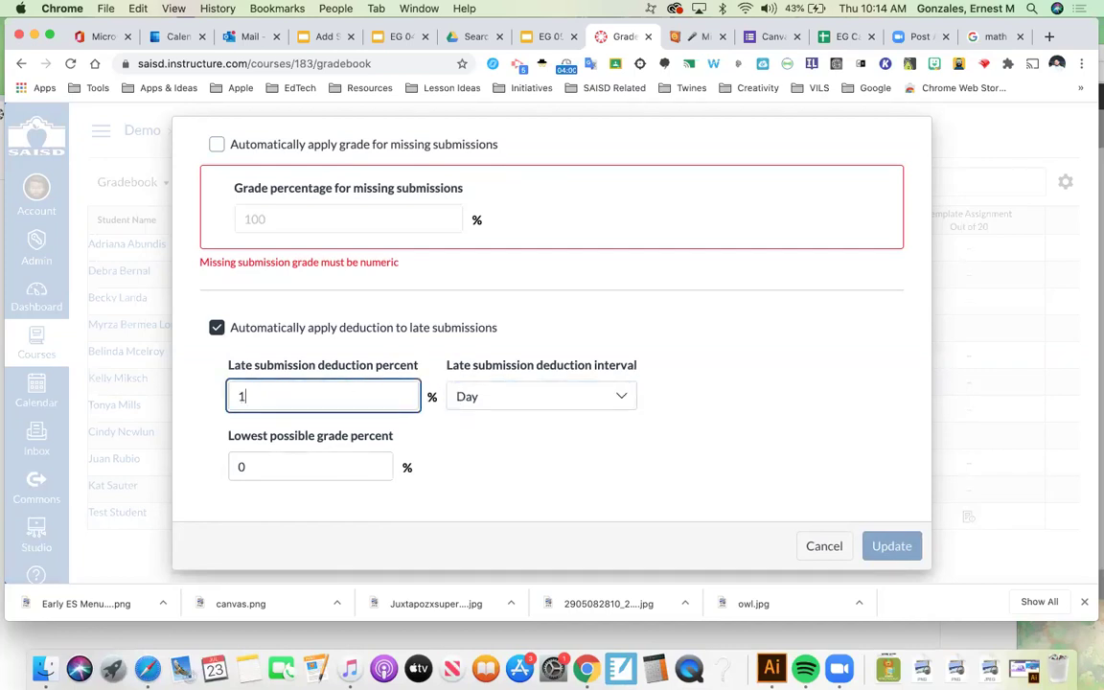
left_click(618, 407)
left_click(584, 455)
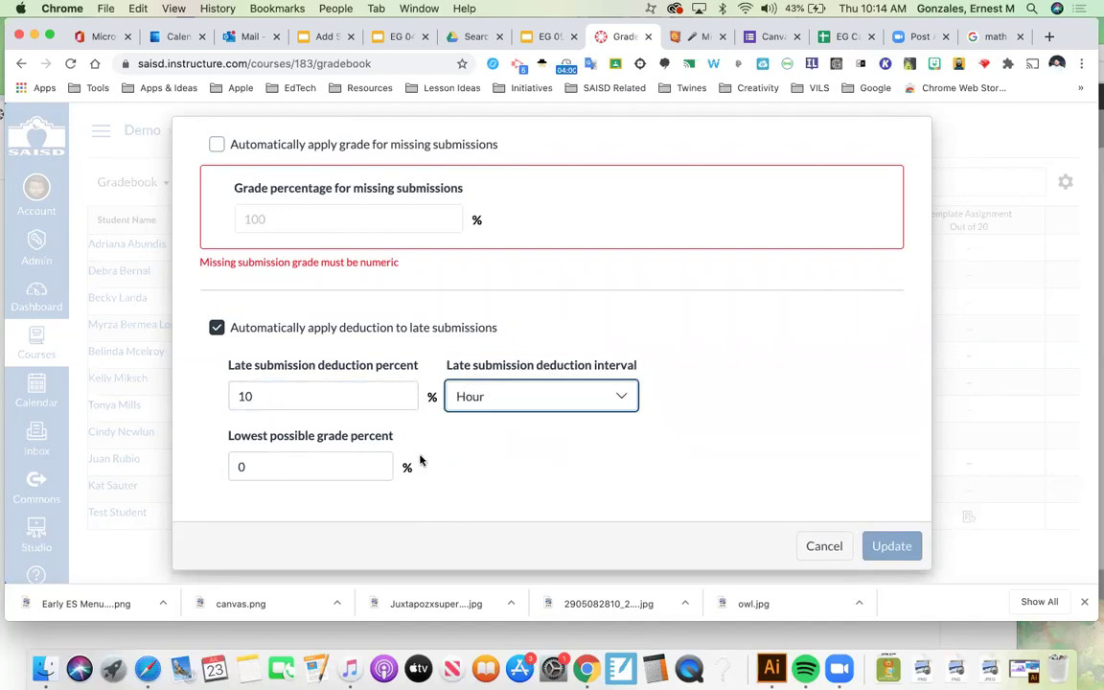
Set the lowest possible grade for late submissions to 50 percent
left_click(287, 469)
key("BackSpace")
type("5")
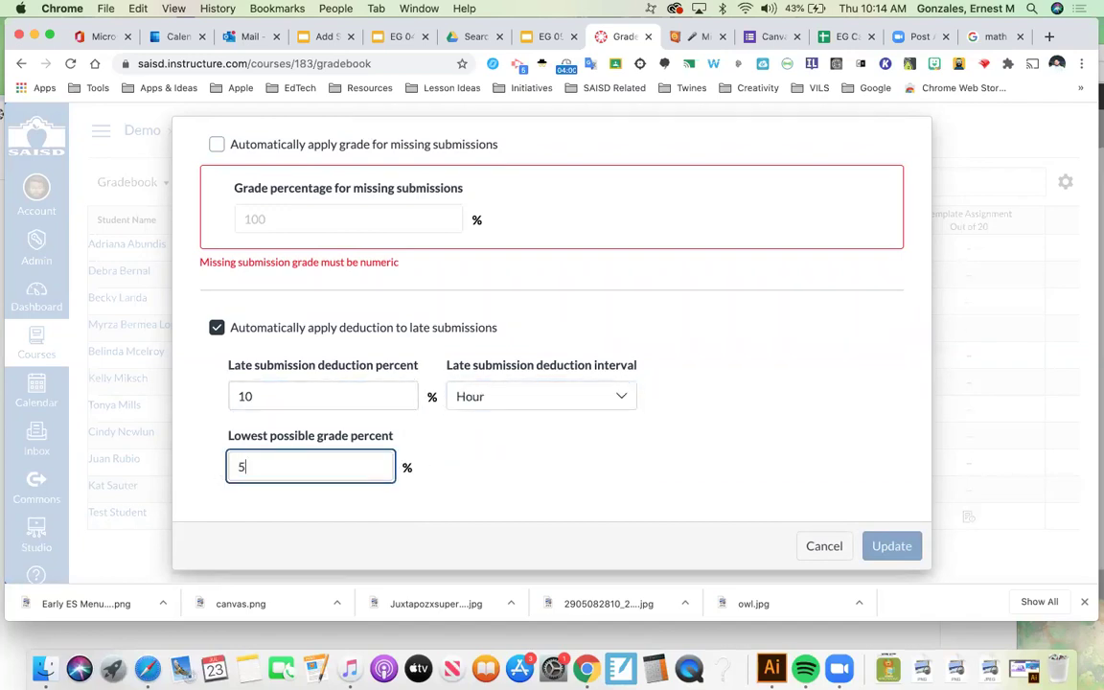
type("0")
left_click(446, 515)
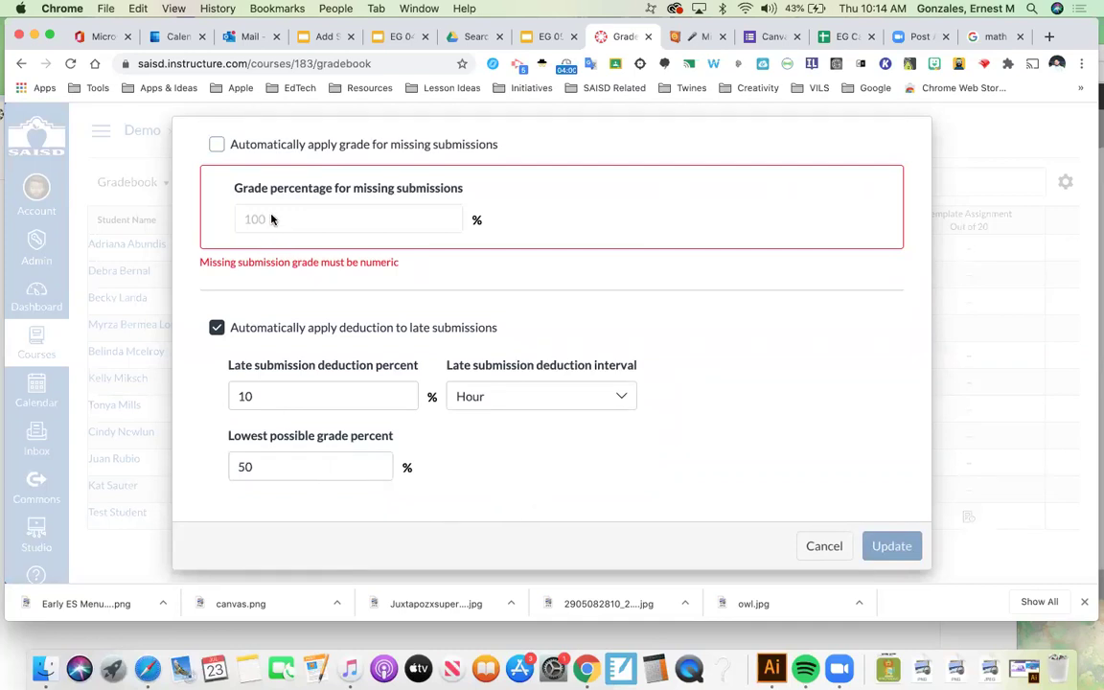
Review the Grade Posting Policy options, cancel the gradebook settings and switch to the EG 05_Grading_Assessments presentation
scroll(271, 221, "up", 2)
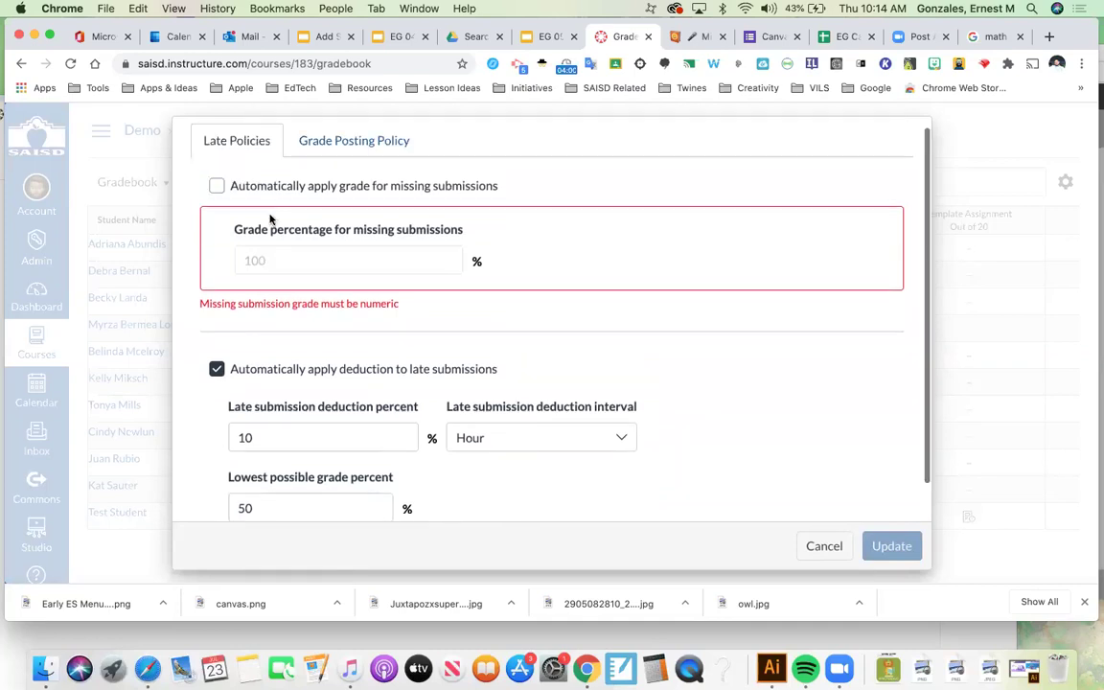
left_click(337, 155)
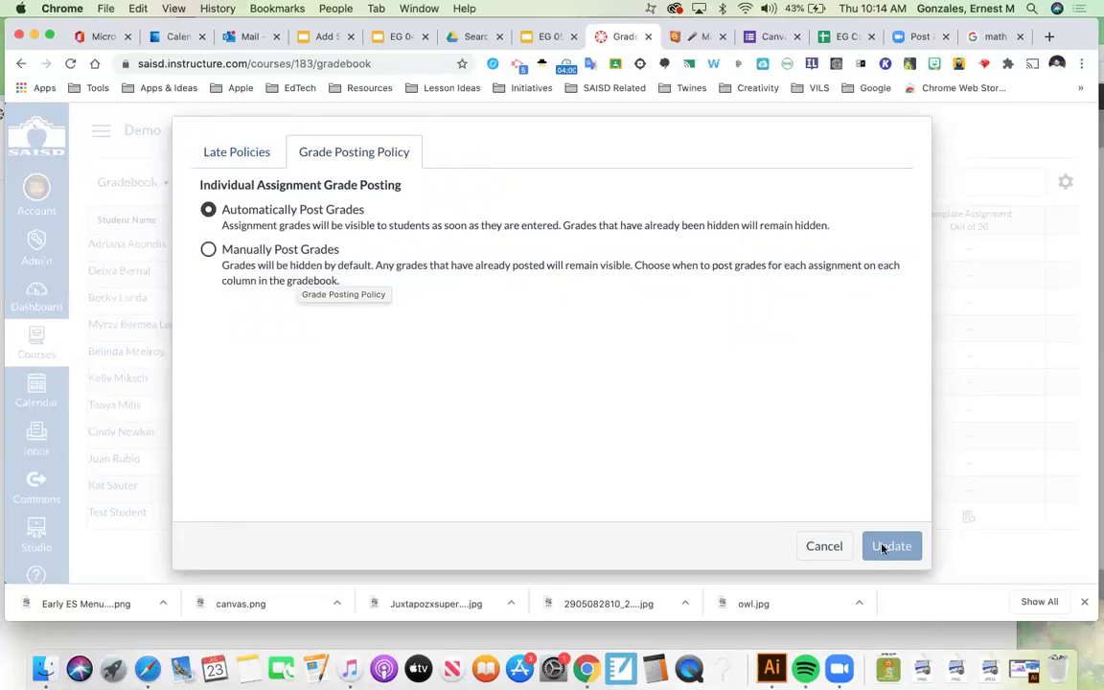
left_click(823, 546)
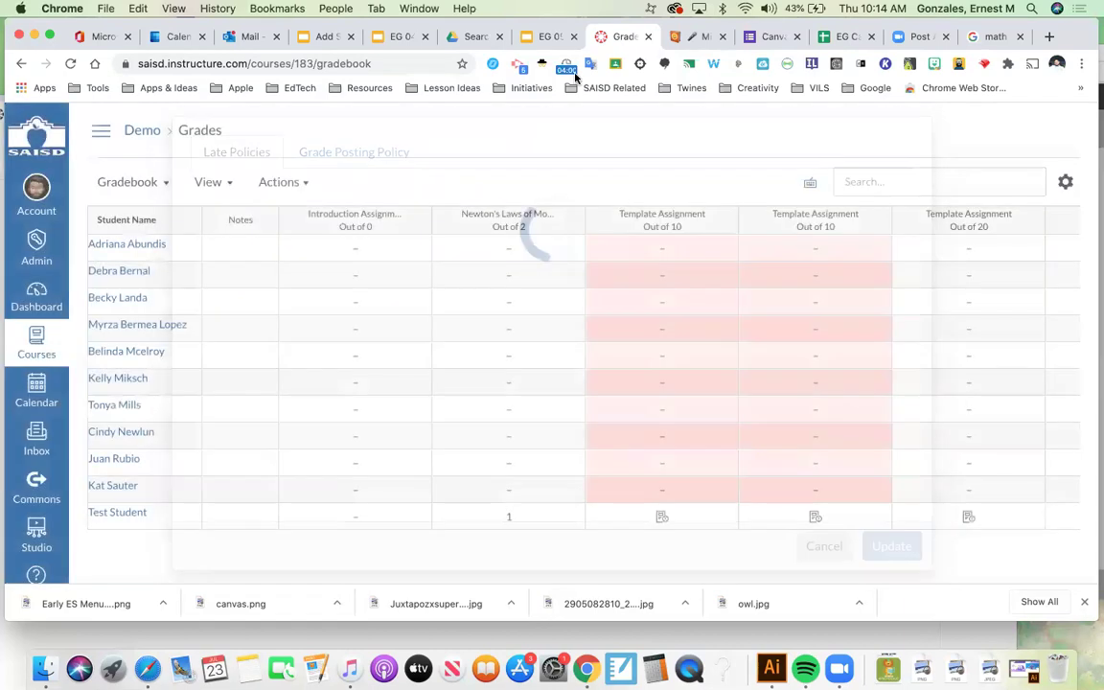
key("ctrl+shift+Tab")
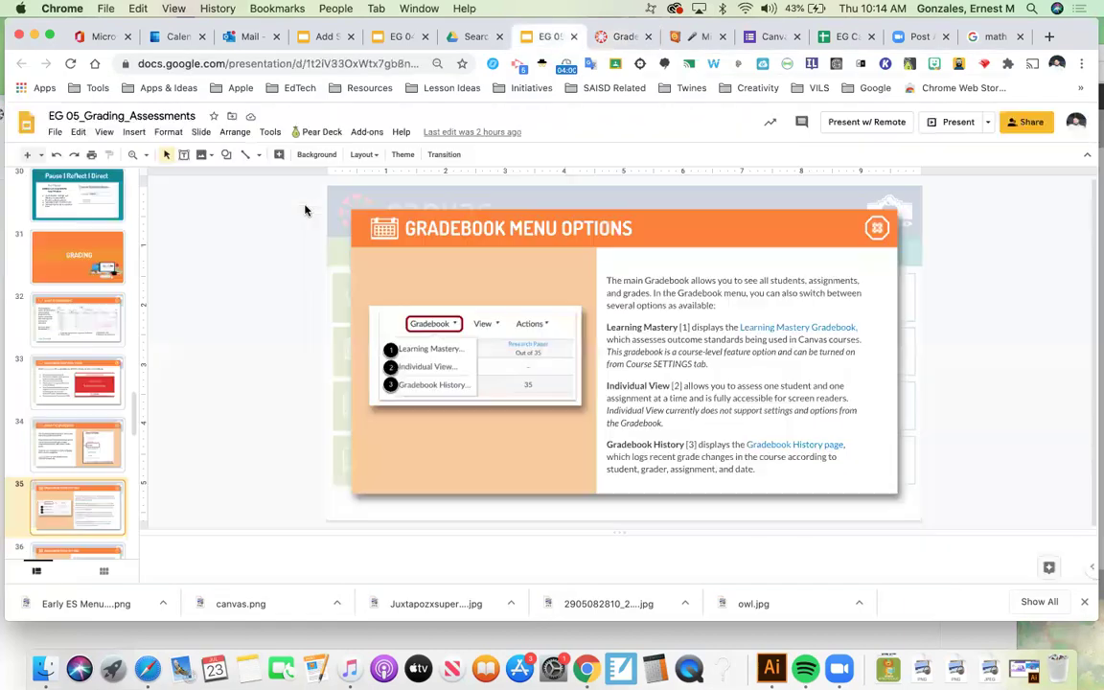
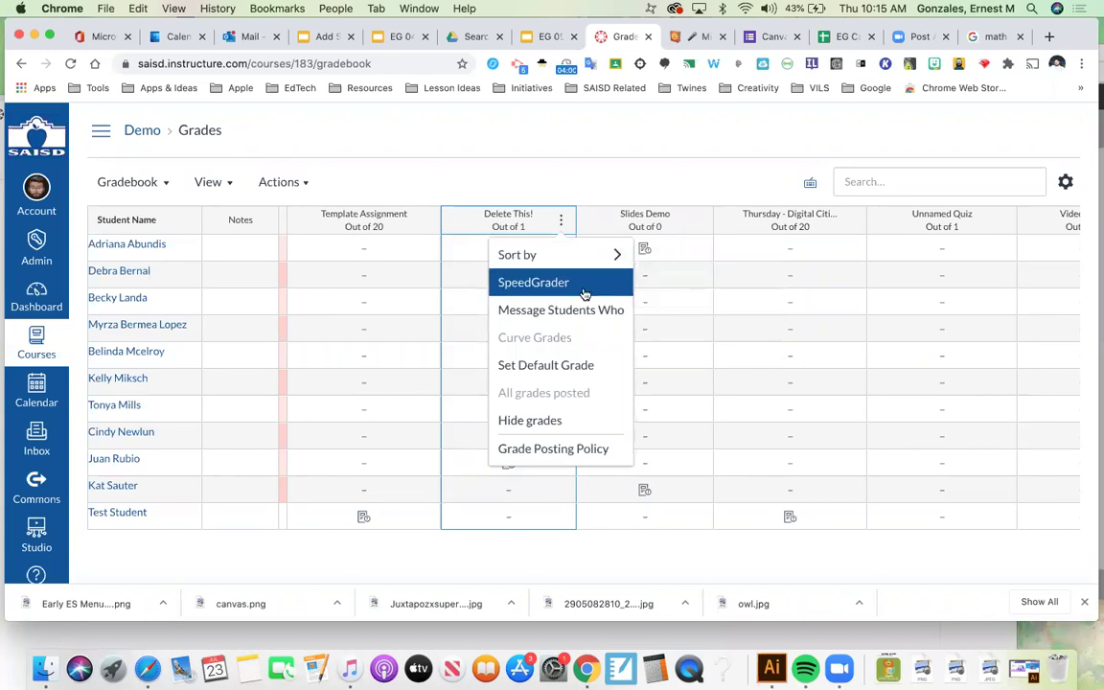
Start a message for the Delete This! assignment addressed to students who scored less than 70
left_click(565, 319)
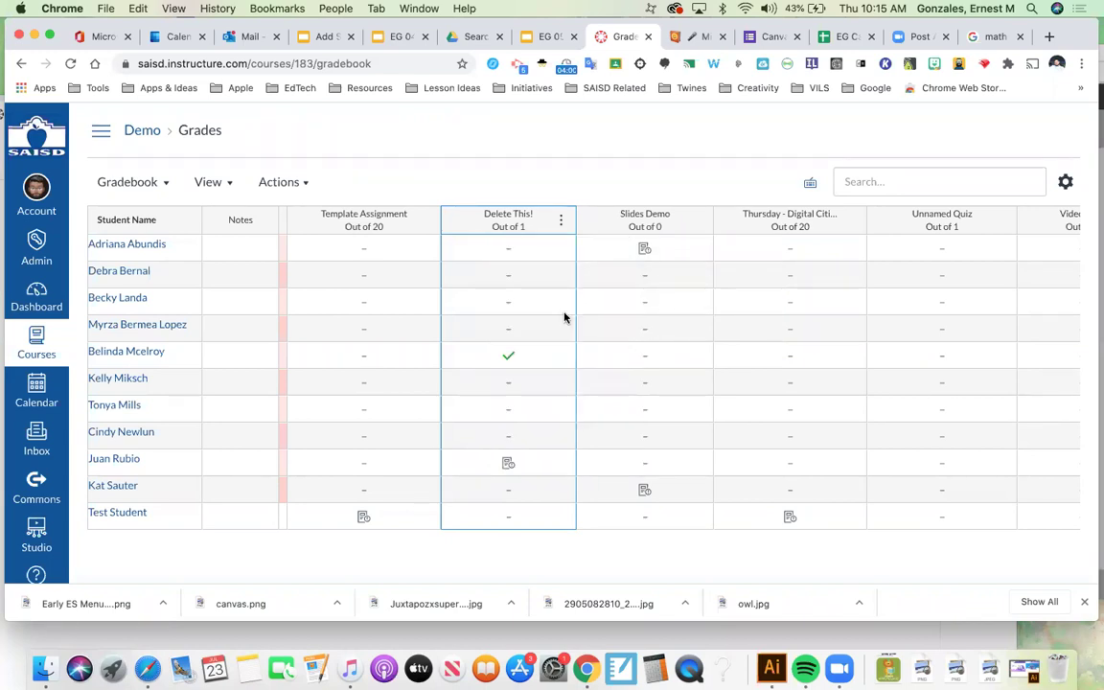
left_click(494, 249)
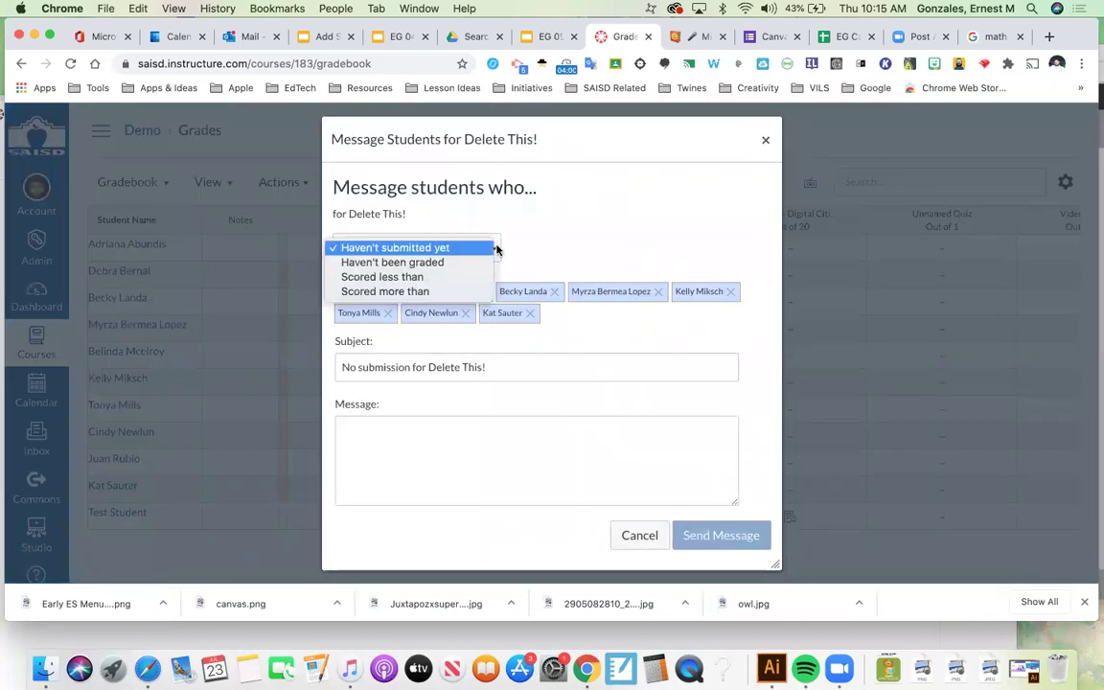
left_click(423, 277)
left_click(532, 249)
type("70")
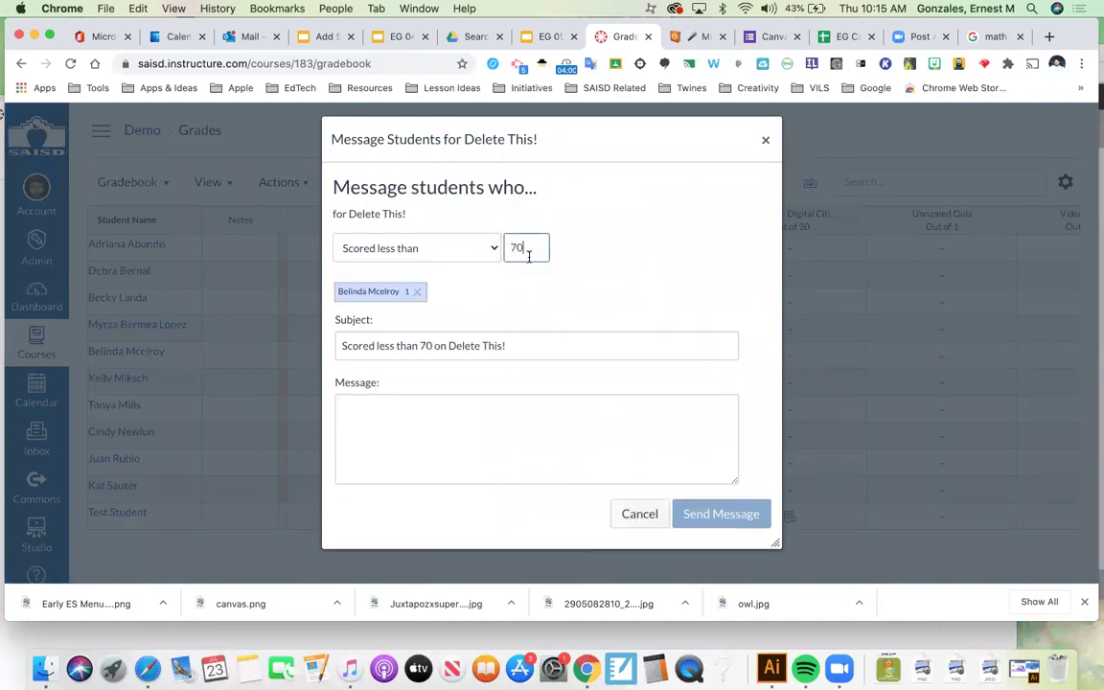
Write the message "Please go back and redo this assignment." and send it to the selected students
left_click(400, 426)
type("Please go")
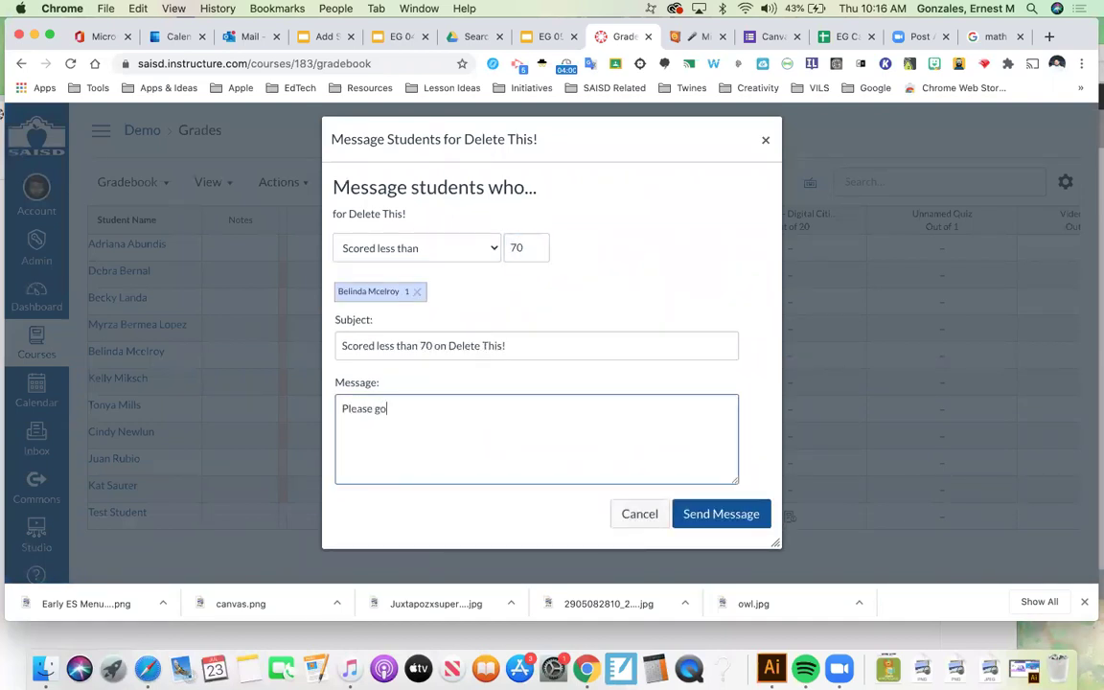
type(" back and redo this assignment.")
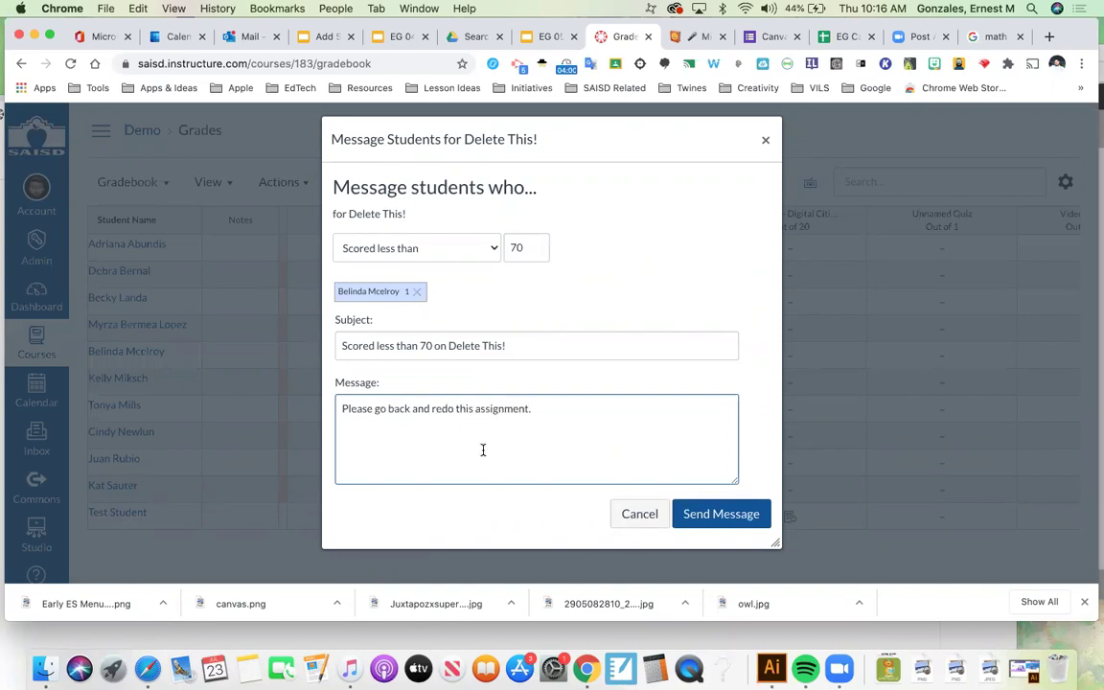
left_click(730, 521)
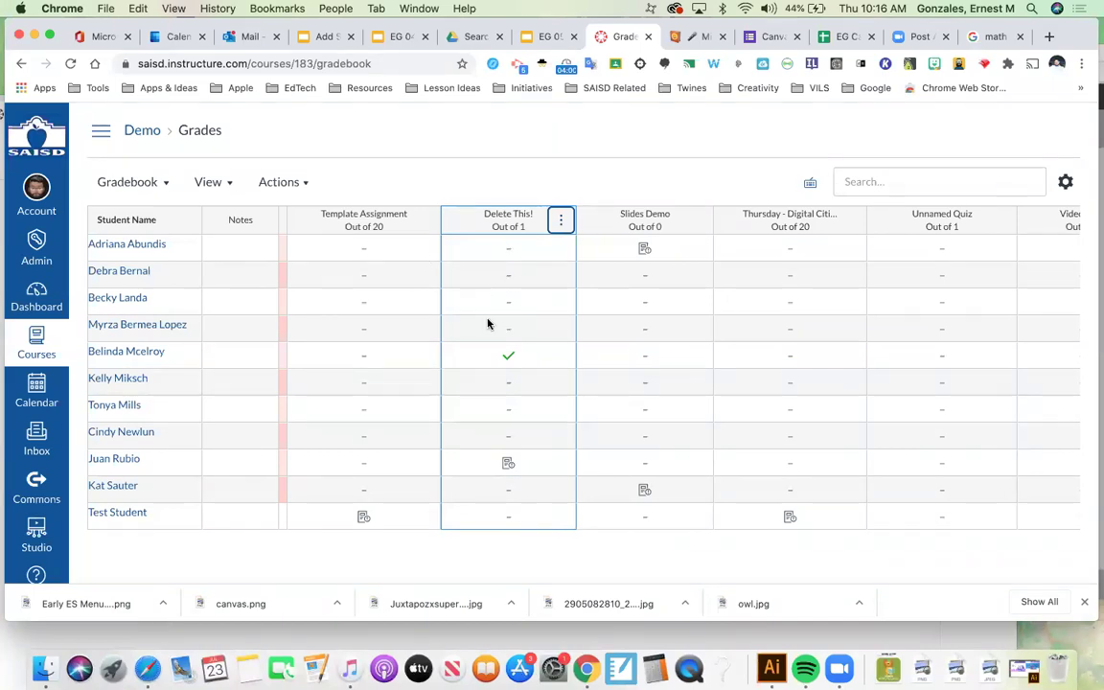
Set the default grade for Delete This! to Complete without overwriting already-entered grades
left_click(562, 219)
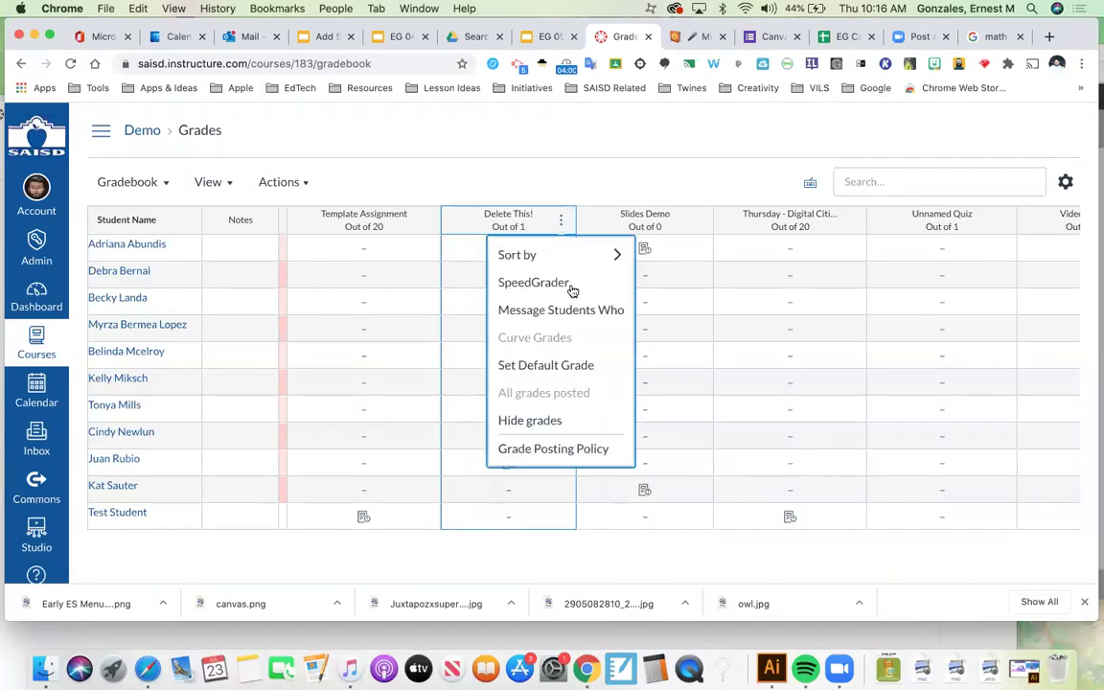
left_click(568, 368)
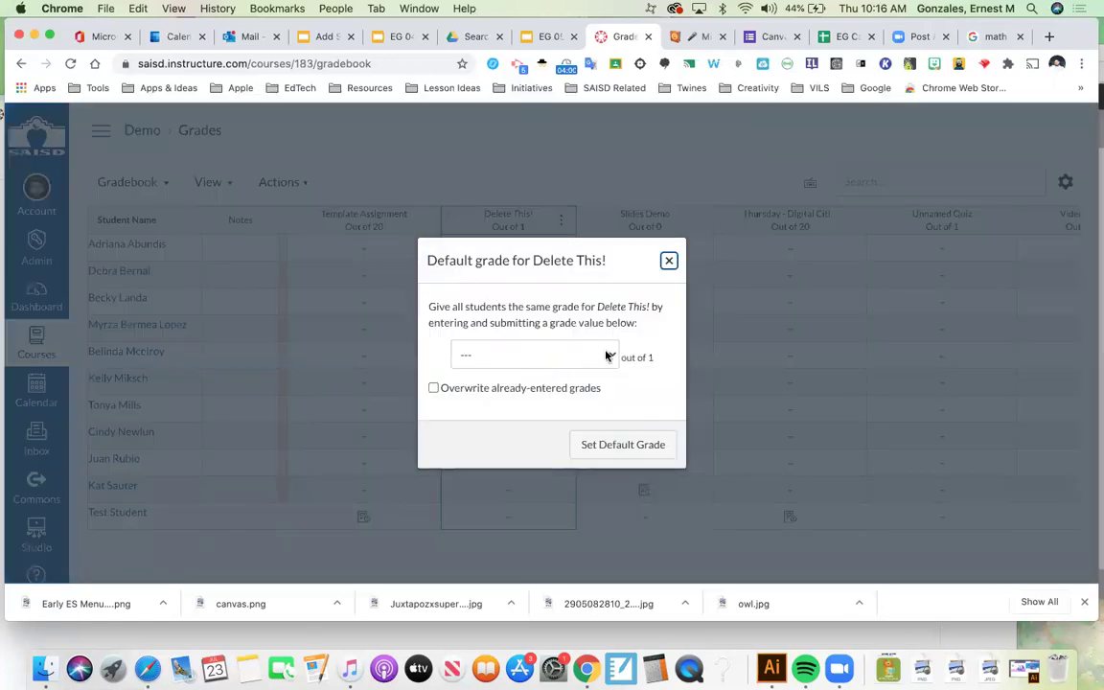
left_click(606, 357)
left_click(598, 370)
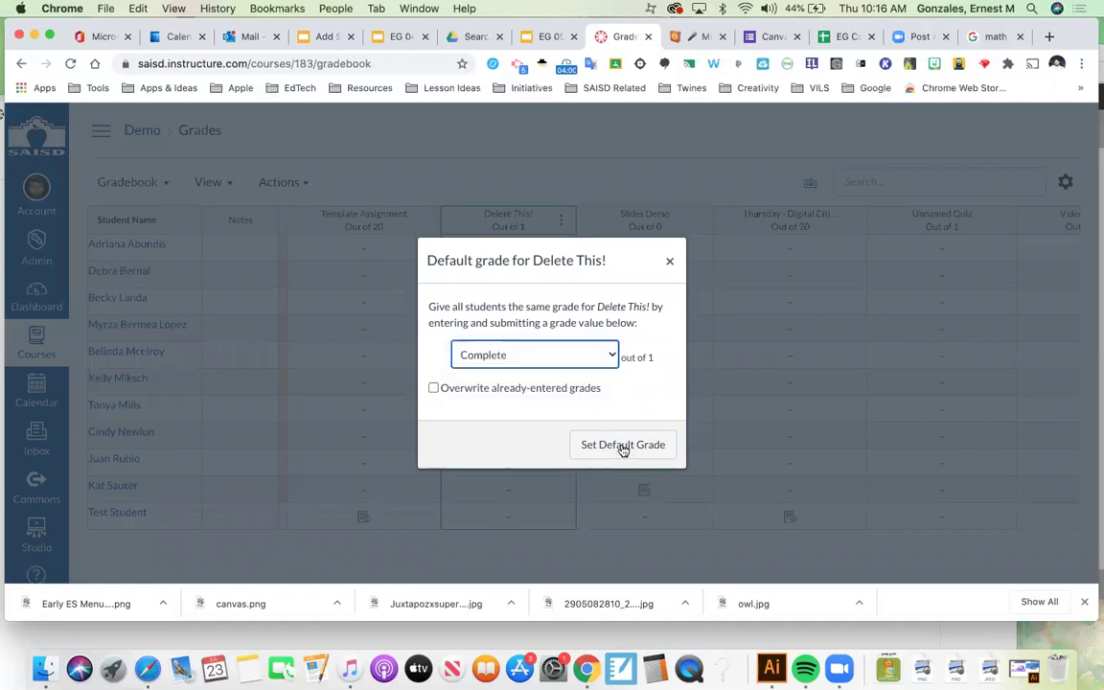
left_click(622, 447)
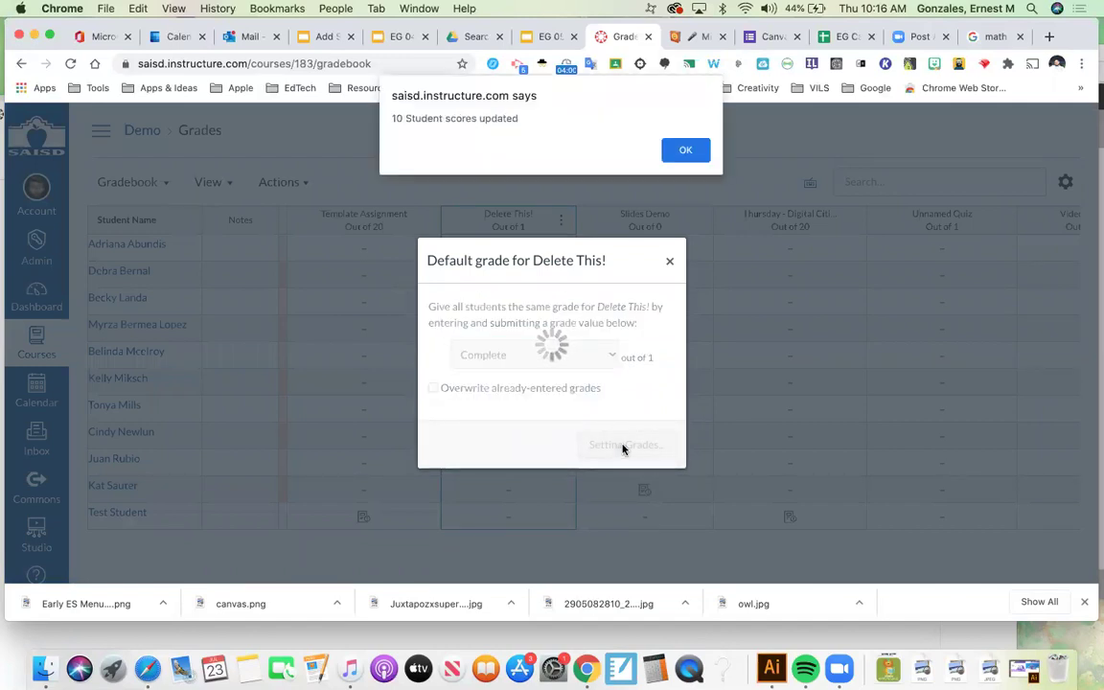
left_click(684, 151)
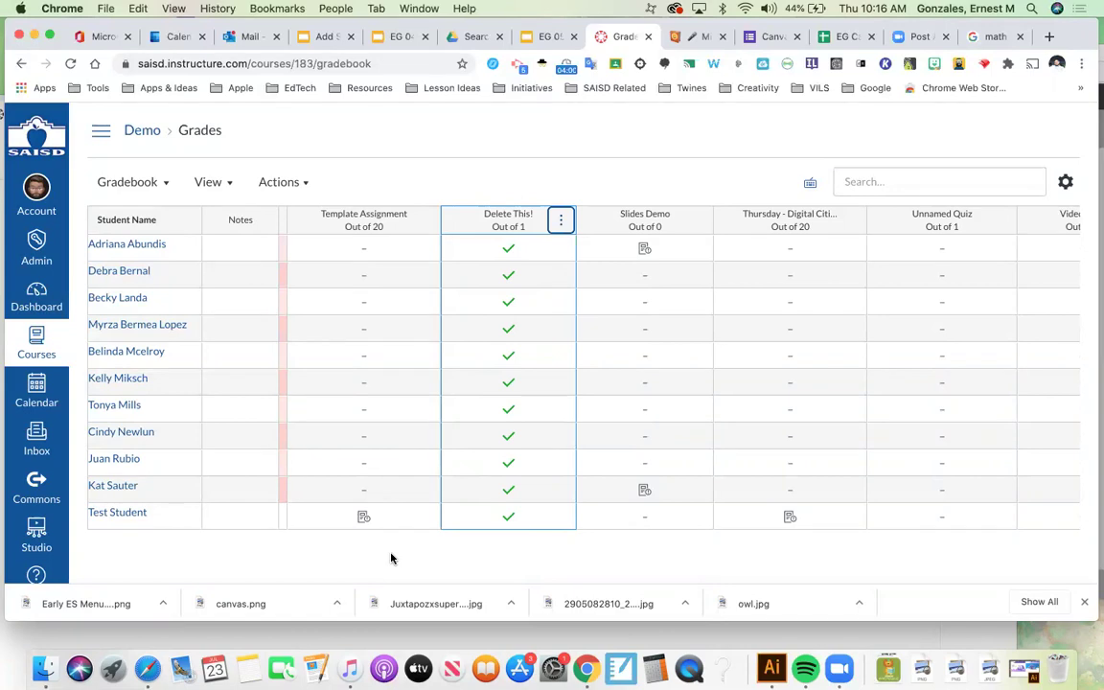
Show the Grade Posting Policy for the Delete This! column, close it and switch to the EG 05_Grading_Assessments presentation
left_click(560, 220)
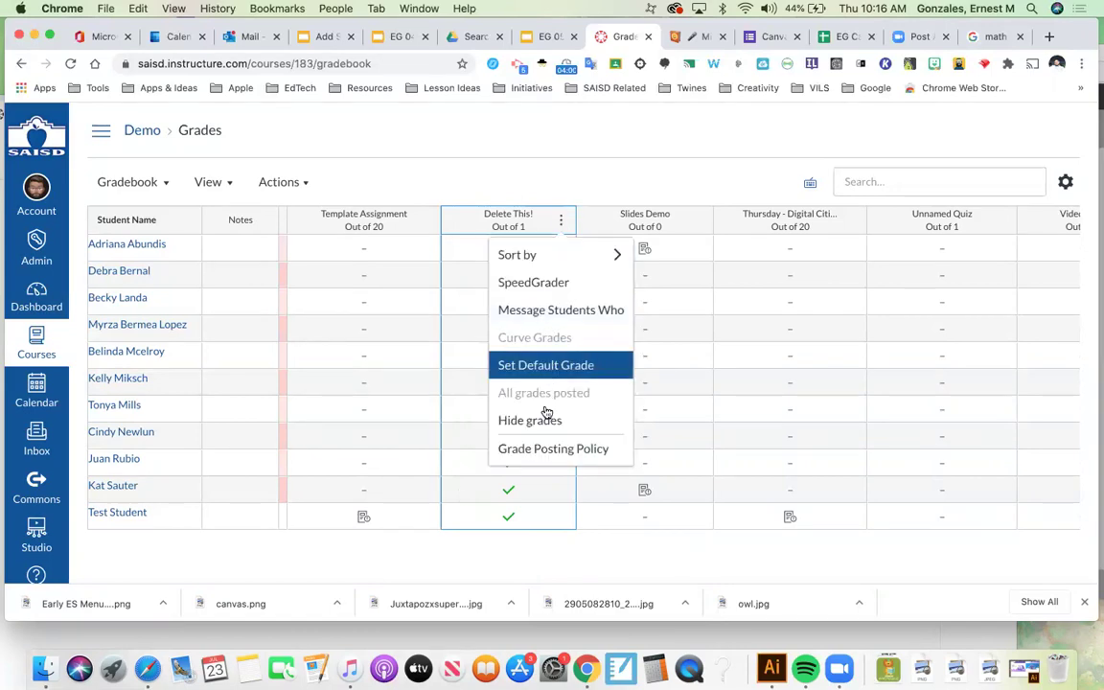
left_click(542, 448)
key("Escape")
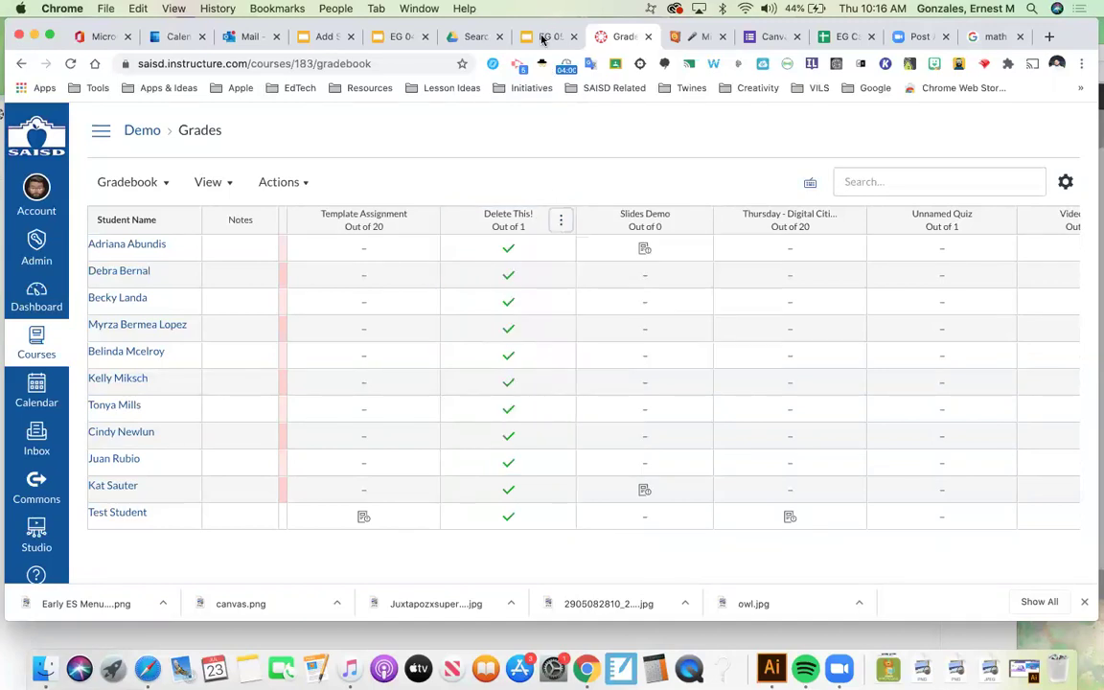
left_click(543, 37)
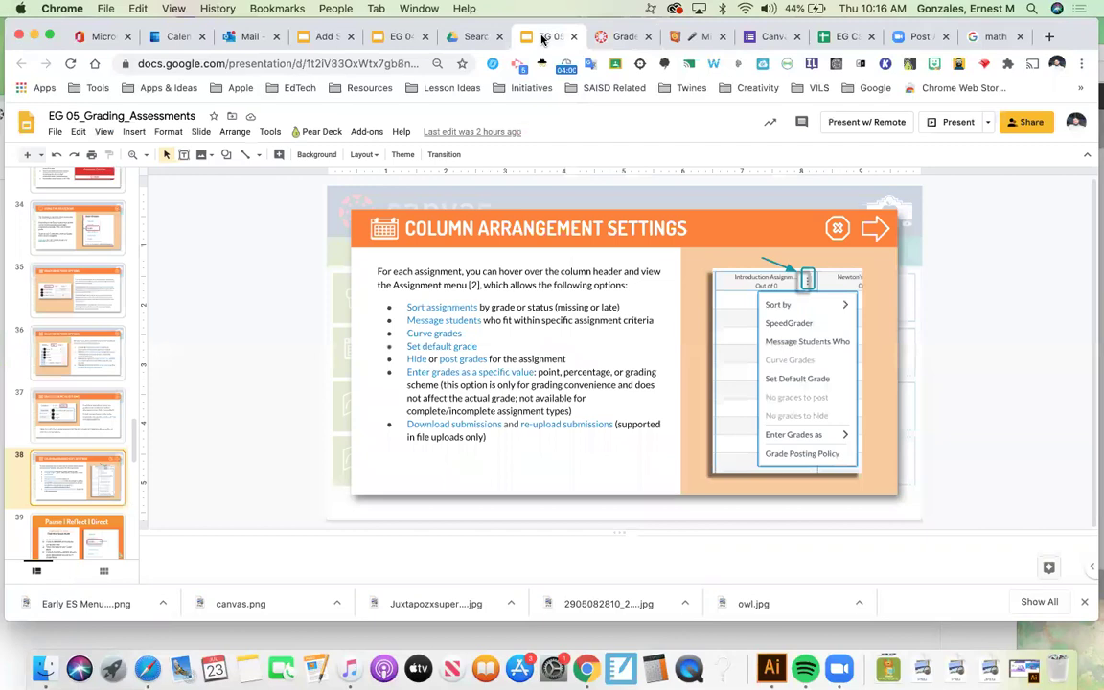
Show the Pause | Reflect | Direct slide on Gradebook Practice and switch back to the Canvas gradebook
scroll(80, 483, "down", 1)
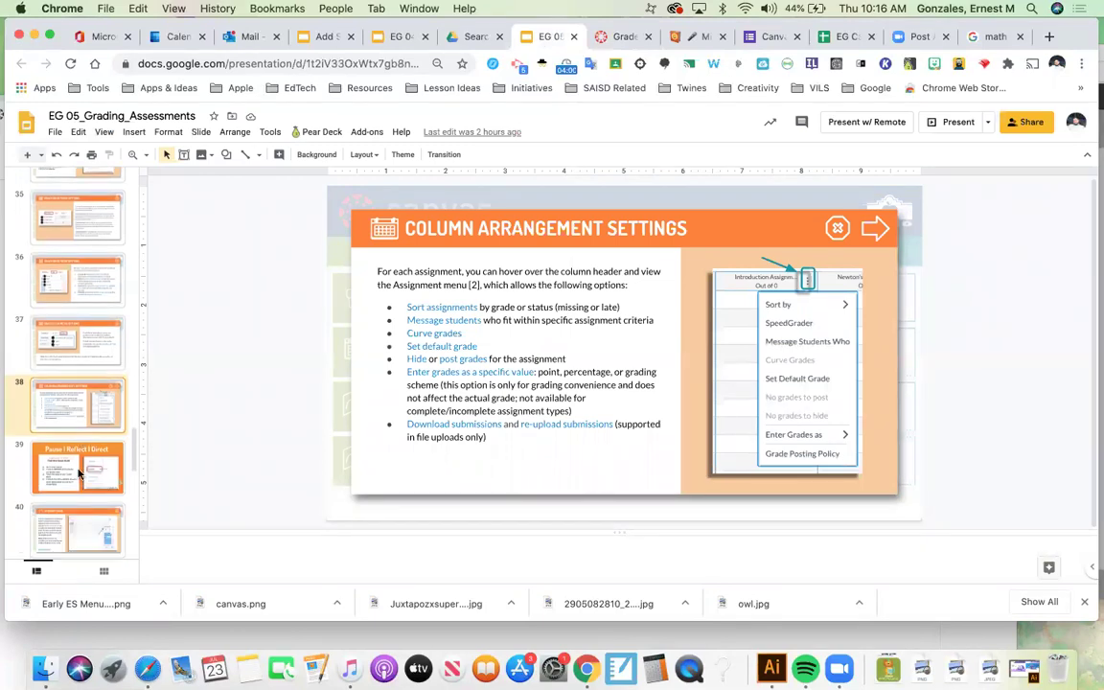
left_click(97, 471)
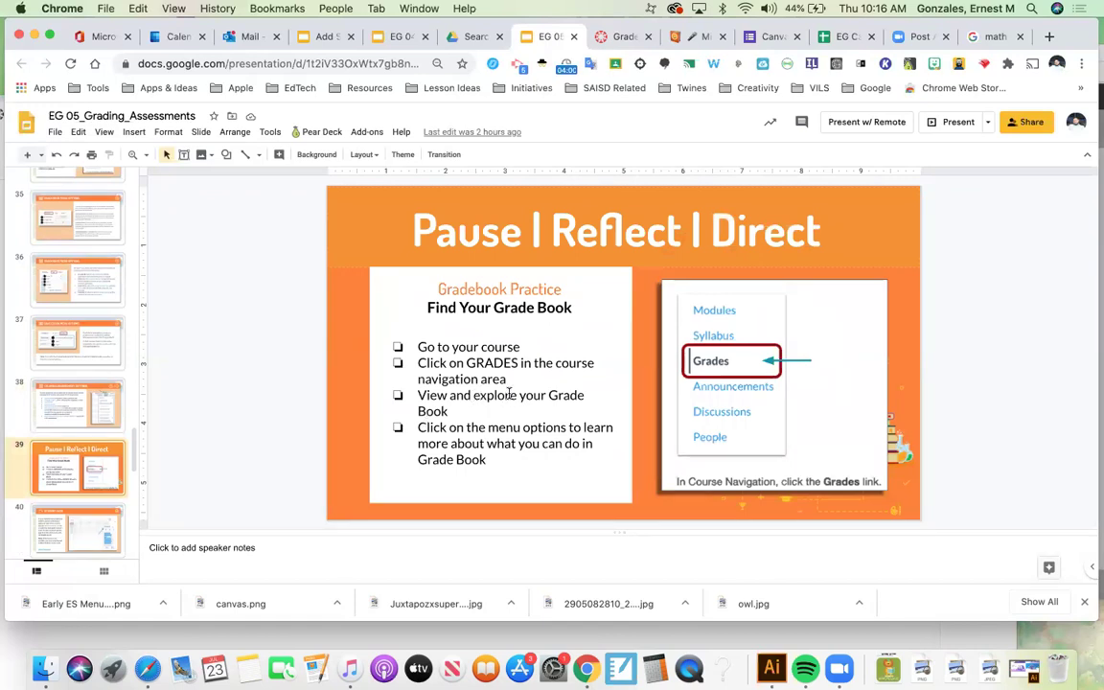
left_click(619, 37)
Close the Delete This! column options, set the browser's countdown timer to 3 minutes and start it
left_click(562, 220)
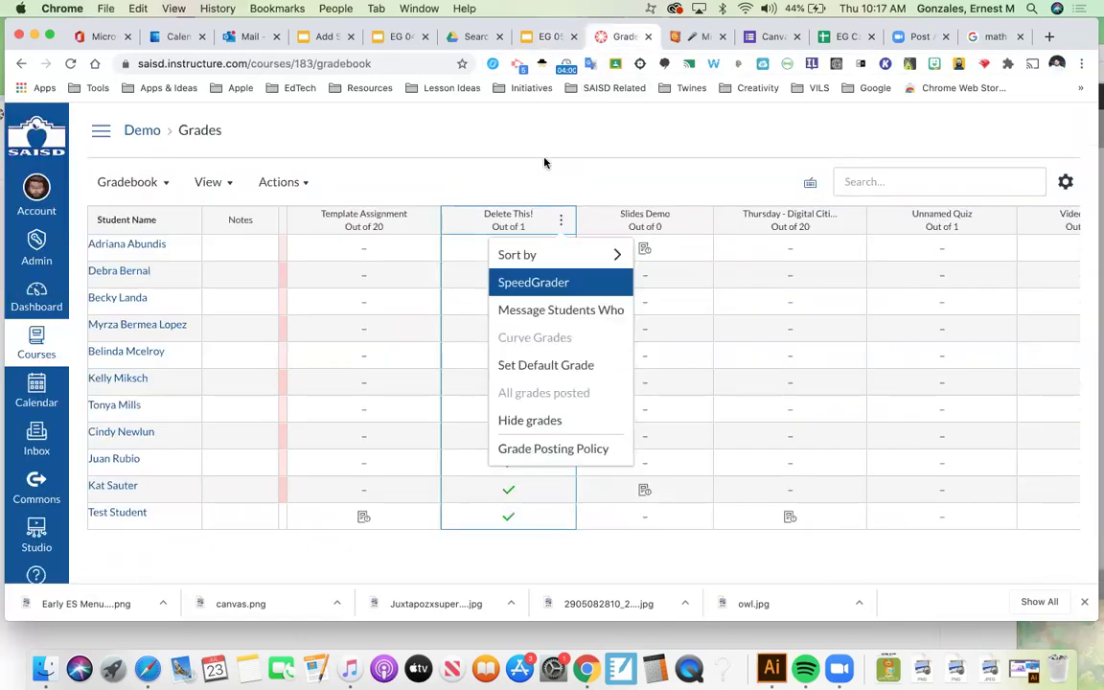
key("Escape")
left_click(569, 68)
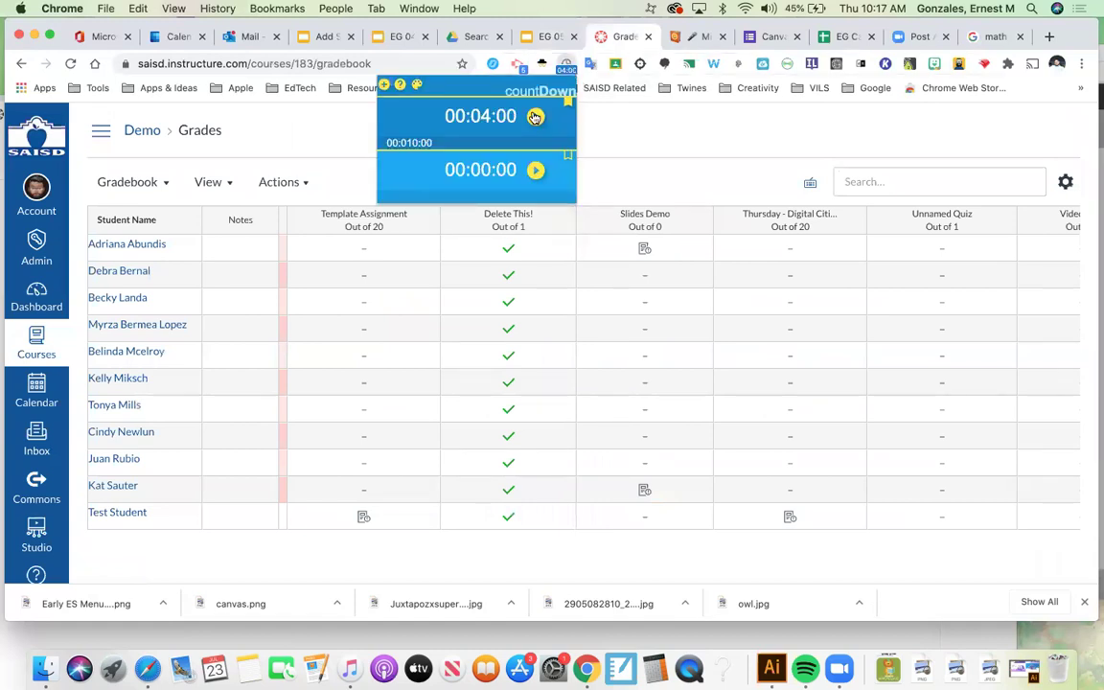
scroll(488, 121, "down", 1)
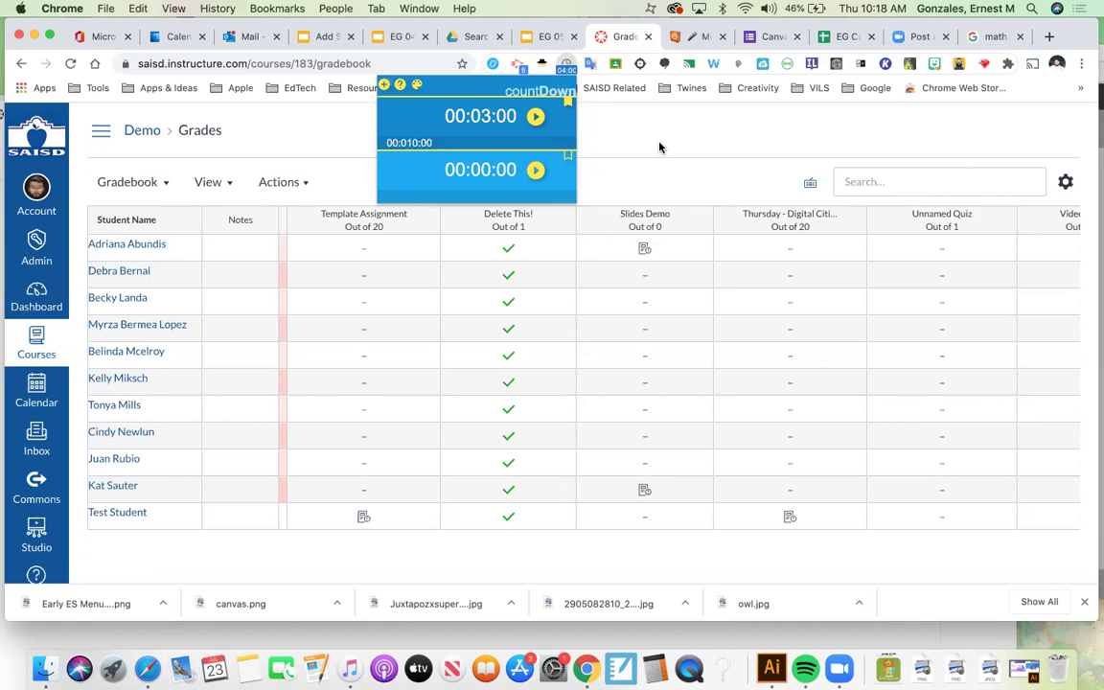
left_click(536, 118)
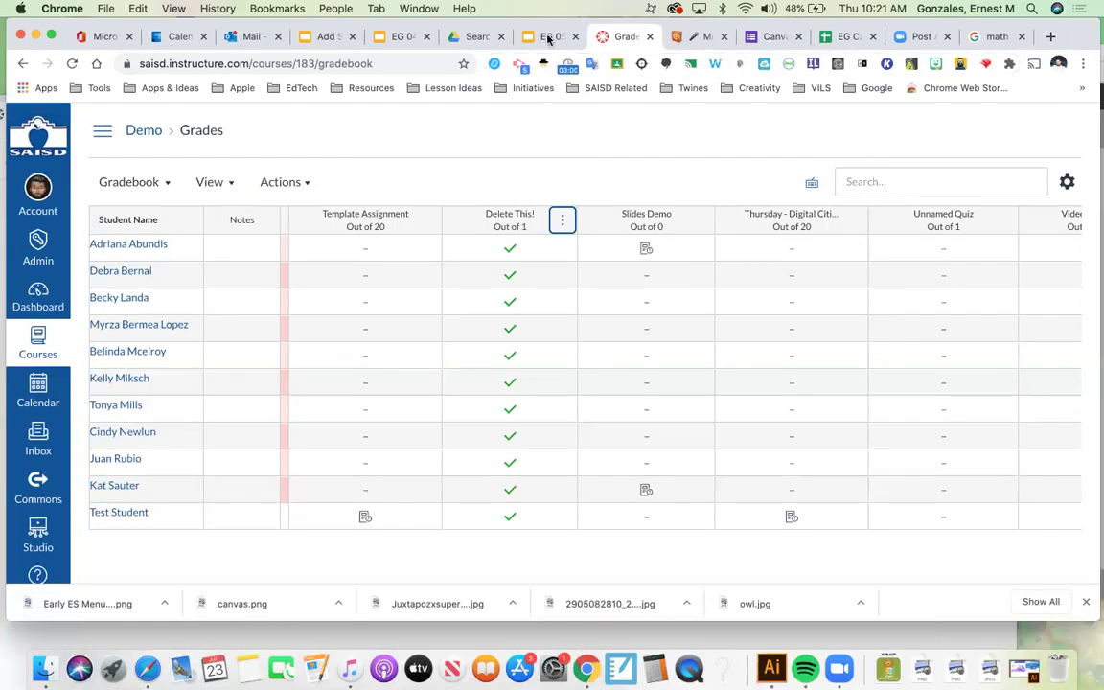
Switch to the EG 05_Grading_Assessments presentation and show the Student Data slide
left_click(556, 38)
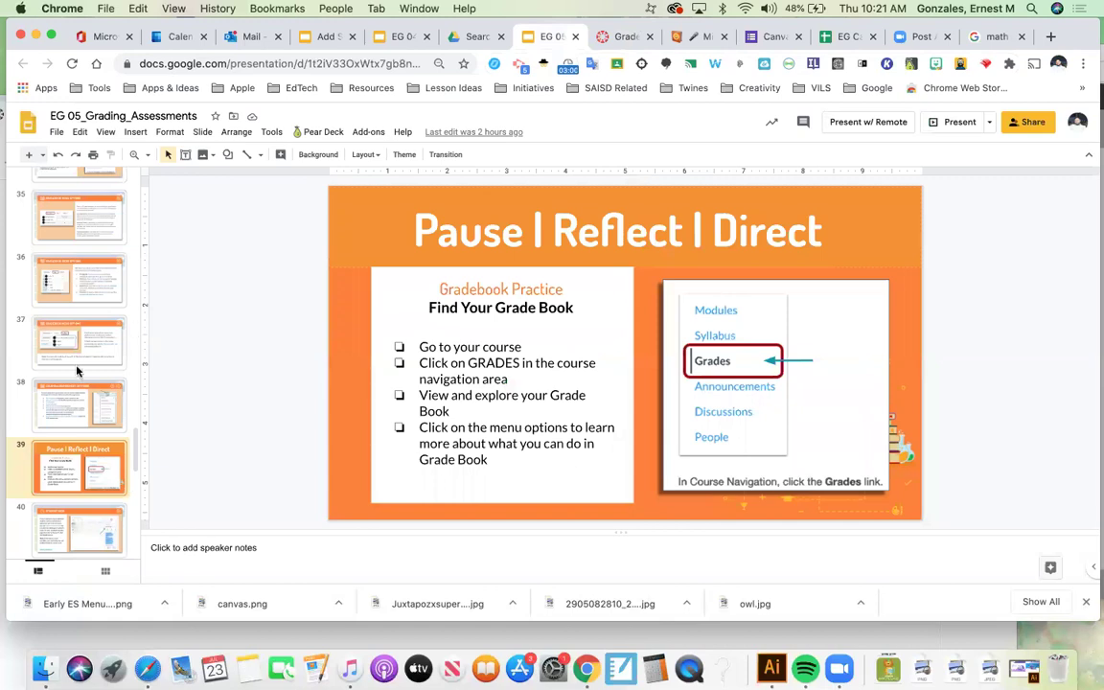
scroll(72, 302, "down", 3)
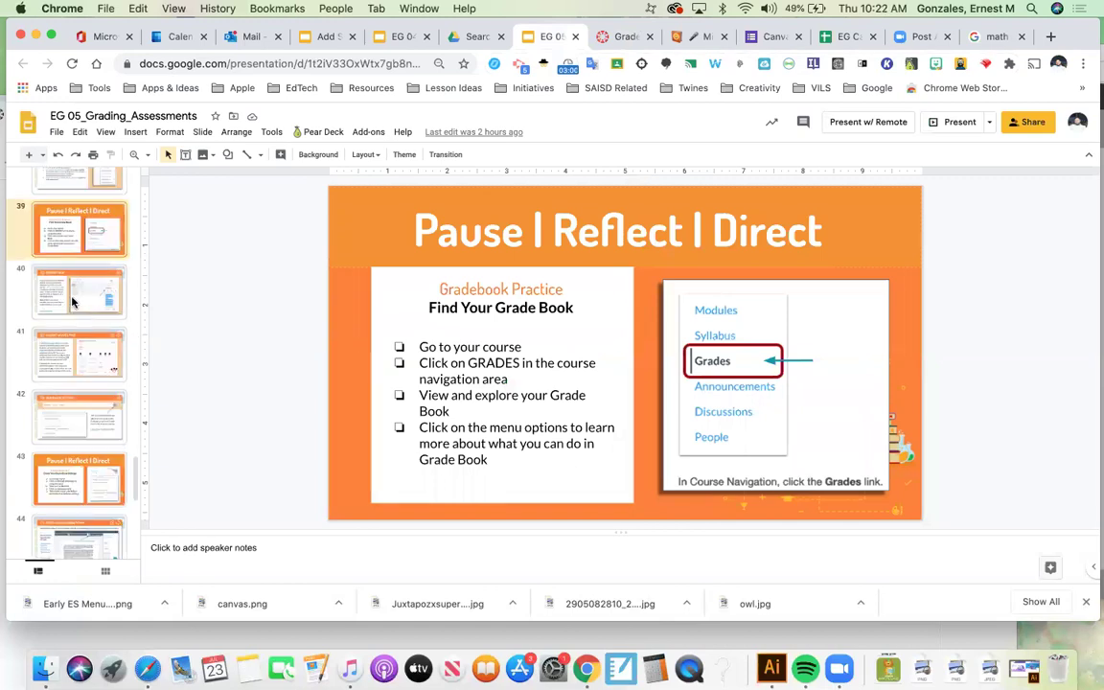
left_click(72, 302)
scroll(72, 302, "down", 1)
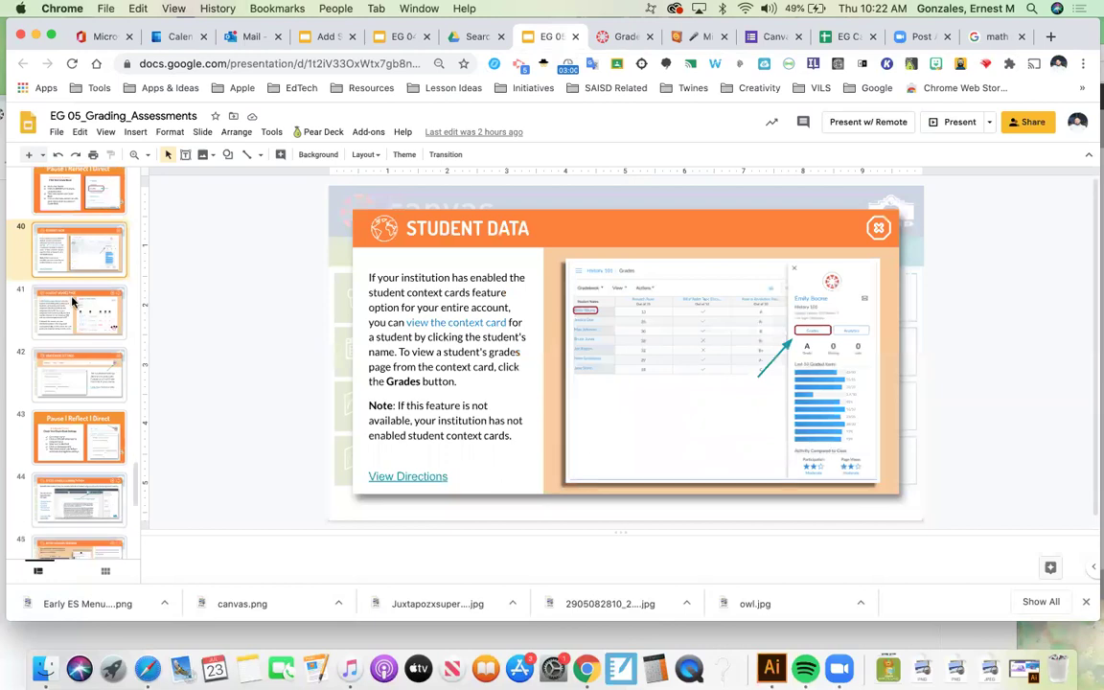
scroll(72, 302, "up", 1)
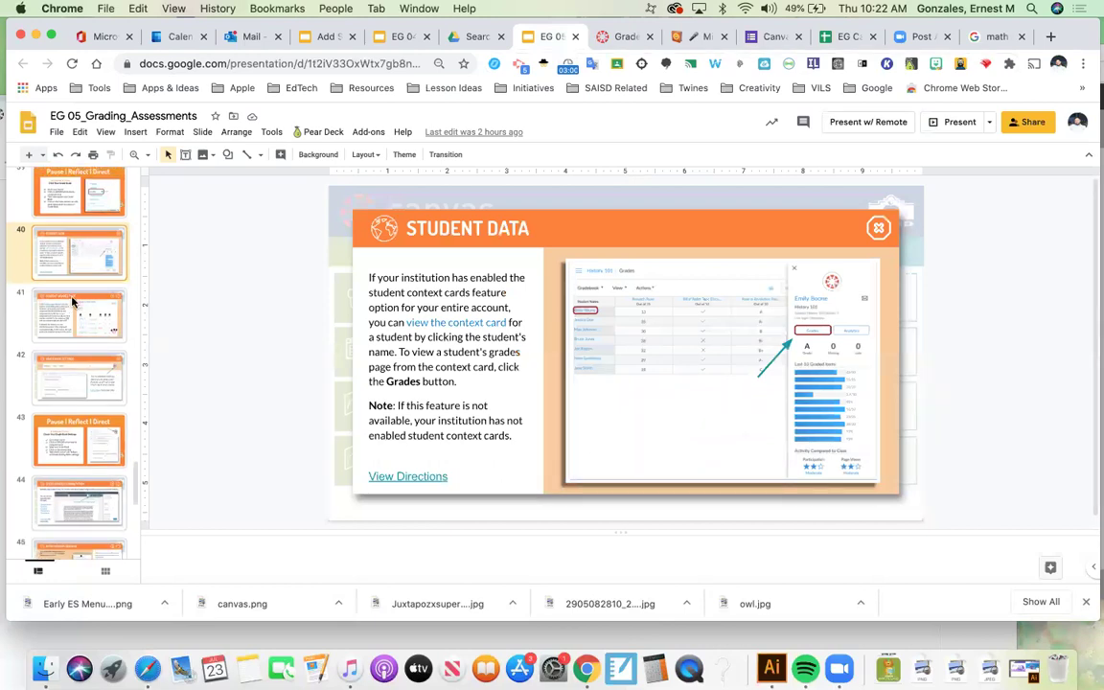
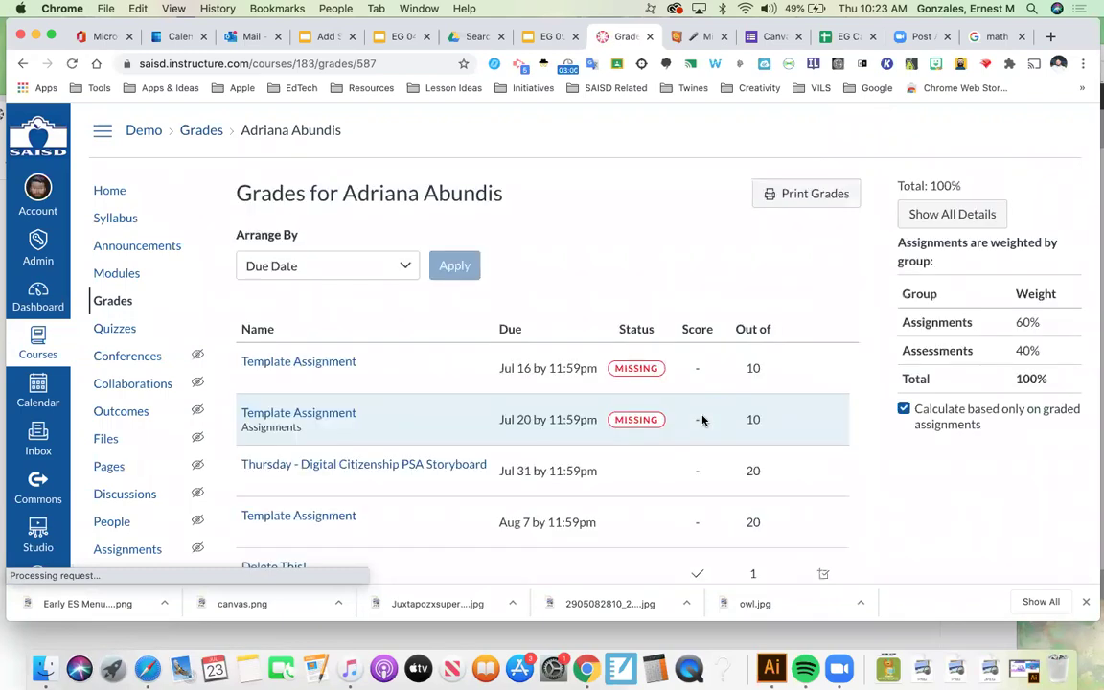
Examine the student's grades page in Canvas, from the assignment statuses and scores through to the group totals
scroll(702, 420, "down", 3)
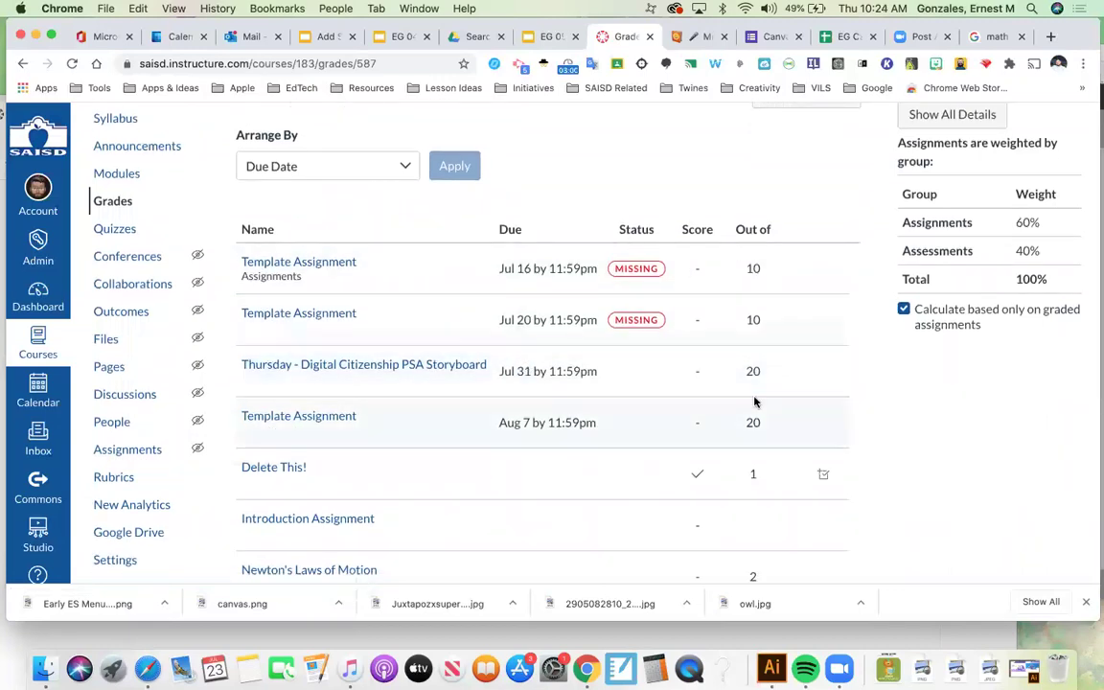
scroll(754, 402, "down", 8)
scroll(754, 403, "down", 2)
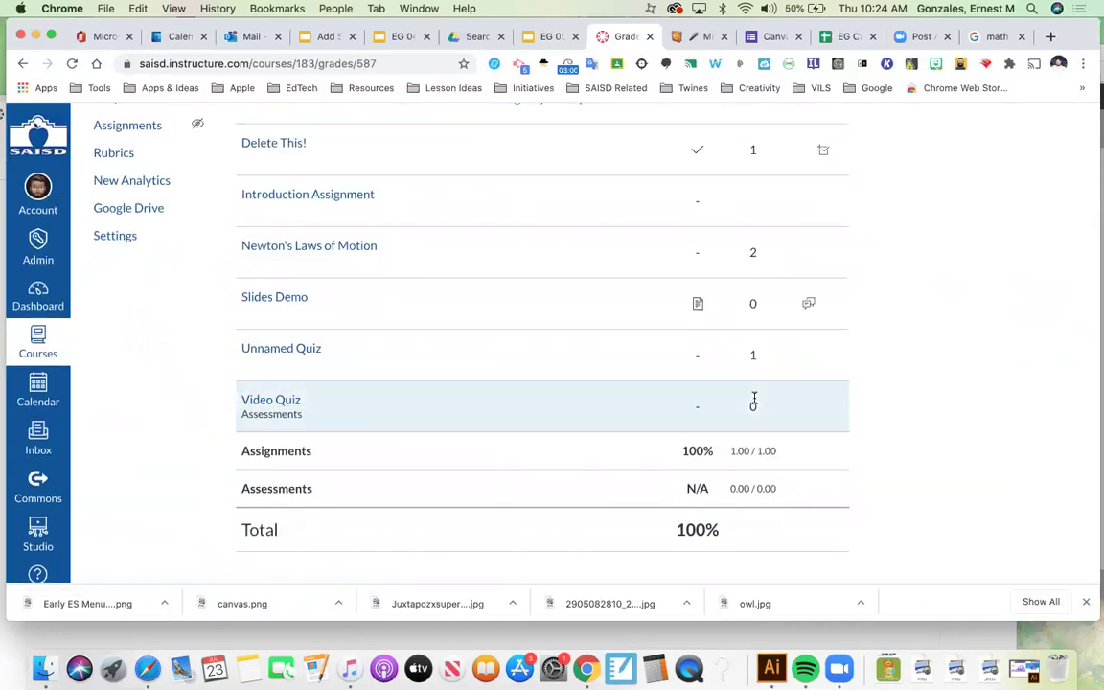
scroll(754, 403, "up", 10)
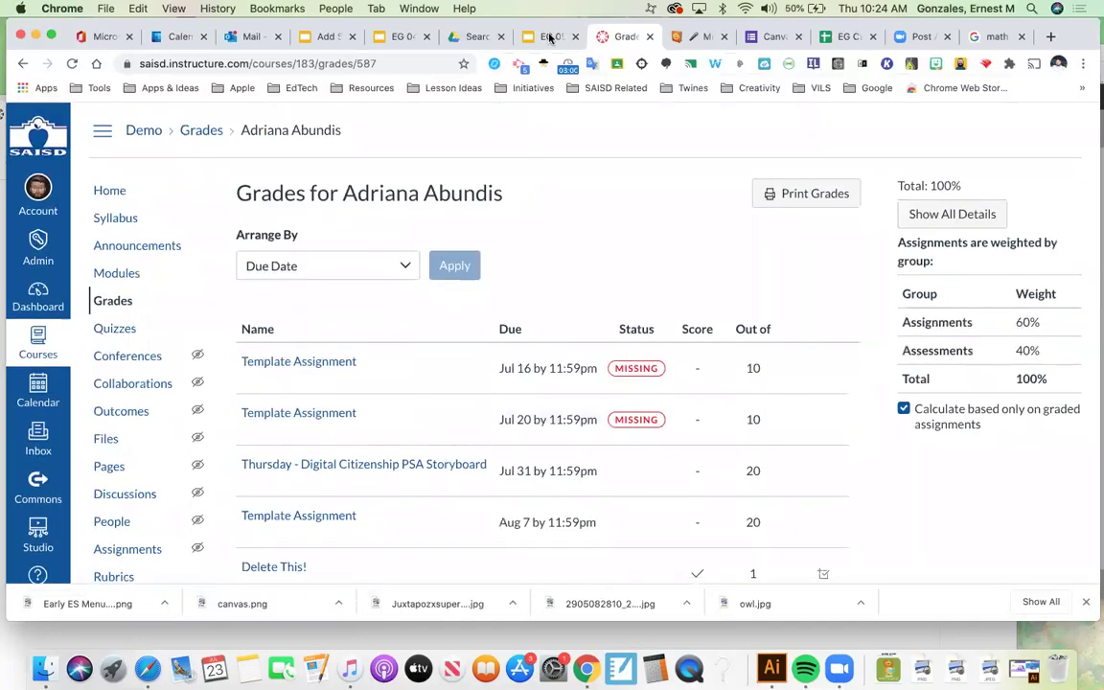
Show the Gradebook Settings slide in the presentation and return to the Demo course's full gradebook in Canvas
key("ctrl+shift+Tab")
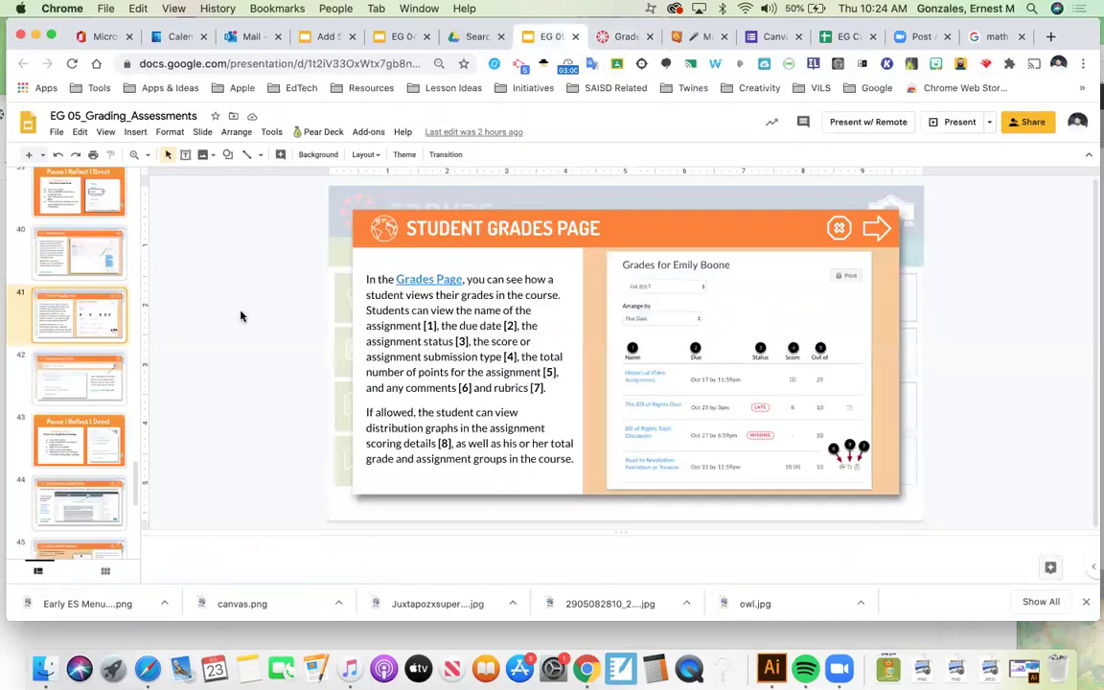
left_click(93, 382)
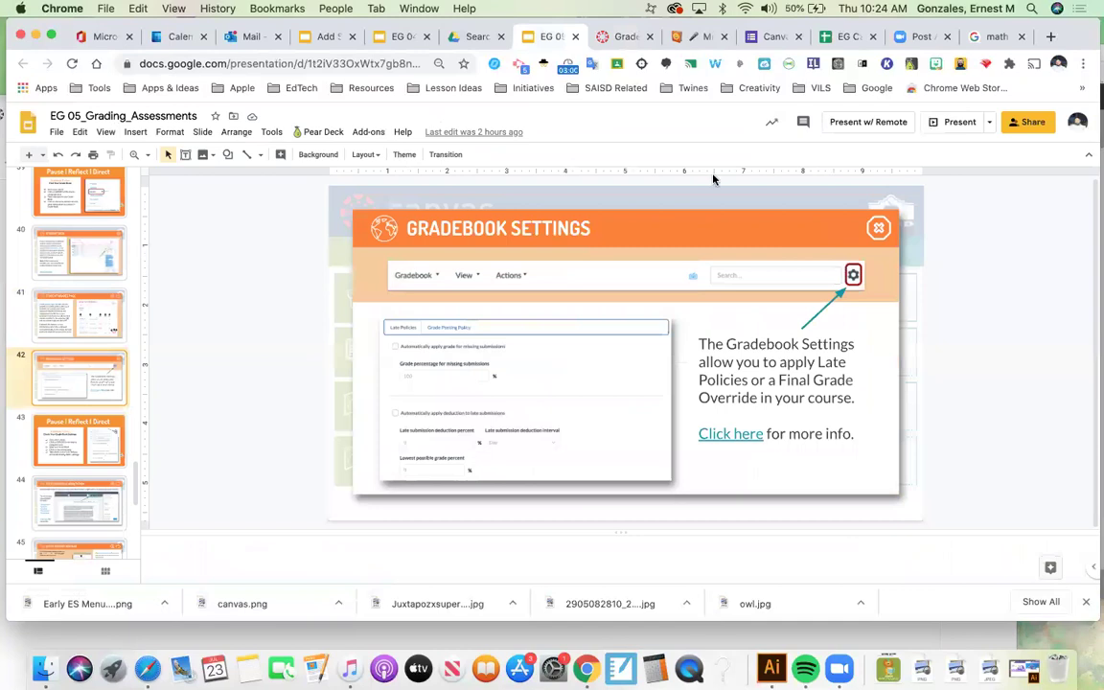
left_click(619, 38)
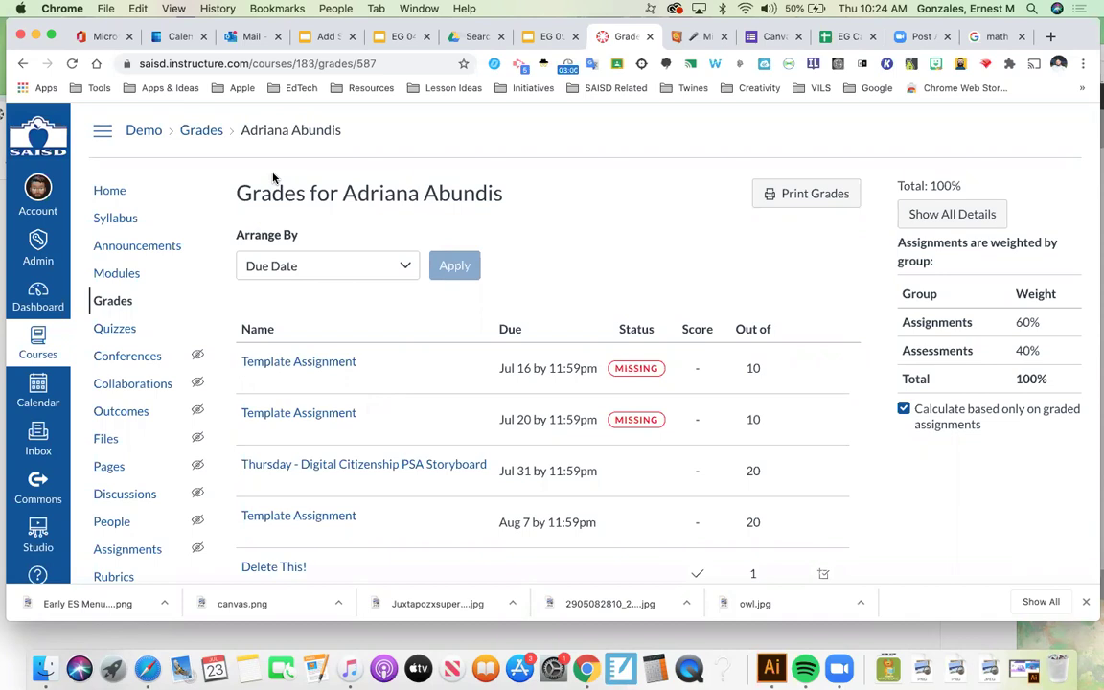
left_click(201, 131)
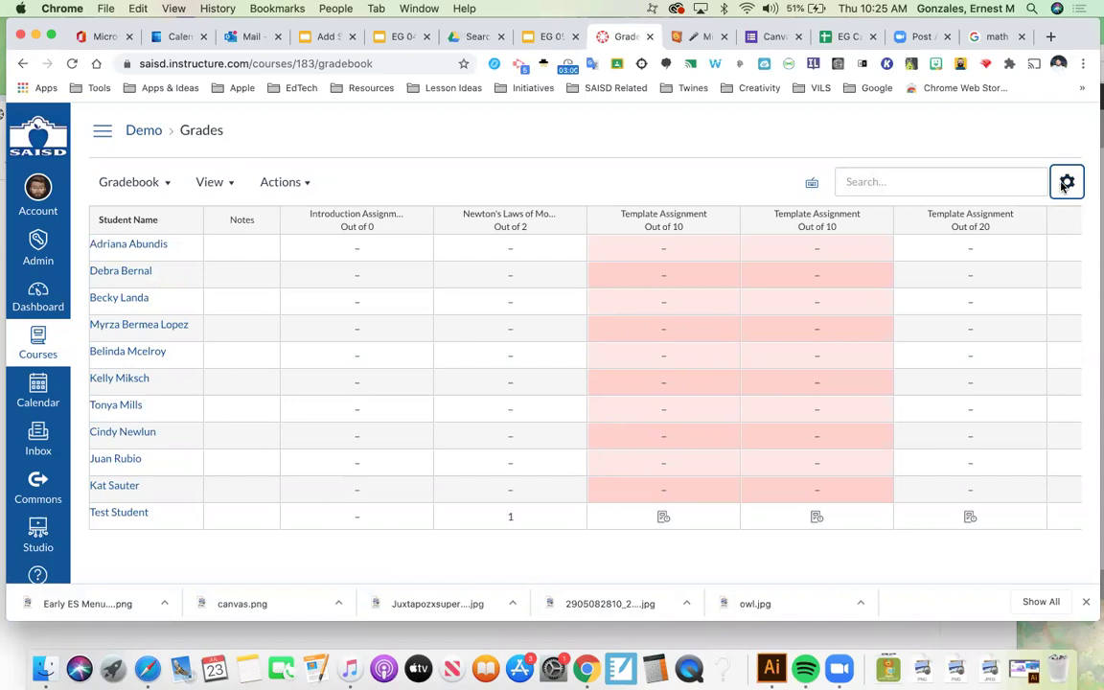
In the gradebook's late policies, turn on the automatic grade for missing submissions and the automatic deduction for late submissions
left_click(1066, 183)
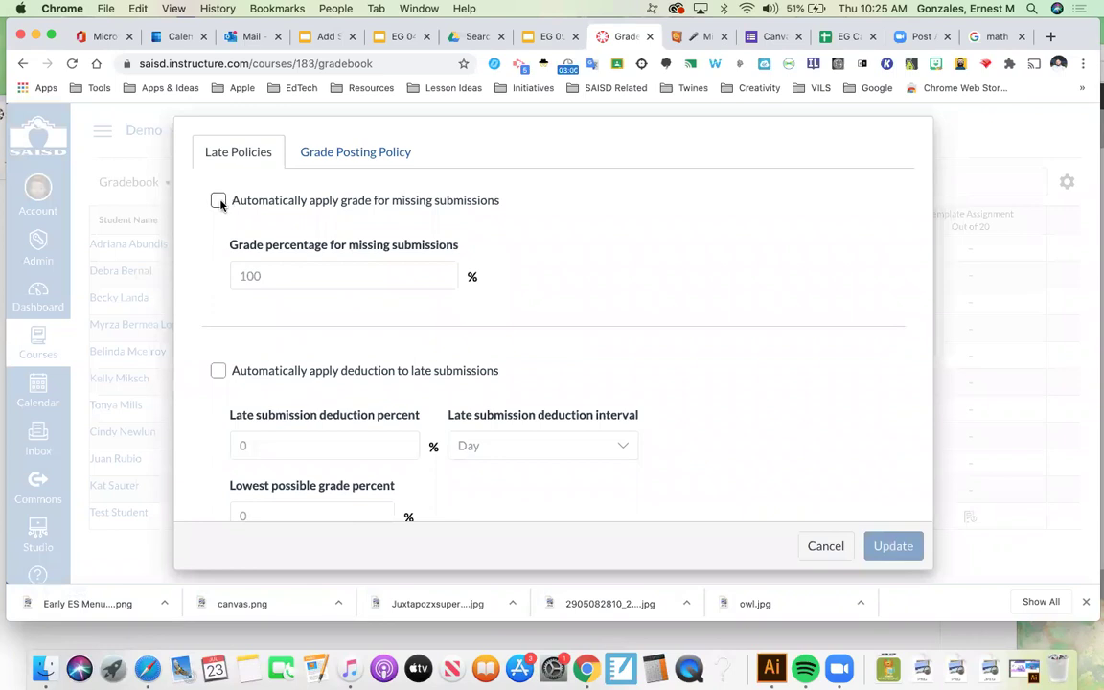
left_click(413, 204)
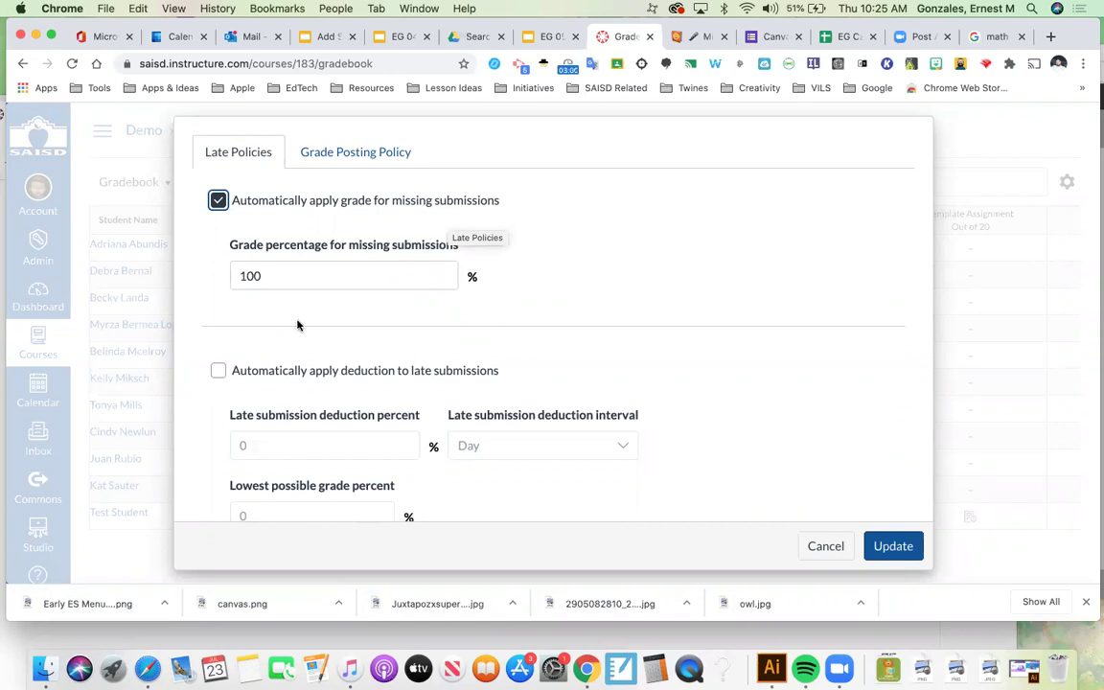
left_click(219, 370)
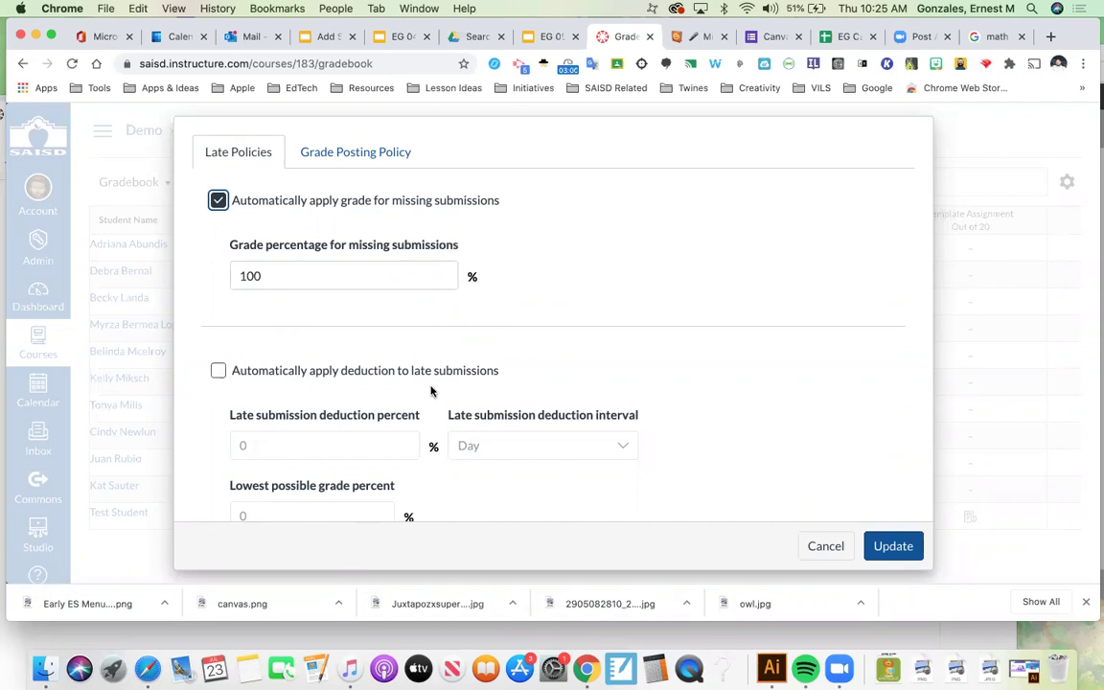
scroll(499, 390, "down", 2)
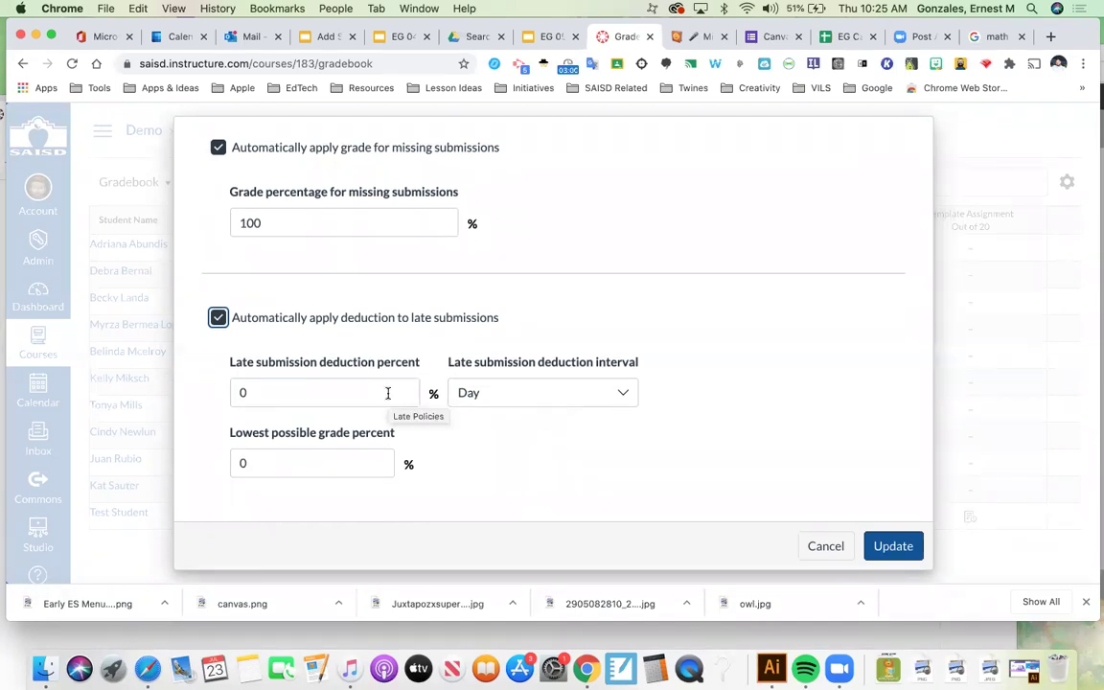
Review the Grade Posting Policy options in the gradebook settings and close the settings without saving
scroll(387, 393, "up", 1)
scroll(387, 393, "up", 2)
left_click(349, 153)
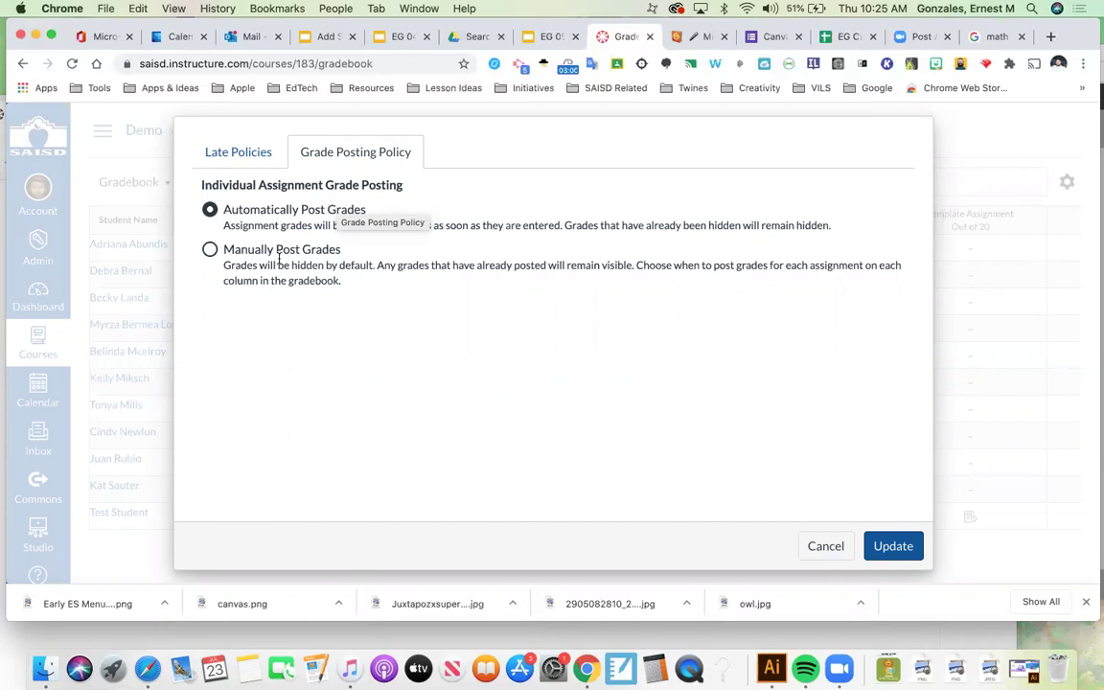
left_click(834, 546)
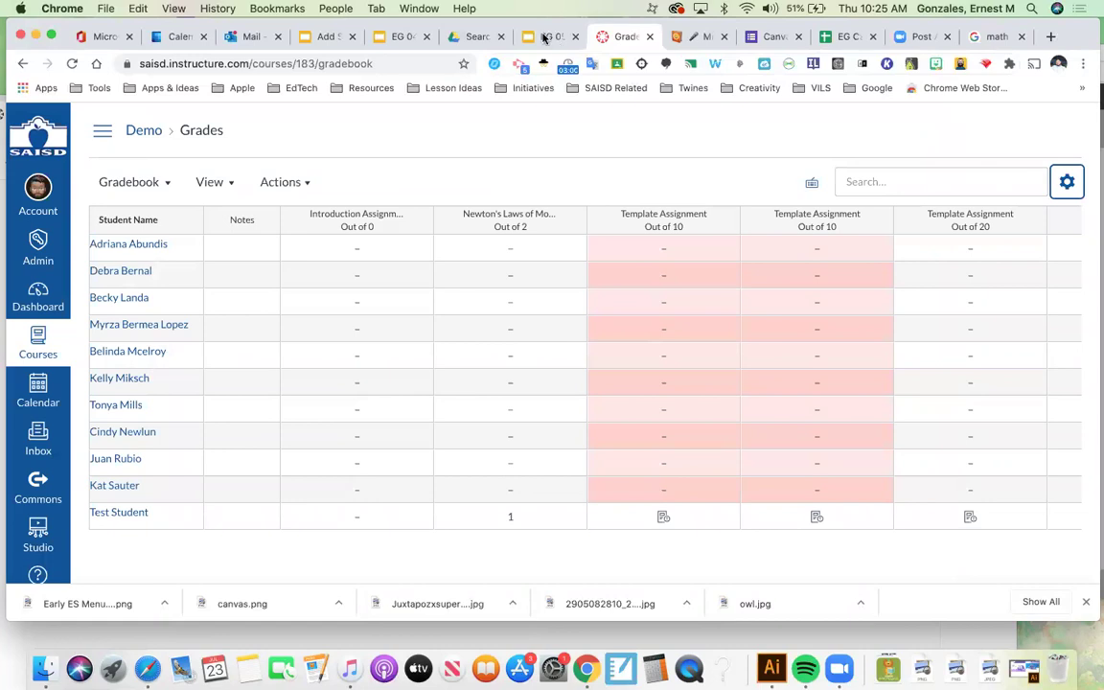
Switch to the presentation and show the Speed Grader & Annotation and Speed Grader Sidebar slides
key("ctrl+shift+Tab")
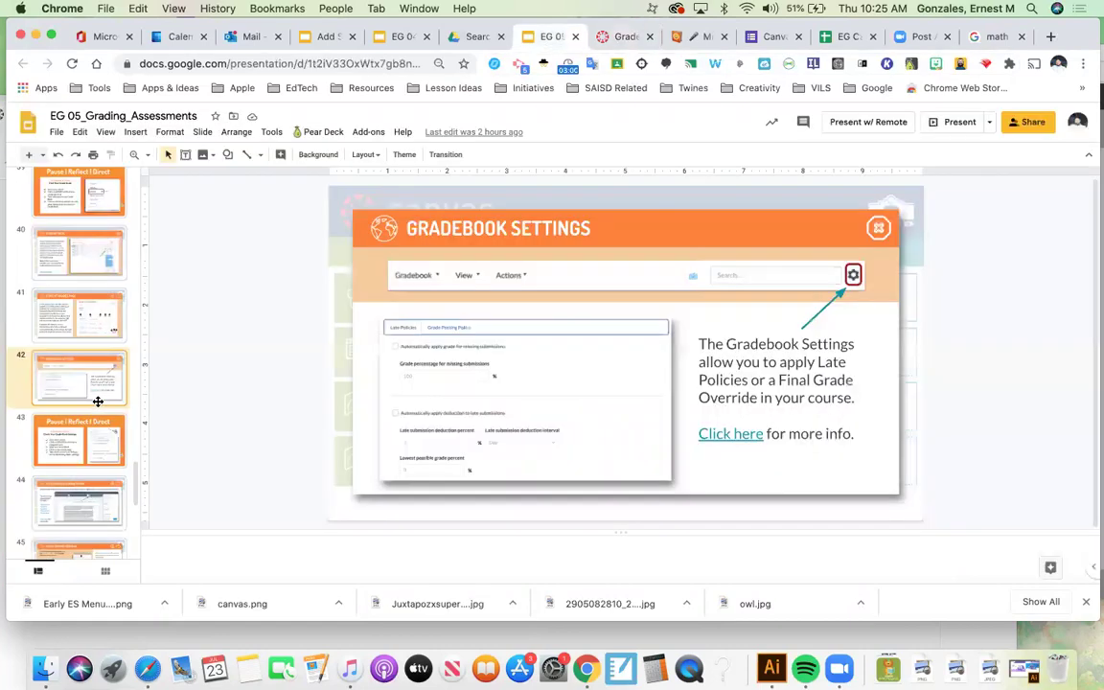
scroll(91, 342, "down", 2)
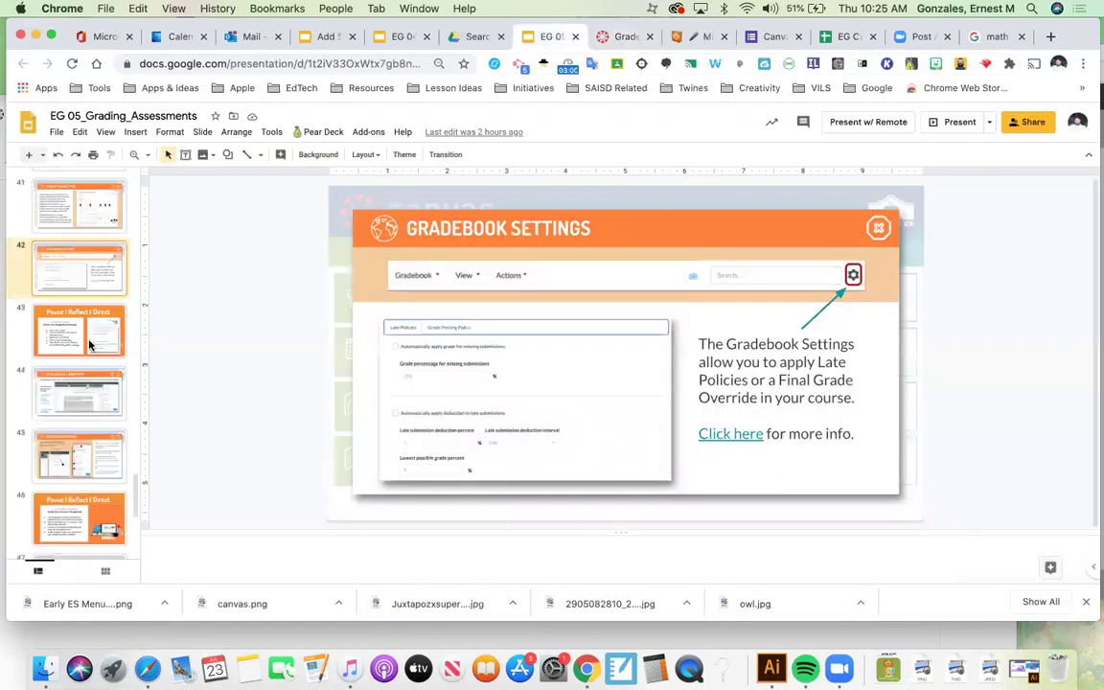
scroll(94, 328, "down", 1)
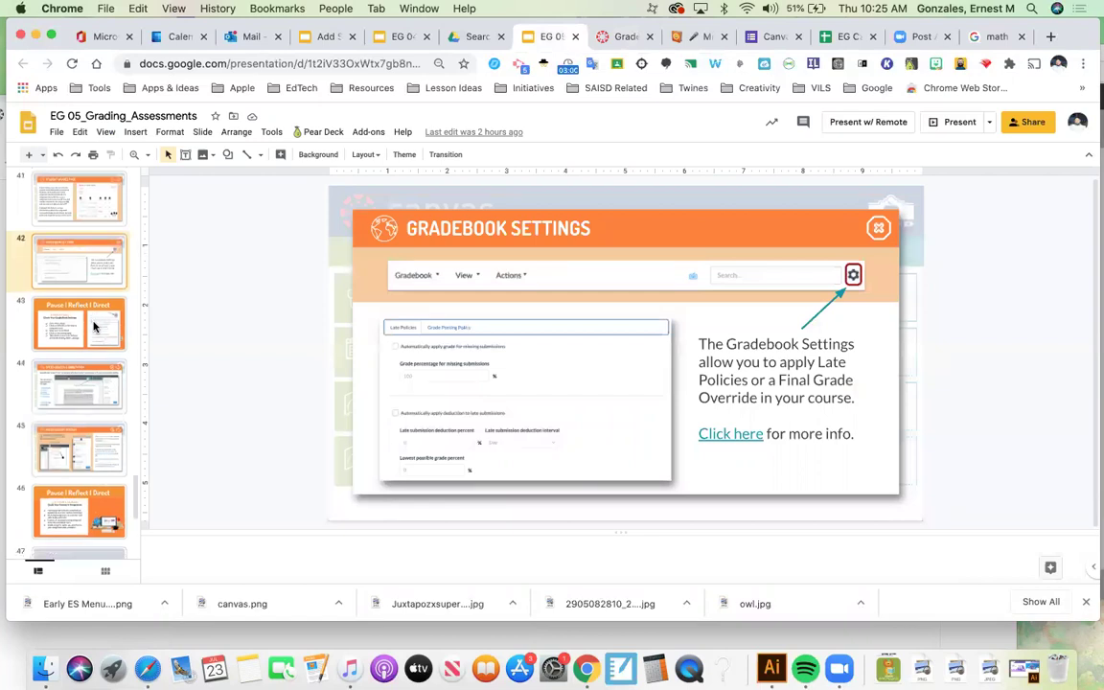
scroll(94, 328, "down", 1)
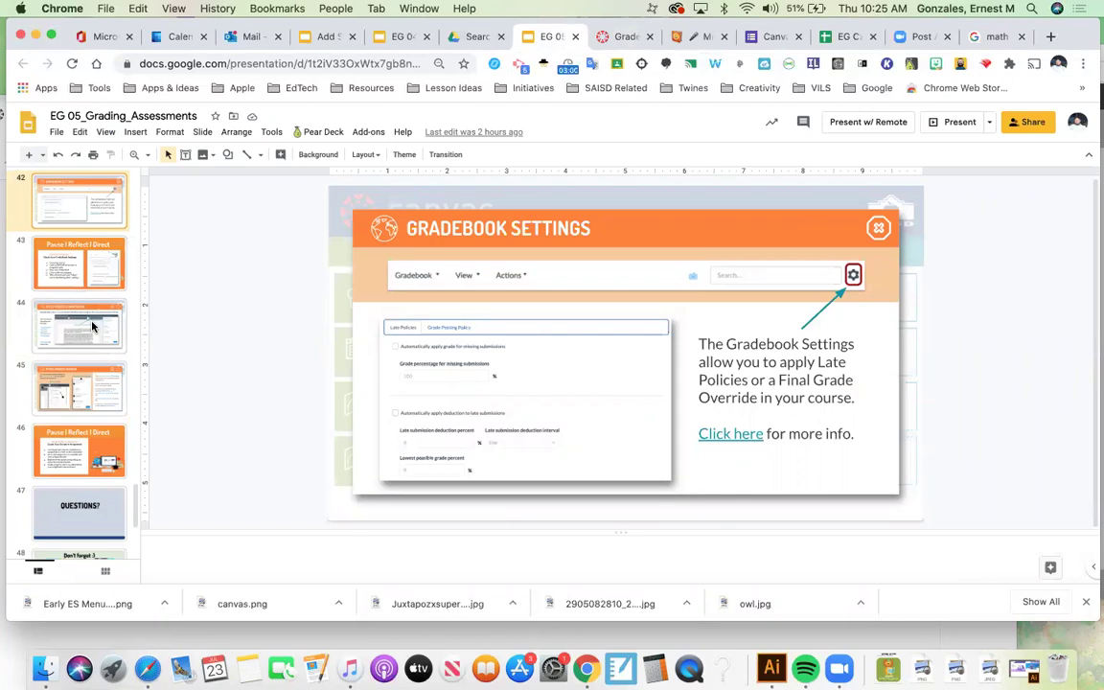
left_click(92, 327)
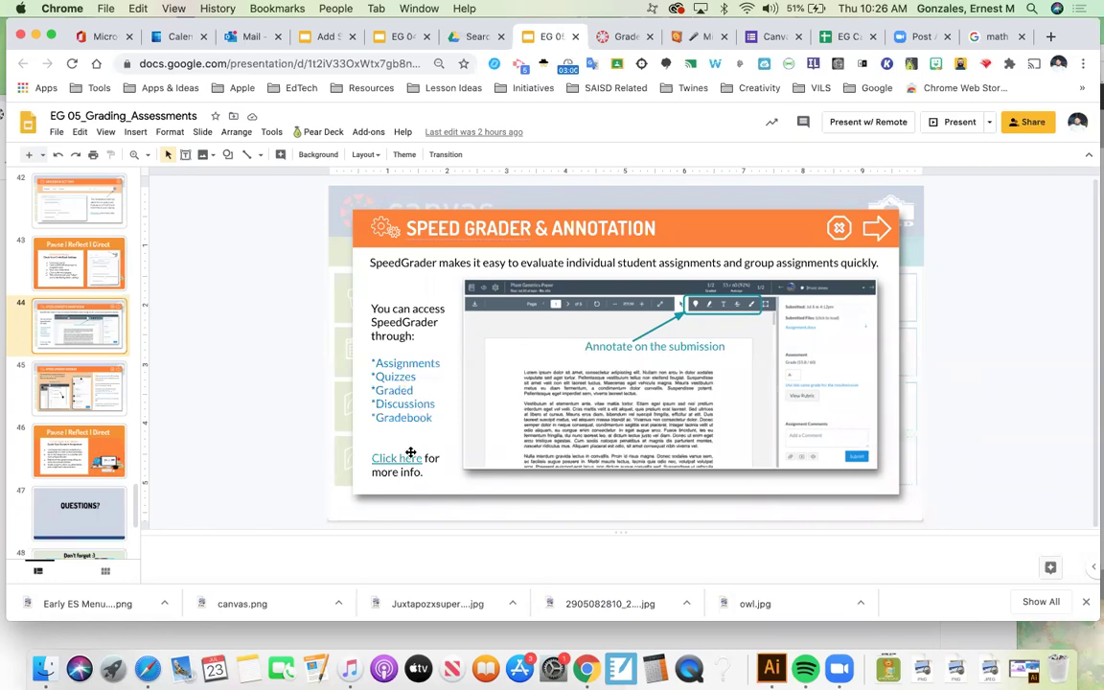
left_click(85, 383)
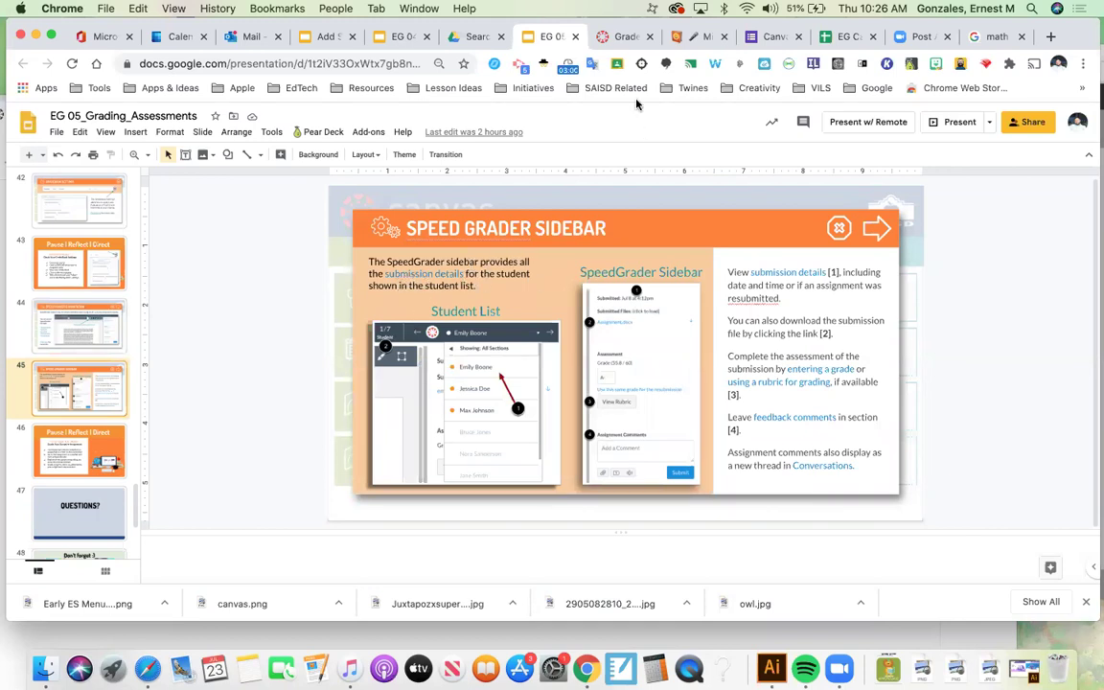
Switch to the Canvas gradebook and open the Introduction Assignment in SpeedGrader
left_click(614, 39)
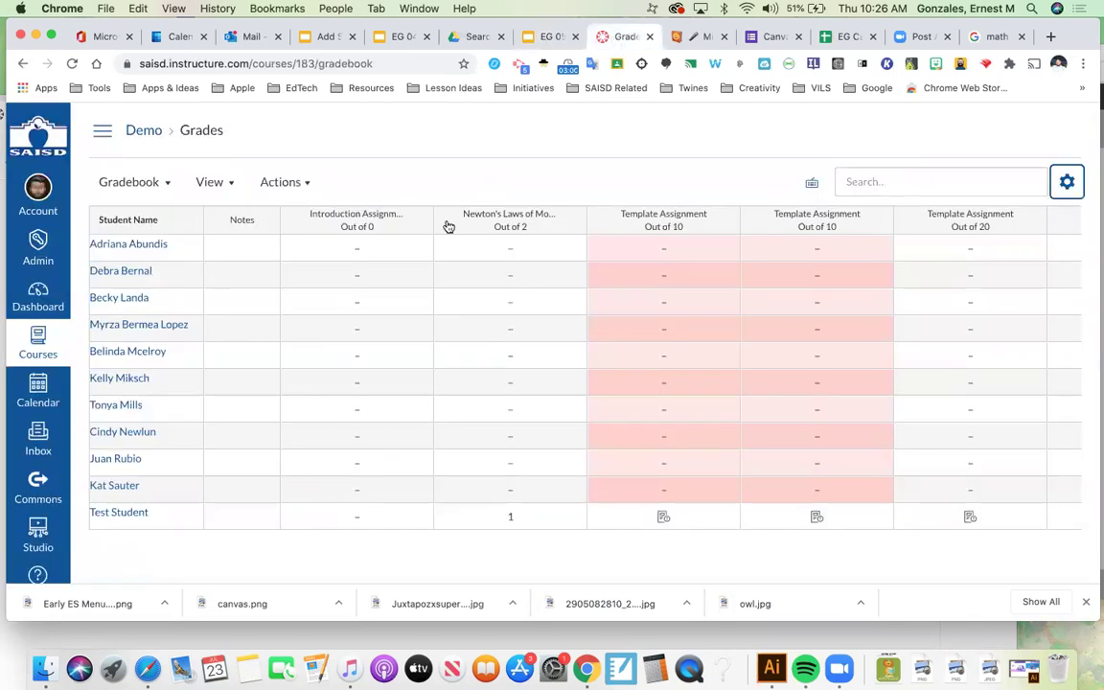
left_click(419, 222)
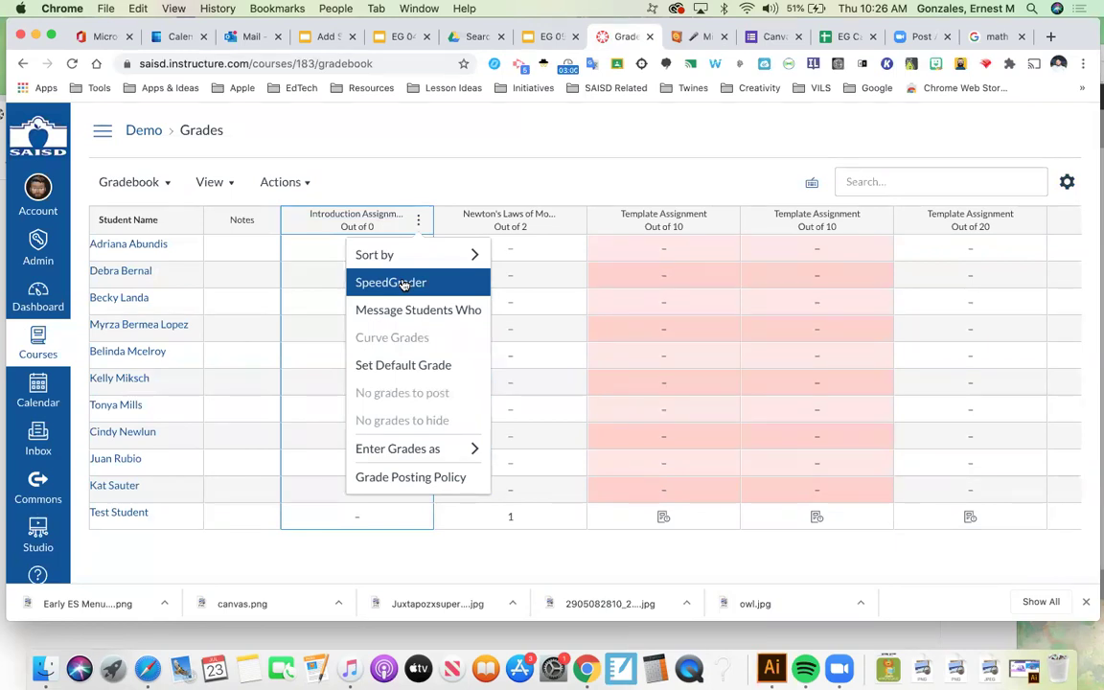
left_click(403, 284)
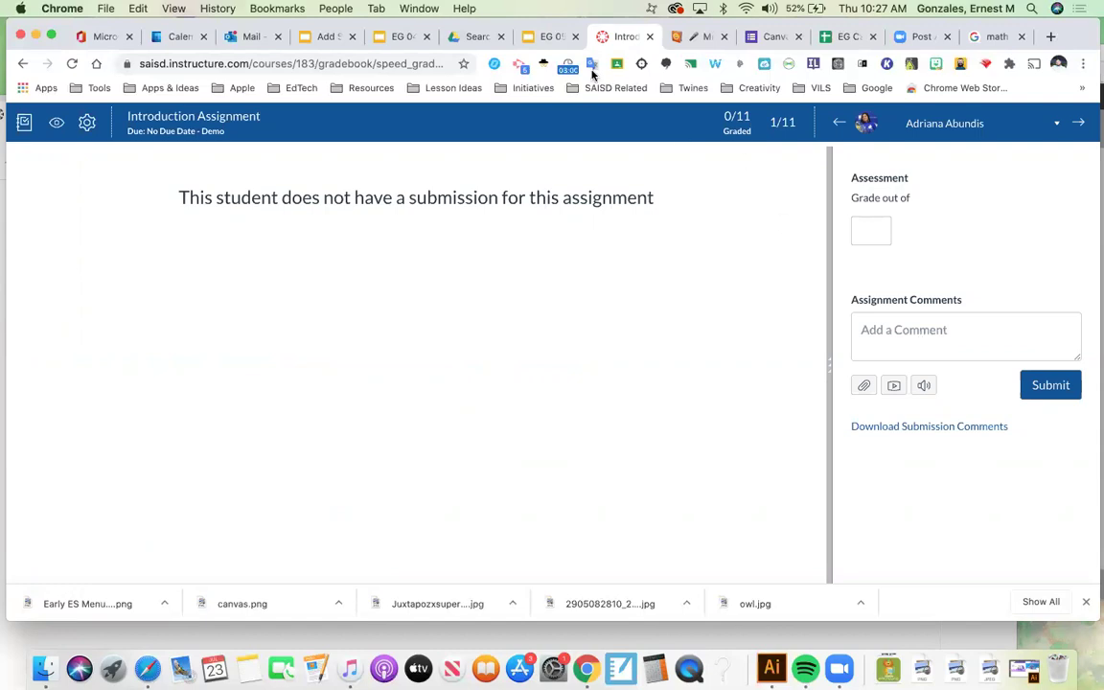
Return to the EG 05_Grading_Assessments presentation and show the Questions? slide
left_click(541, 38)
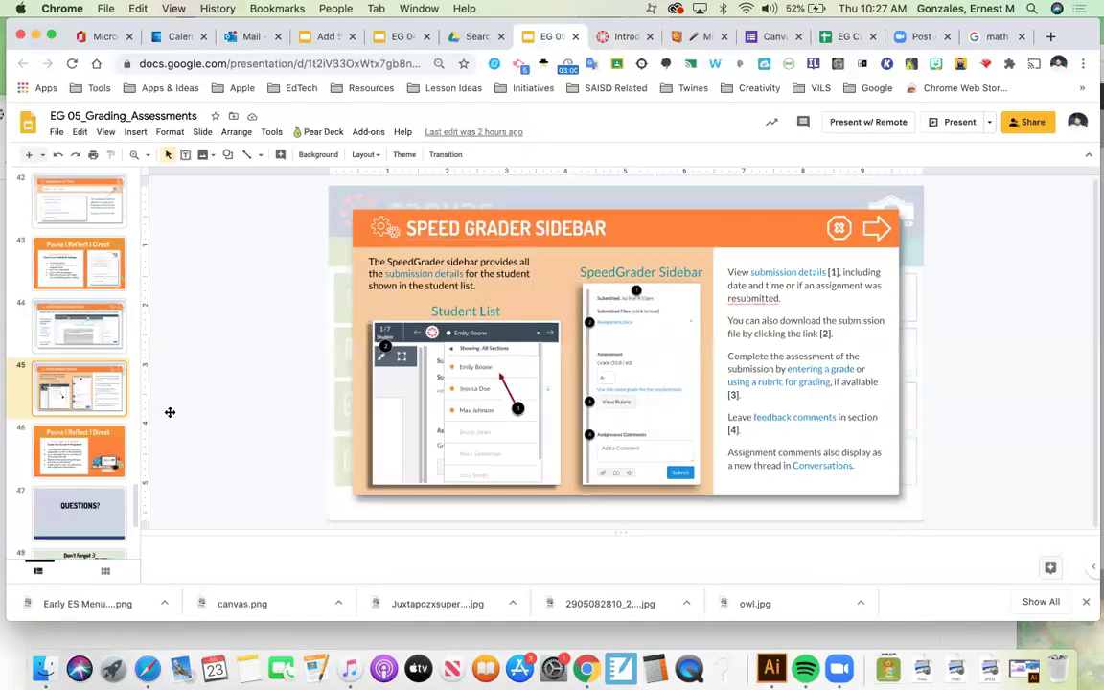
left_click(84, 500)
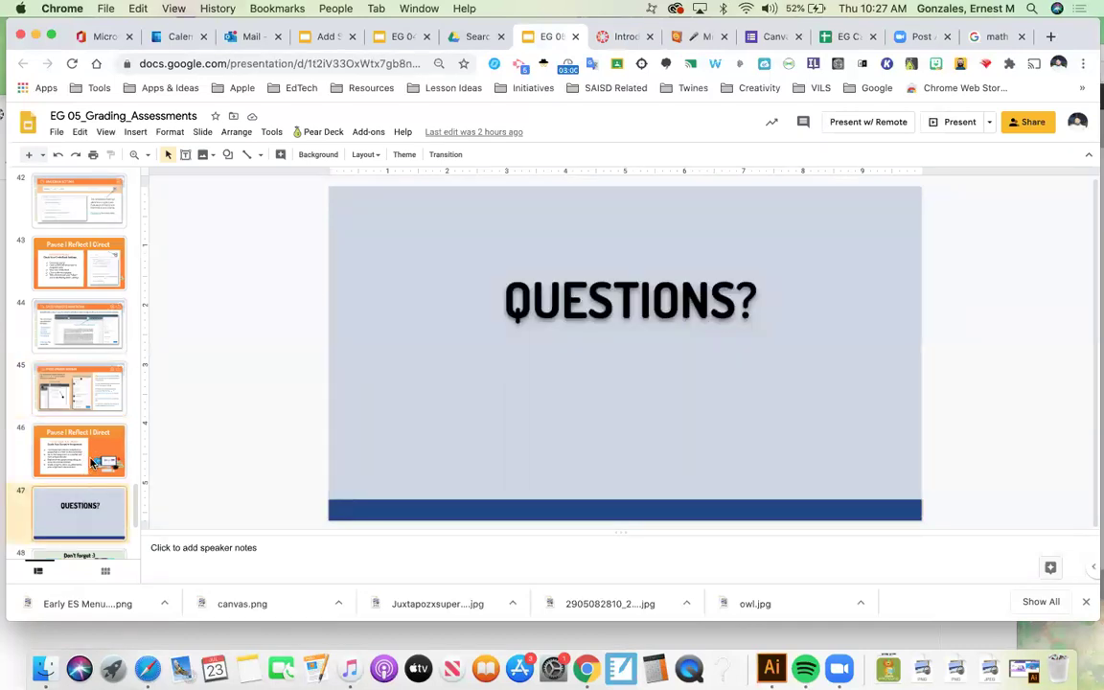
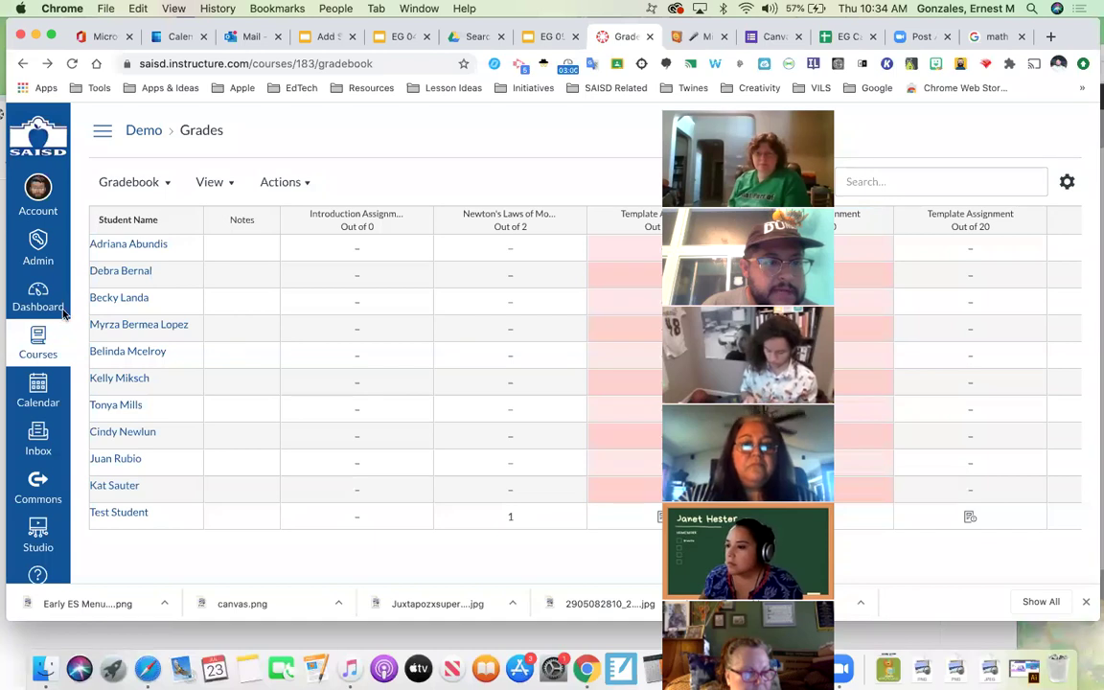
Leave the gradebook for the Demo course and open its list of quizzes
left_click(145, 132)
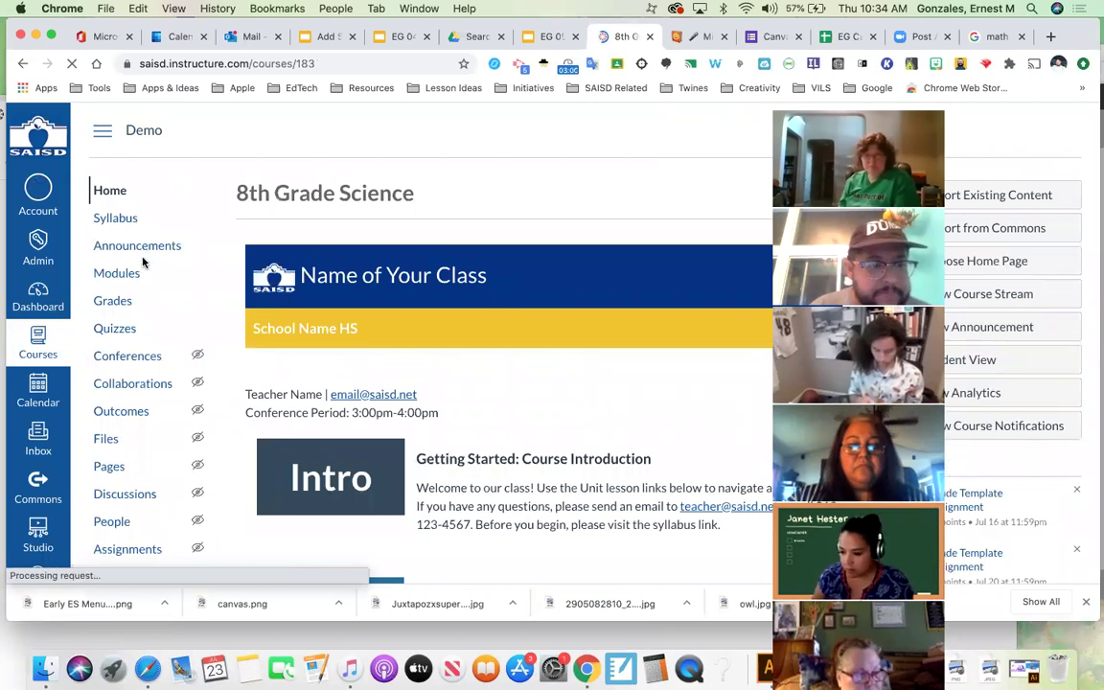
left_click(129, 551)
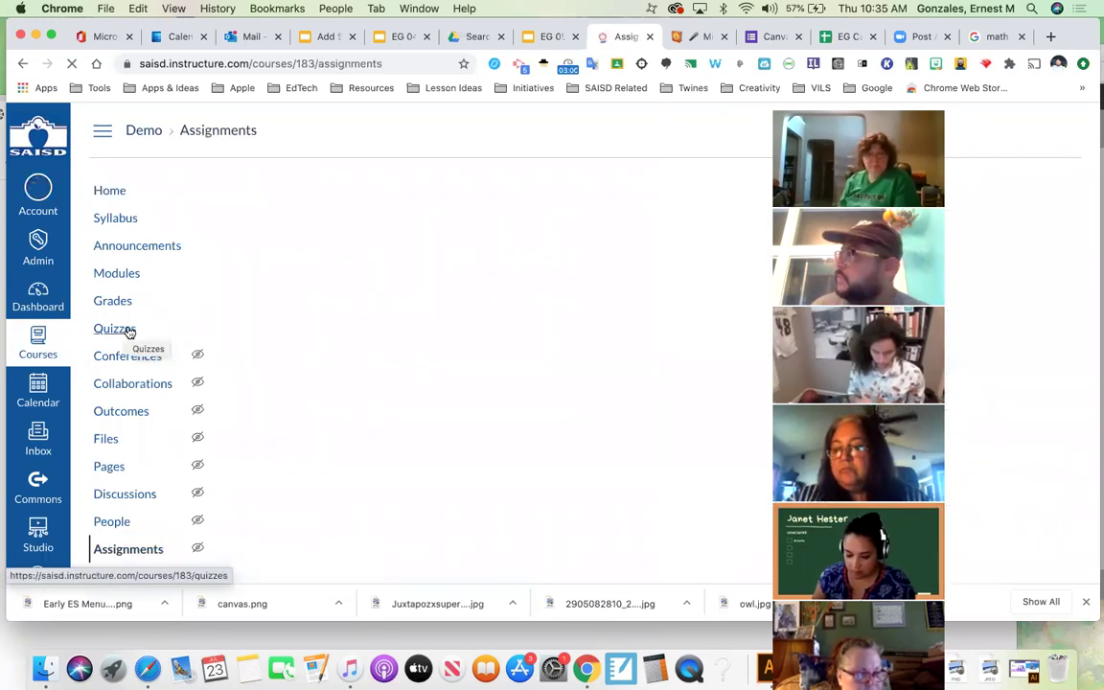
left_click(129, 331)
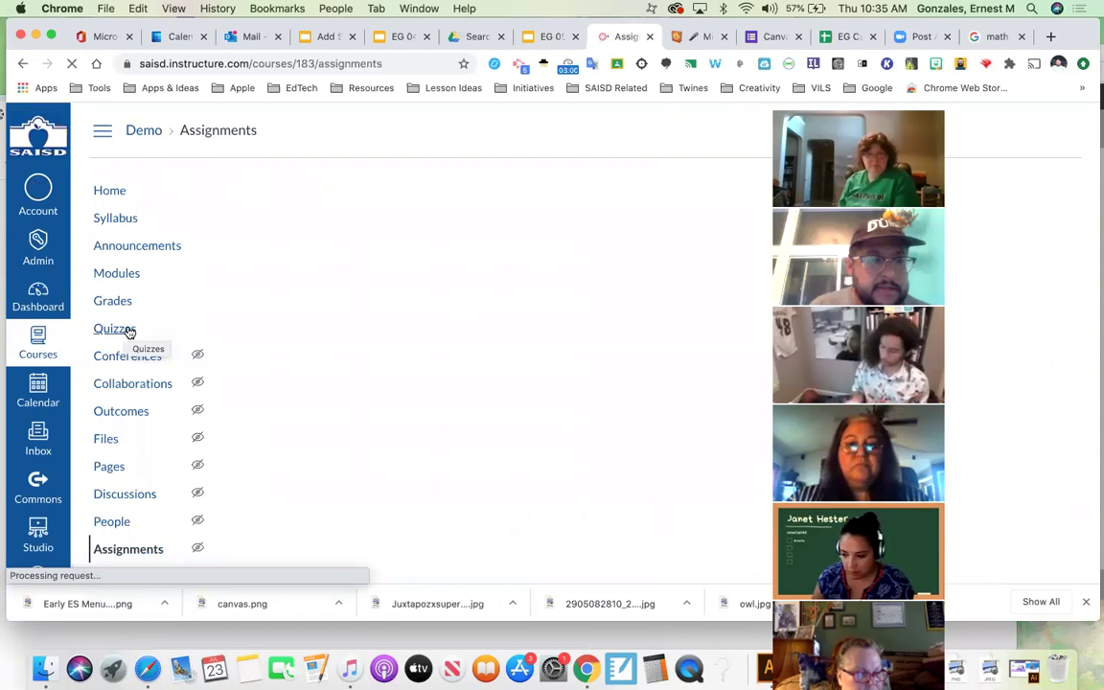
left_click(130, 332)
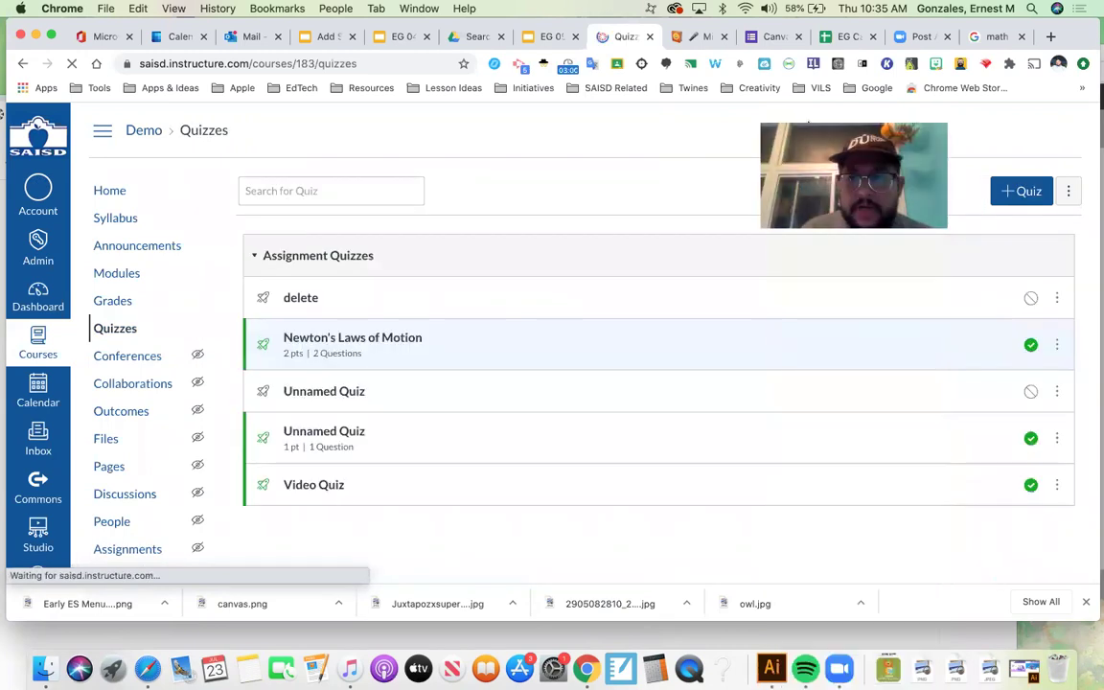
Open the published one-question Unnamed Quiz for editing
left_click(331, 437)
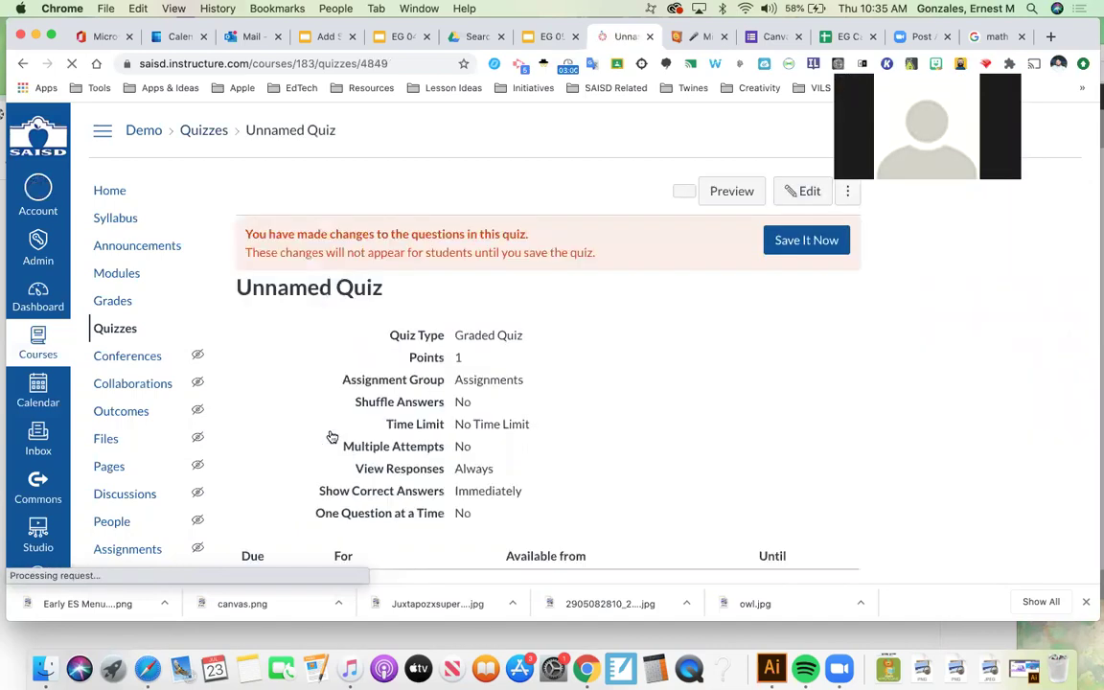
scroll(805, 177, "down", 1)
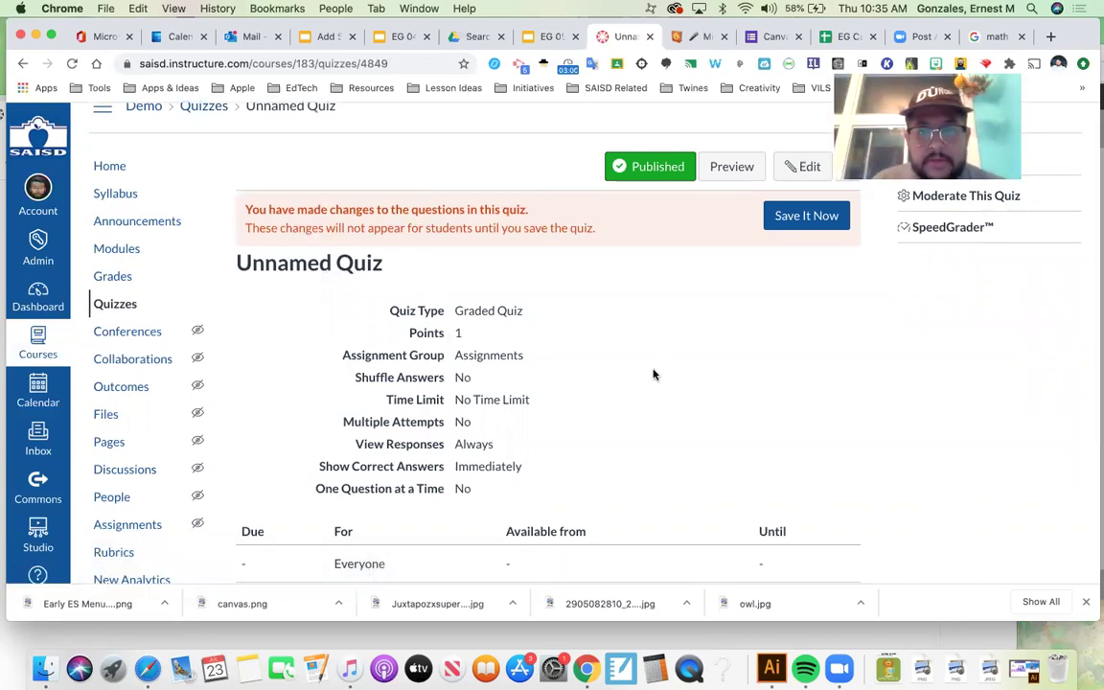
left_click(798, 169)
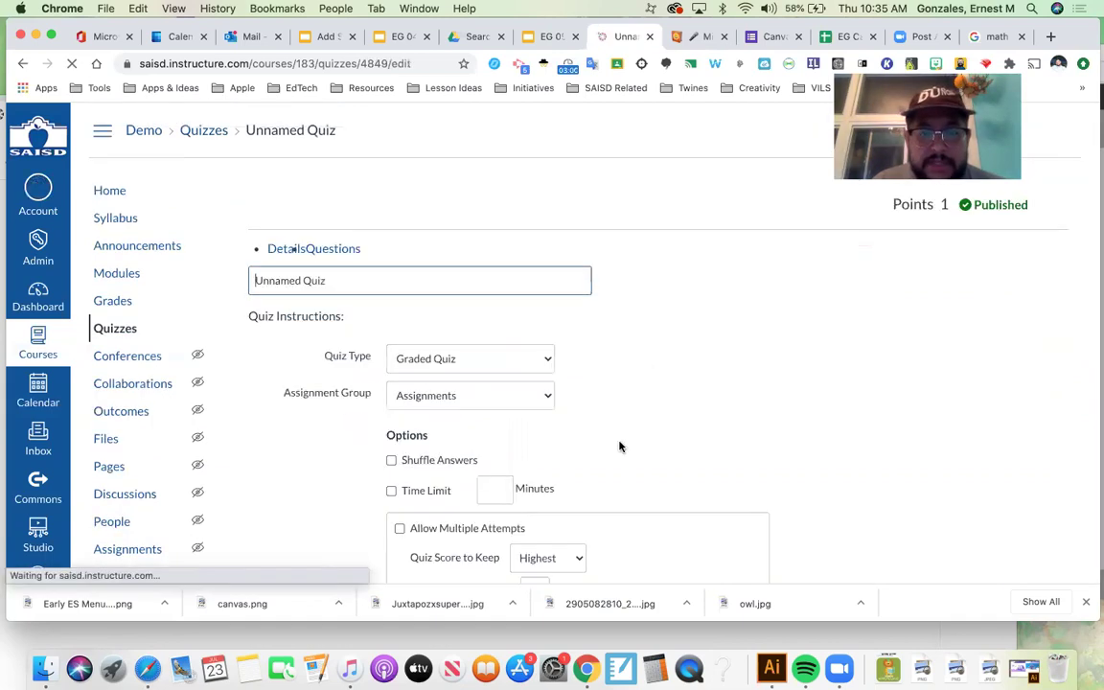
Examine the quiz restrictions and the assignment date options in the quiz details
scroll(619, 447, "down", 10)
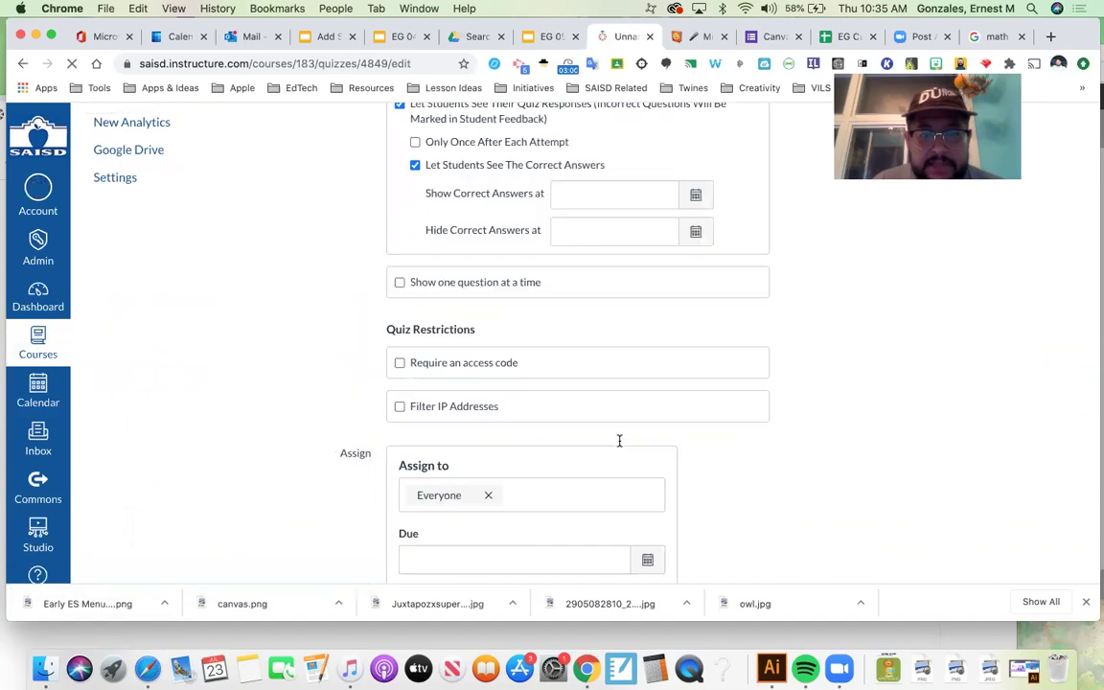
scroll(620, 441, "down", 3)
scroll(650, 370, "down", 2)
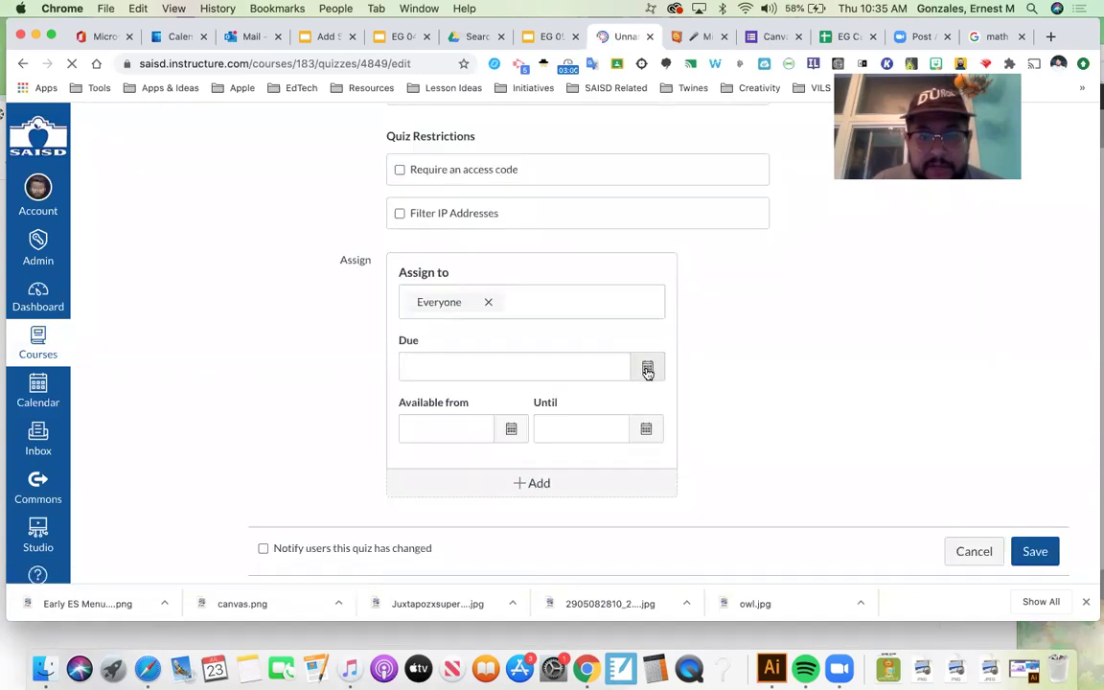
scroll(648, 373, "up", 2)
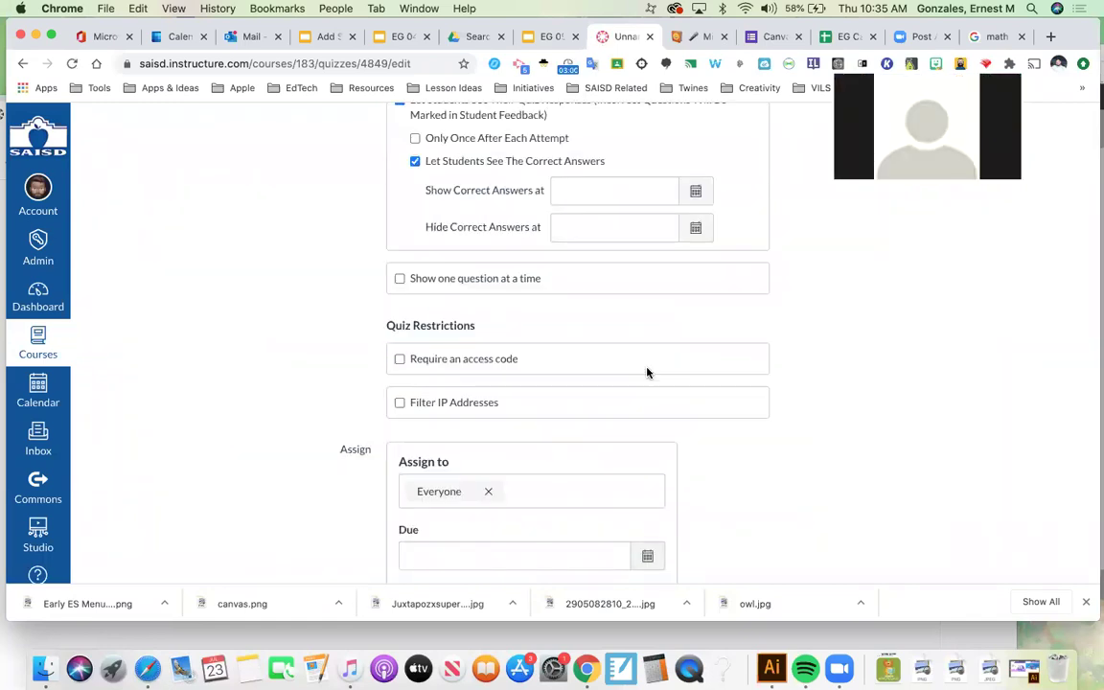
scroll(641, 370, "down", 1)
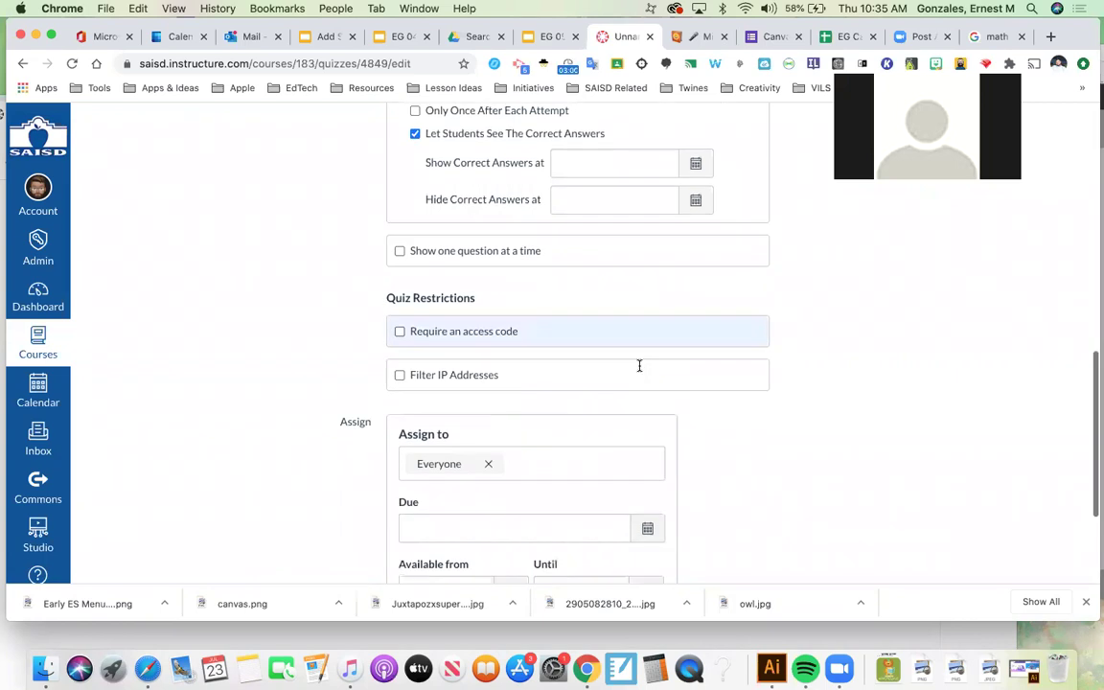
scroll(639, 367, "down", 4)
left_click(648, 423)
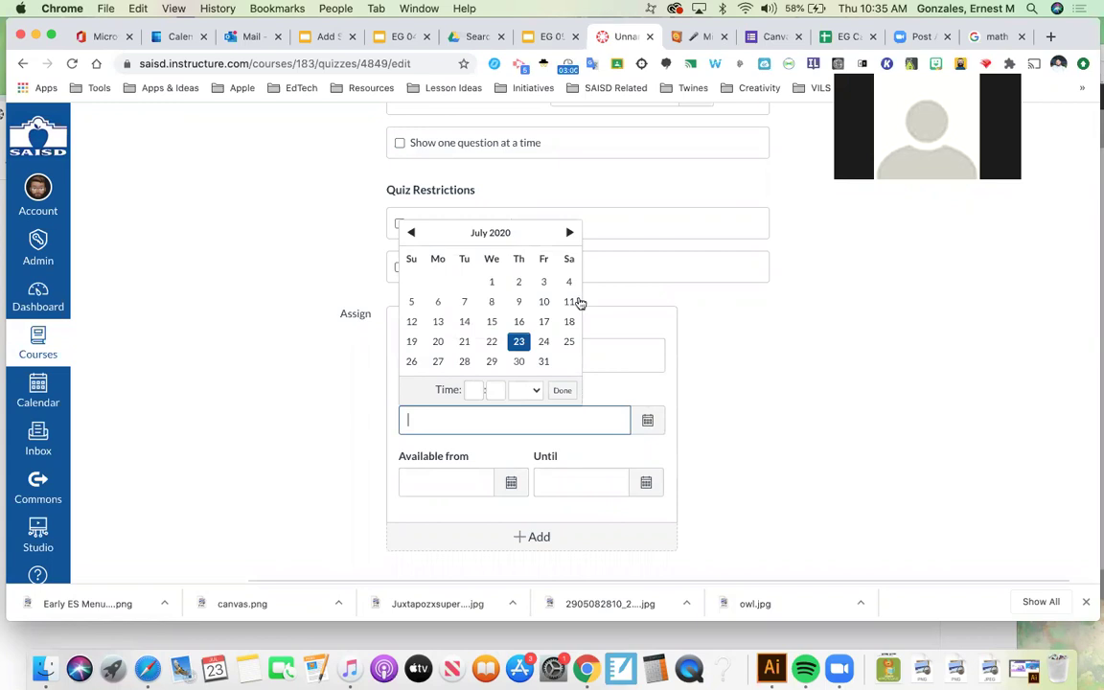
left_click(738, 399)
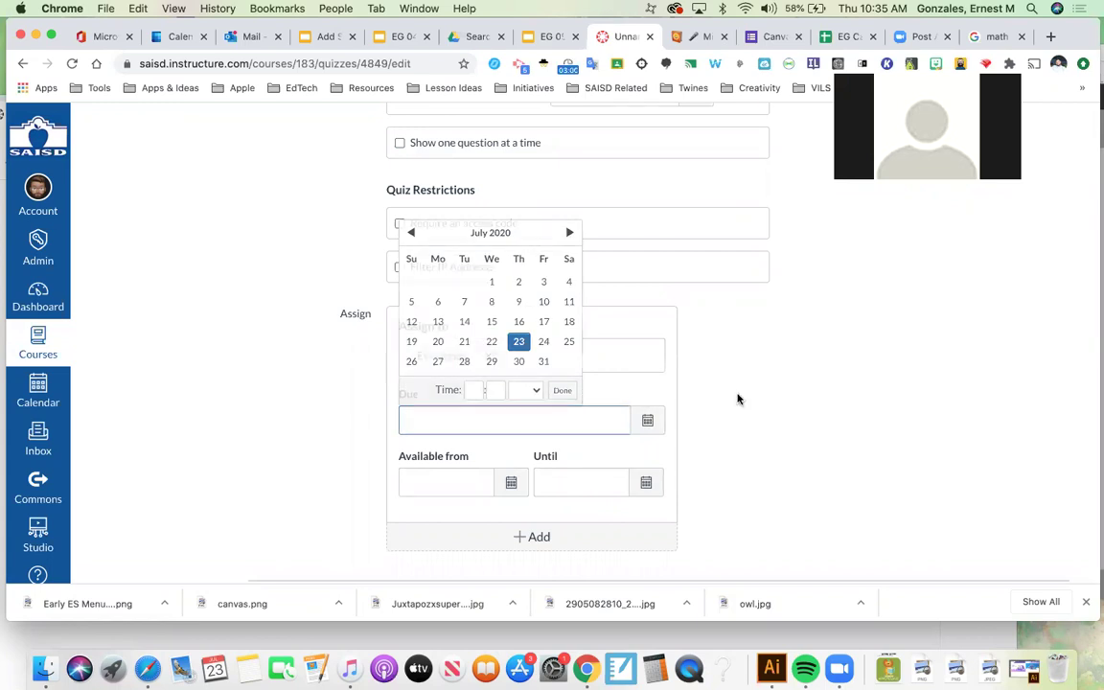
Set the quiz's due date to Jul 24 11:59pm
left_click(648, 422)
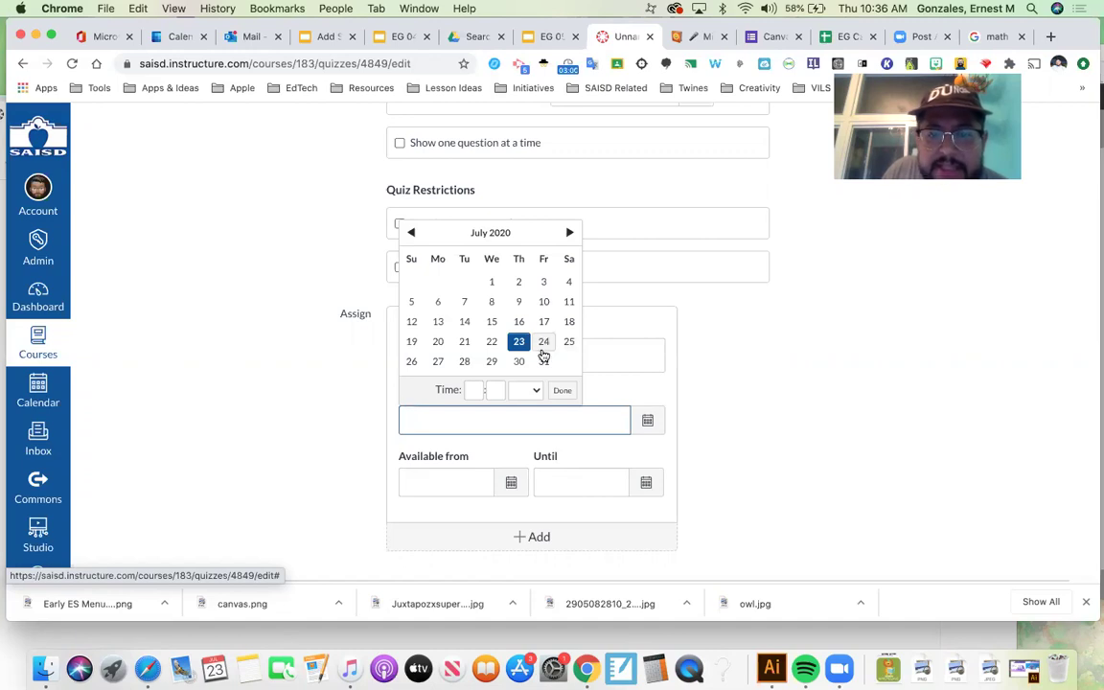
left_click(491, 362)
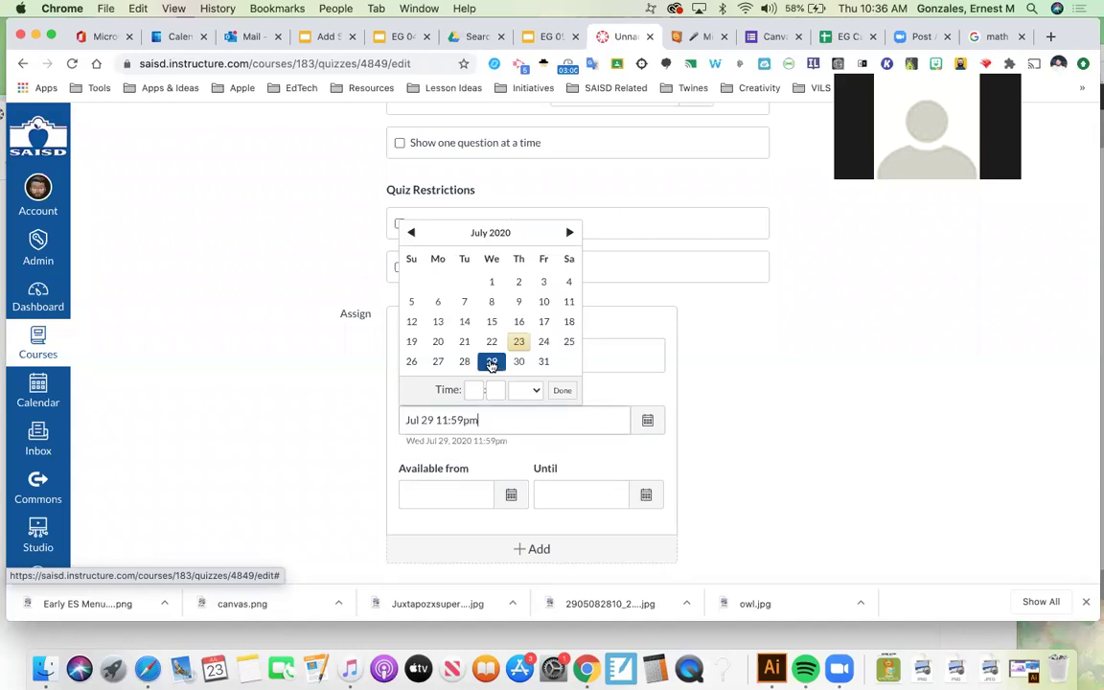
left_click(545, 344)
left_click(746, 433)
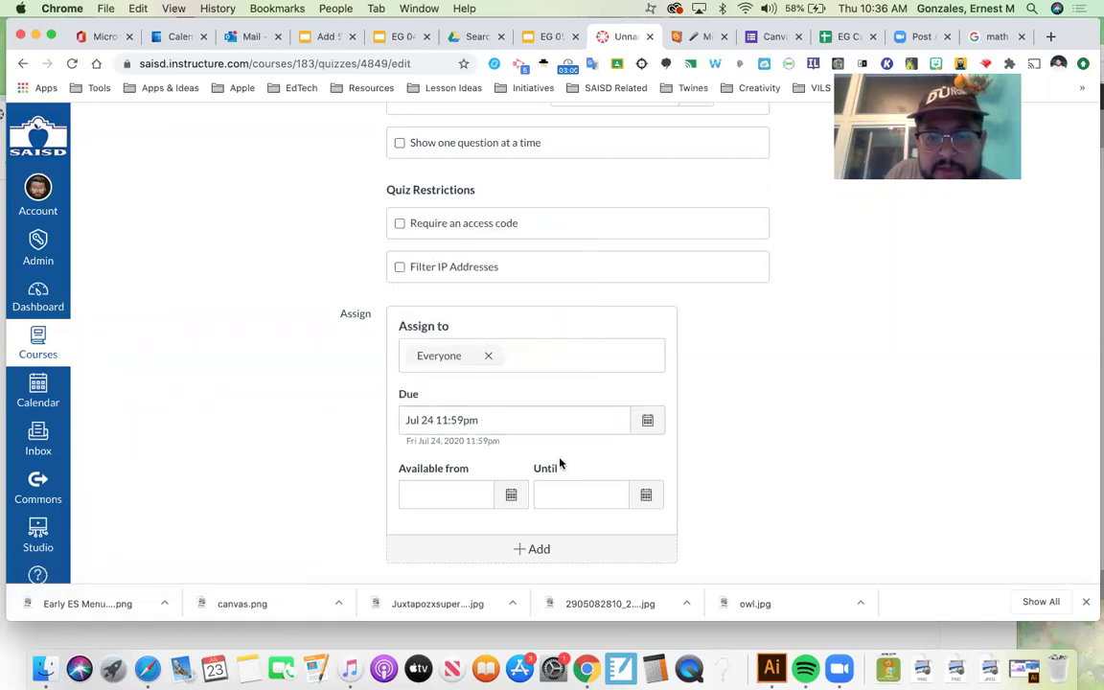
Make the quiz available from Jul 23 12am until Jul 26 11:59pm
scroll(560, 461, "down", 2)
left_click(512, 406)
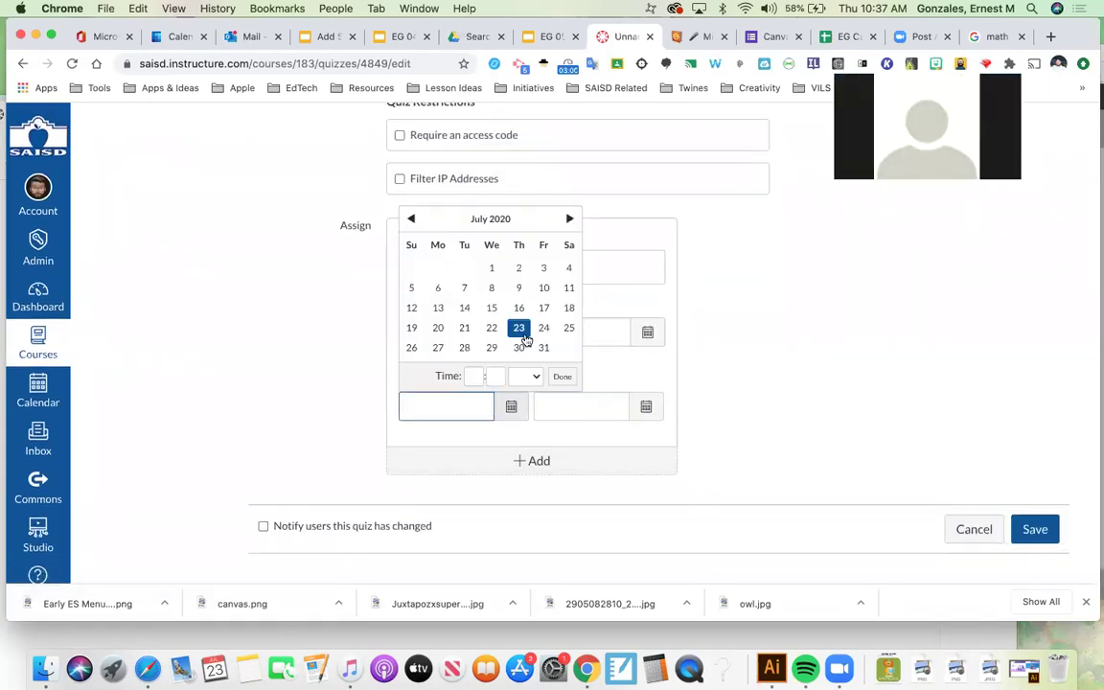
left_click(522, 332)
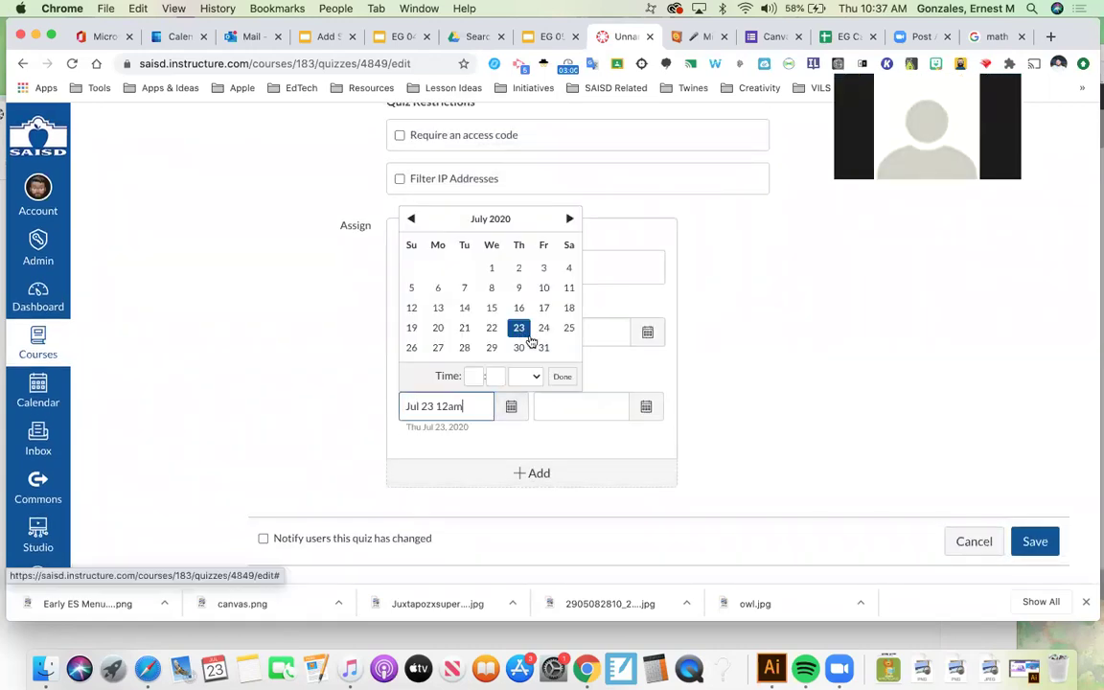
left_click(644, 406)
left_click(546, 348)
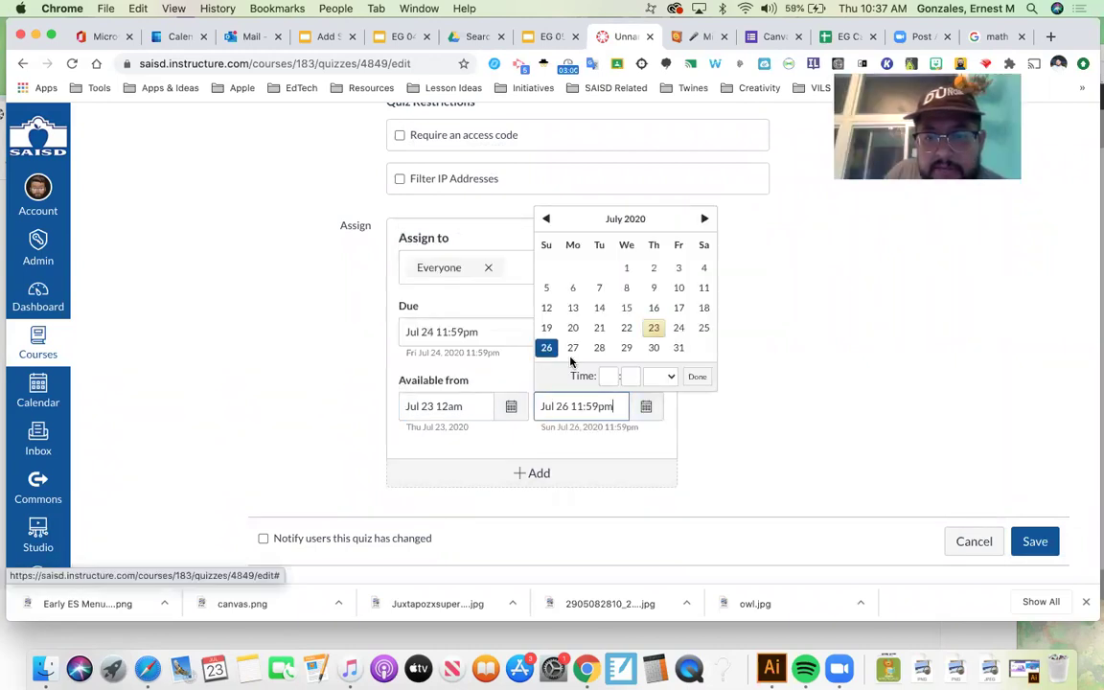
left_click(748, 431)
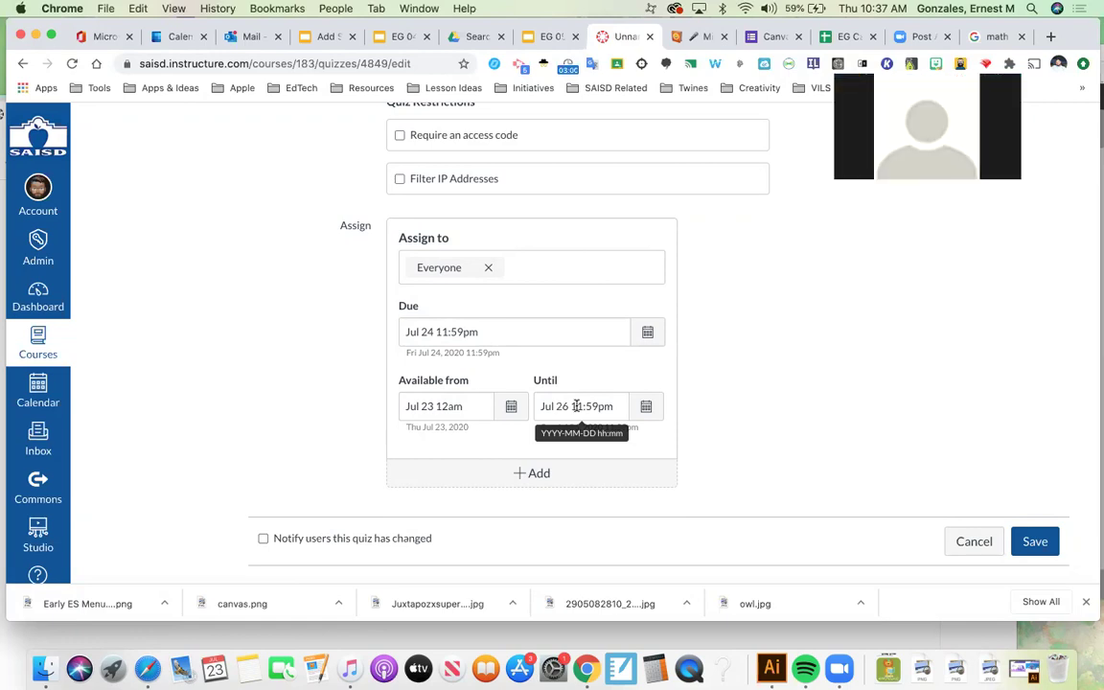
Show the quiz's questions and review the Group 1 question group
scroll(576, 406, "up", 15)
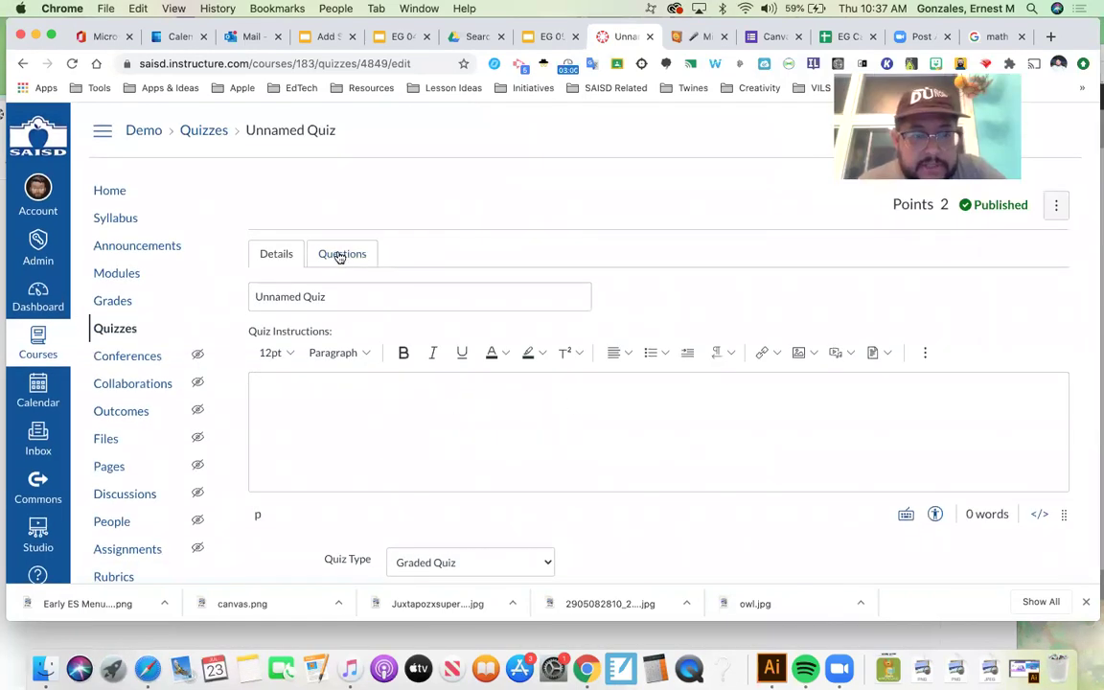
left_click(348, 251)
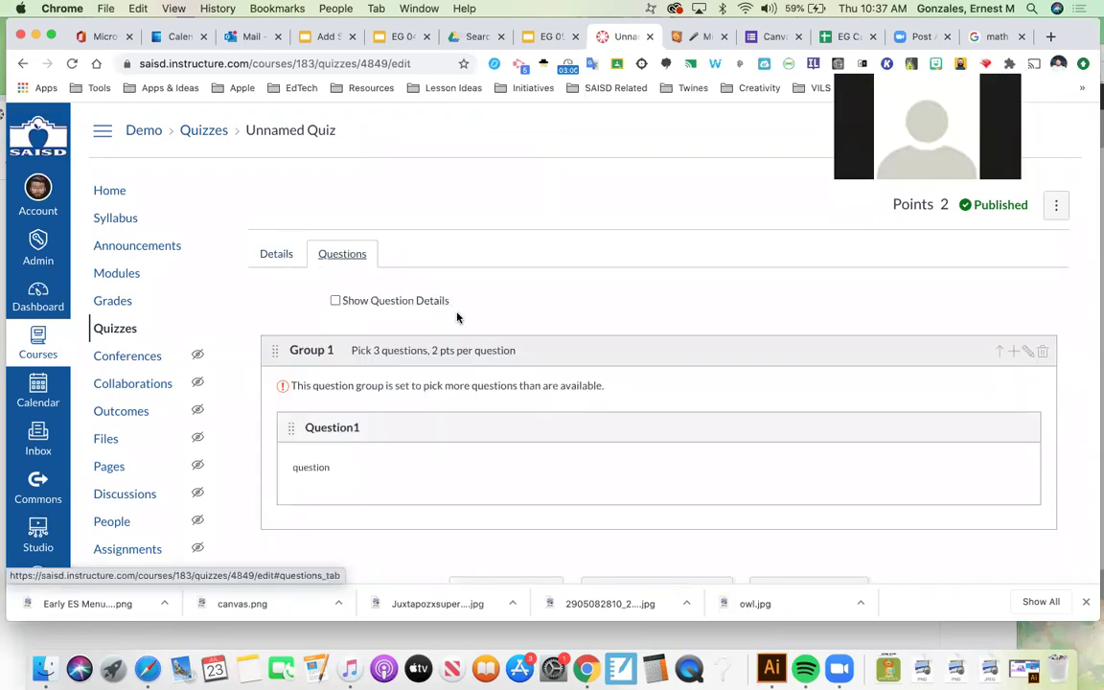
scroll(458, 317, "down", 3)
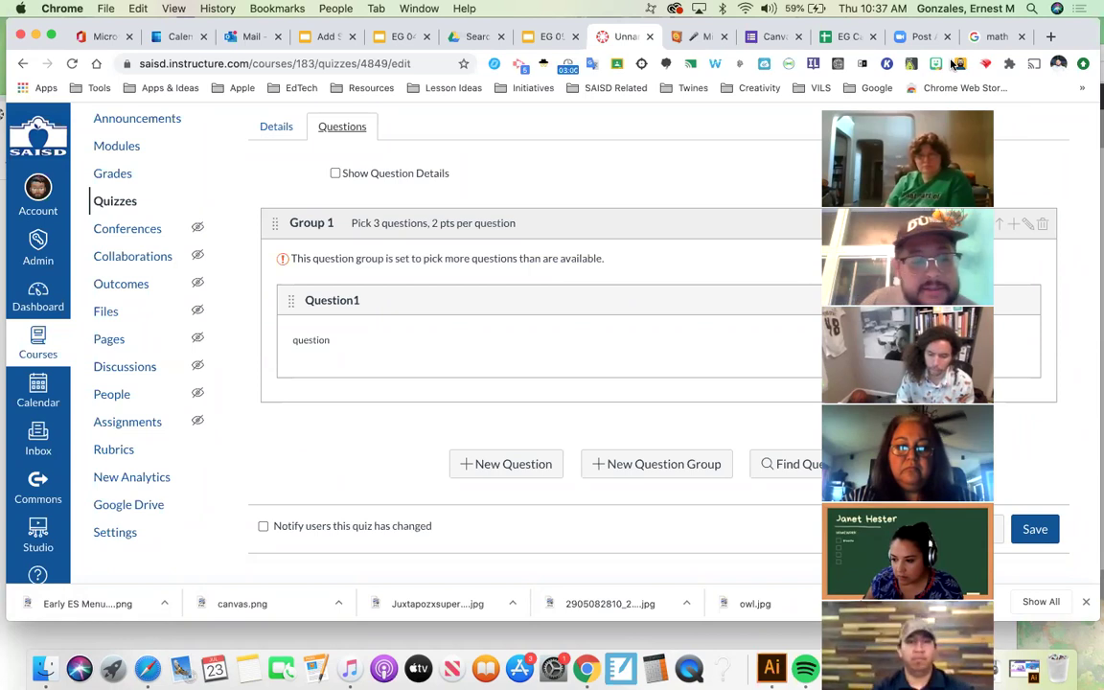
Open the Demo course settings and review the course details, including the start and end date options
left_click(123, 535)
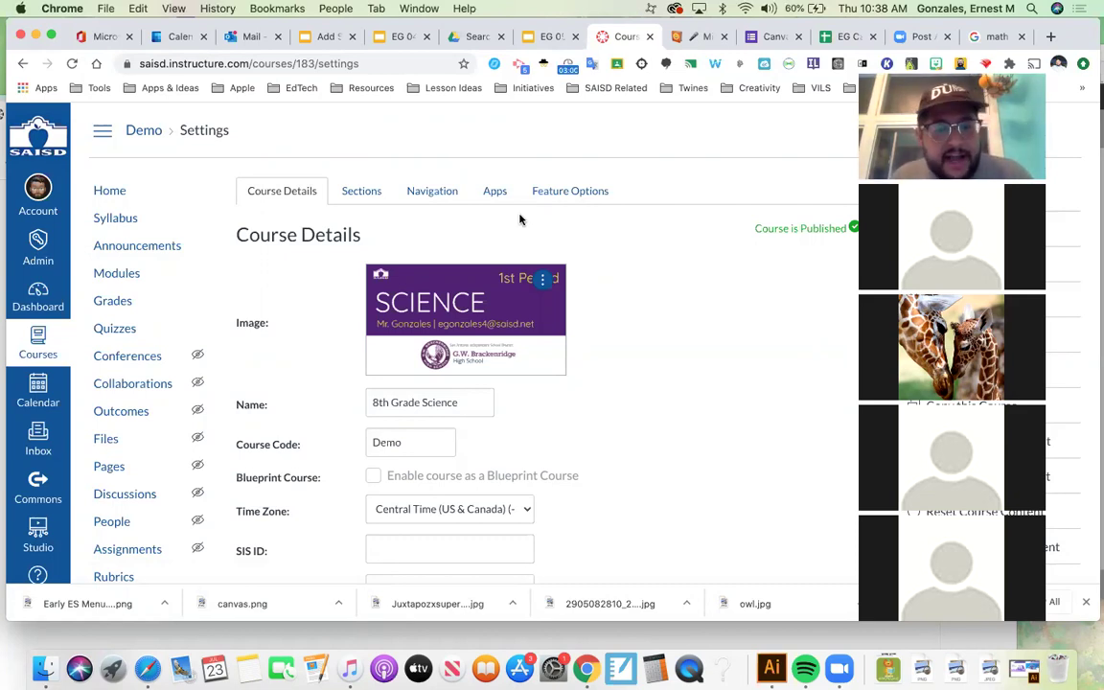
scroll(636, 282, "down", 5)
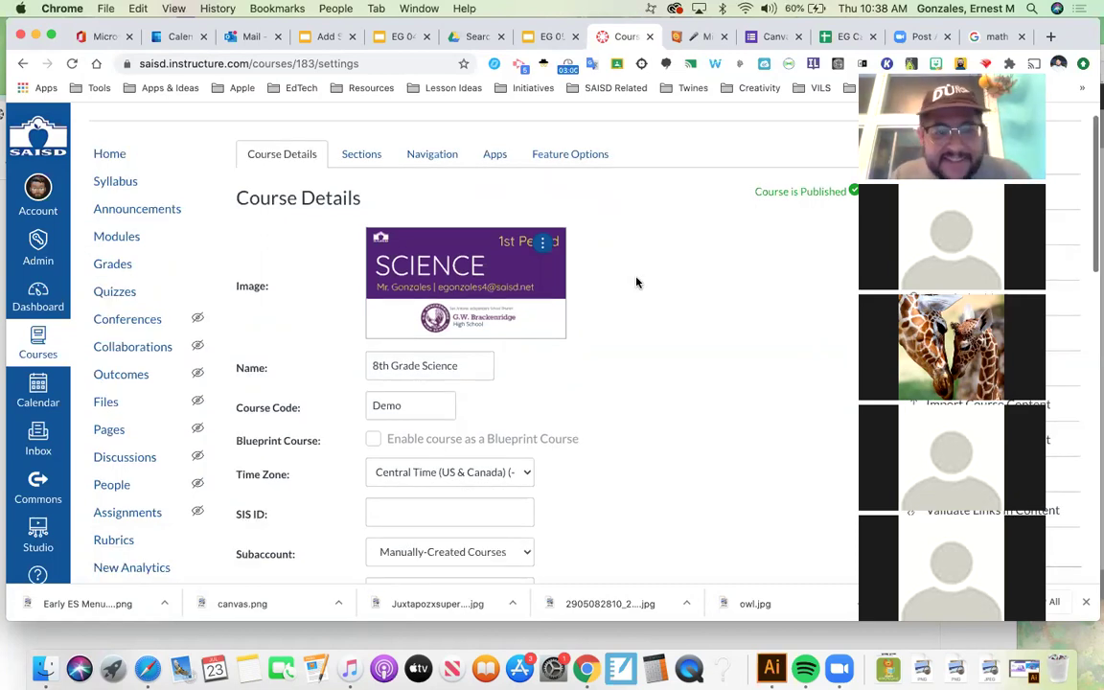
scroll(636, 282, "down", 6)
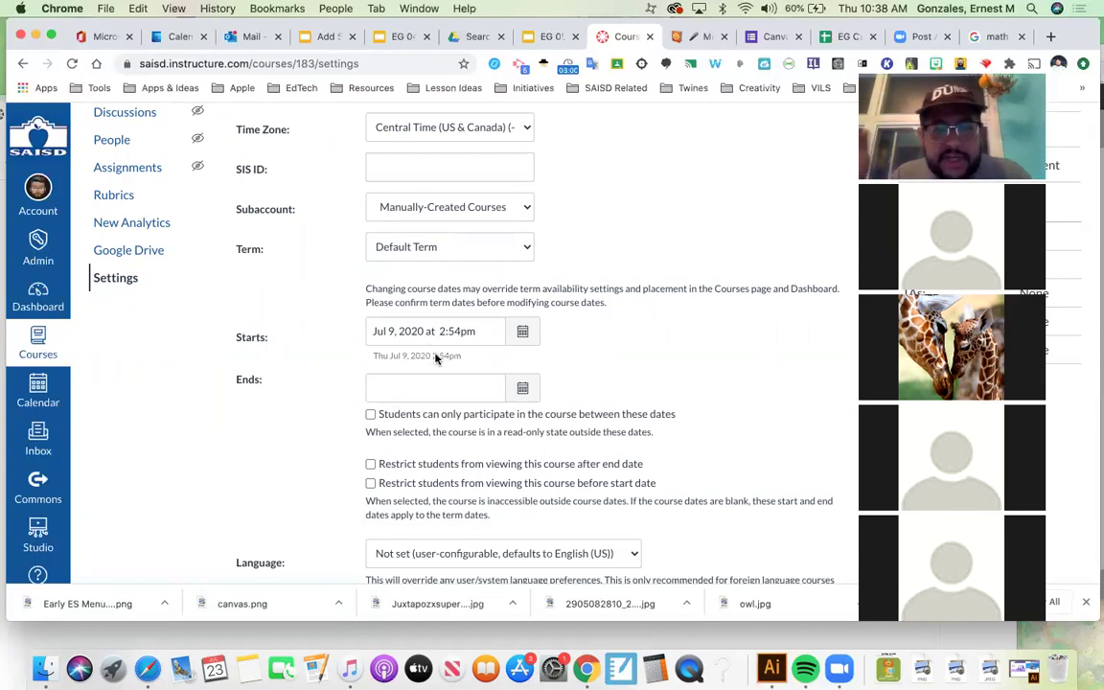
scroll(436, 359, "up", 3)
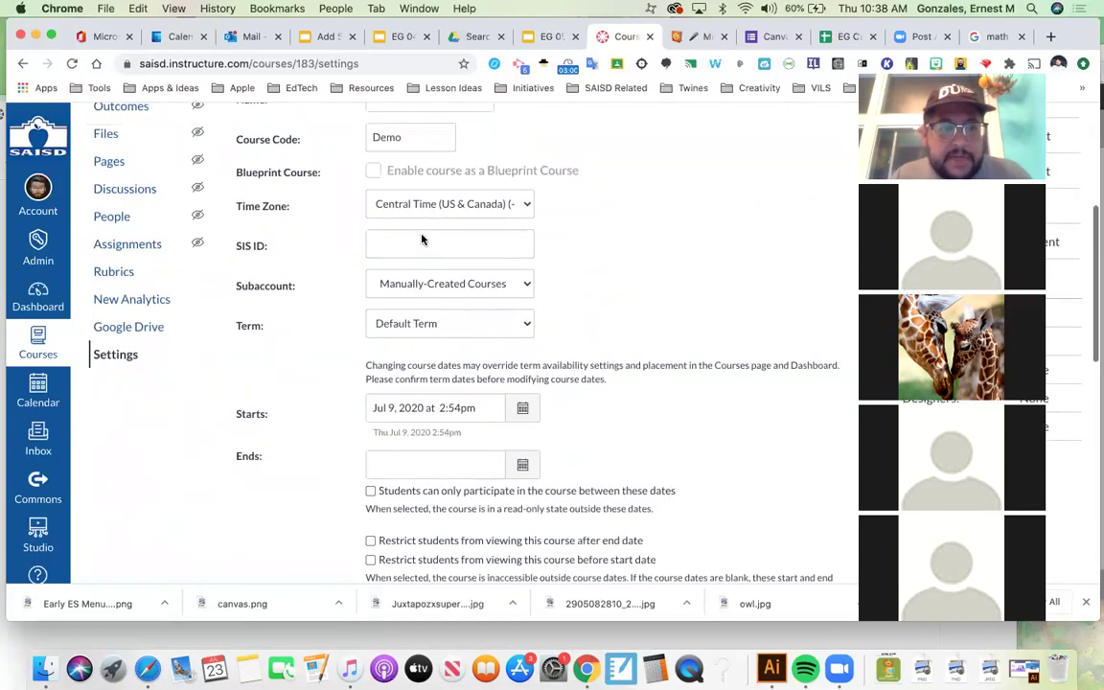
scroll(403, 209, "up", 3)
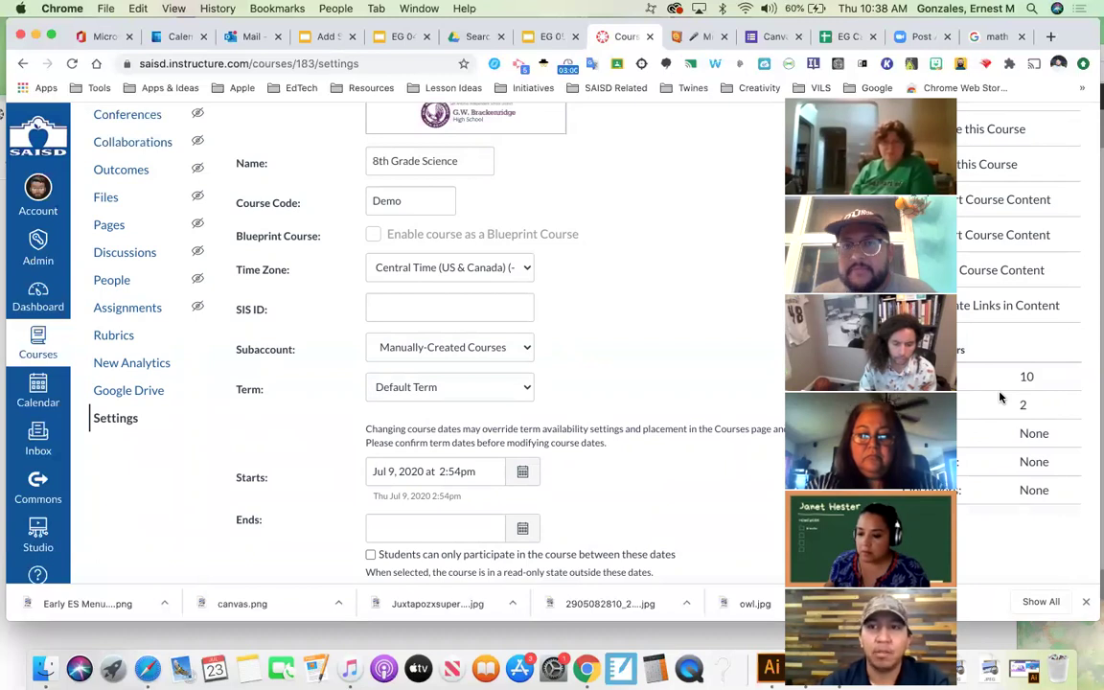
scroll(505, 333, "up", 5)
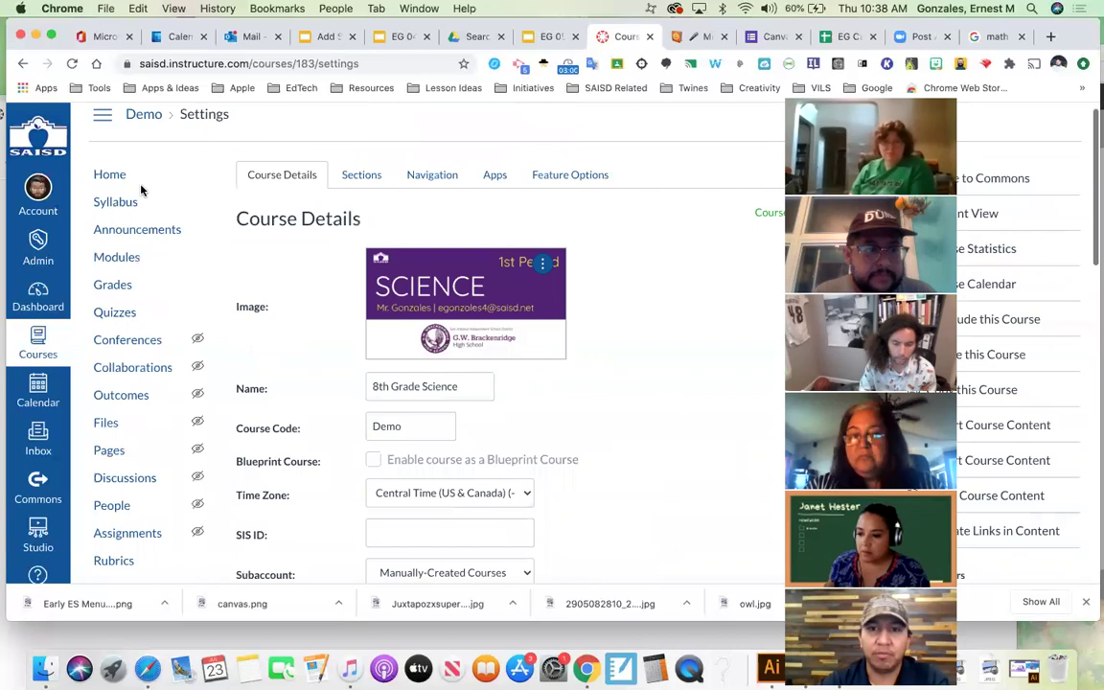
Return to the course home page, open the 6th-12th SAISD Template course and look over its home page
left_click(113, 179)
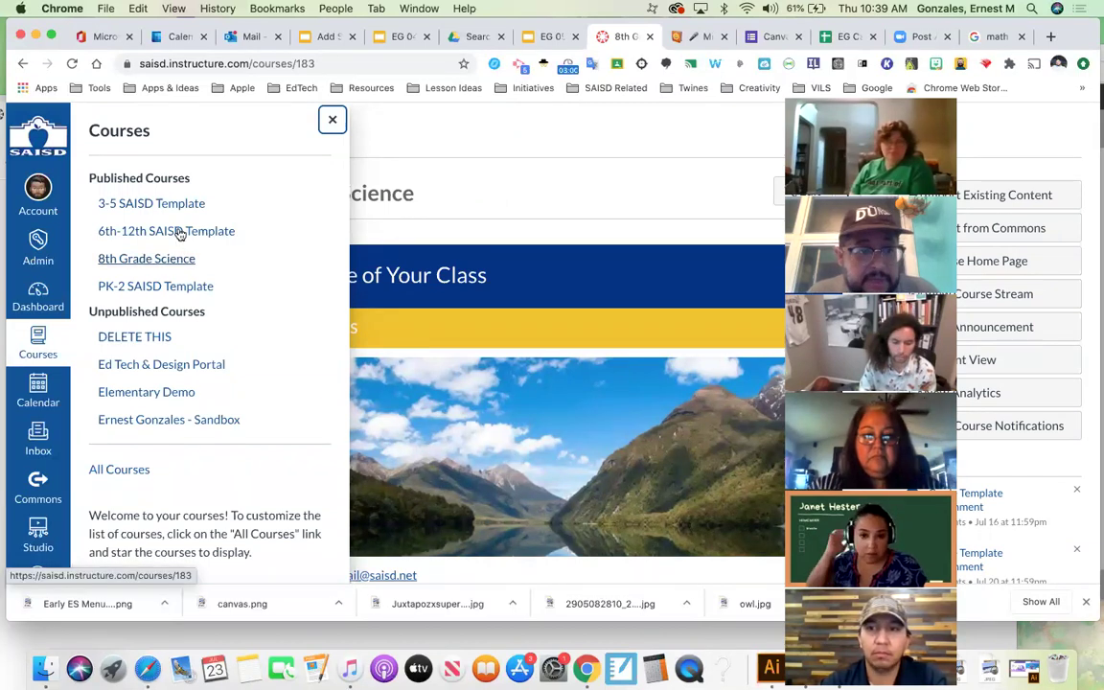
left_click(179, 233)
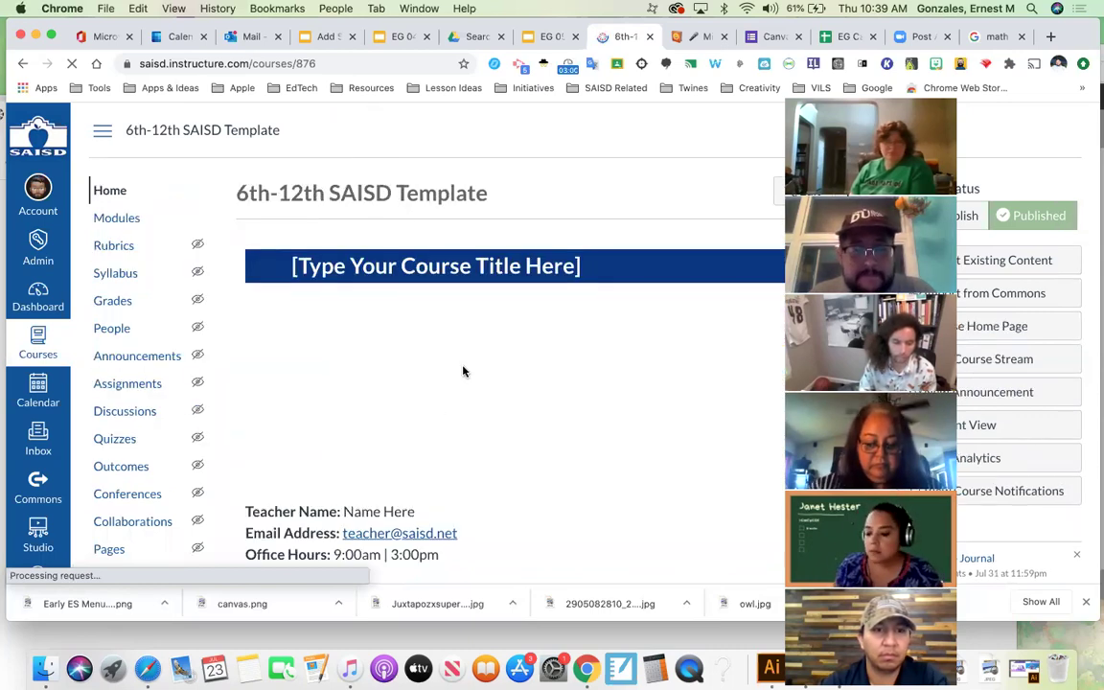
scroll(463, 372, "down", 3)
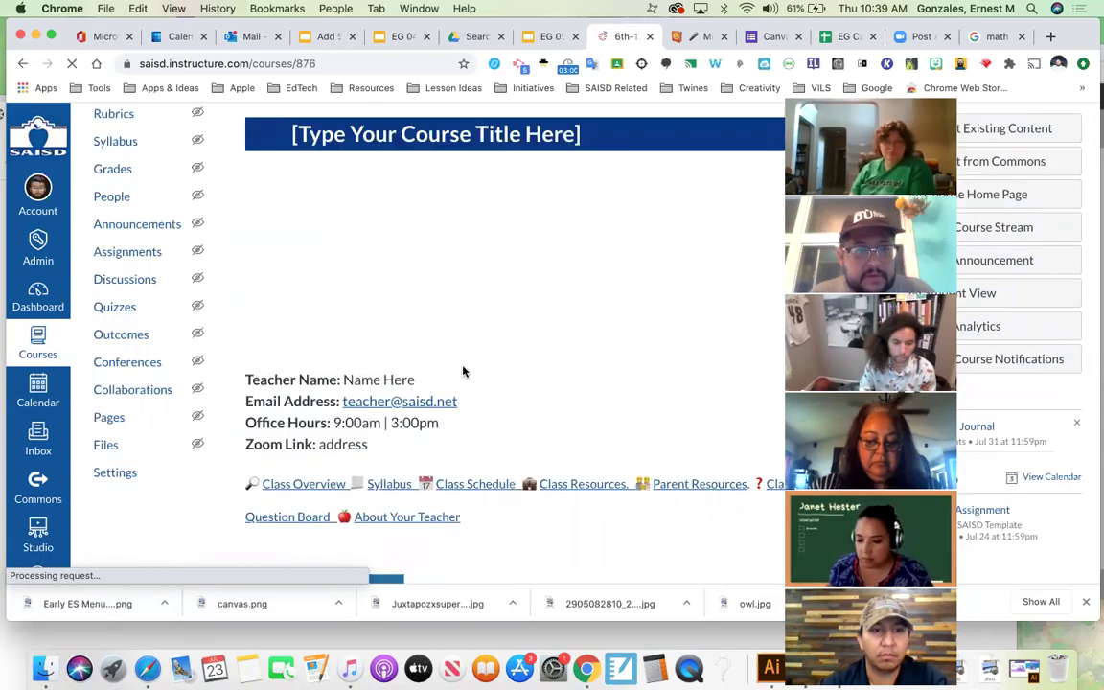
scroll(362, 274, "up", 3)
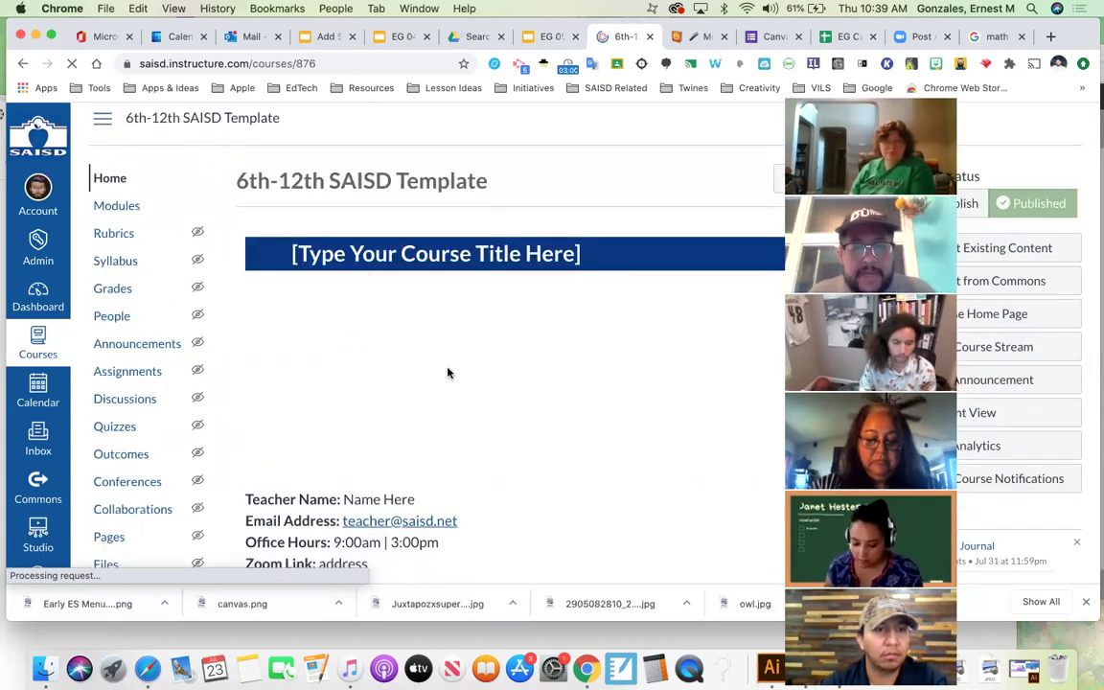
scroll(447, 372, "down", 3)
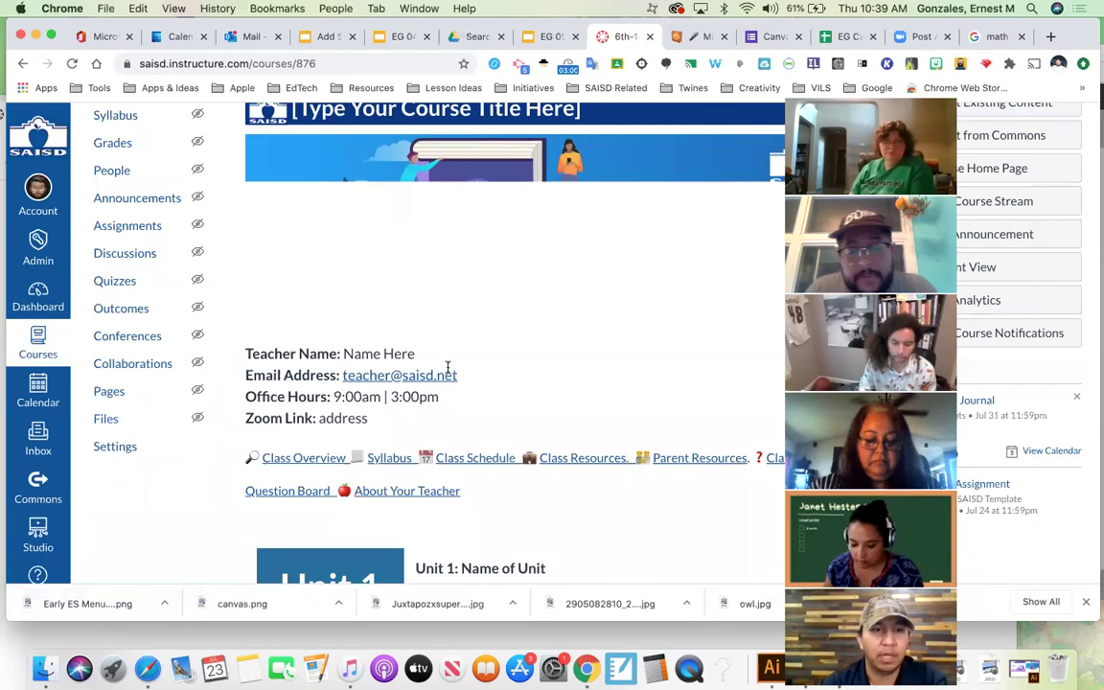
Examine the template home page's title banner, teacher details, class links and unit sections
scroll(447, 369, "down", 5)
scroll(450, 419, "up", 8)
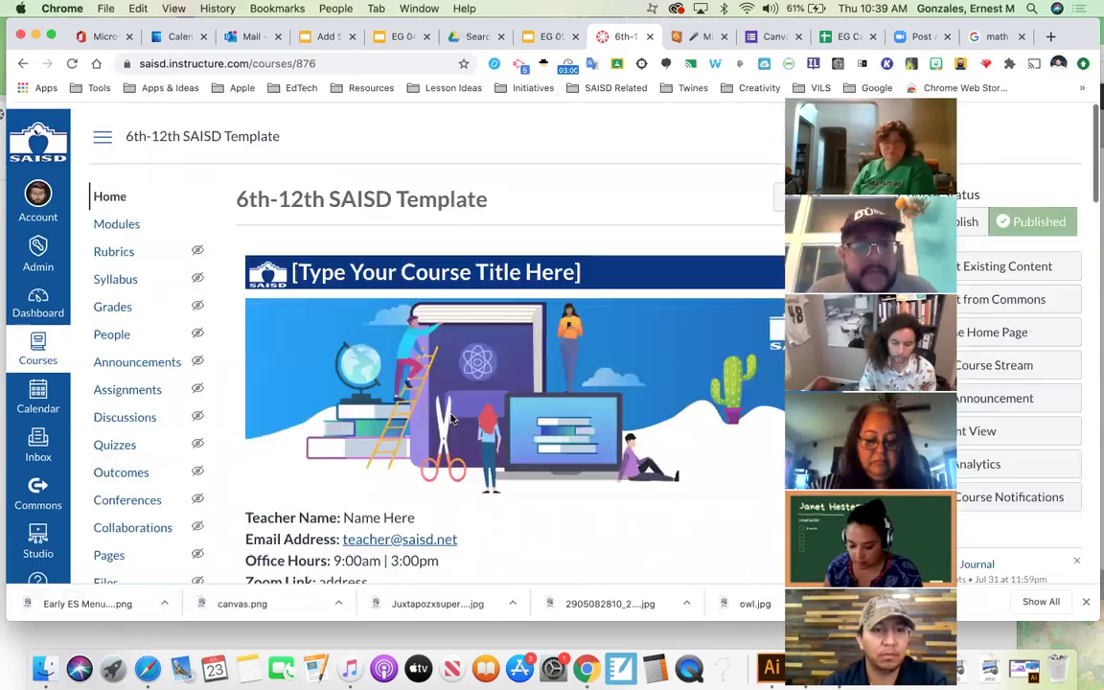
scroll(490, 348, "down", 1)
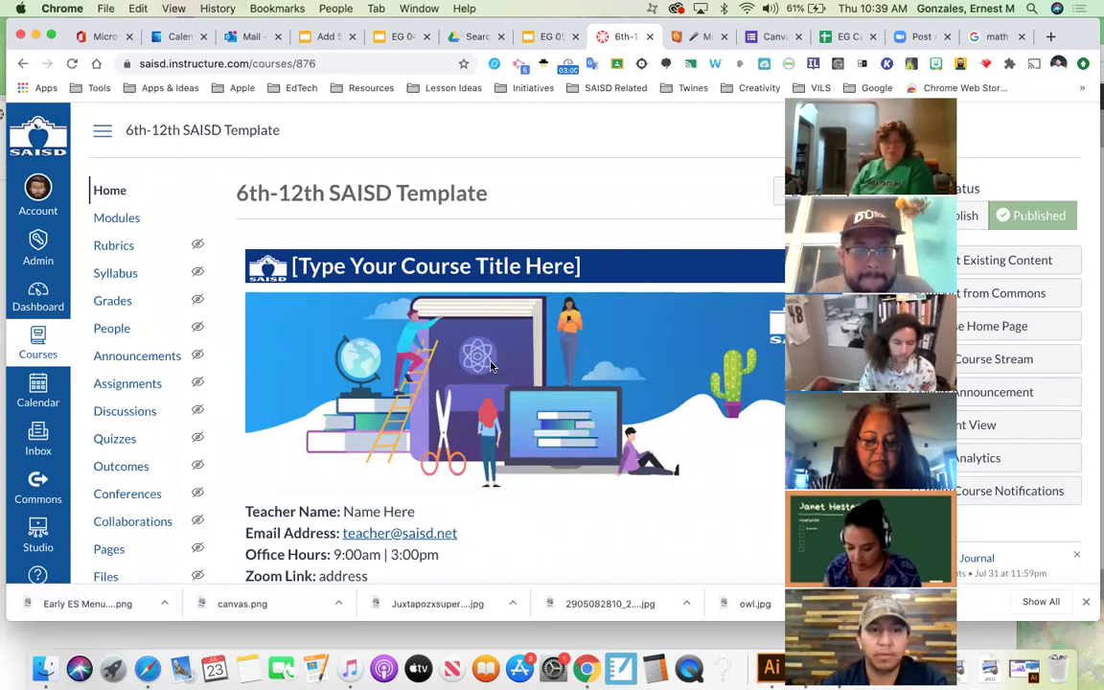
scroll(776, 156, "down", 5)
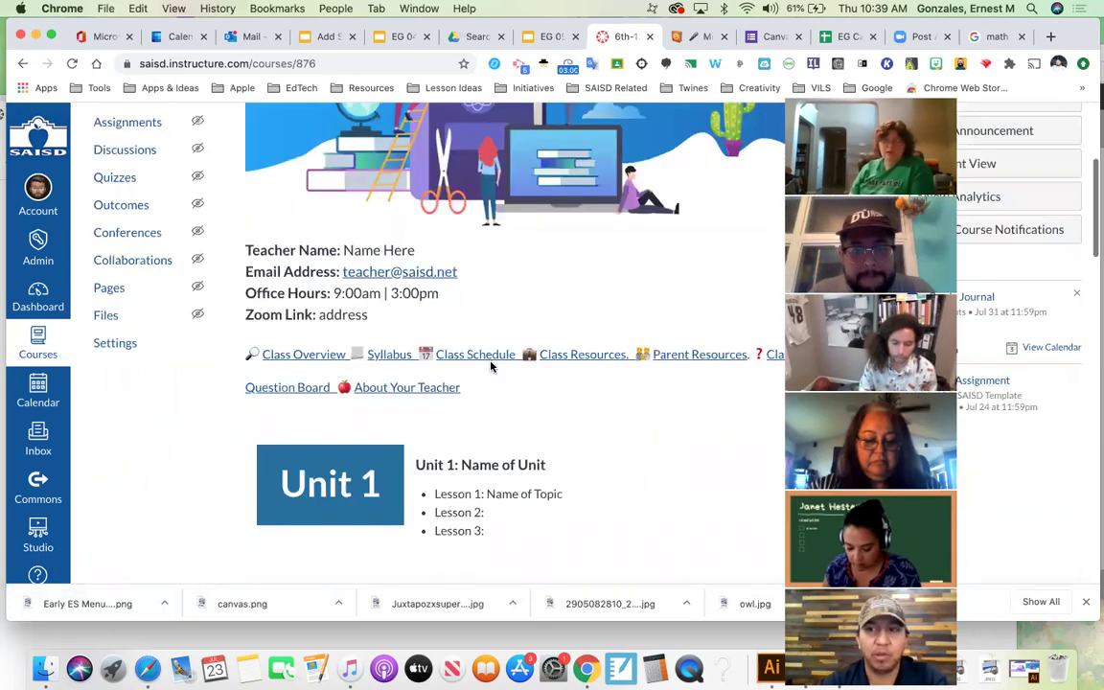
scroll(775, 155, "down", 2)
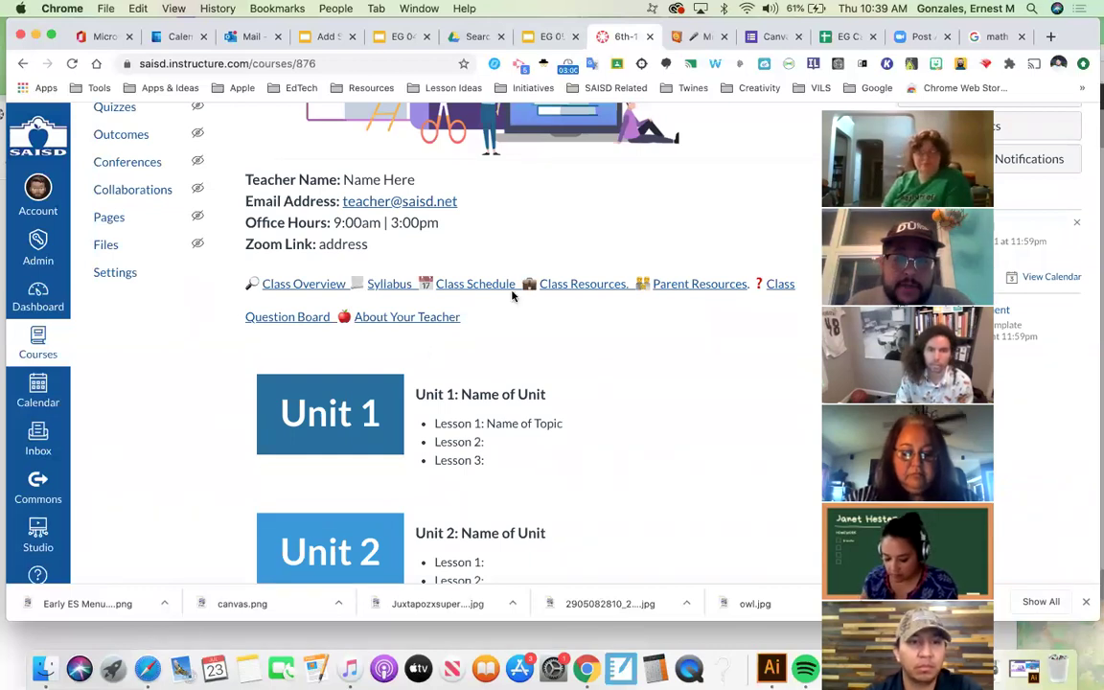
scroll(397, 167, "up", 2)
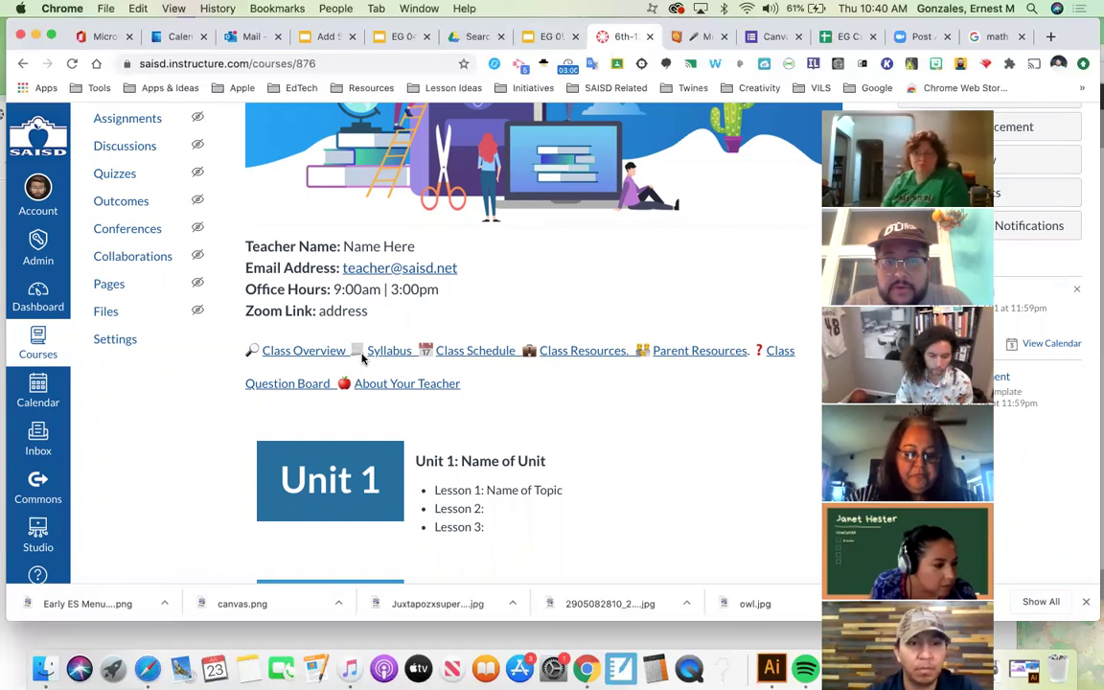
scroll(250, 254, "up", 2)
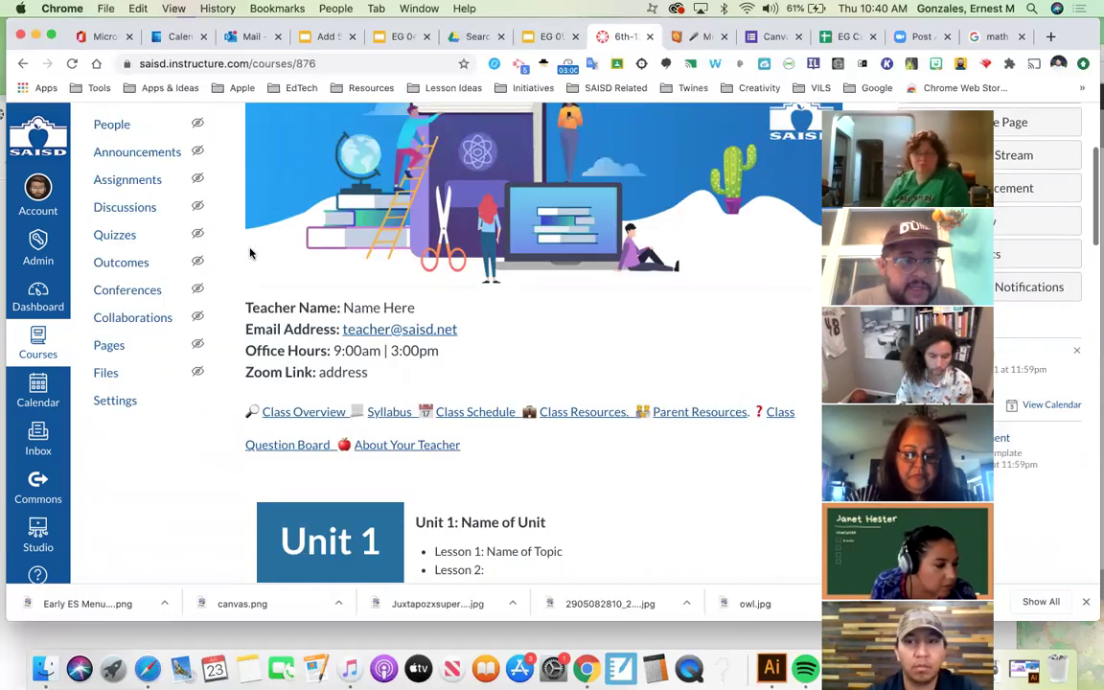
scroll(250, 253, "up", 4)
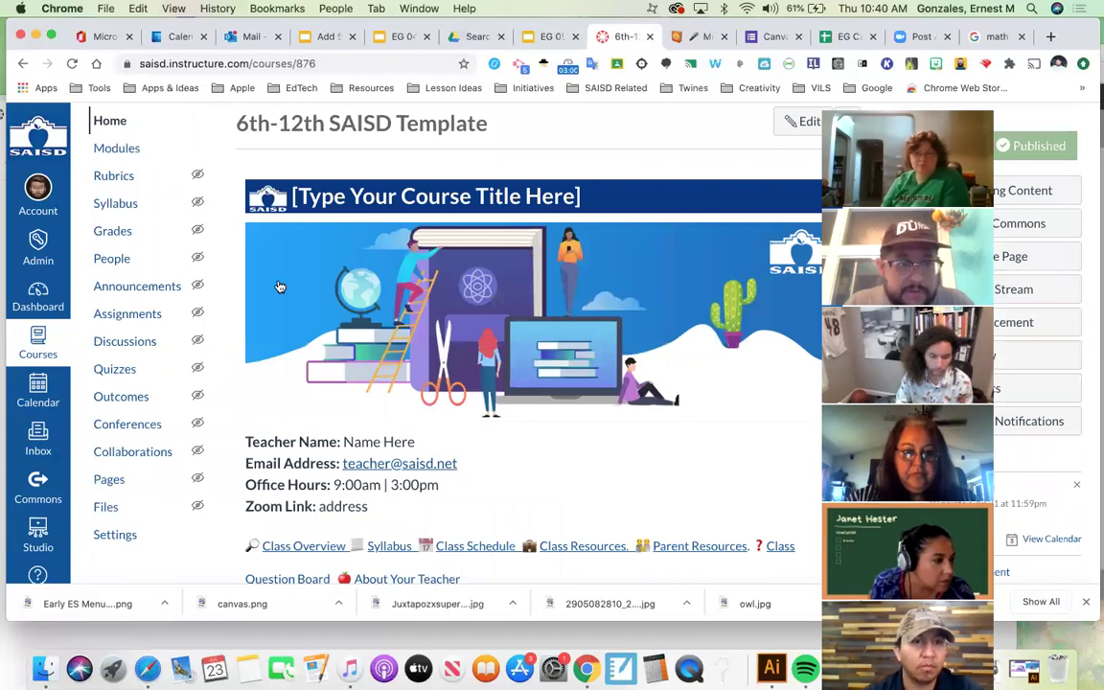
Open the template's modules and look through the list, from Welcome to Your Class to Customize Your Home Page
left_click(130, 153)
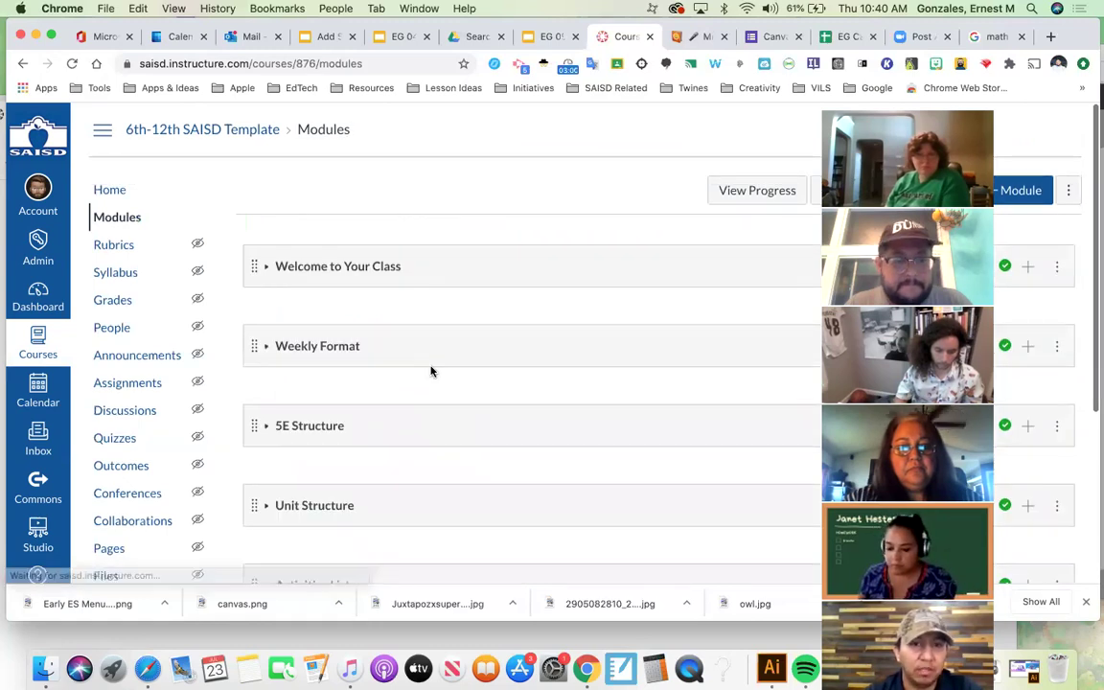
scroll(431, 371, "down", 2)
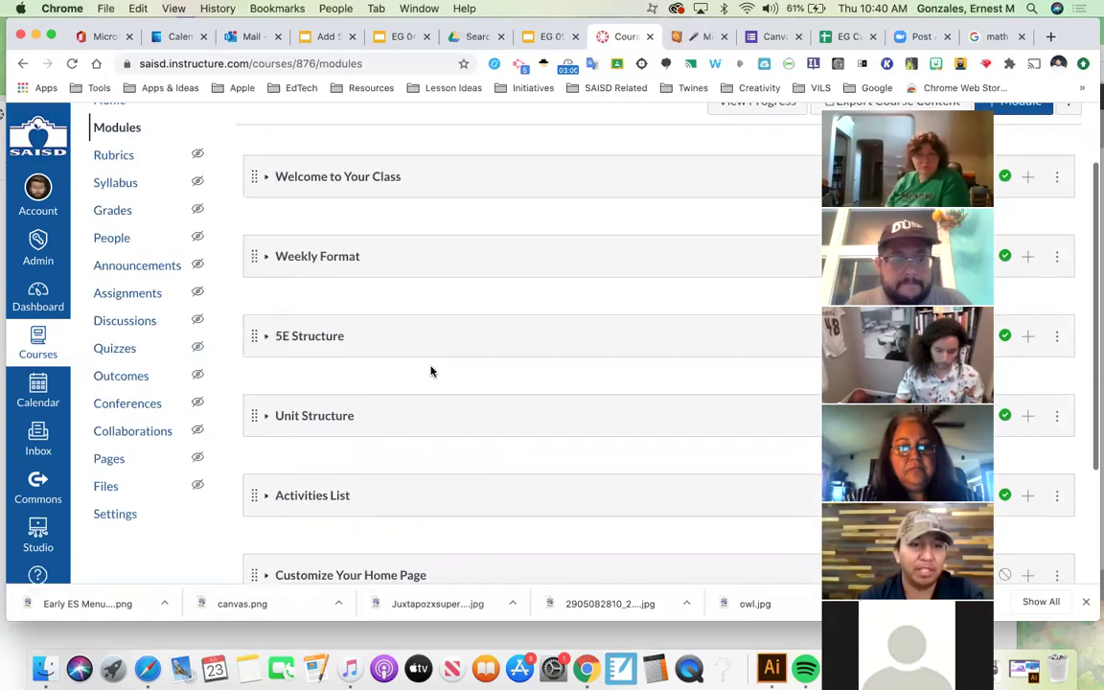
scroll(430, 371, "down", 1)
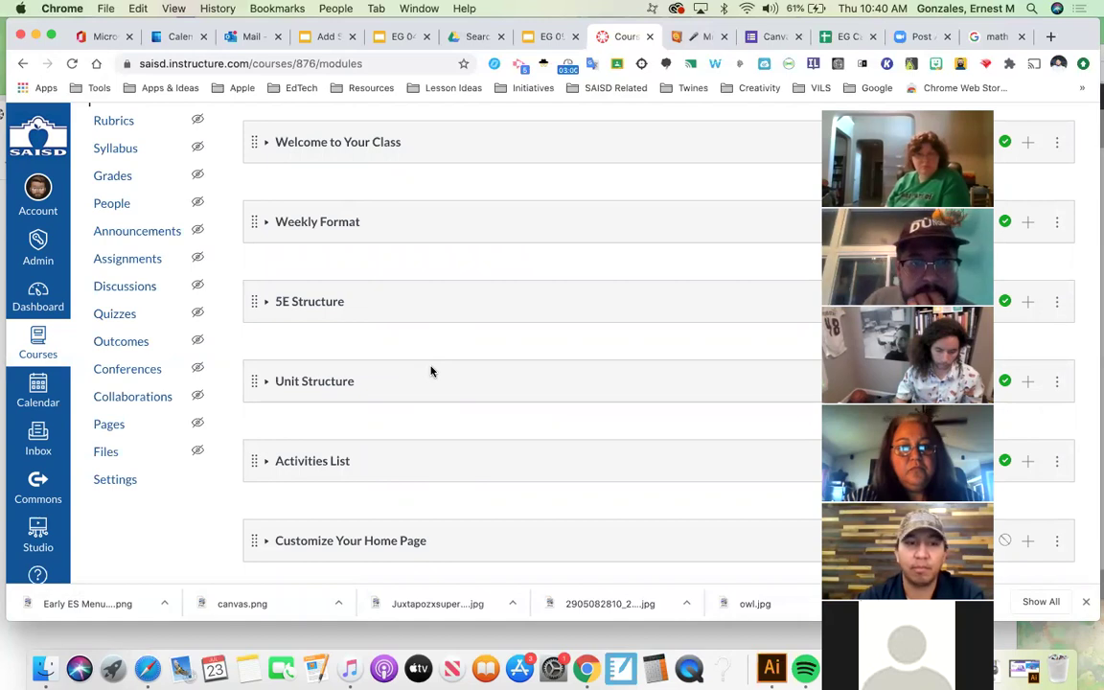
scroll(431, 371, "down", 1)
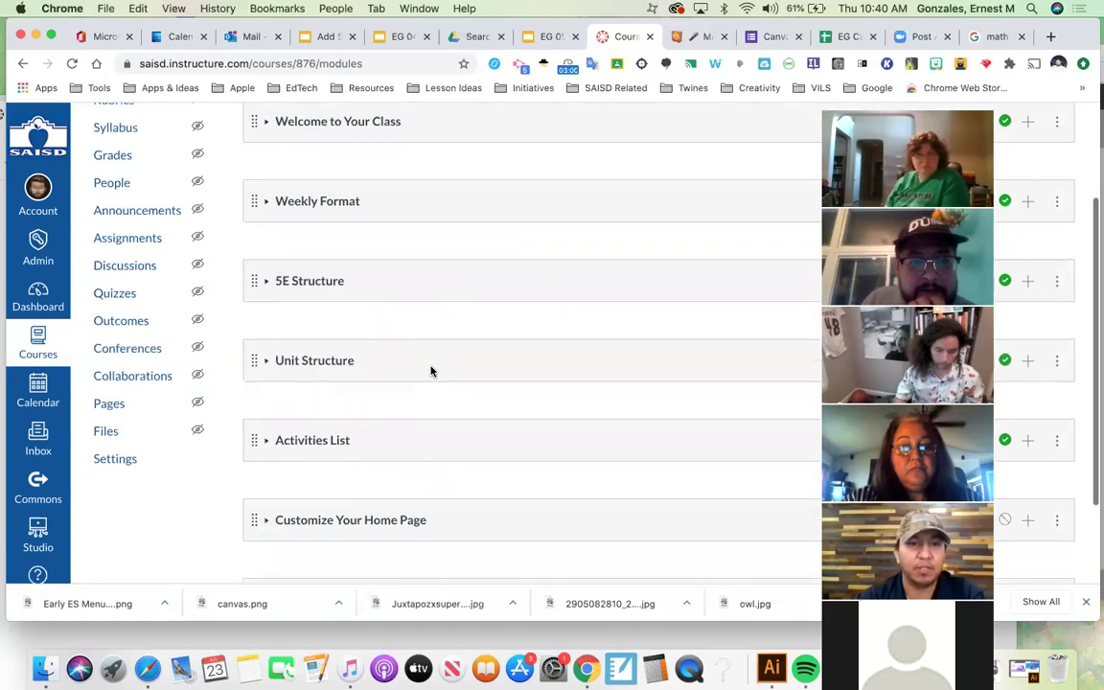
scroll(431, 371, "down", 1)
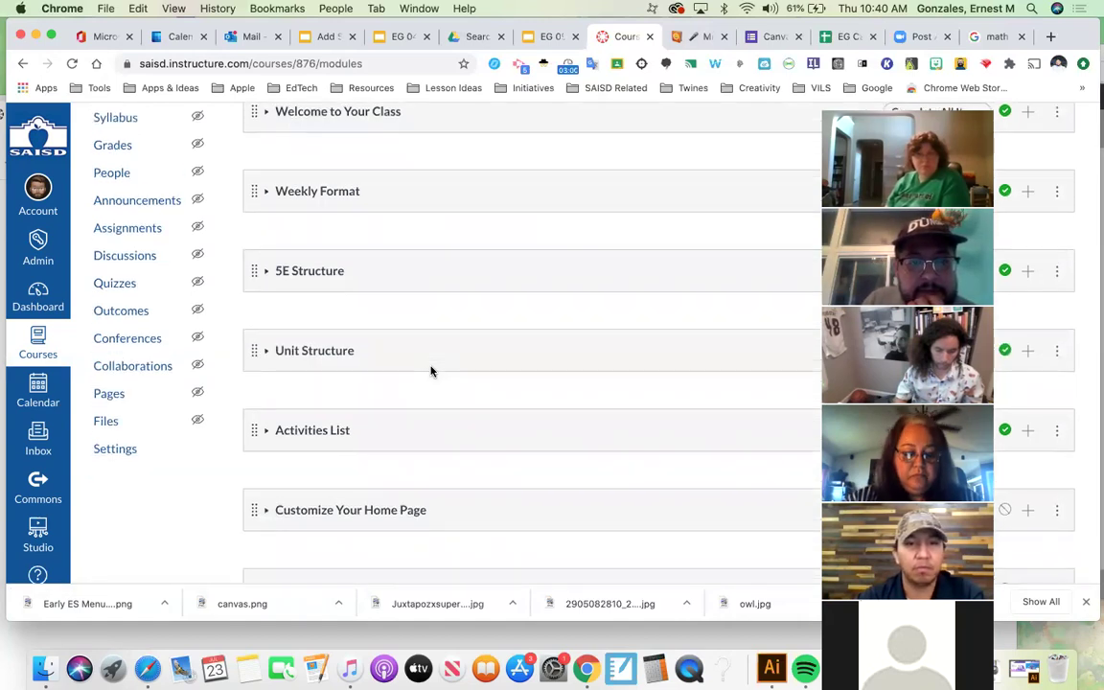
scroll(431, 371, "down", 1)
scroll(432, 371, "up", 3)
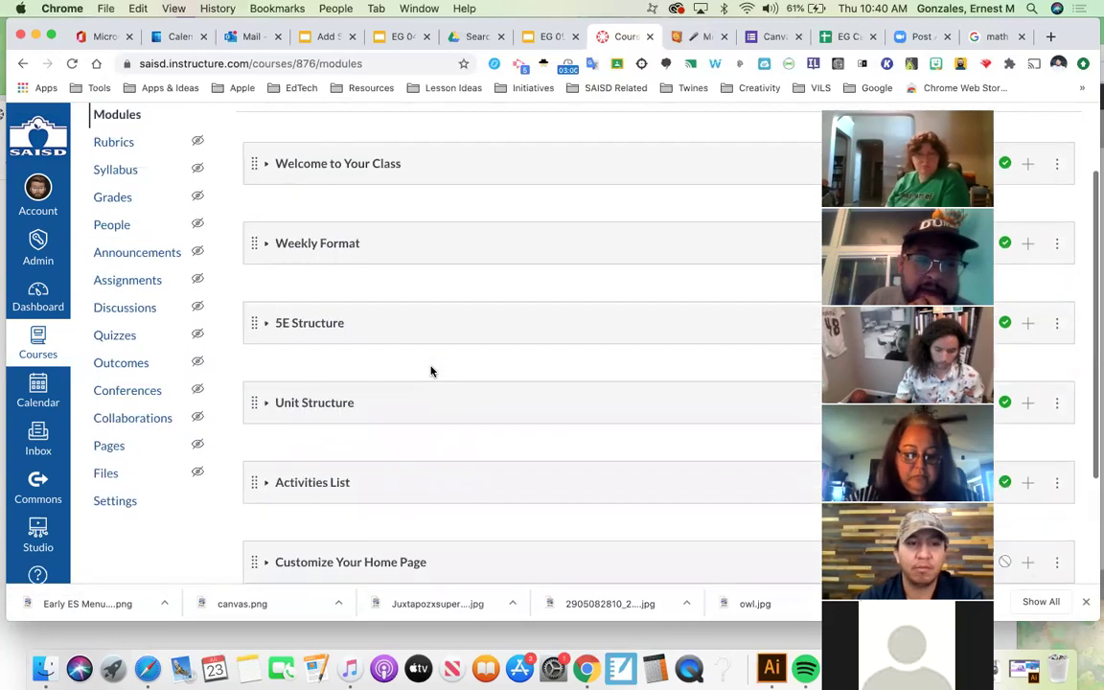
scroll(432, 371, "down", 1)
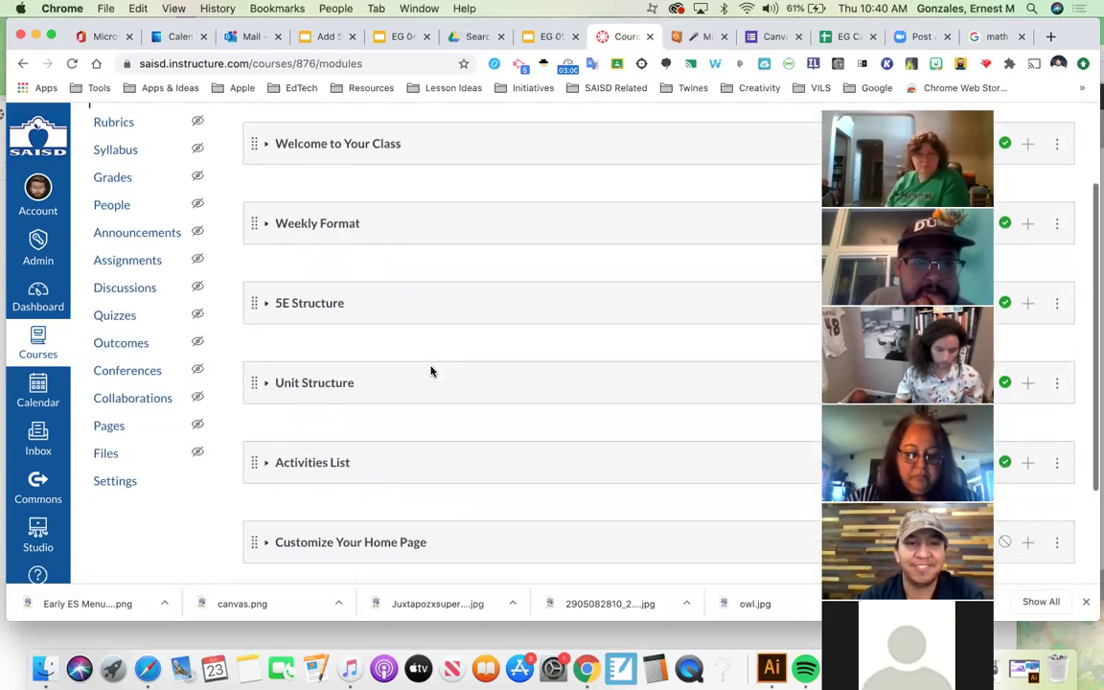
scroll(151, 194, "up", 3)
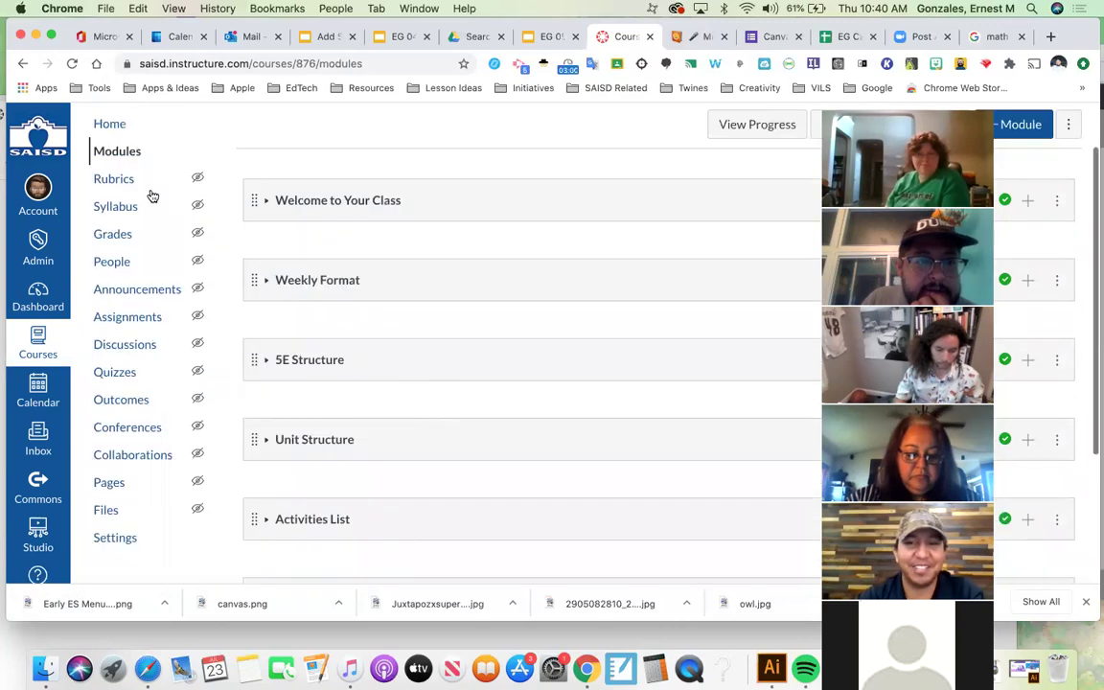
scroll(120, 188, "up", 3)
Return to the template's home page and review its header image, teacher information and resource links
left_click(120, 188)
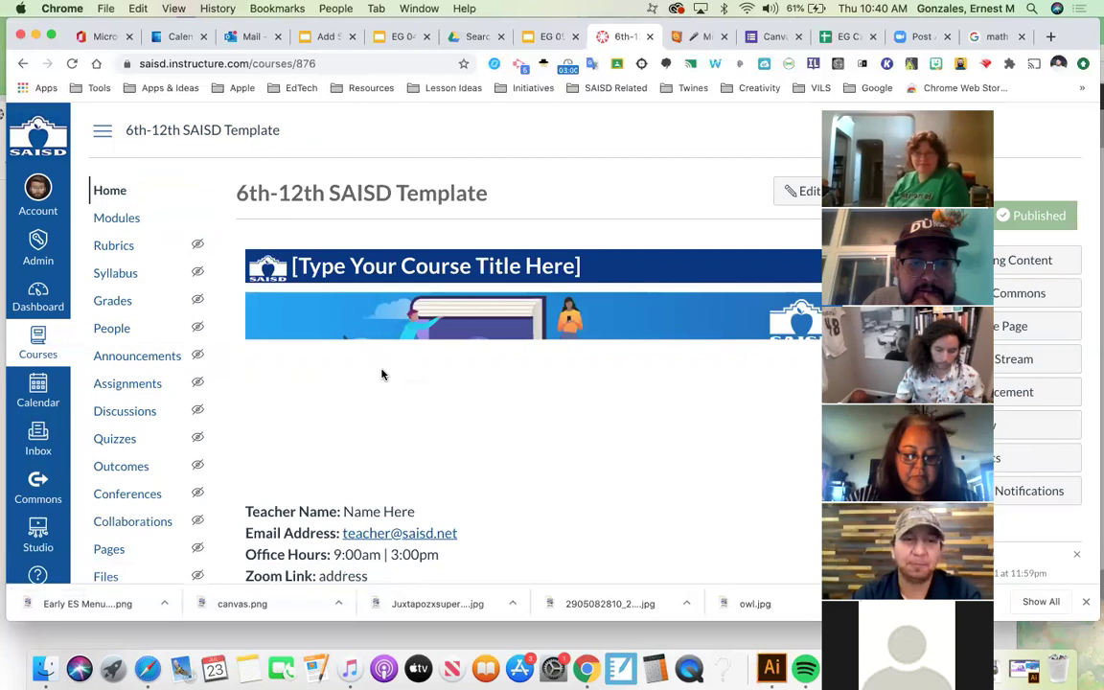
scroll(382, 373, "down", 5)
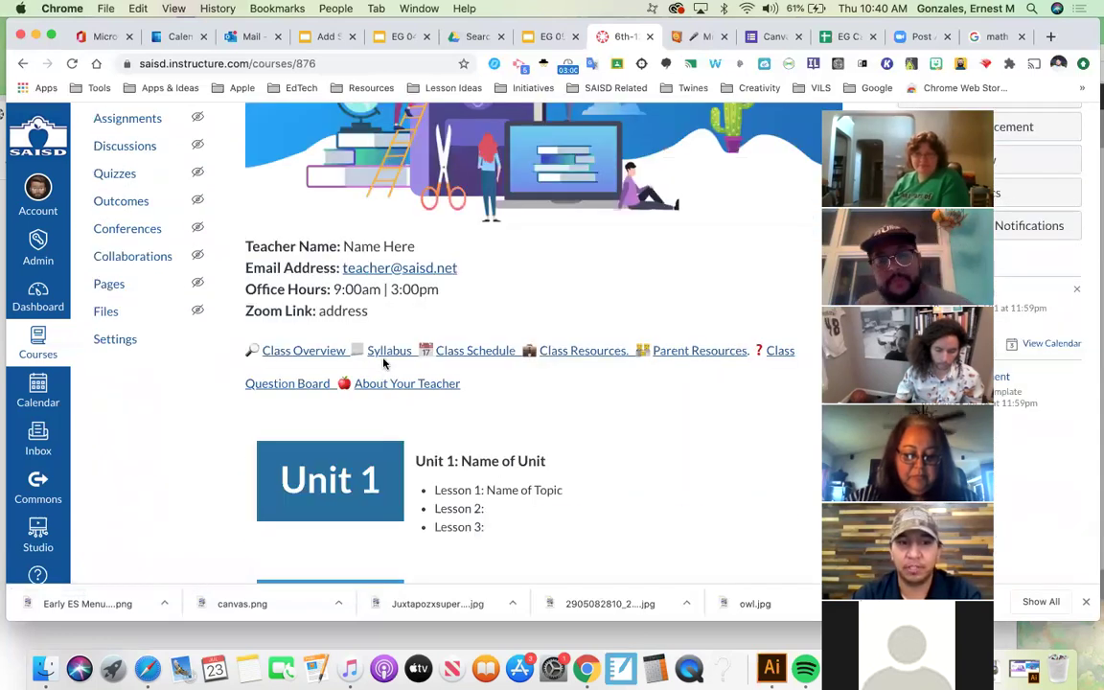
scroll(533, 291, "down", 1)
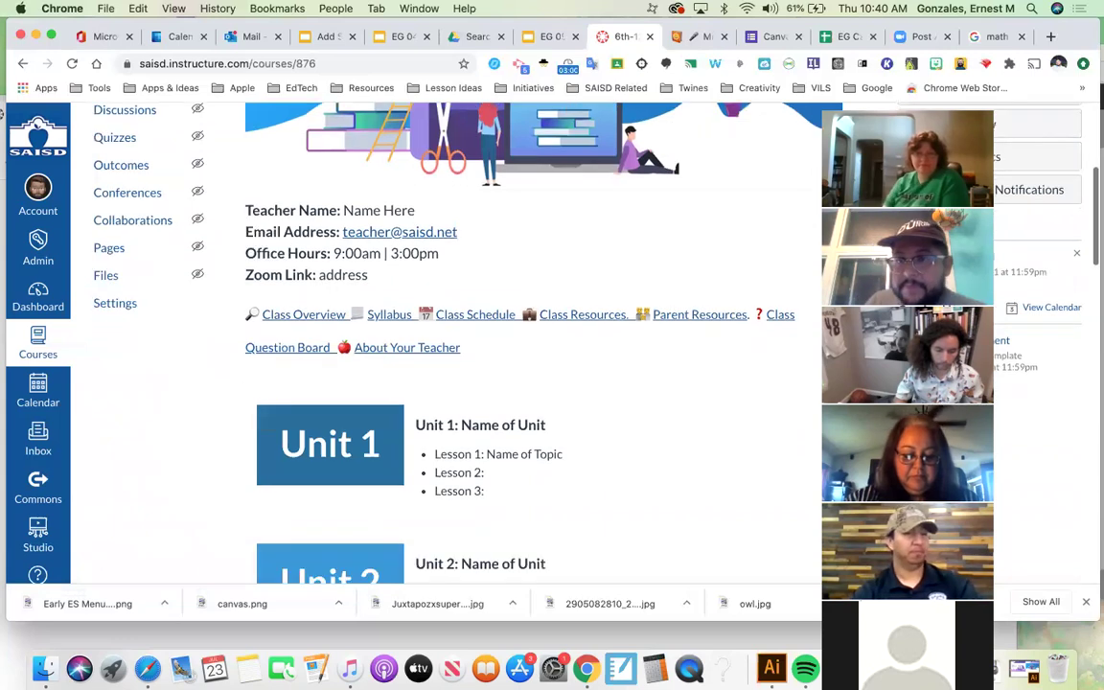
scroll(913, 105, "up", 1)
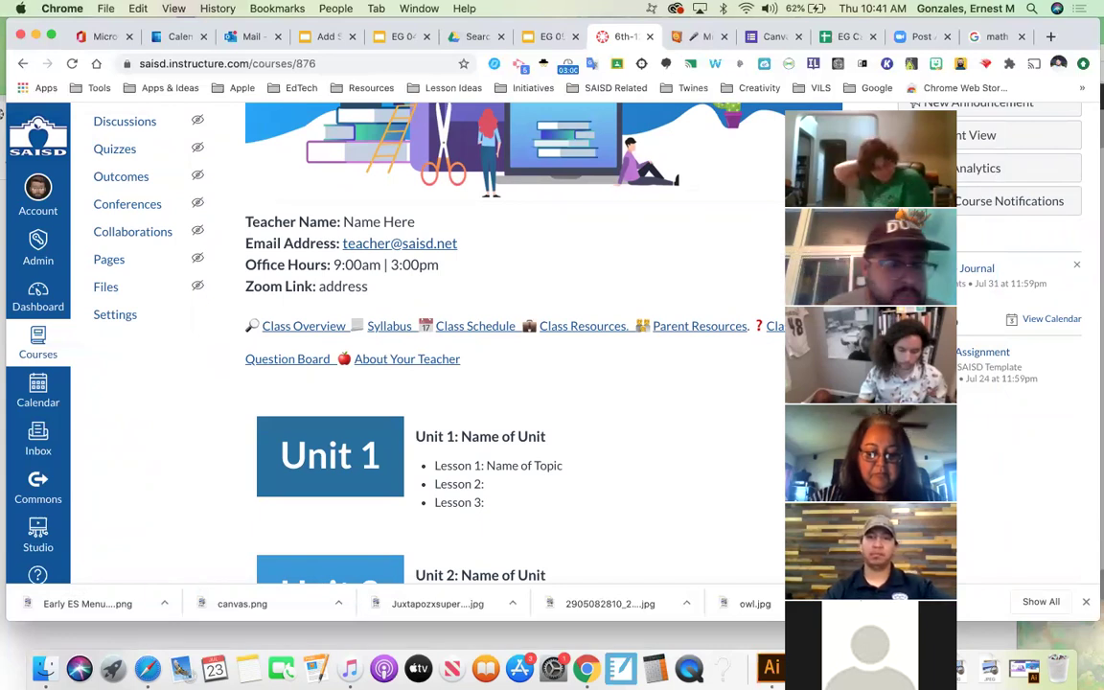
scroll(379, 300, "up", 2)
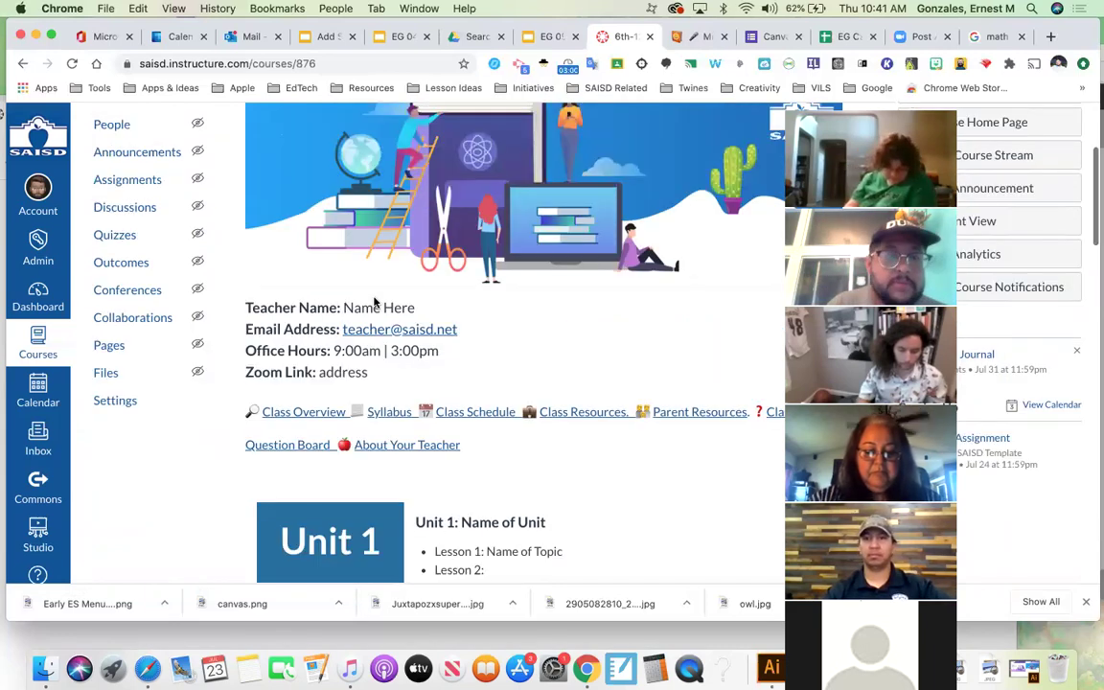
scroll(373, 303, "up", 5)
scroll(374, 303, "down", 3)
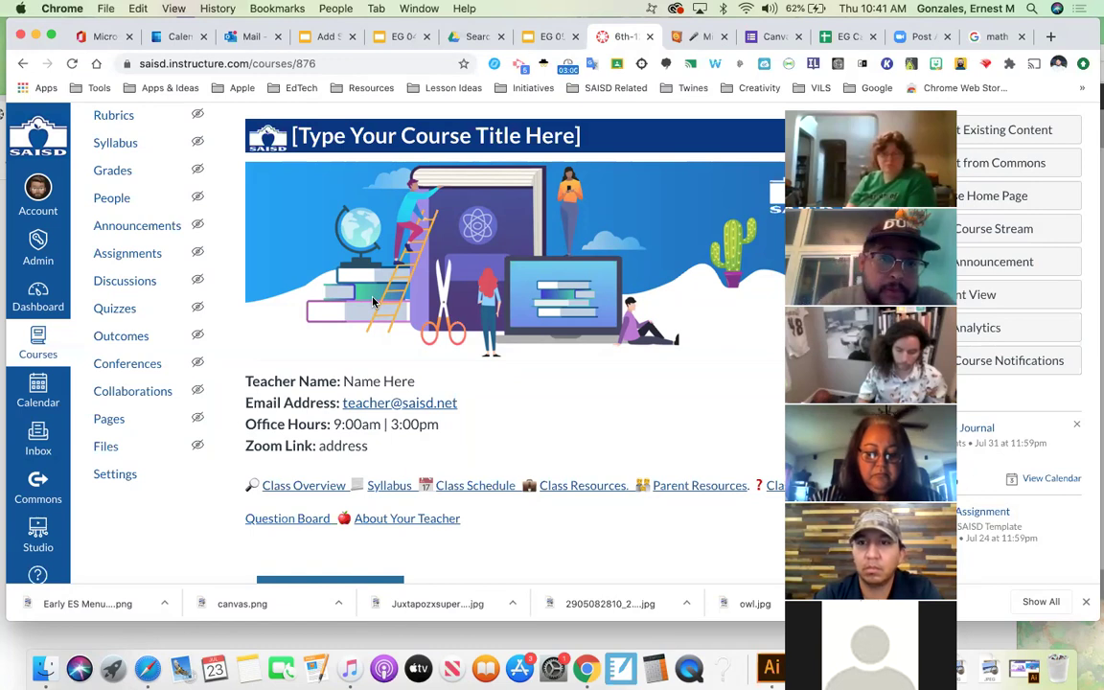
scroll(374, 303, "up", 2)
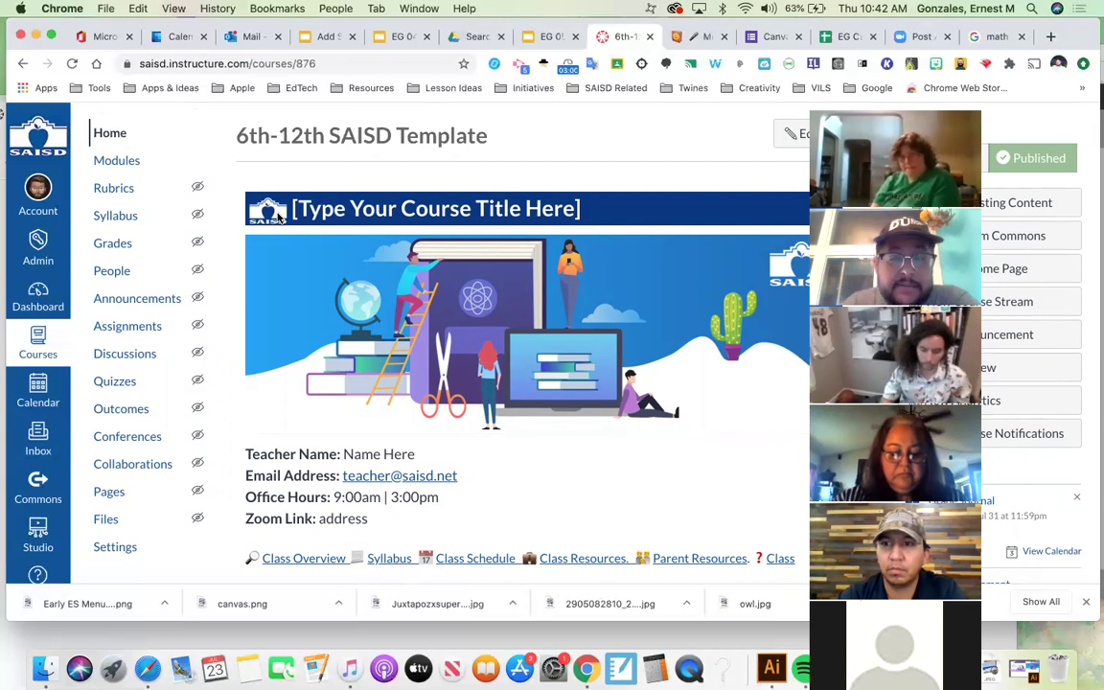
Edit the home page and insert saisd_logowhite_footer.png from the computer's Desktop before the course title text
left_click(804, 133)
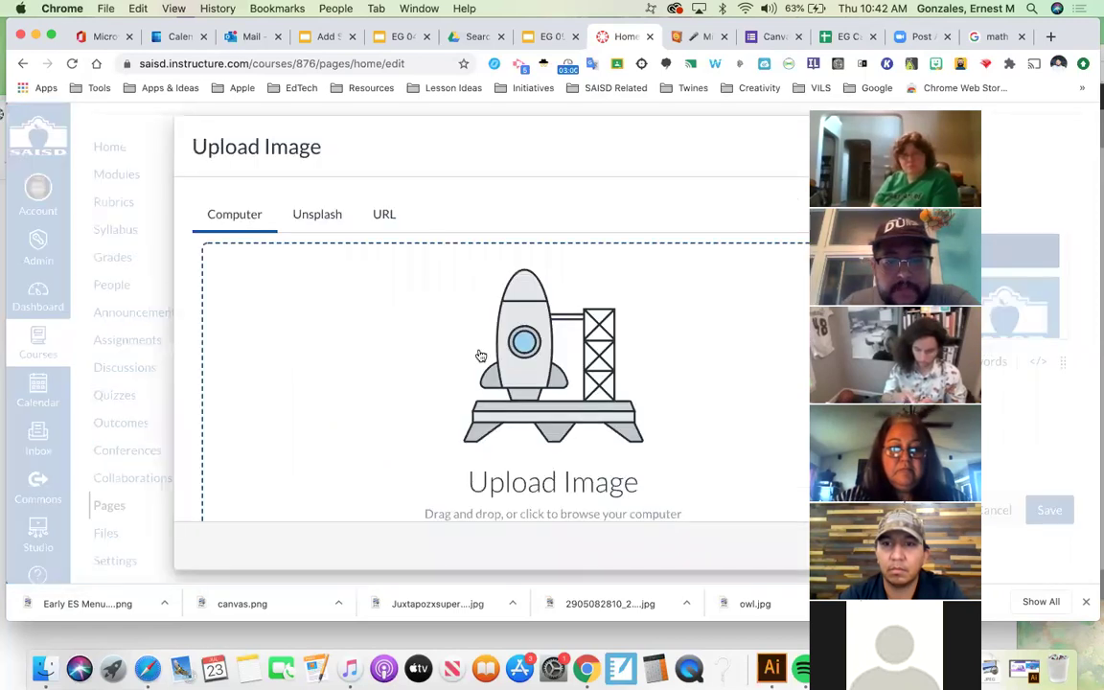
scroll(486, 298, "down", 1)
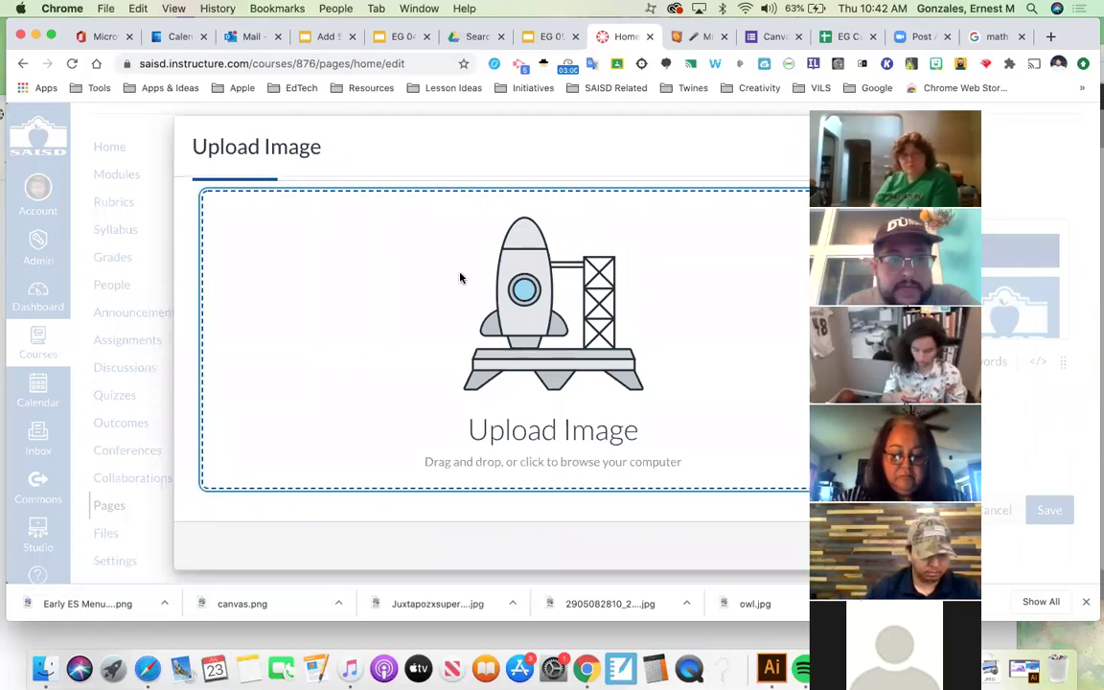
left_click(460, 277)
left_click(411, 174)
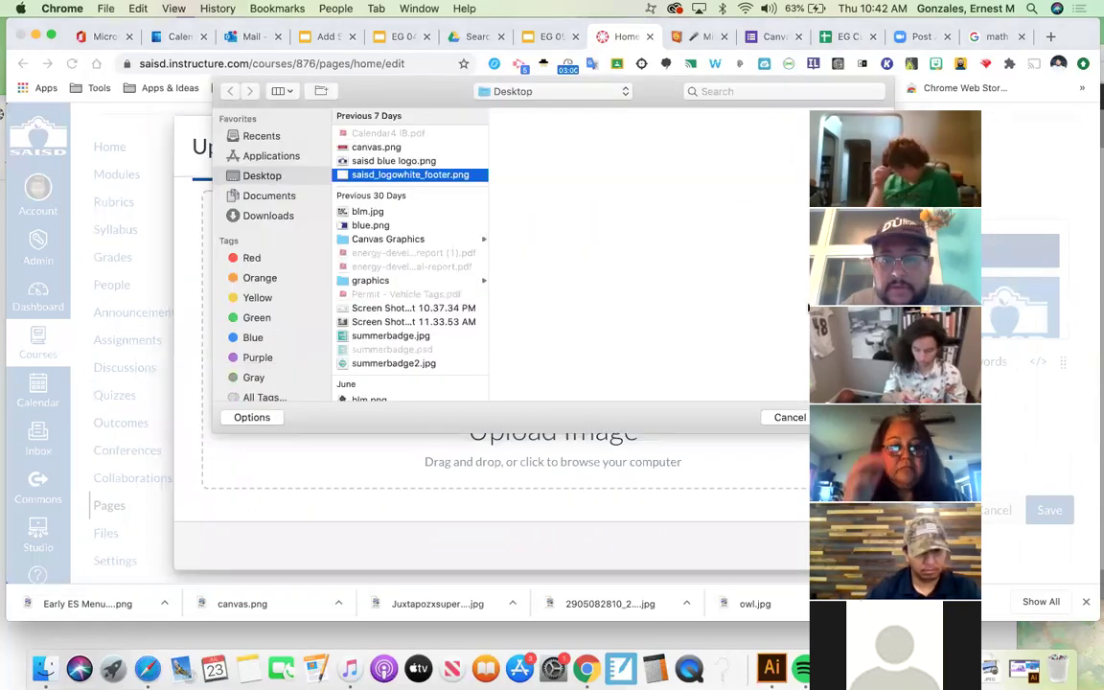
left_click_drag(808, 306, 856, 307)
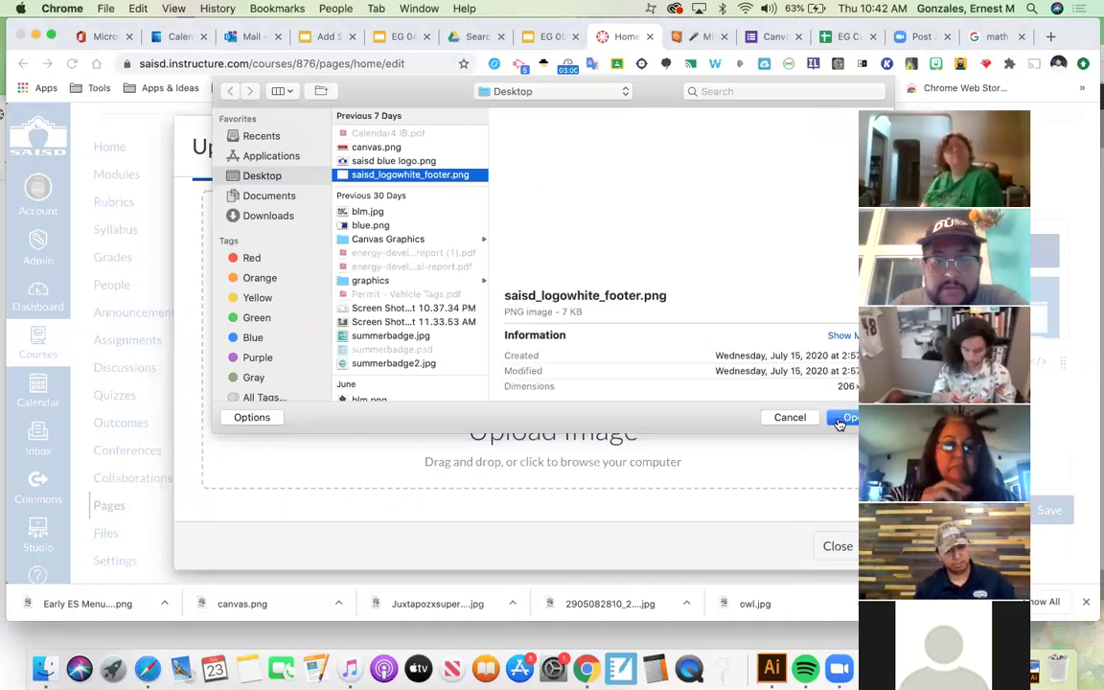
left_click(842, 419)
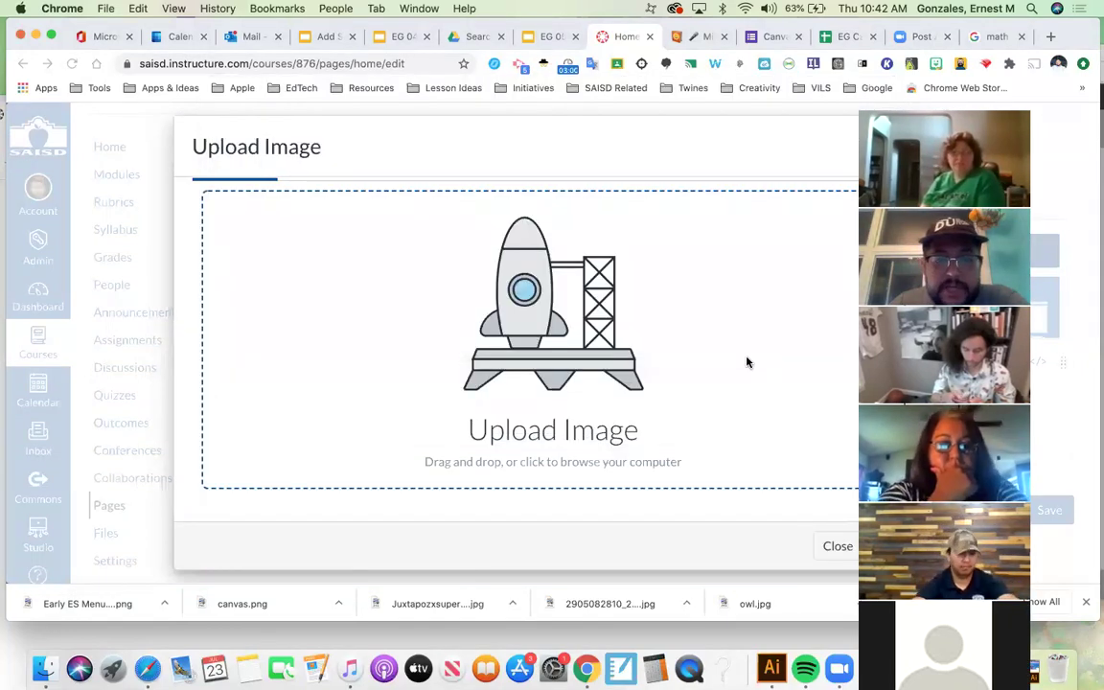
left_click_drag(877, 393, 950, 393)
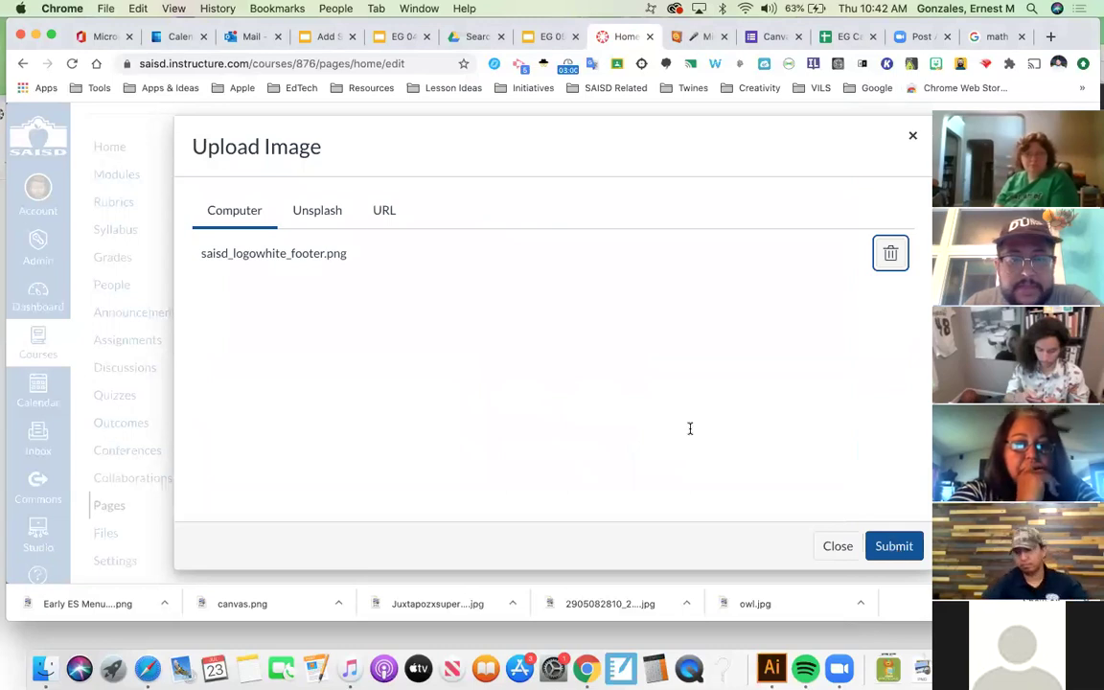
key("Return")
scroll(600, 379, "down", 1)
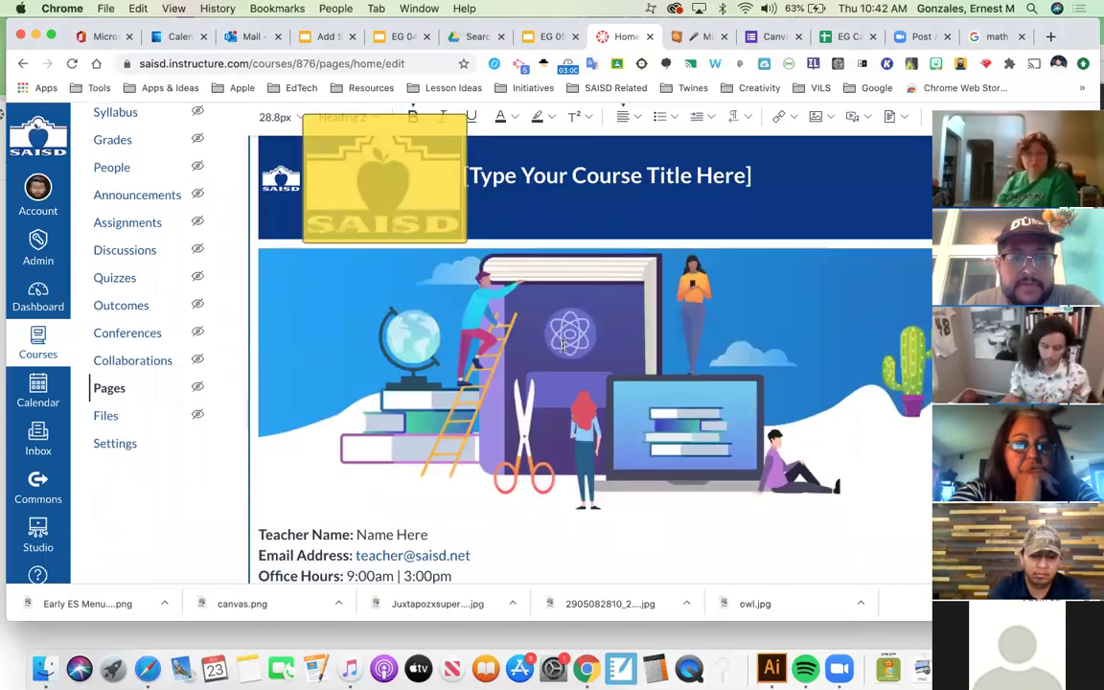
scroll(434, 258, "up", 2)
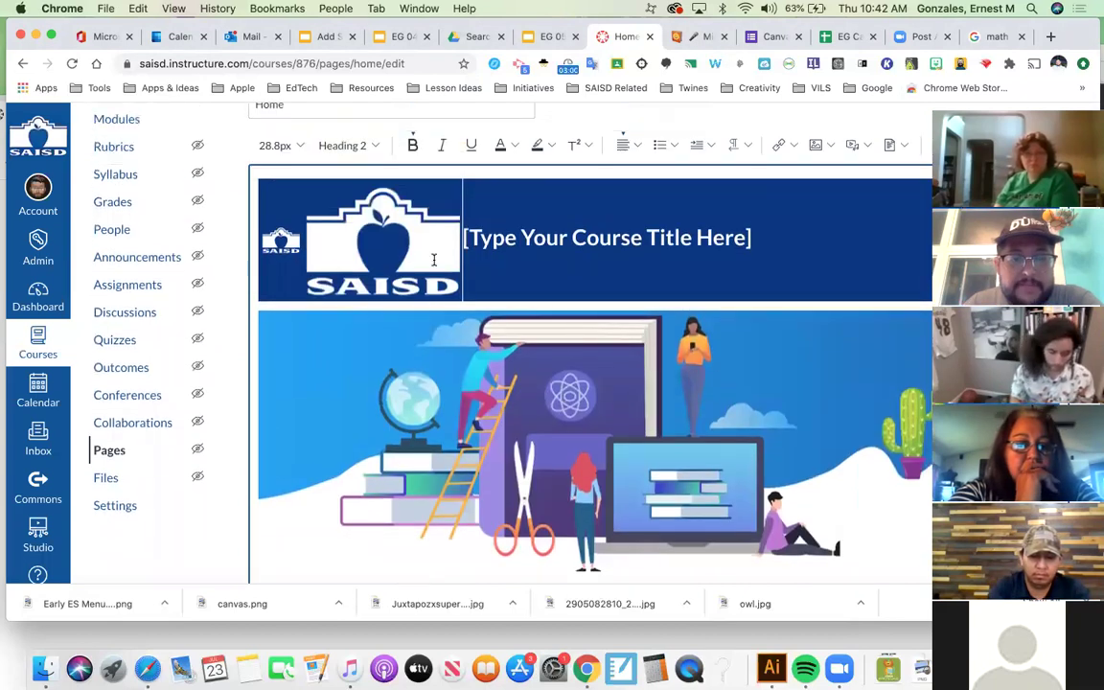
Shrink the inserted SAISD logo to match the small logo beside it and delete the inserted copy
left_click(435, 259)
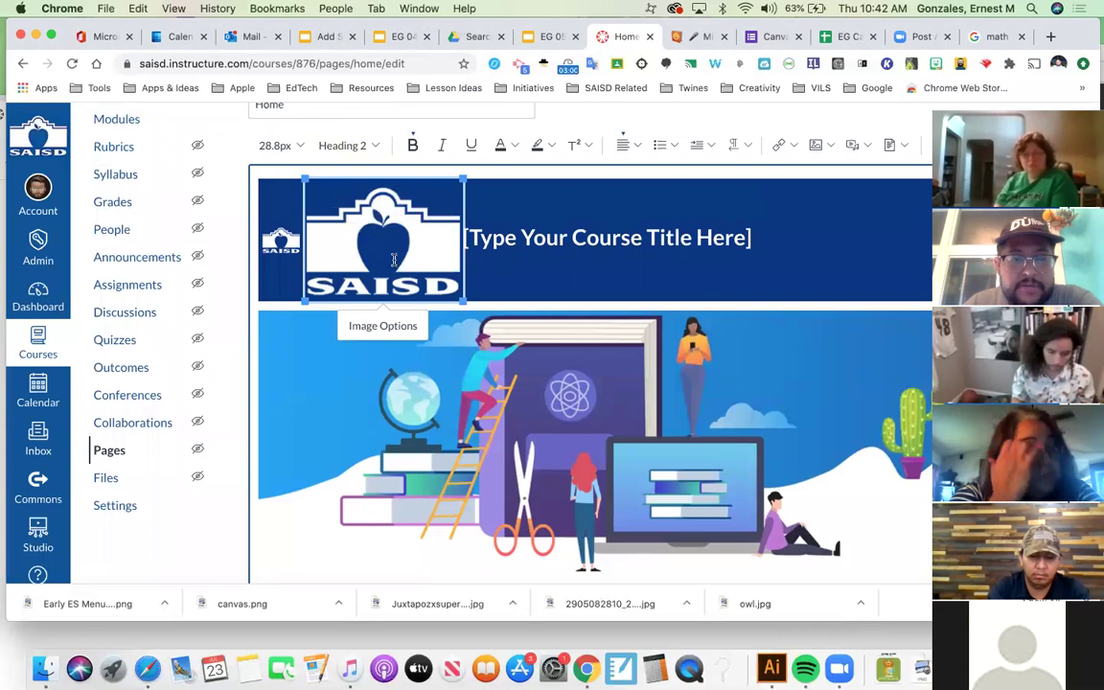
left_click_drag(305, 180, 388, 228)
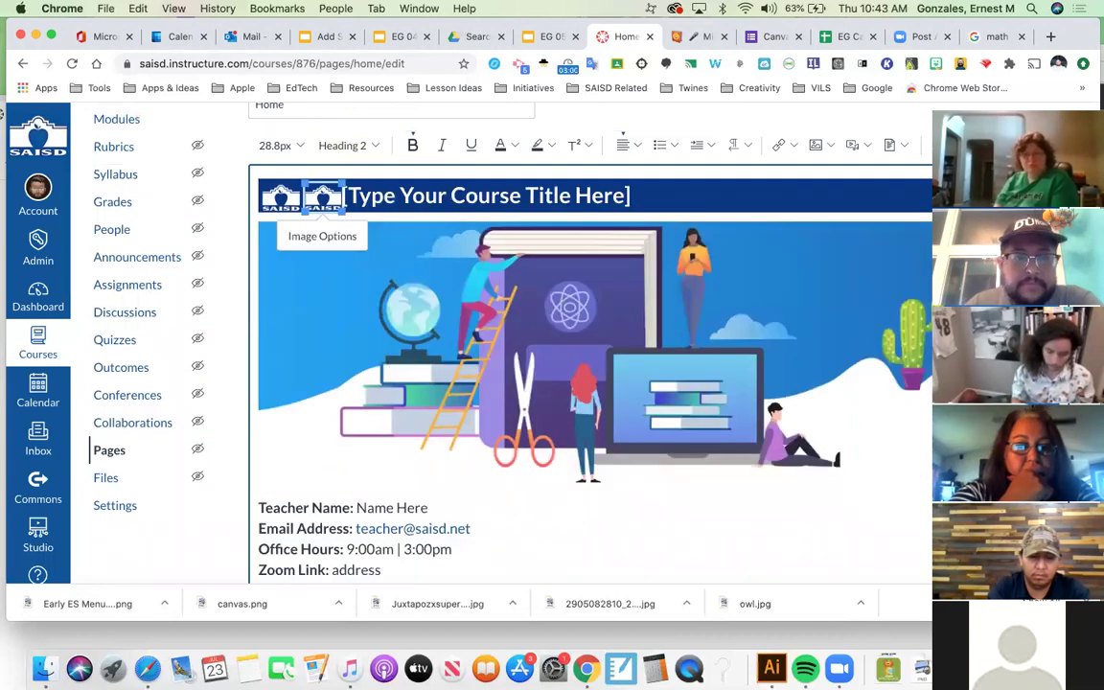
key("BackSpace")
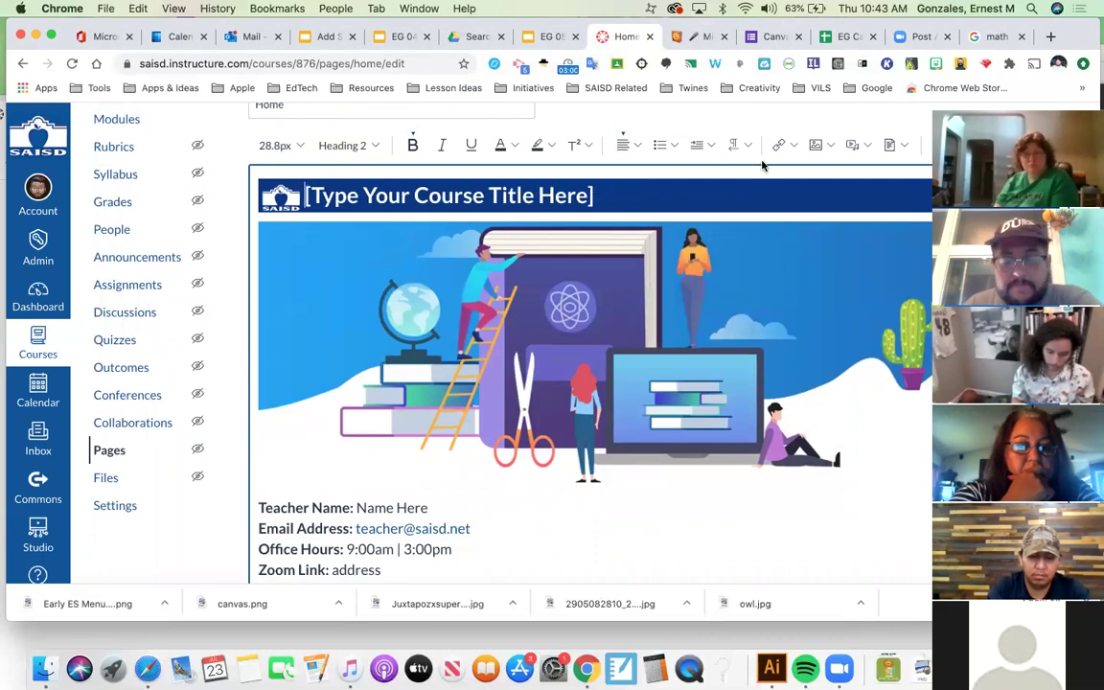